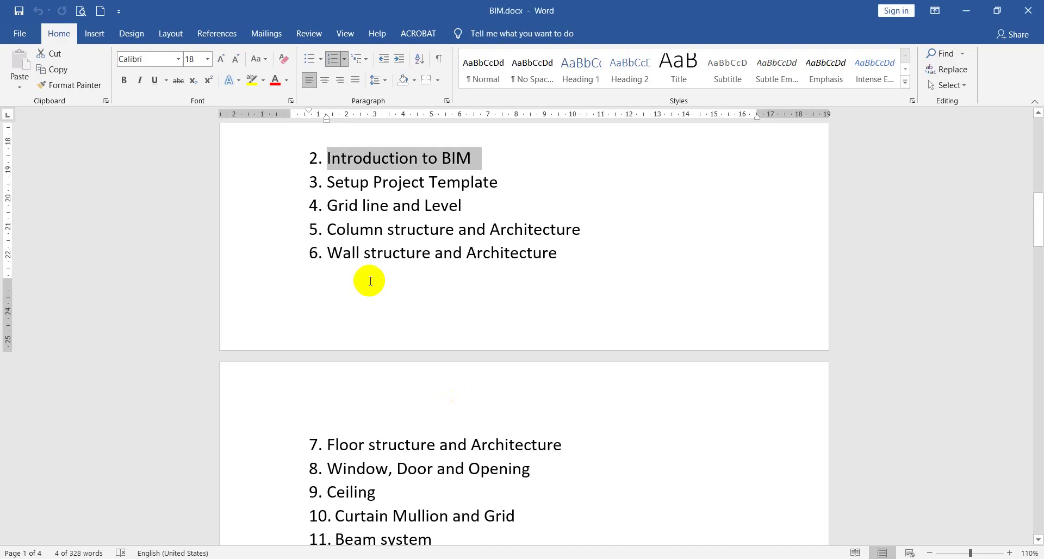
Scroll to the top of BIM.docx, select the 'What is BIM?' heading, and minimize Word
scroll(373, 265, up, 2)
scroll(374, 265, up, 4)
scroll(374, 264, up, 2)
scroll(368, 283, up, 2)
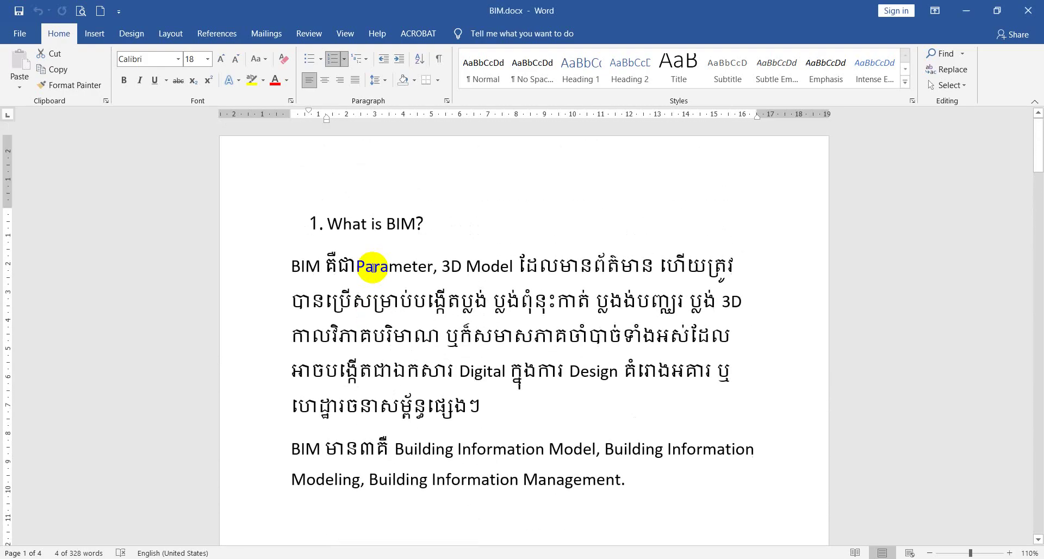
click(323, 221)
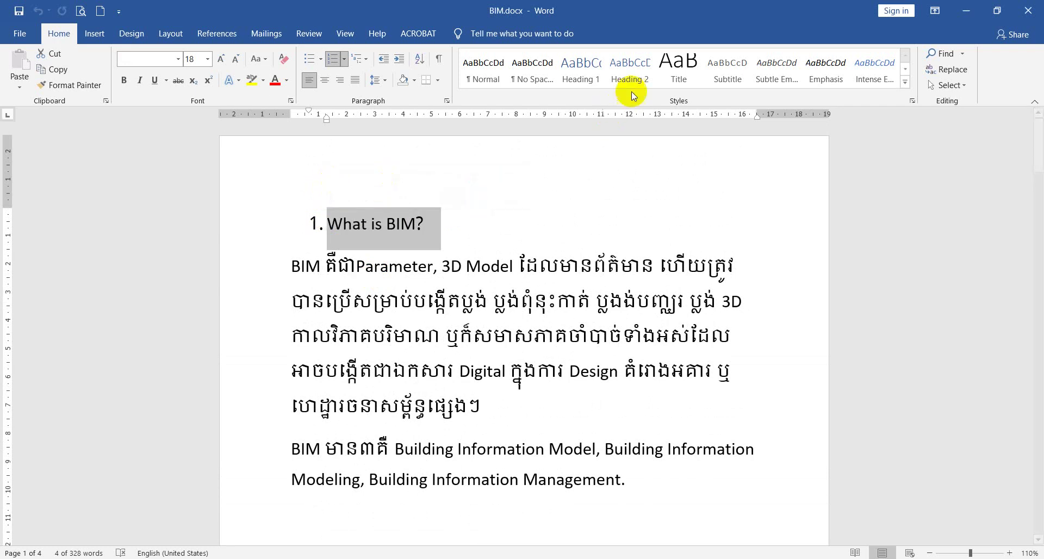
click(966, 13)
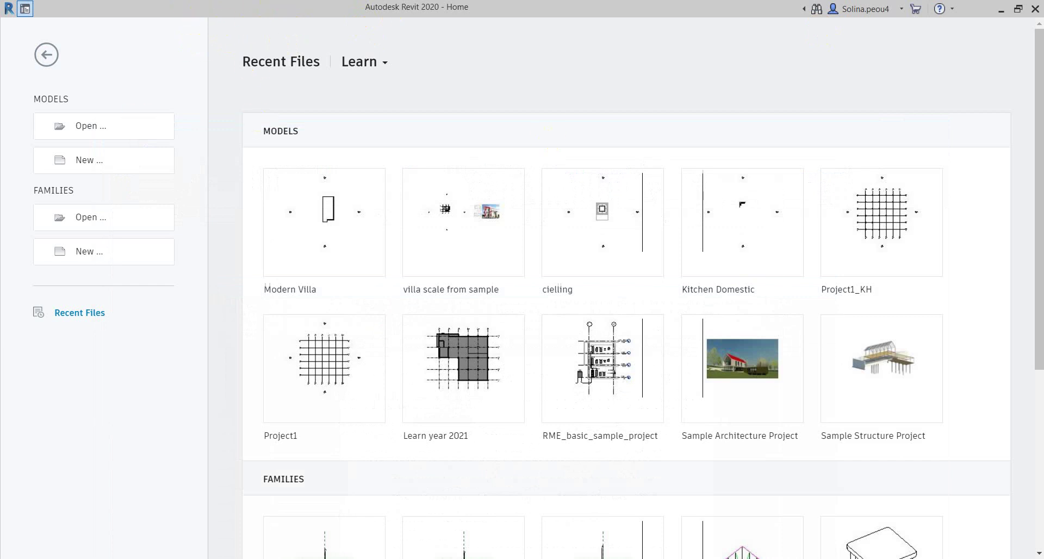
Bring BIM.docx back, select the 'Introduction to BIM' item, and minimize Word again
key(alt+Tab)
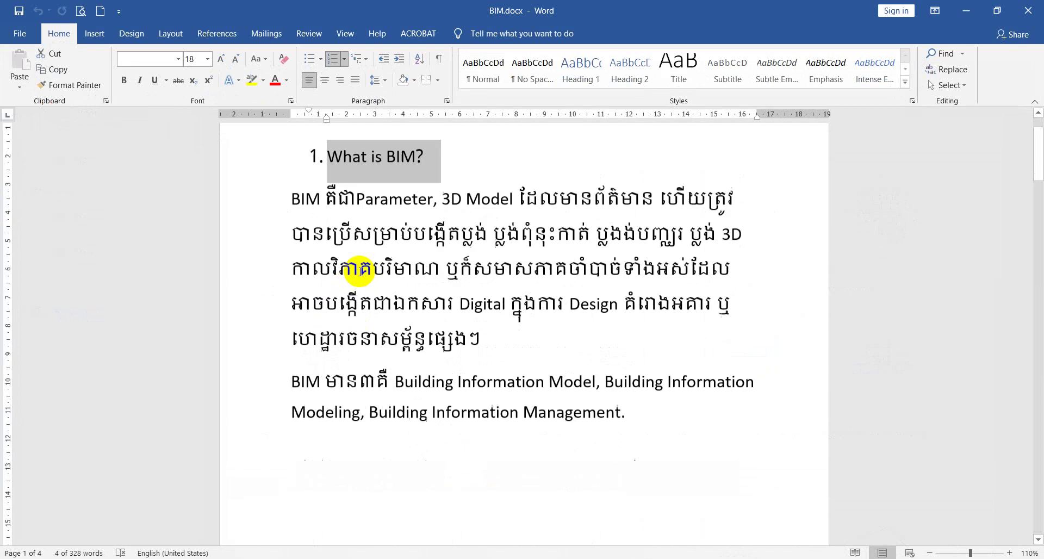
scroll(424, 280, down, 6)
scroll(423, 280, down, 2)
click(214, 300)
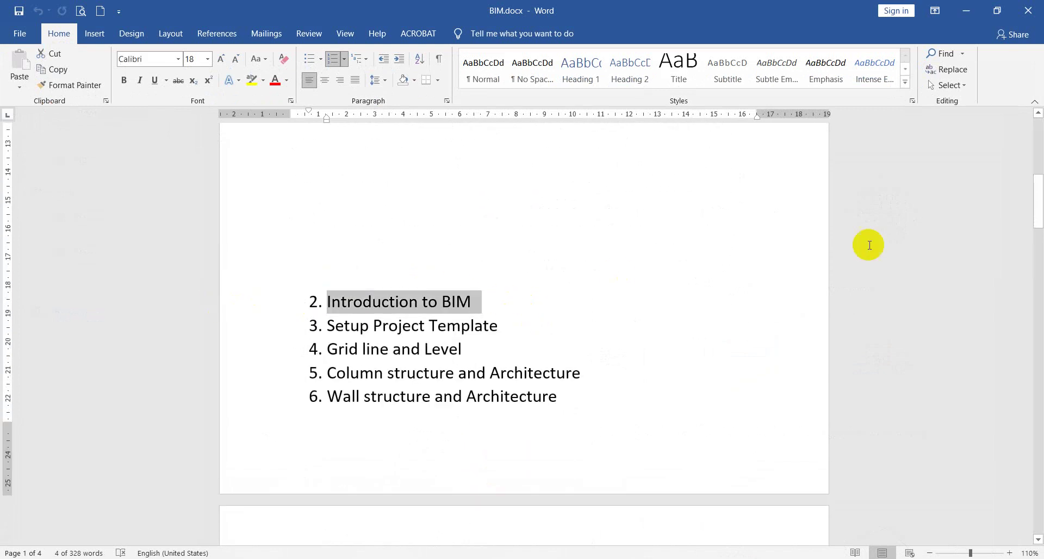
click(966, 11)
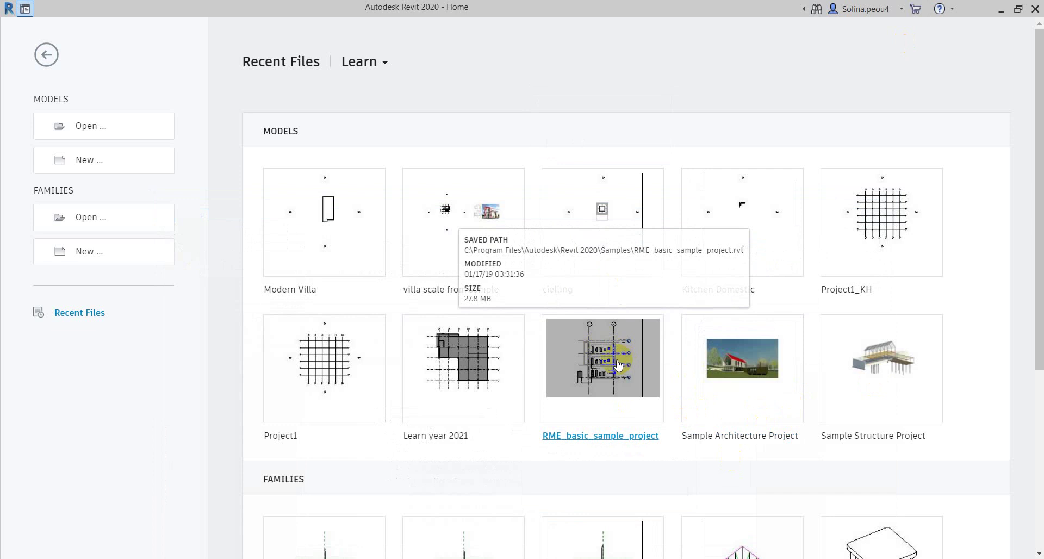
Browse the Recent Files list and open the Sample Architecture Project (RAC_basic_sample_project.rvt)
mouse_move(603, 357)
scroll(625, 377, down, 2)
scroll(626, 377, down, 3)
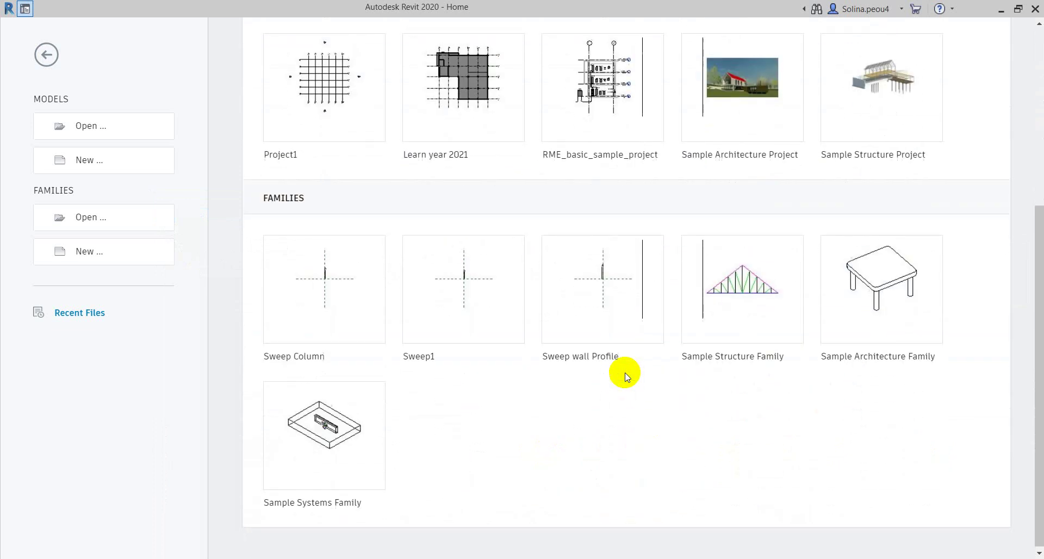
scroll(625, 377, up, 5)
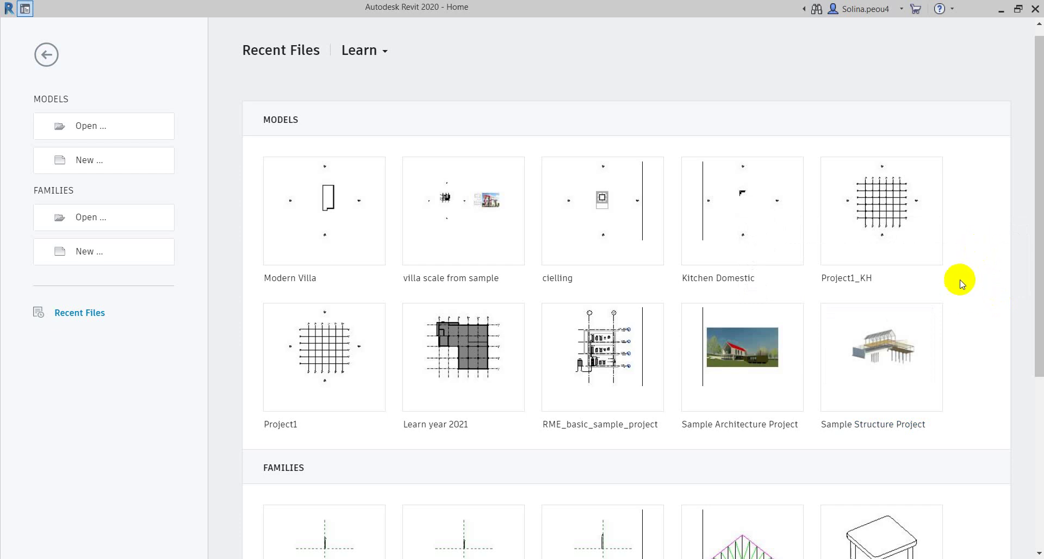
scroll(864, 283, up, 1)
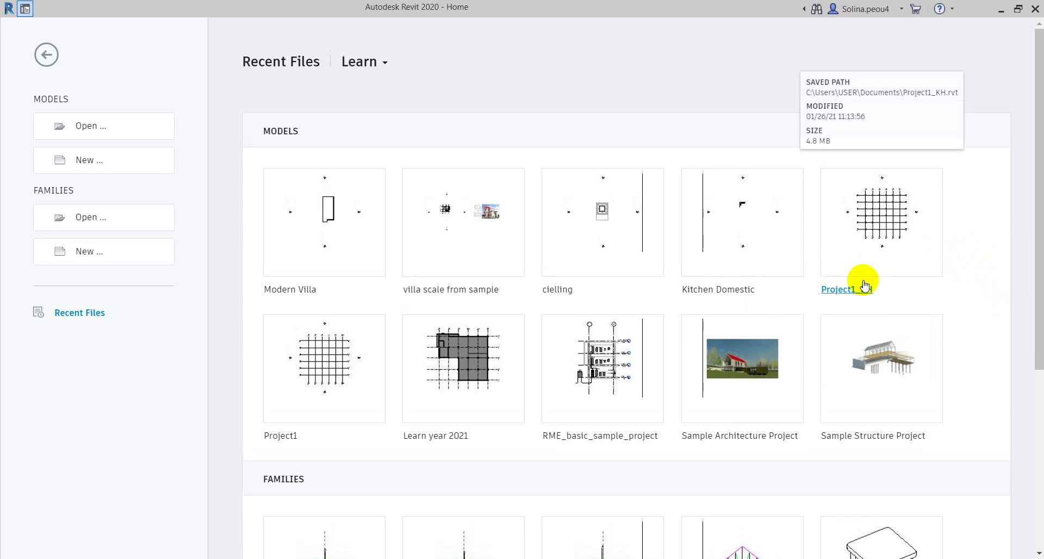
scroll(706, 304, down, 3)
scroll(603, 298, down, 3)
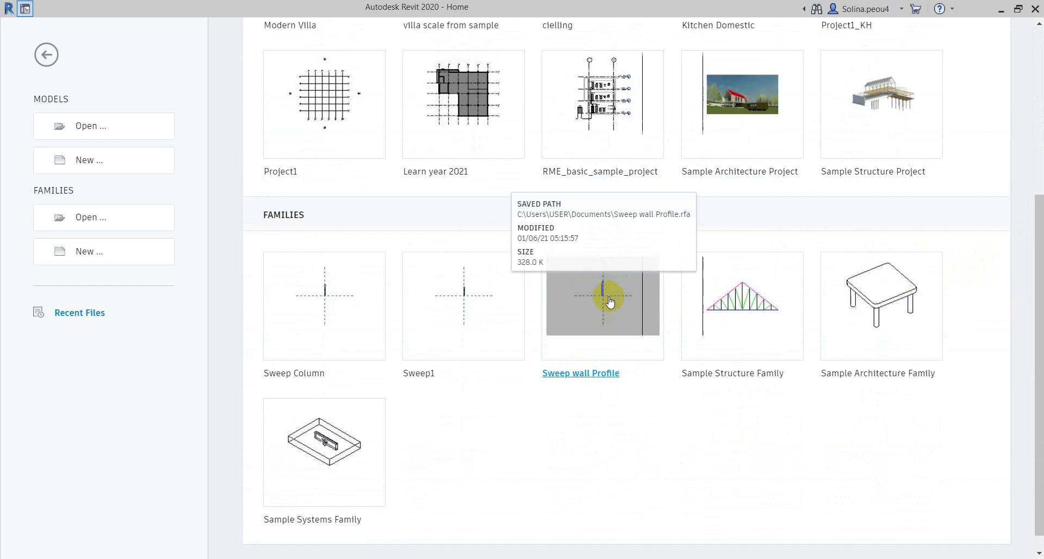
scroll(604, 296, up, 5)
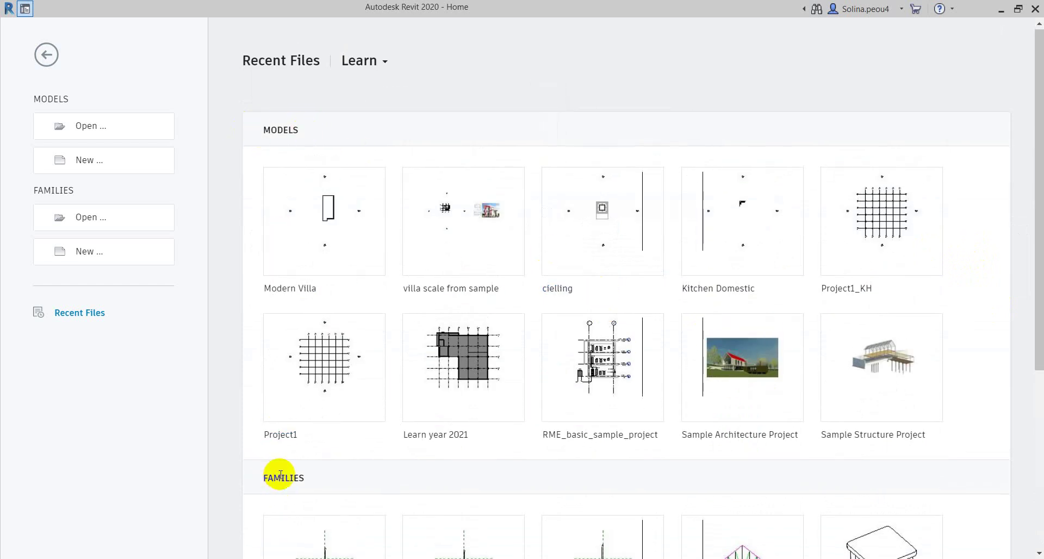
scroll(286, 476, down, 3)
scroll(669, 445, down, 2)
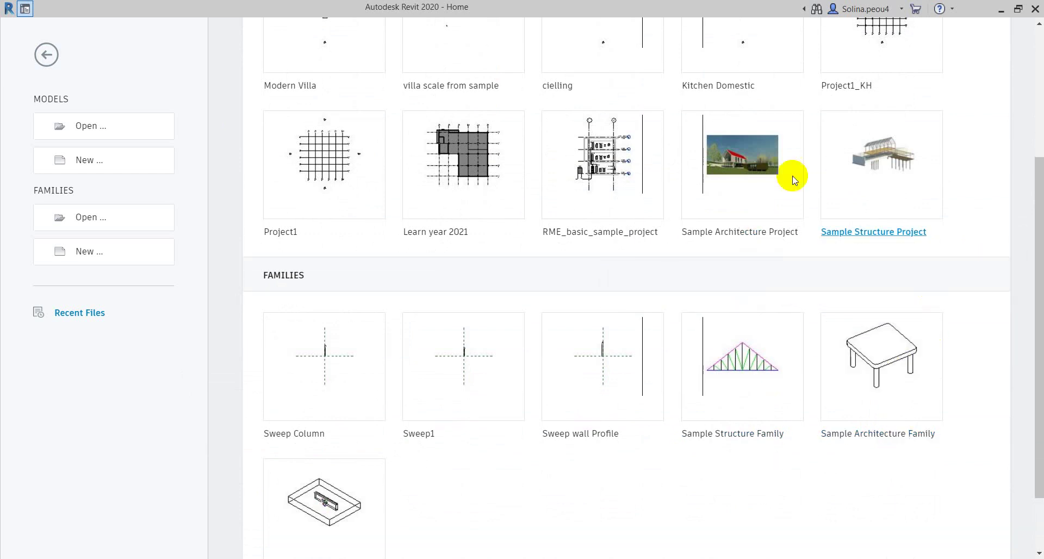
click(730, 164)
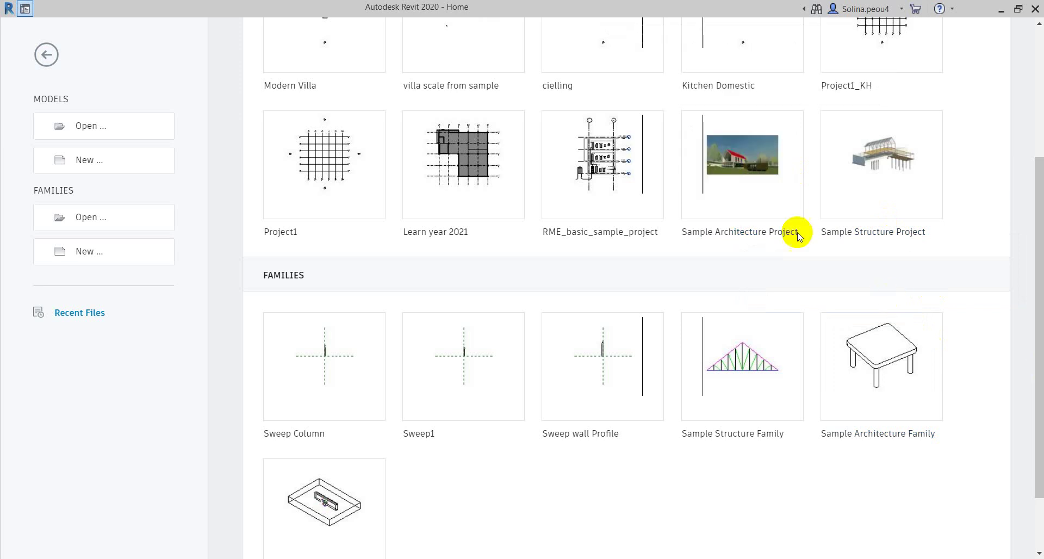
click(748, 176)
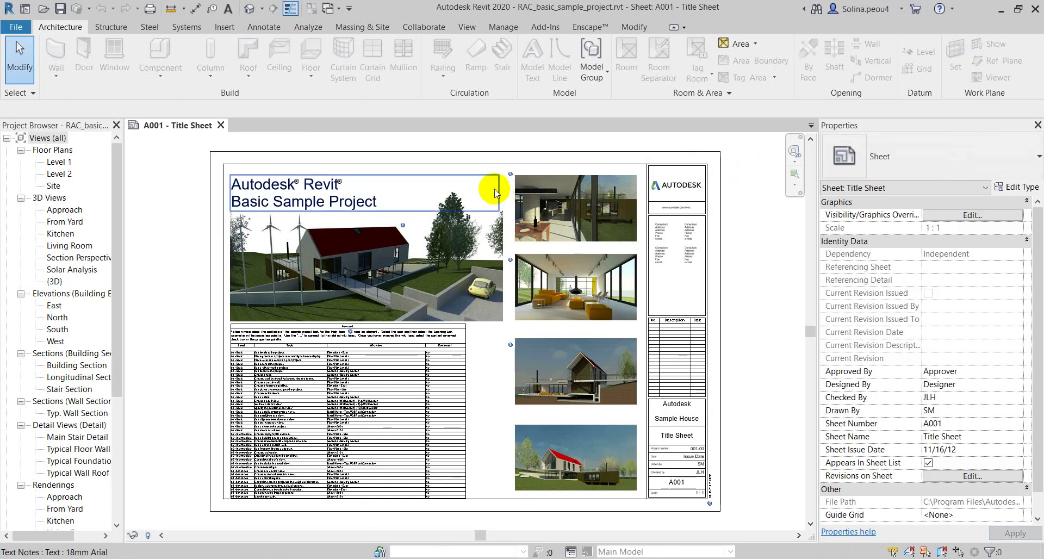
Zoom around the A001 Title Sheet and select its 'How do I schedule on the sheet' note
scroll(378, 320, up, 4)
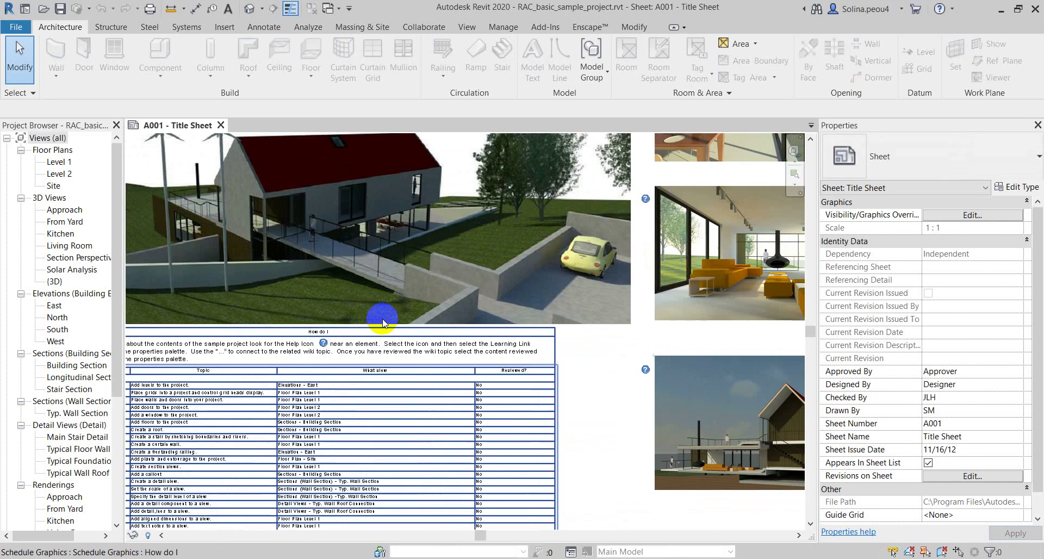
scroll(308, 198, down, 3)
scroll(310, 195, up, 3)
scroll(341, 193, up, 2)
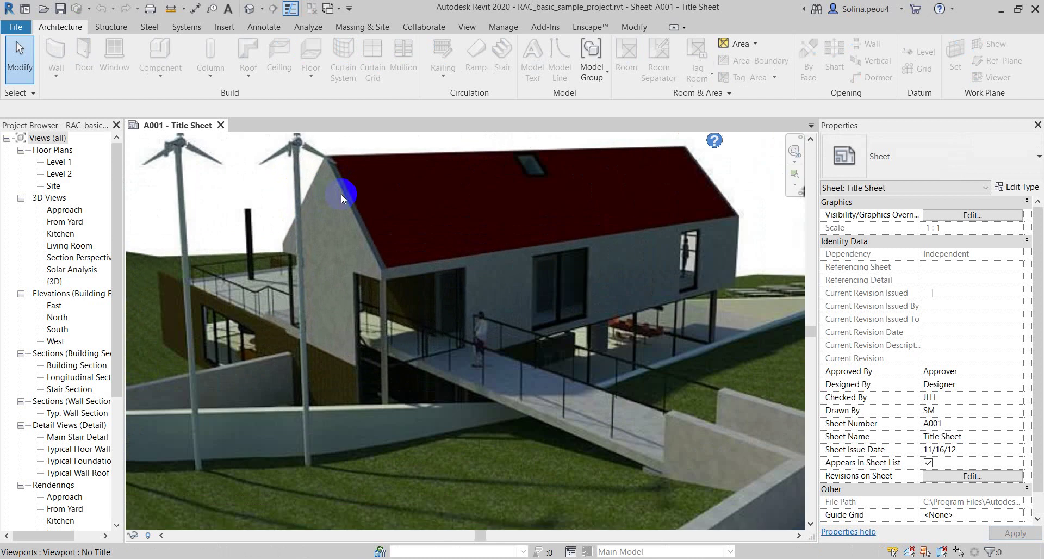
scroll(369, 288, down, 1)
scroll(368, 288, down, 1)
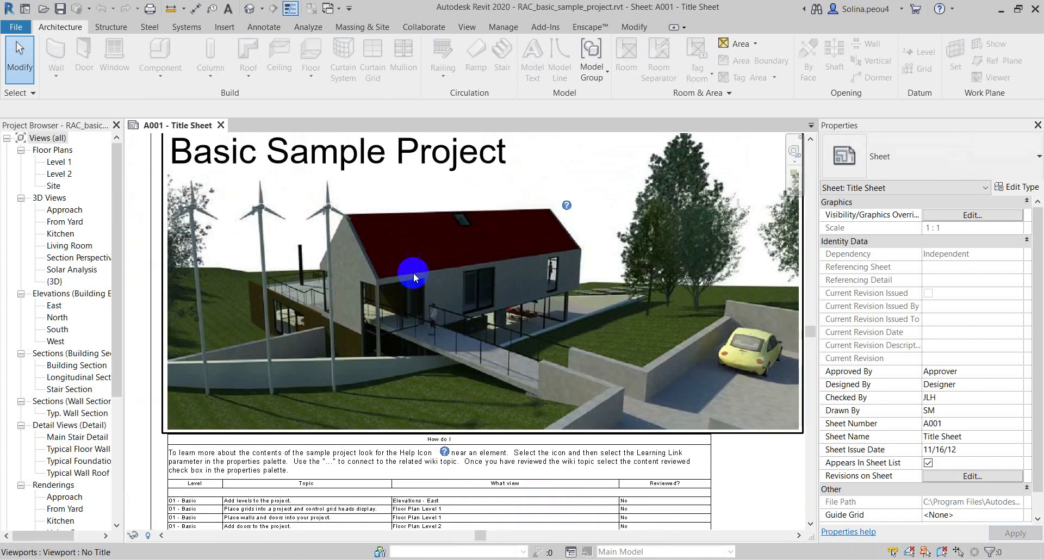
scroll(413, 273, down, 1)
scroll(408, 288, down, 2)
scroll(291, 373, up, 4)
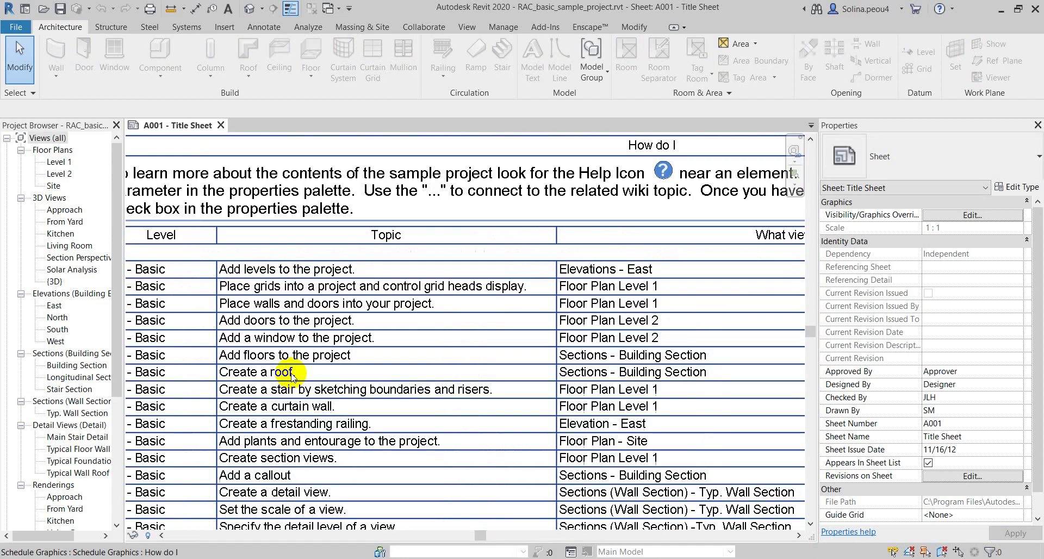
scroll(457, 368, down, 1)
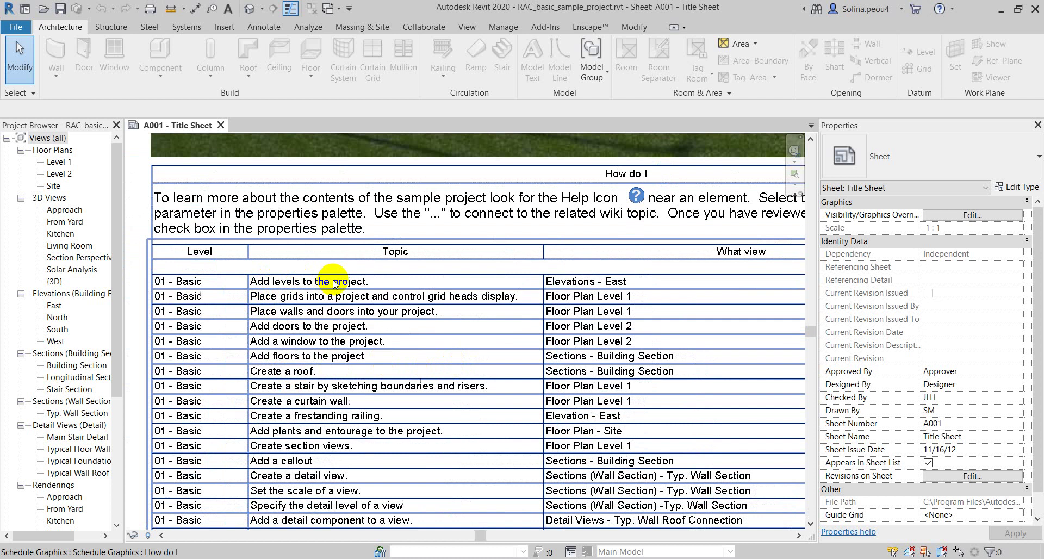
click(294, 302)
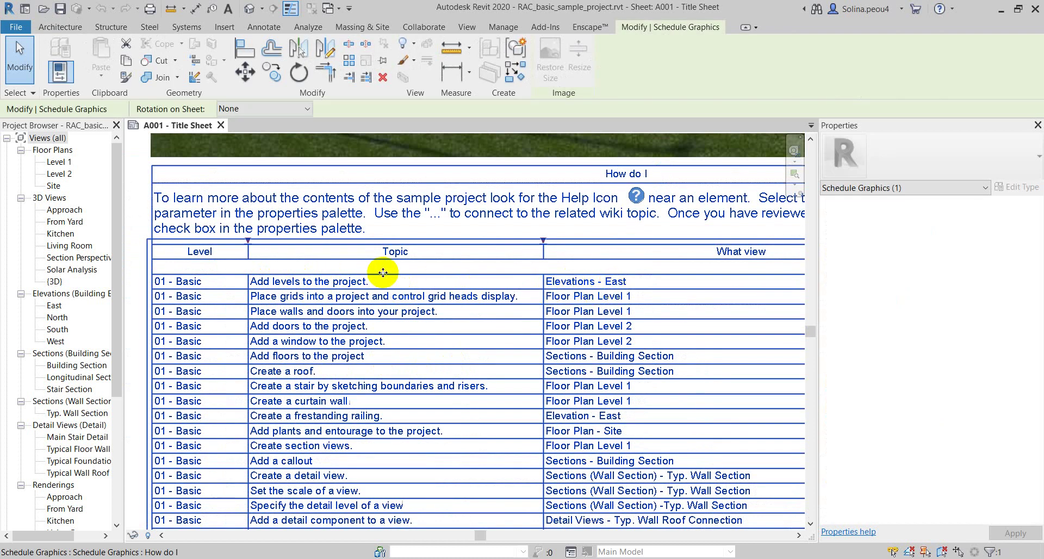
Keep reviewing the title sheet, then select Level 1 under Floor Plans in the Project Browser
scroll(233, 258, down, 3)
scroll(232, 258, down, 2)
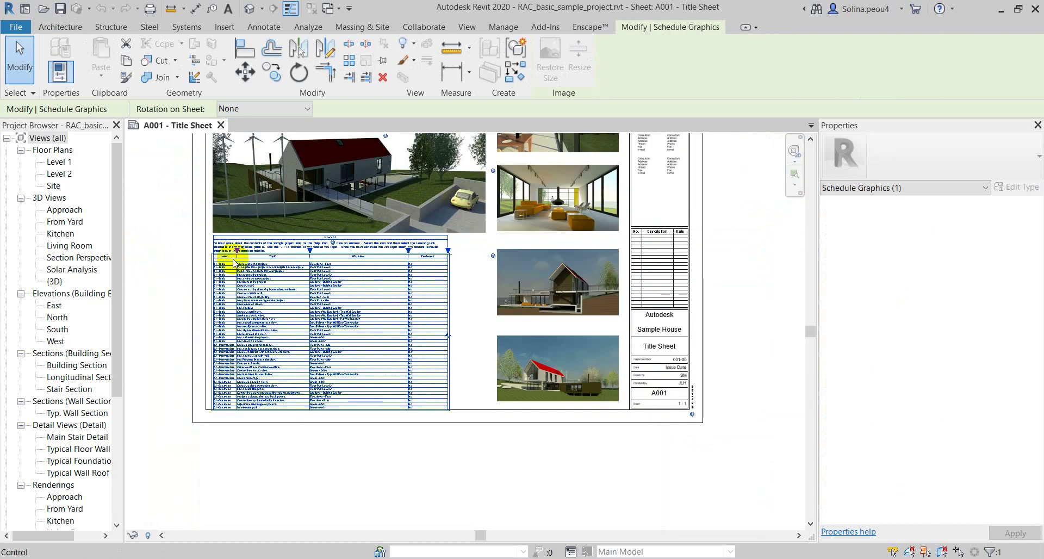
scroll(619, 375, up, 3)
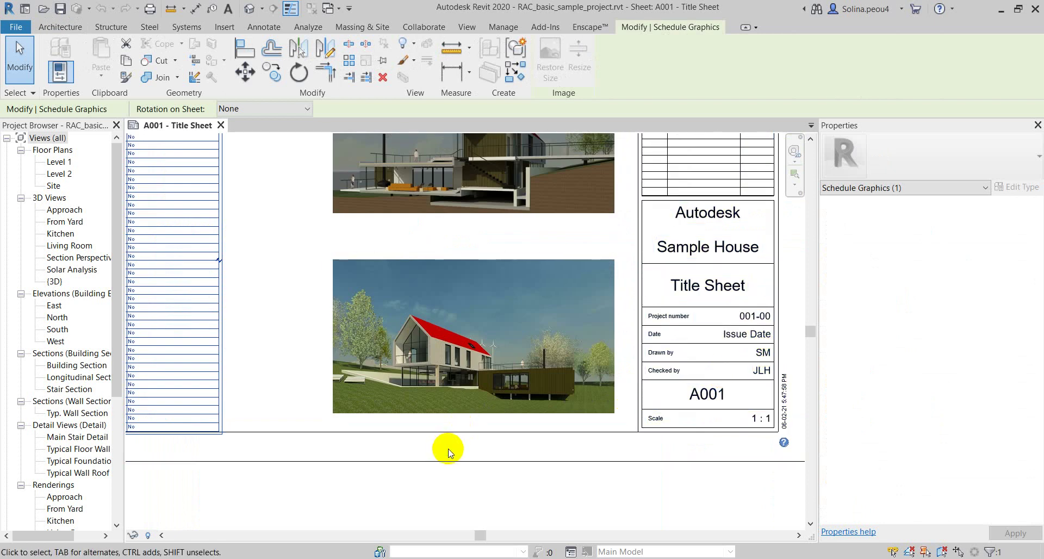
scroll(692, 295, down, 2)
scroll(622, 421, up, 1)
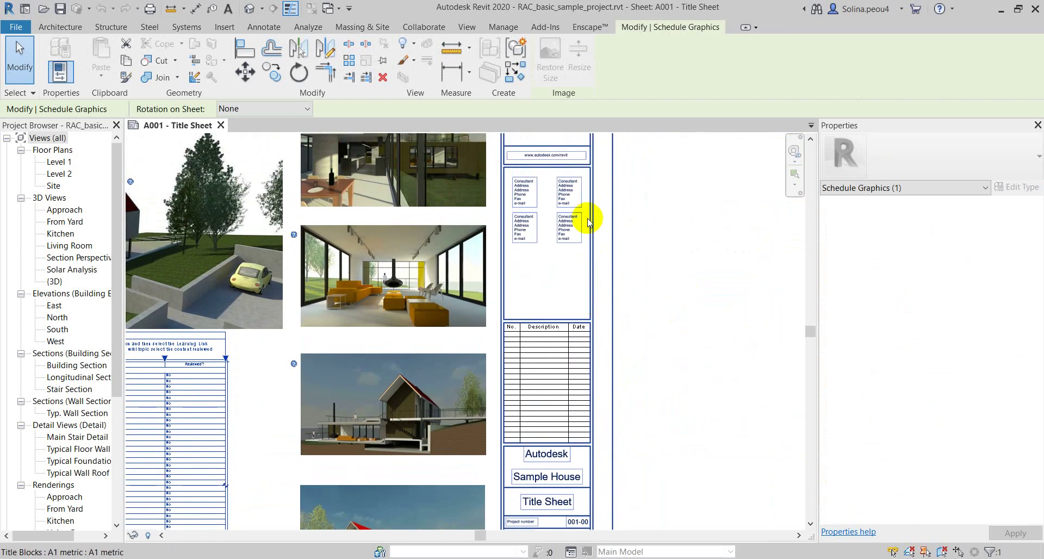
scroll(578, 401, down, 1)
scroll(606, 380, down, 1)
scroll(570, 187, up, 2)
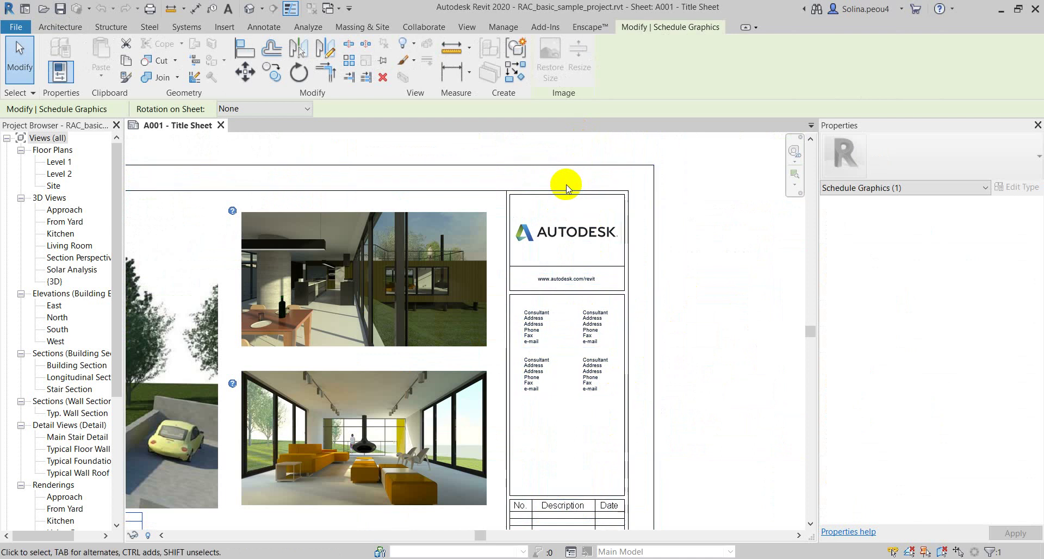
scroll(566, 188, down, 1)
scroll(443, 325, up, 1)
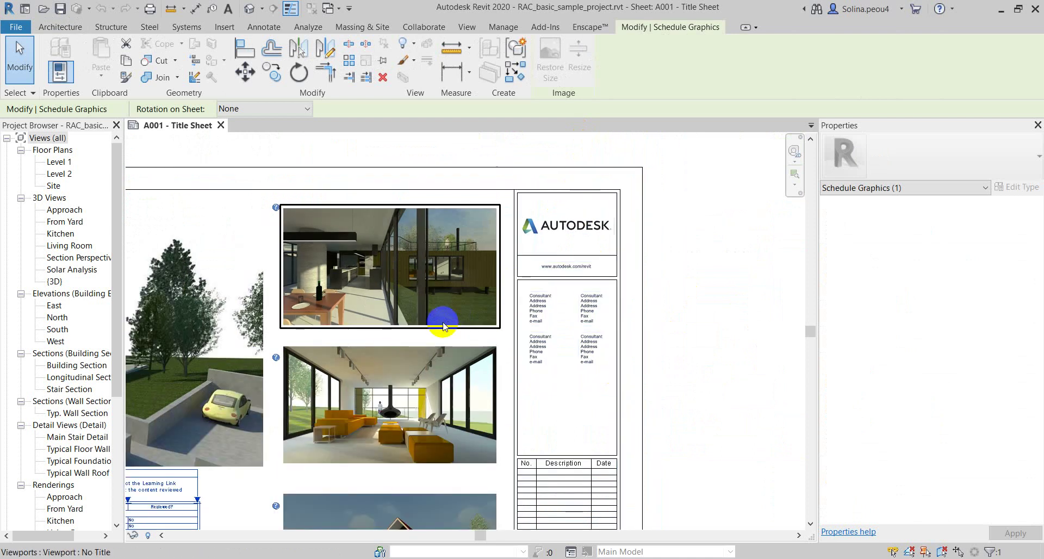
scroll(443, 325, up, 1)
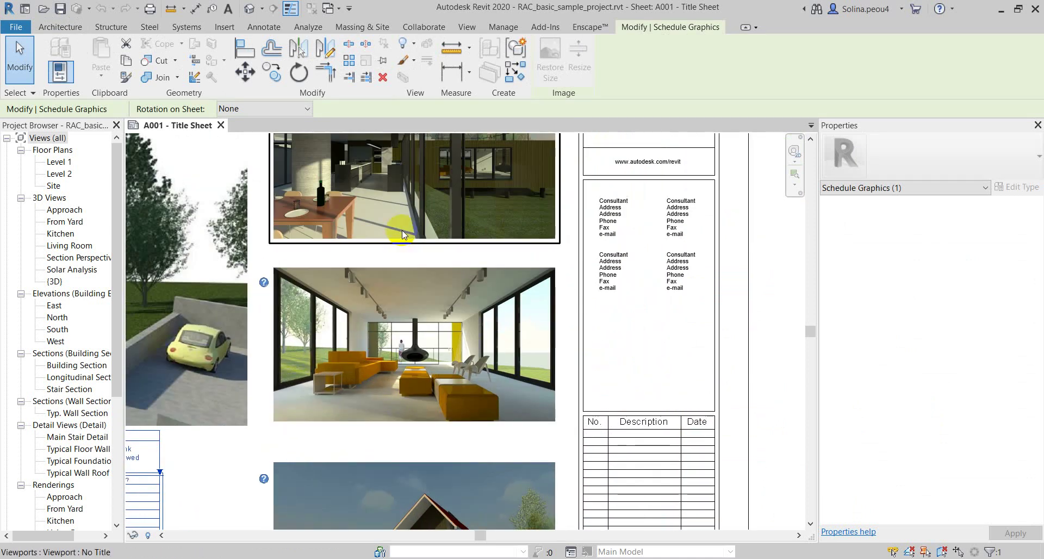
scroll(474, 427, down, 3)
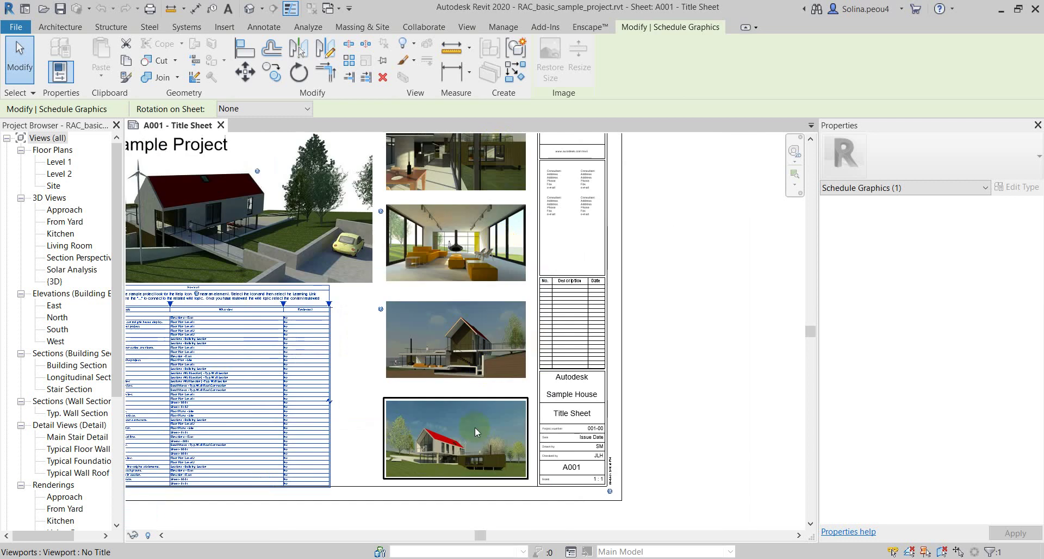
scroll(456, 466, up, 4)
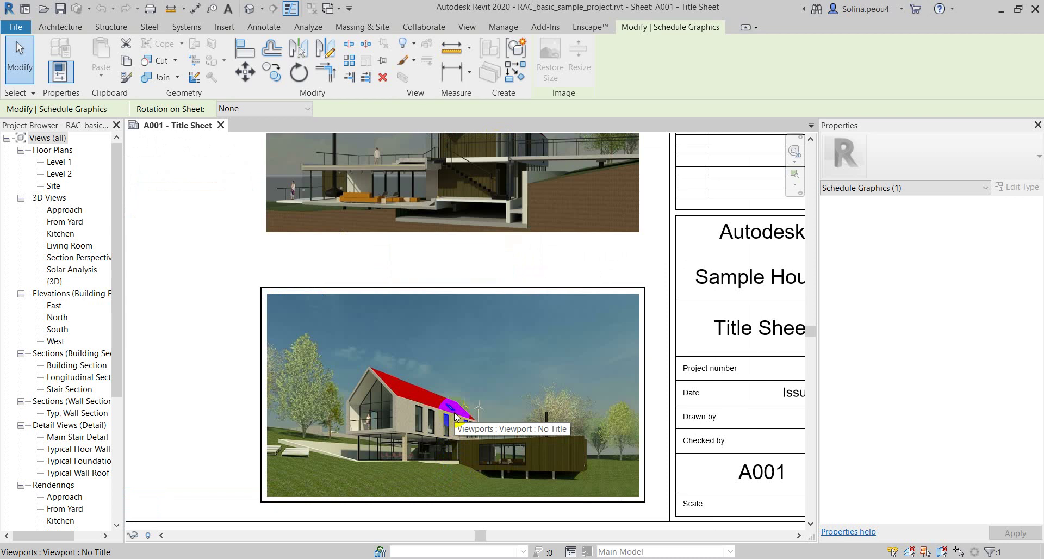
scroll(455, 416, down, 2)
scroll(454, 412, down, 3)
scroll(455, 411, down, 2)
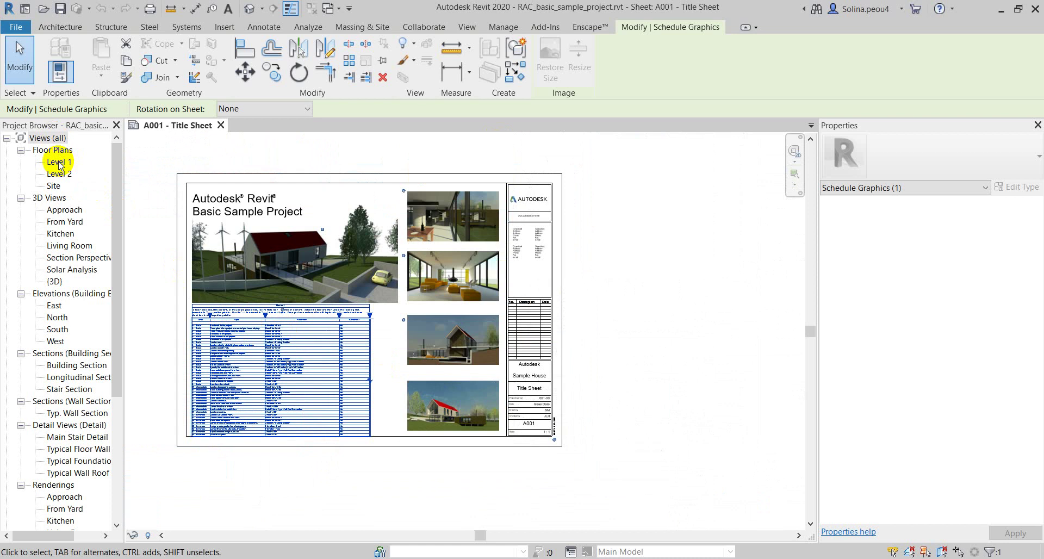
click(59, 162)
Open the Level 1 floor plan, clear the selection, and turn on Thin Lines
double_click(59, 163)
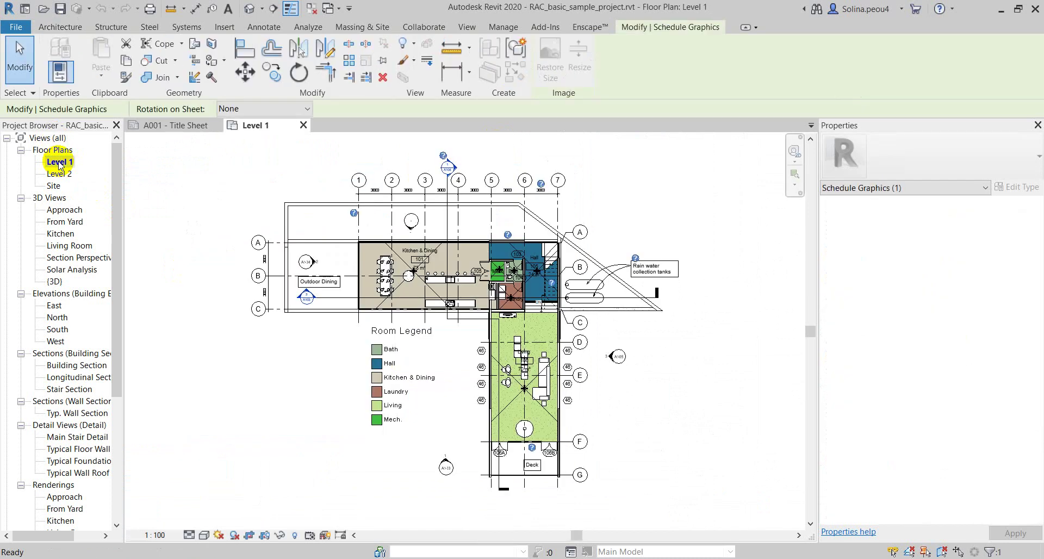
scroll(521, 243, up, 1)
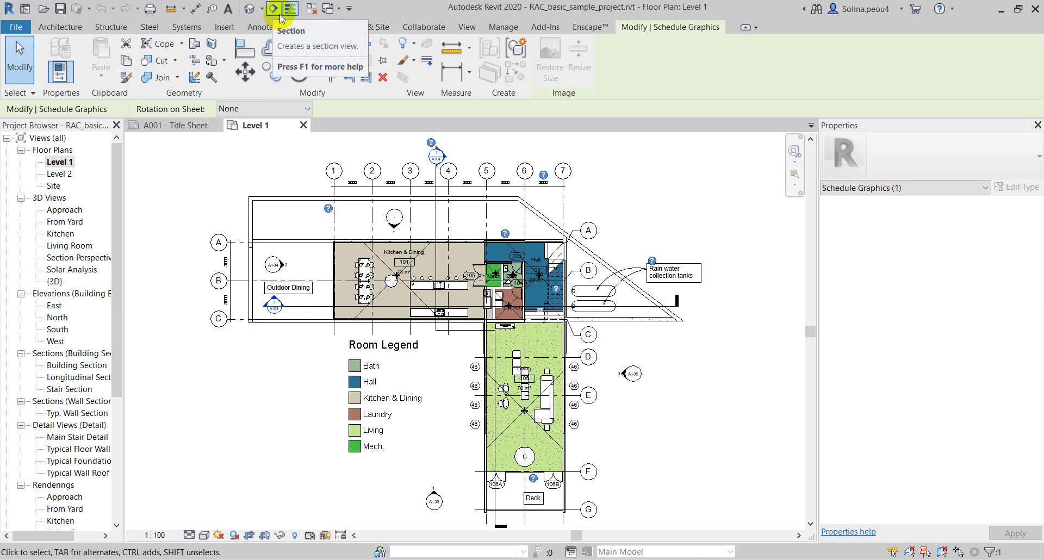
key(Escape)
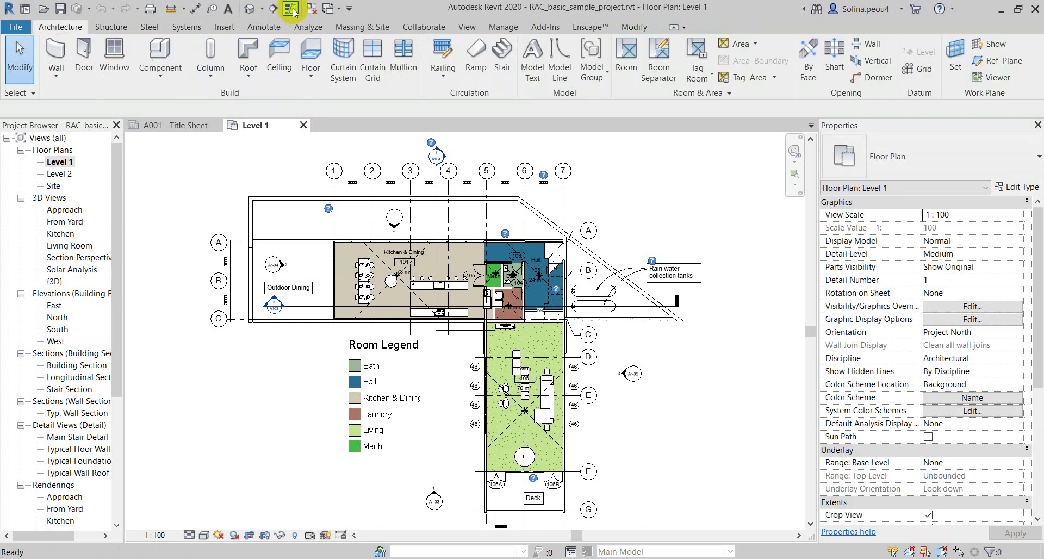
scroll(467, 185, up, 5)
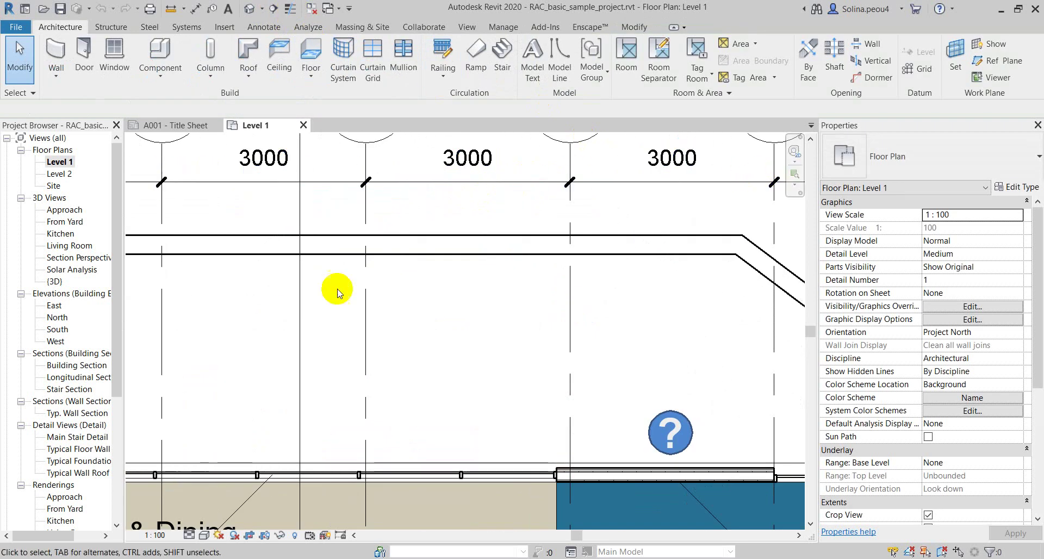
scroll(345, 283, down, 2)
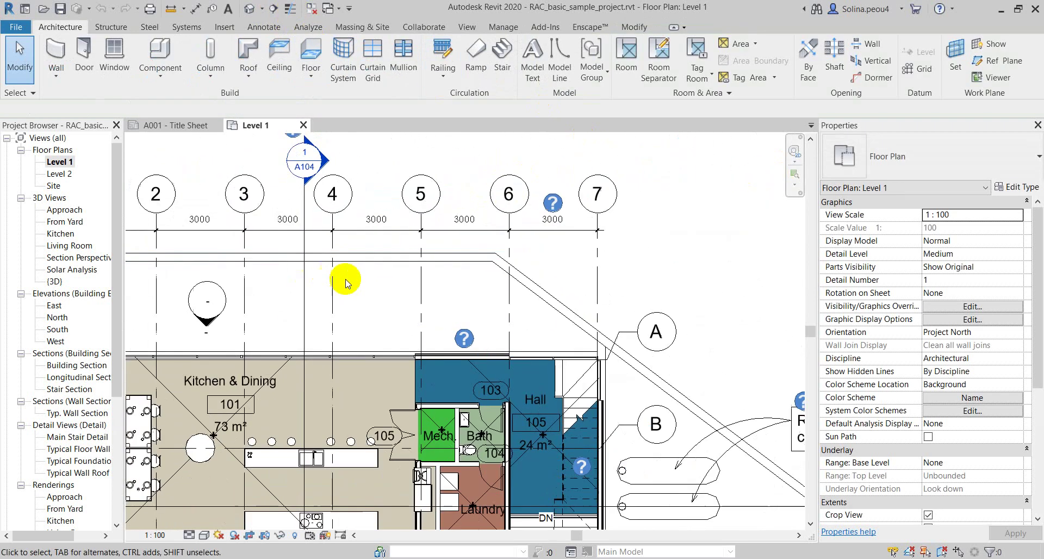
click(292, 9)
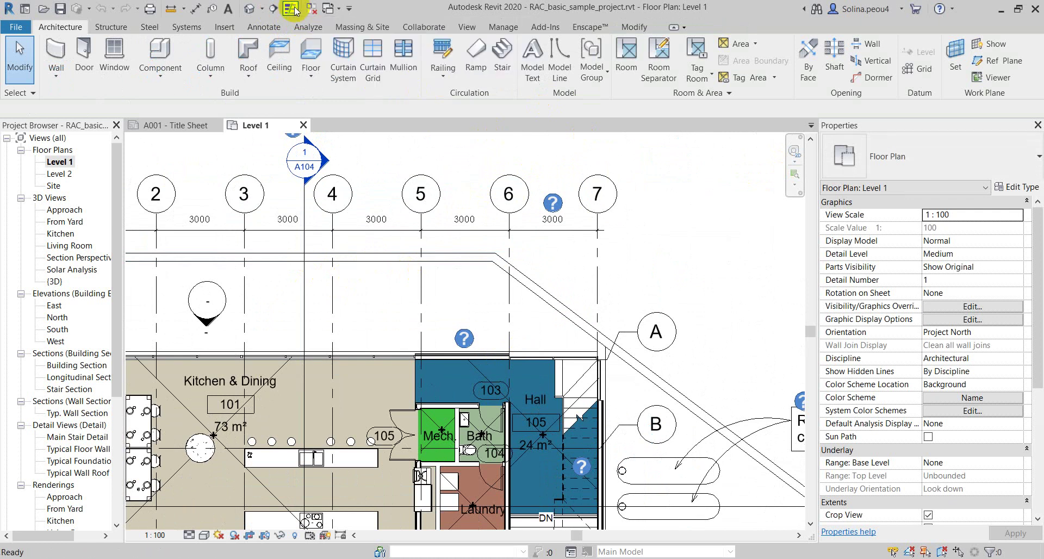
Open the Level 2 floor plan and zoom around its bedrooms, master suite and entry hall
scroll(605, 234, down, 3)
scroll(507, 221, down, 1)
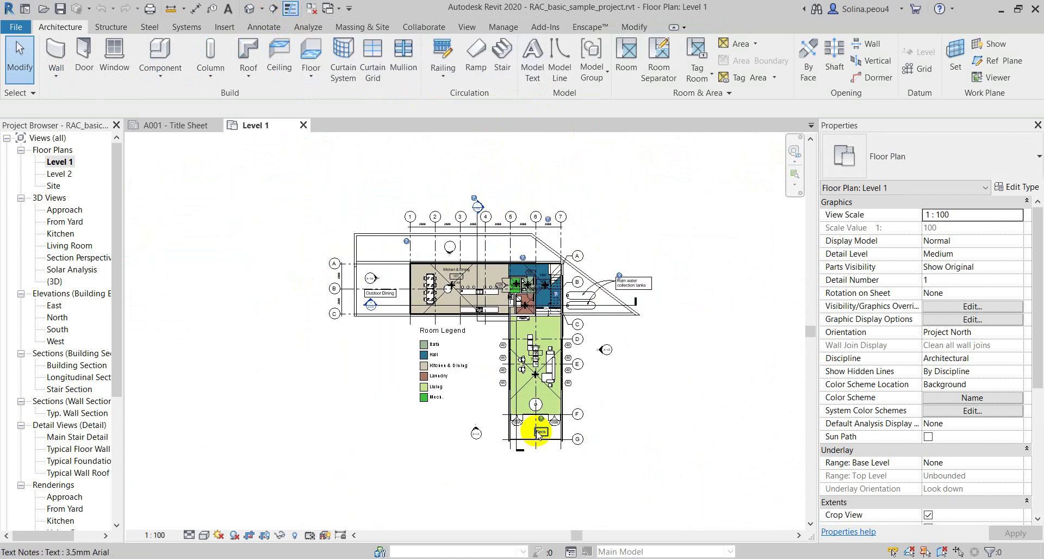
scroll(305, 207, up, 2)
double_click(62, 175)
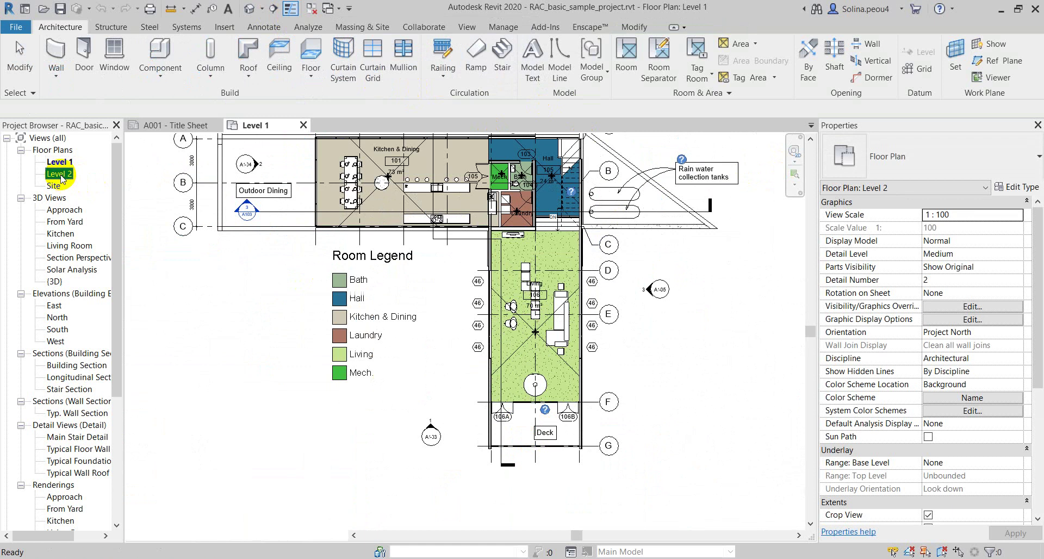
scroll(481, 406, down, 2)
scroll(456, 337, up, 2)
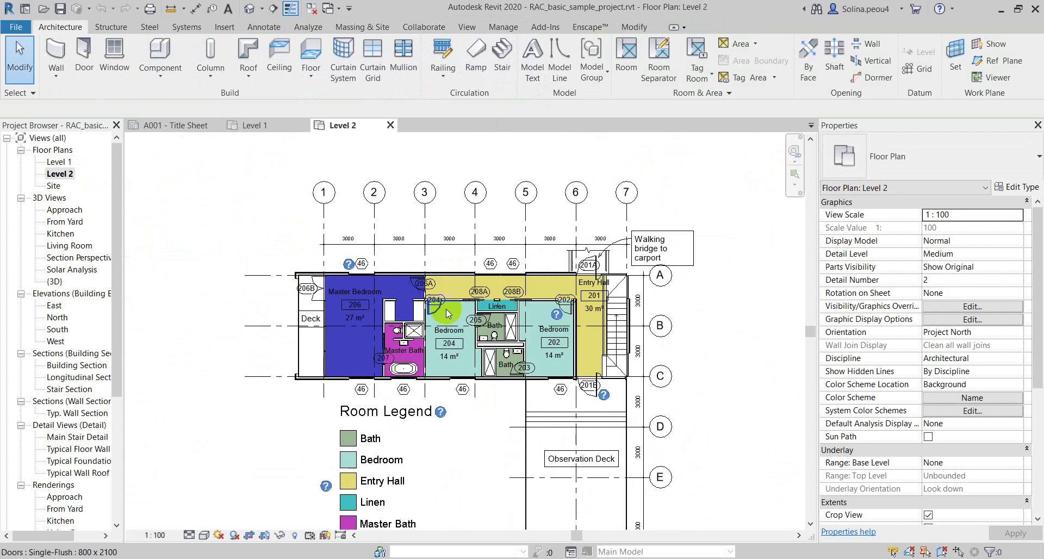
scroll(446, 308, up, 2)
scroll(435, 288, up, 2)
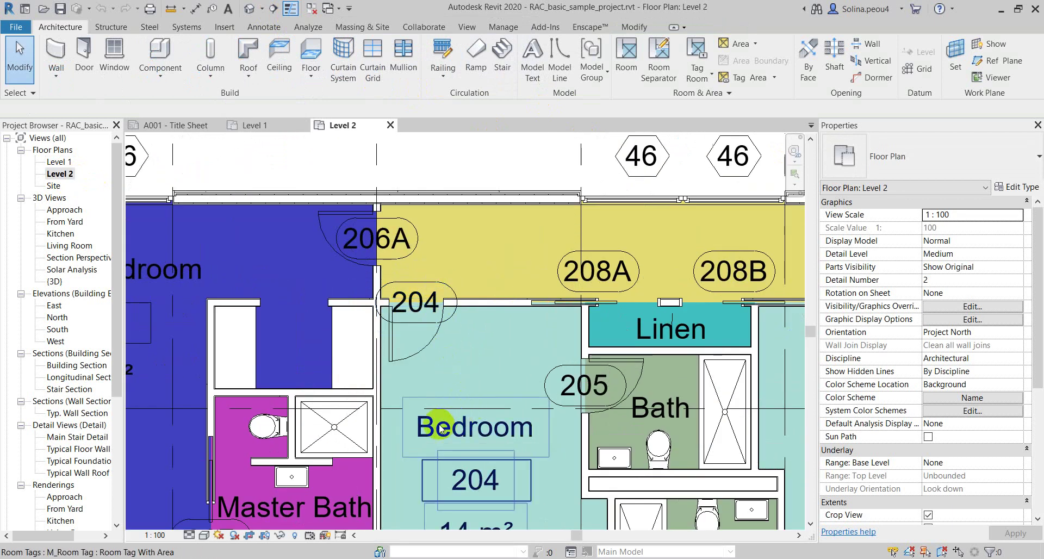
scroll(544, 310, down, 2)
scroll(291, 398, down, 3)
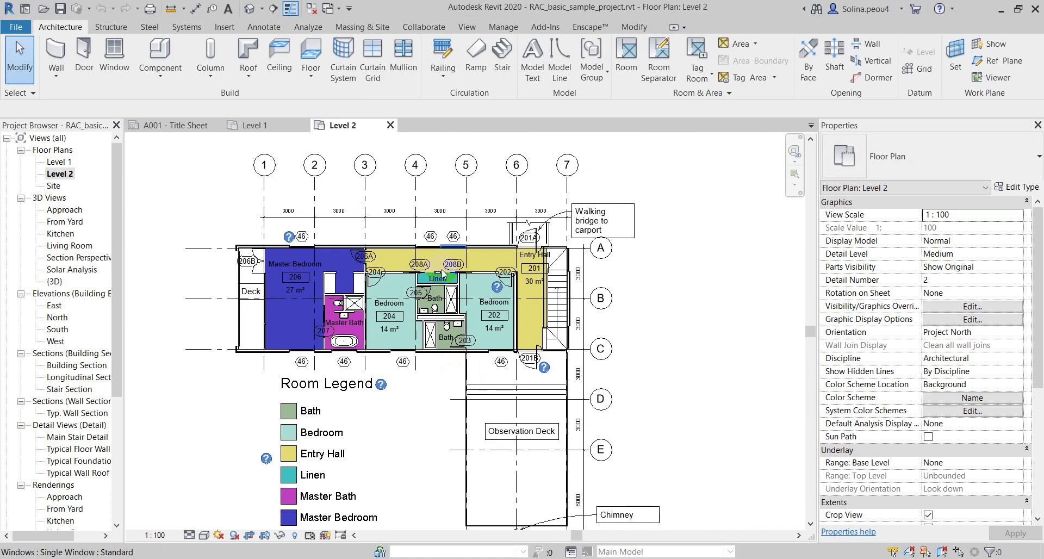
scroll(435, 353, down, 1)
scroll(348, 392, up, 1)
scroll(348, 391, up, 1)
scroll(386, 405, down, 1)
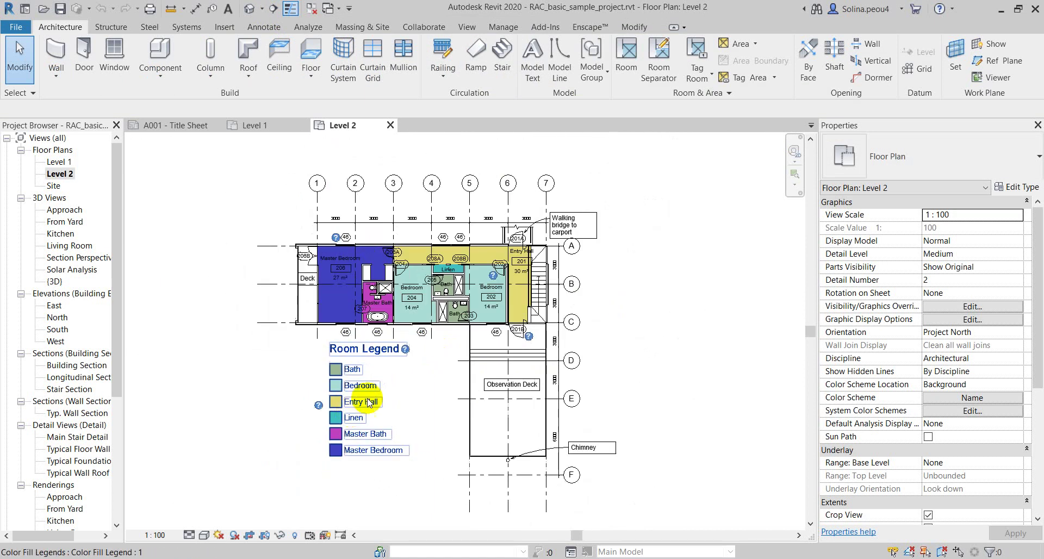
scroll(457, 209, up, 1)
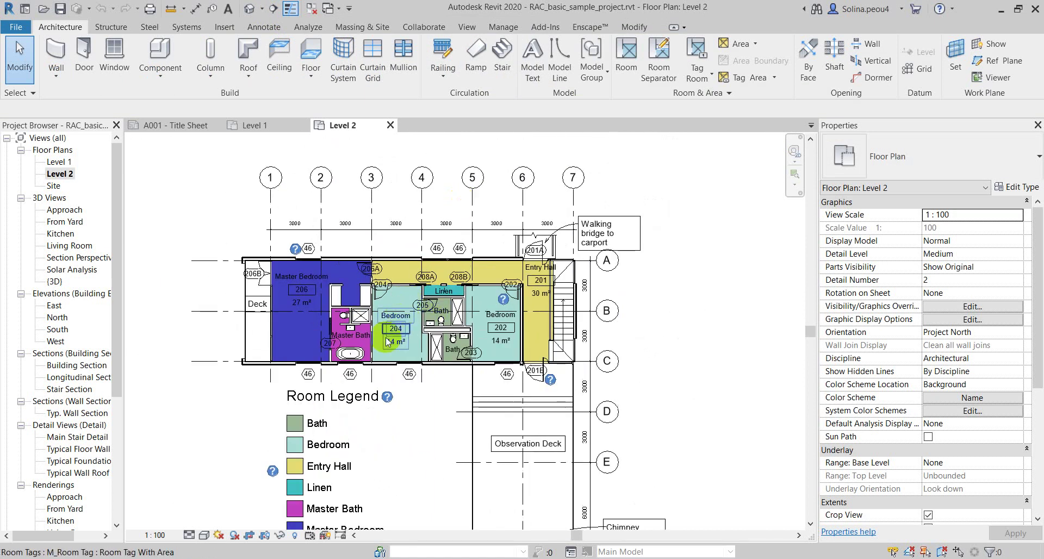
scroll(387, 341, down, 2)
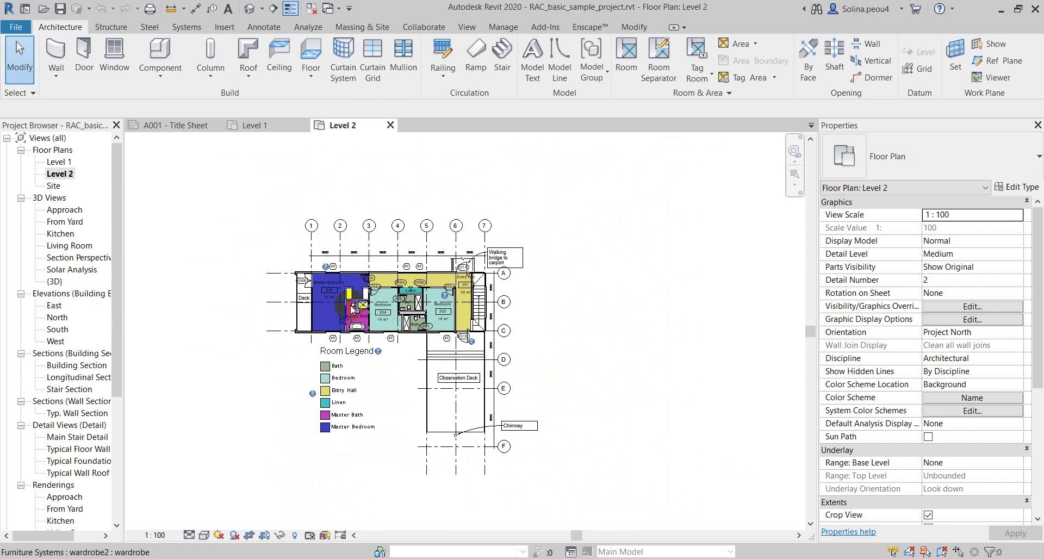
scroll(377, 375, up, 1)
Open the Site plan and bring up the Massing & Site tools
double_click(54, 186)
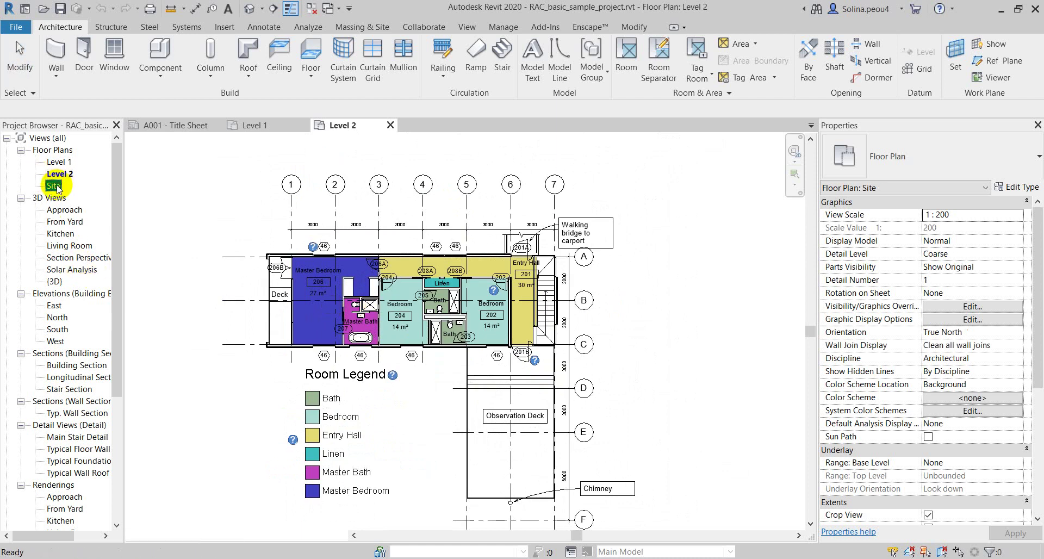
scroll(462, 361, up, 1)
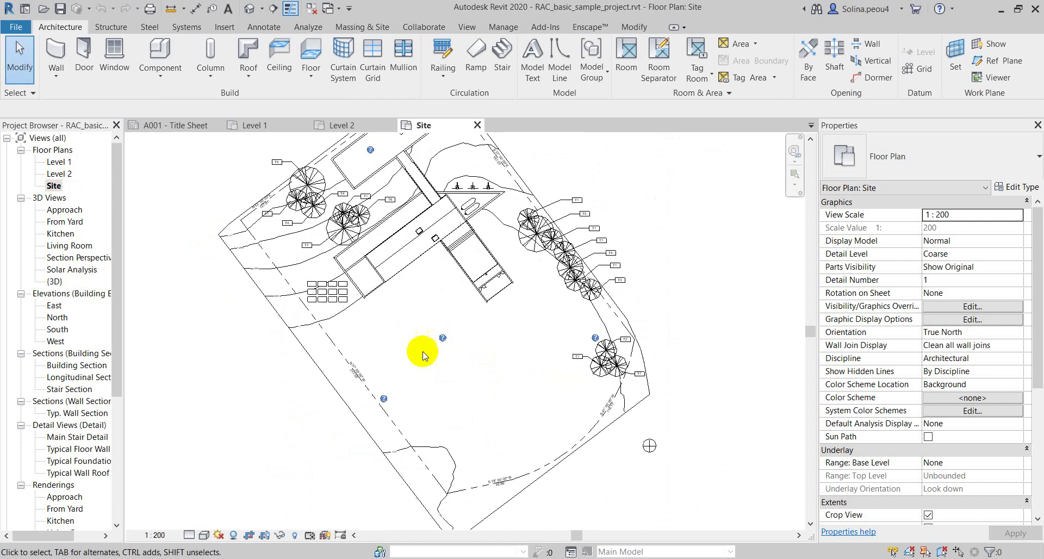
scroll(381, 340, down, 2)
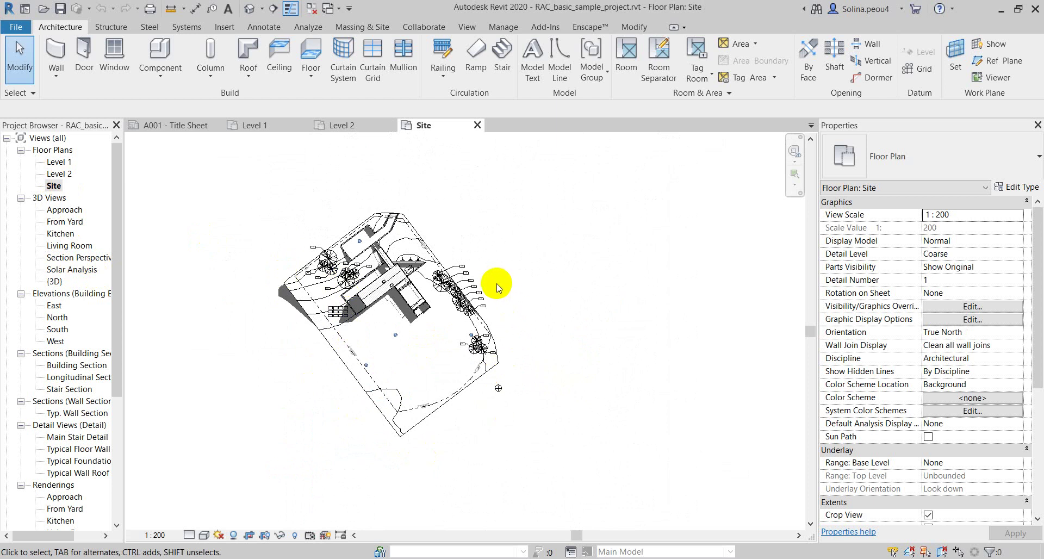
click(368, 29)
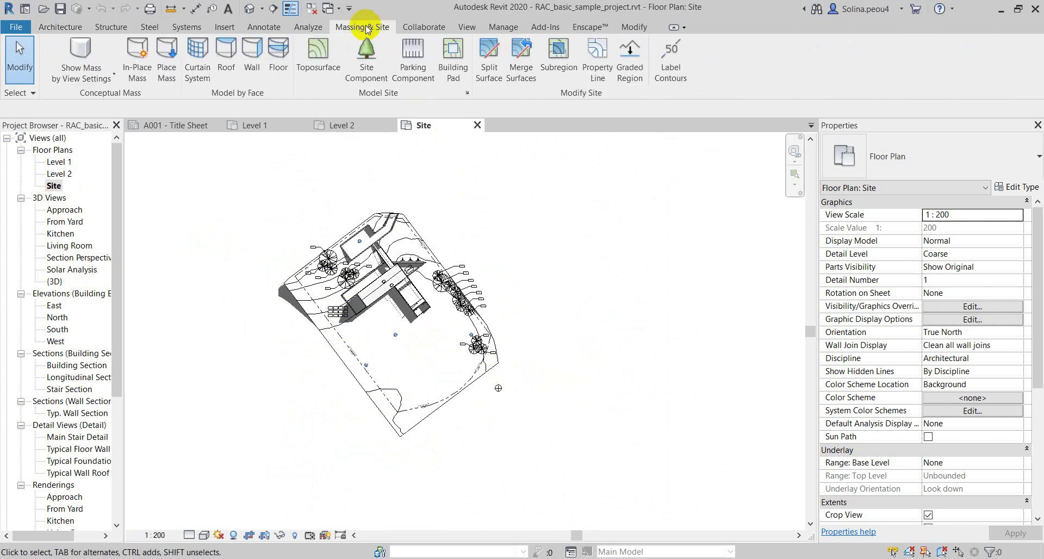
Zoom around the site property, then switch back to the Level 1 floor plan
scroll(326, 268, up, 3)
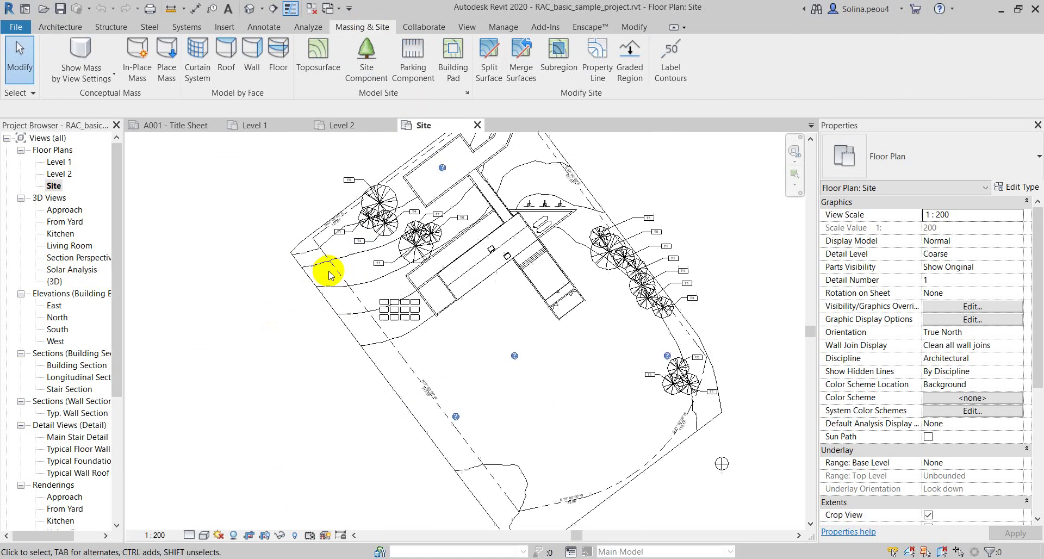
scroll(431, 226, up, 2)
scroll(280, 357, down, 2)
scroll(592, 274, up, 3)
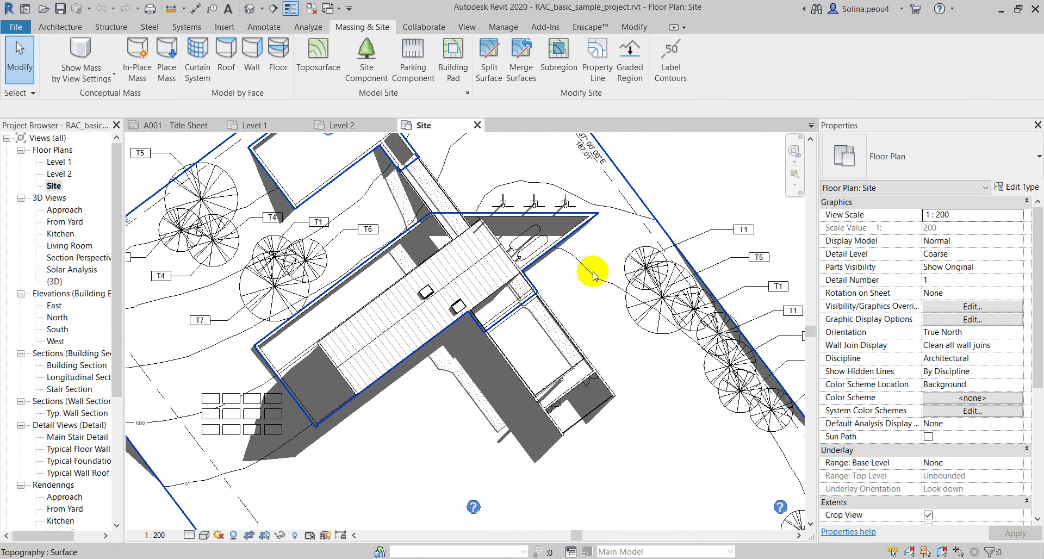
scroll(442, 261, up, 2)
scroll(444, 263, up, 2)
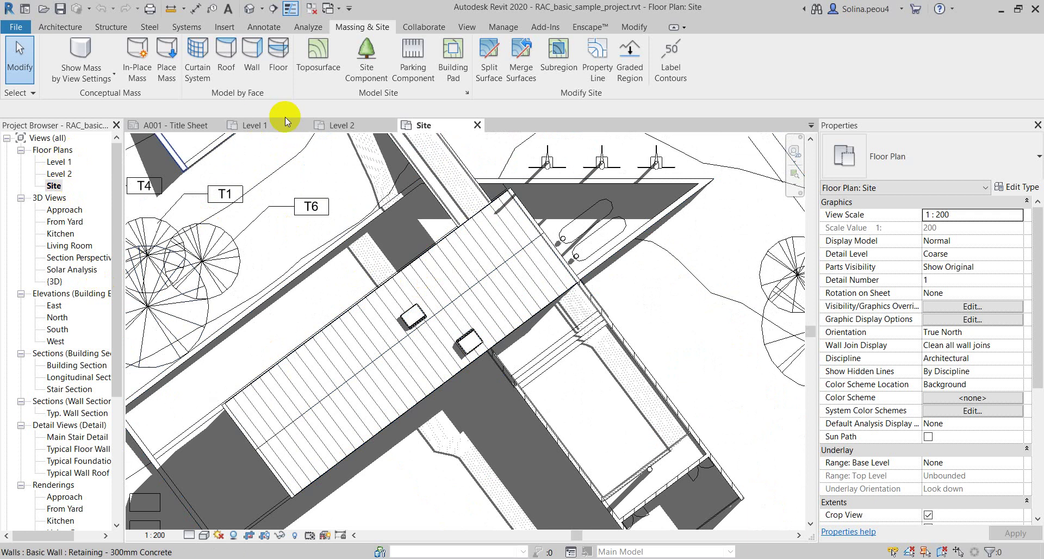
click(253, 125)
scroll(302, 344, down, 3)
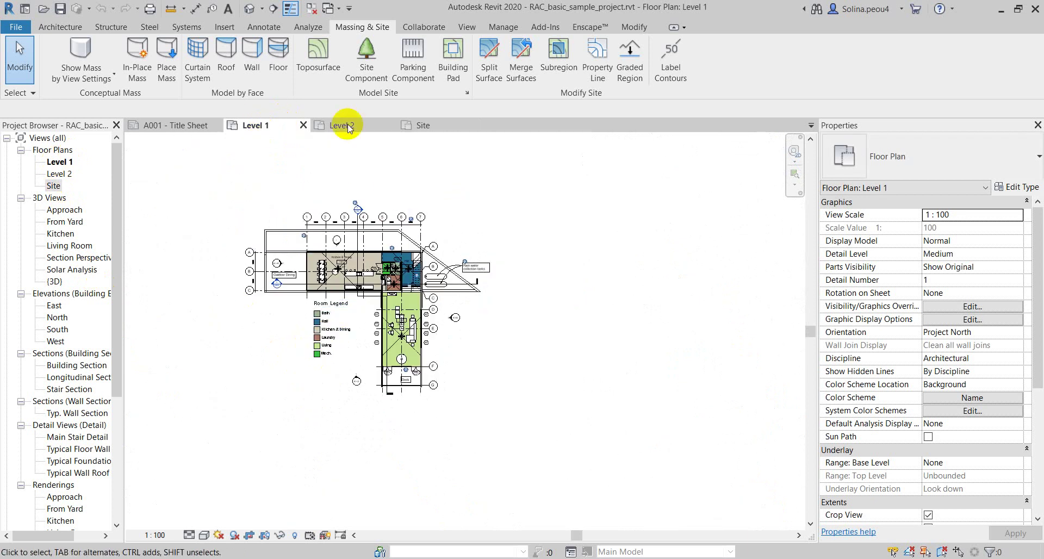
Open the default {3D} view, orbit the house, and switch it to perspective projection
click(248, 10)
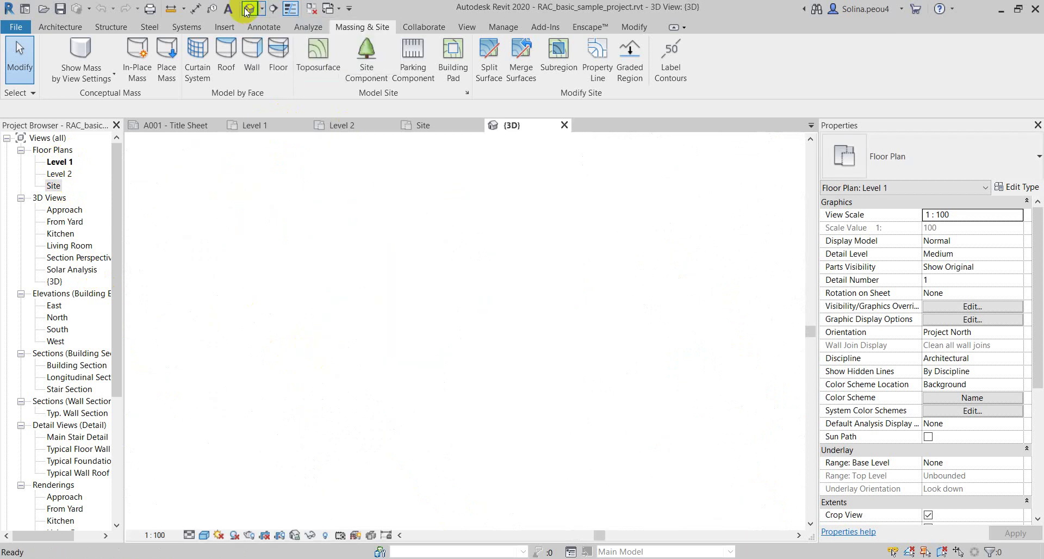
scroll(389, 318, up, 3)
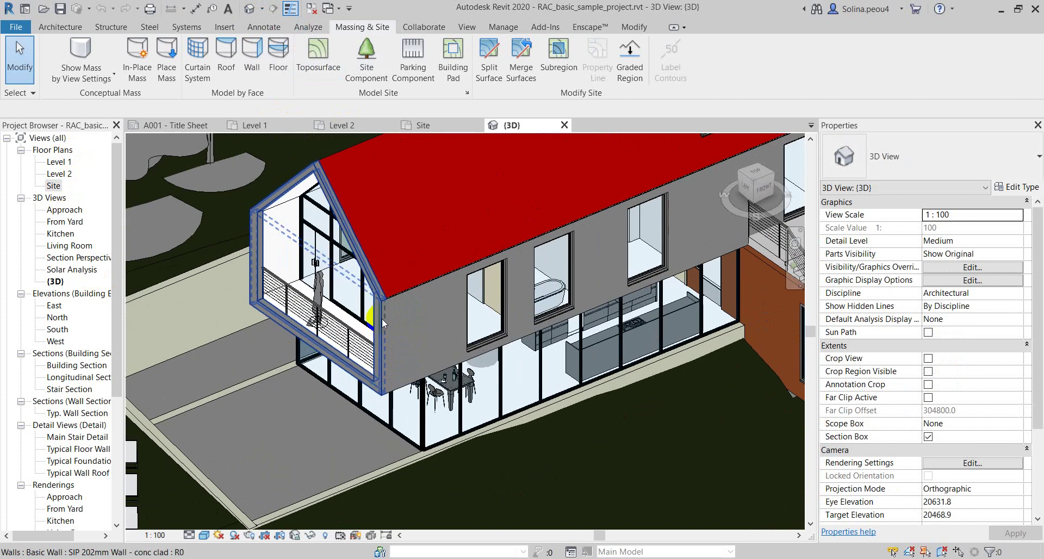
shift+middle_drag(389, 318, 455, 249)
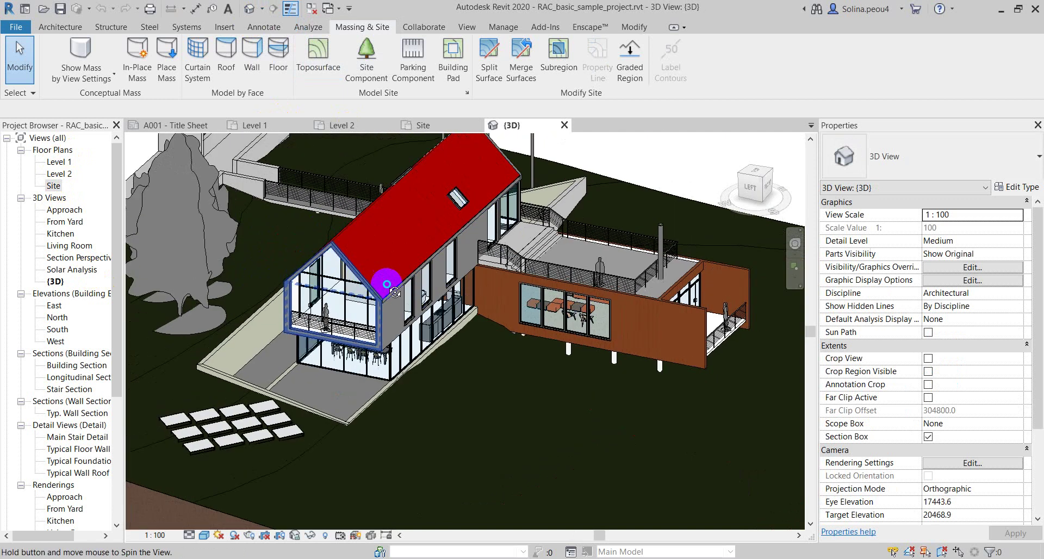
mouse_move(380, 293)
shift+middle_down()
mouse_move(491, 233)
mouse_move(408, 202)
shift+middle_up()
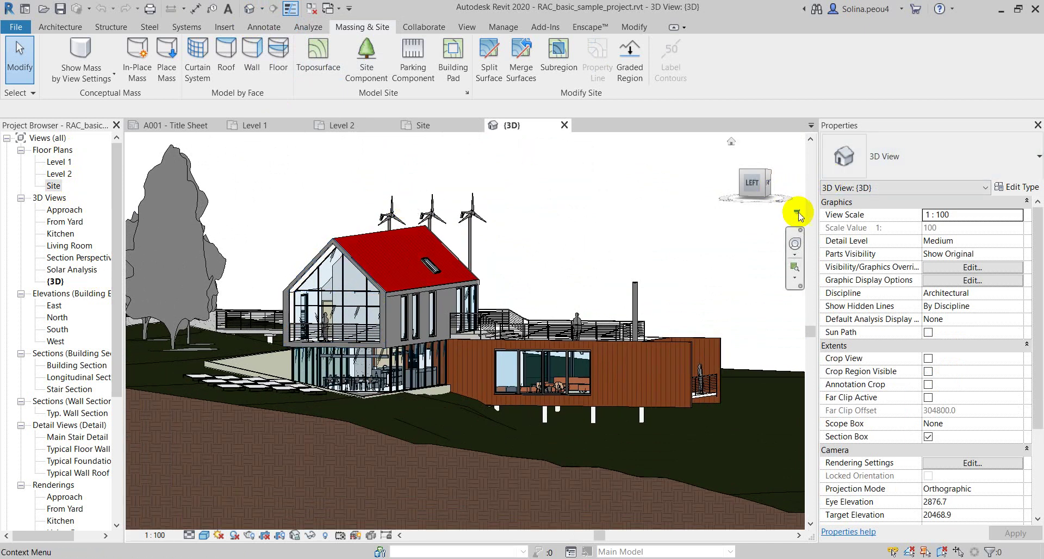
click(798, 214)
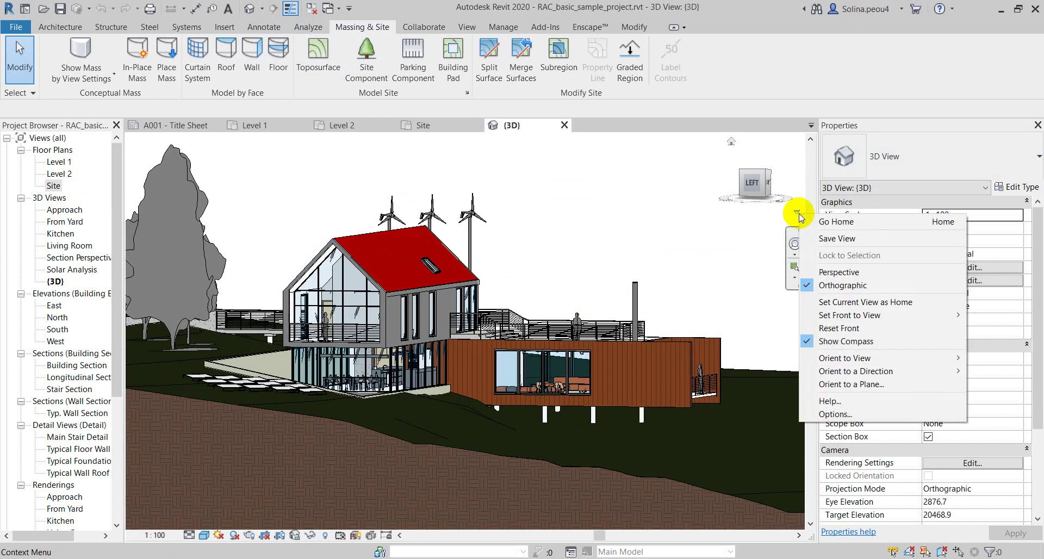
click(836, 272)
scroll(329, 351, up, 2)
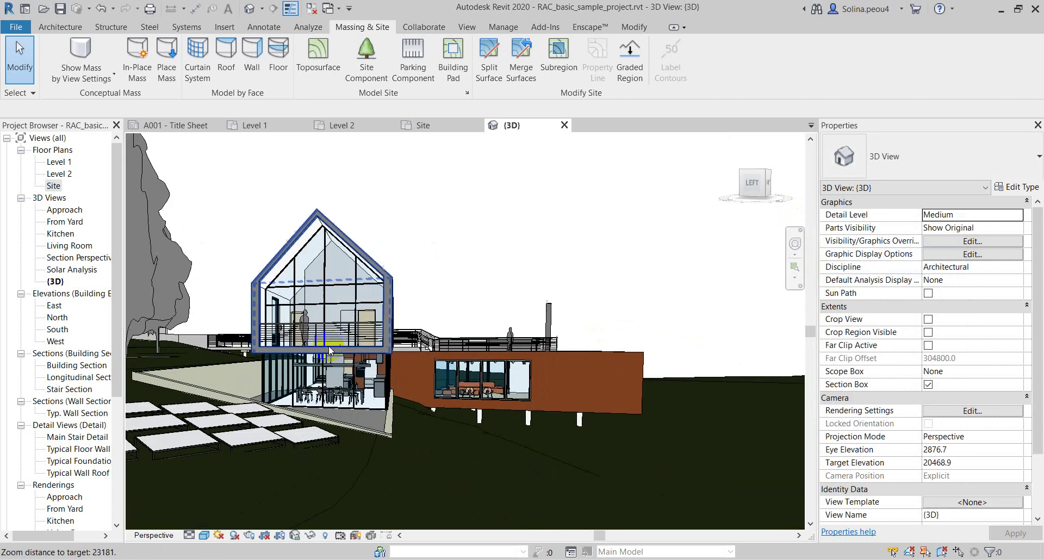
shift+middle_drag(328, 351, 395, 362)
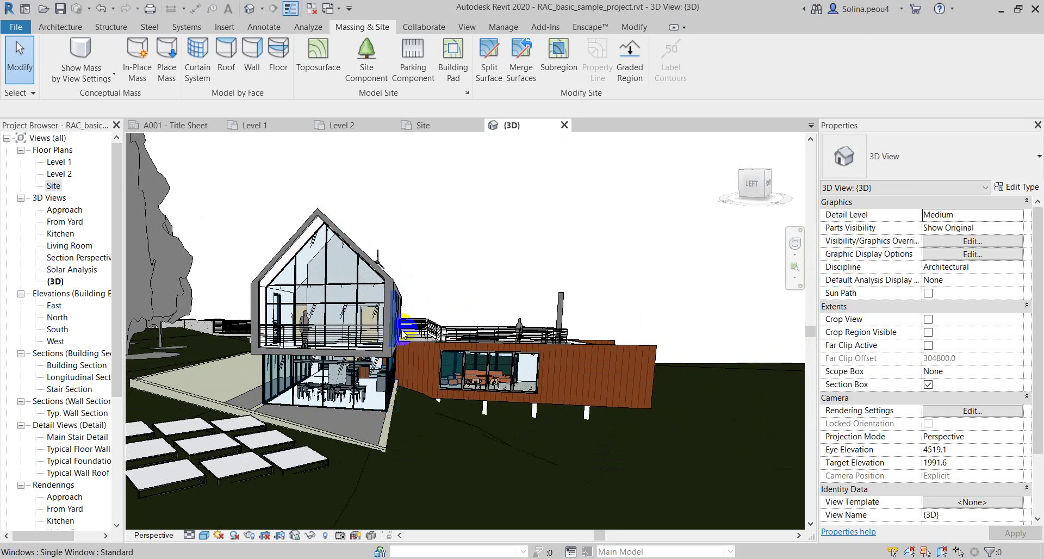
Visit the Enscape tab, return to Architecture, and zoom in on the glazed ground floor
click(585, 29)
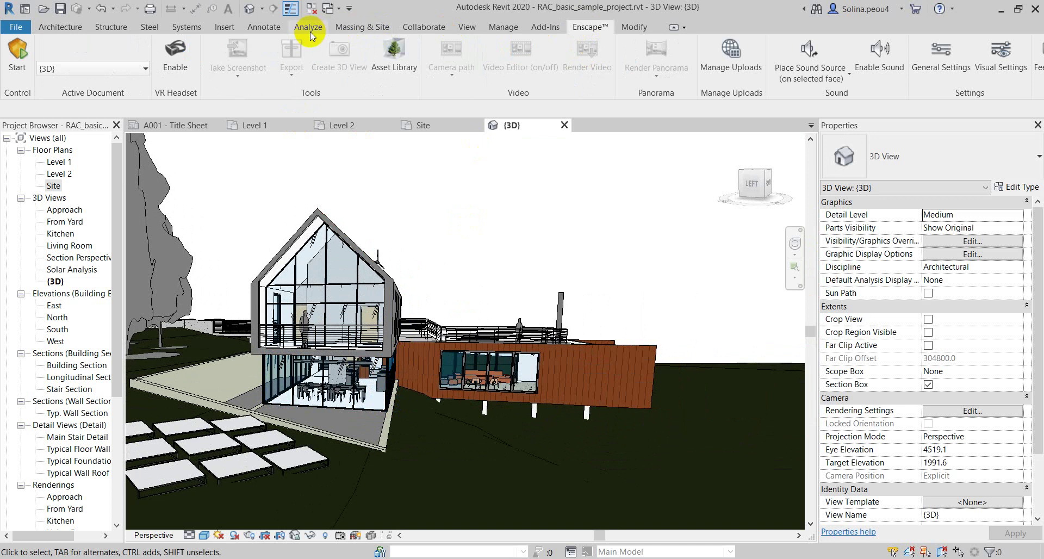
click(60, 29)
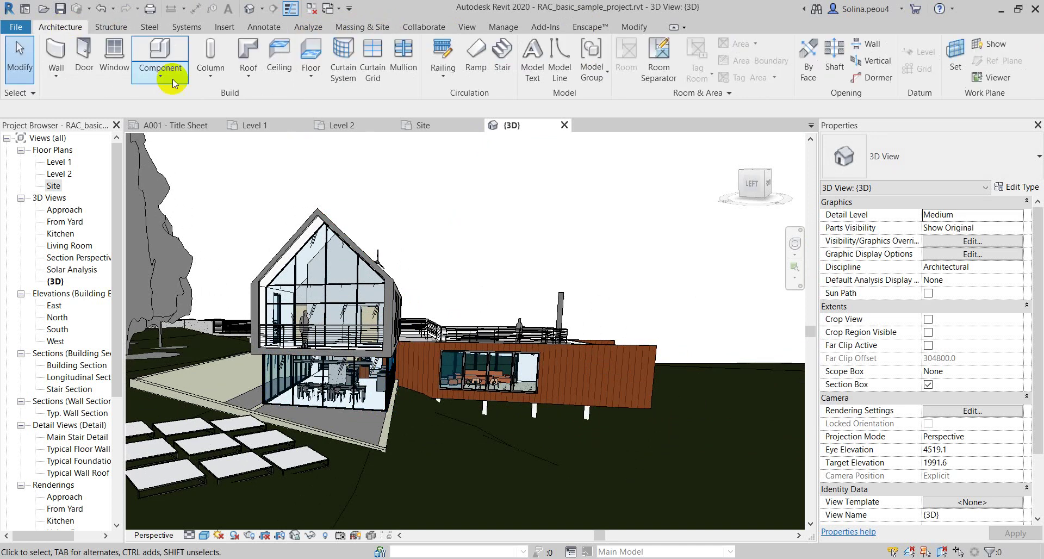
scroll(352, 413, up, 2)
scroll(352, 414, up, 3)
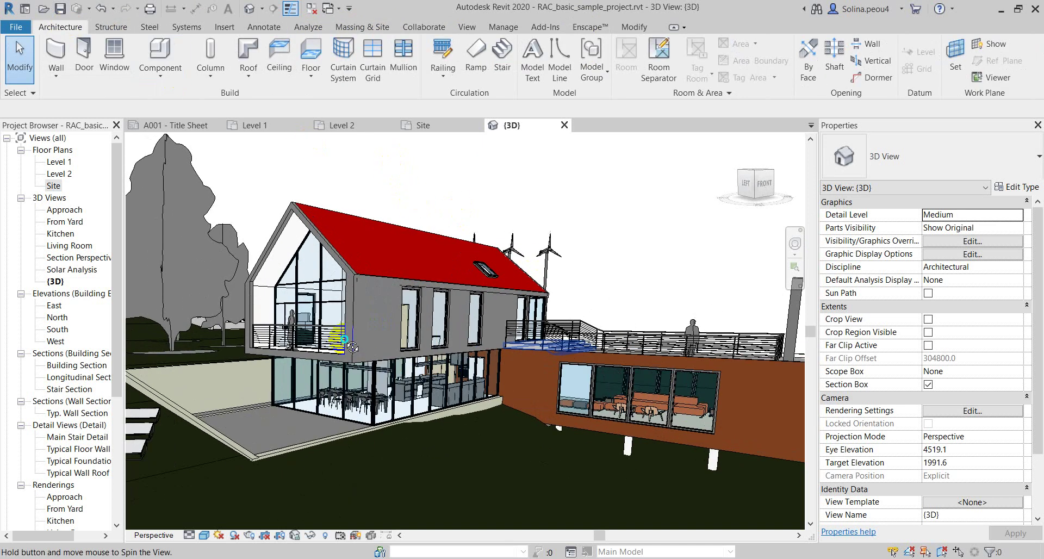
scroll(352, 413, up, 2)
scroll(353, 413, up, 2)
scroll(381, 381, up, 2)
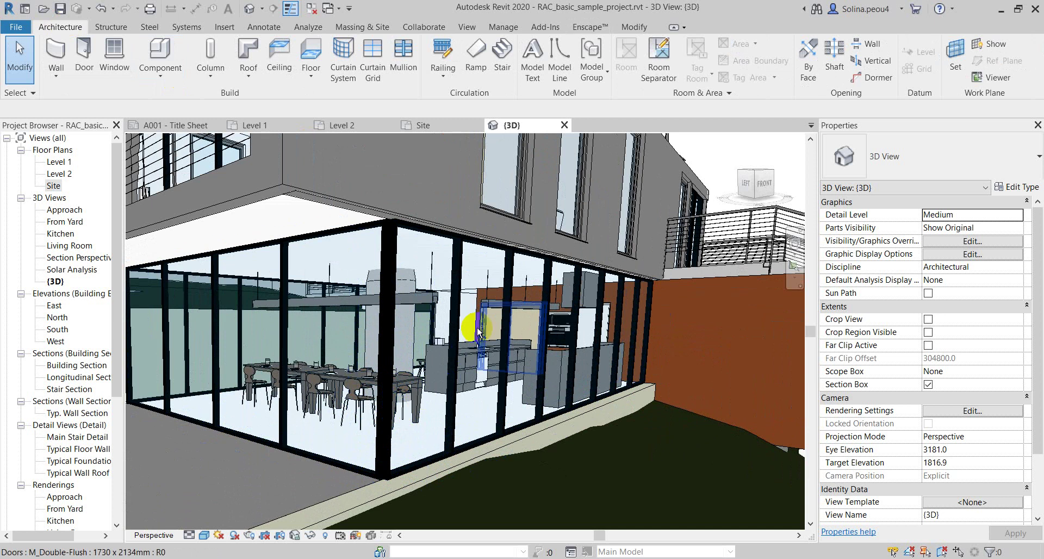
scroll(477, 322, up, 2)
Set the {3D} view's visual style to Wireframe and zoom out
click(202, 536)
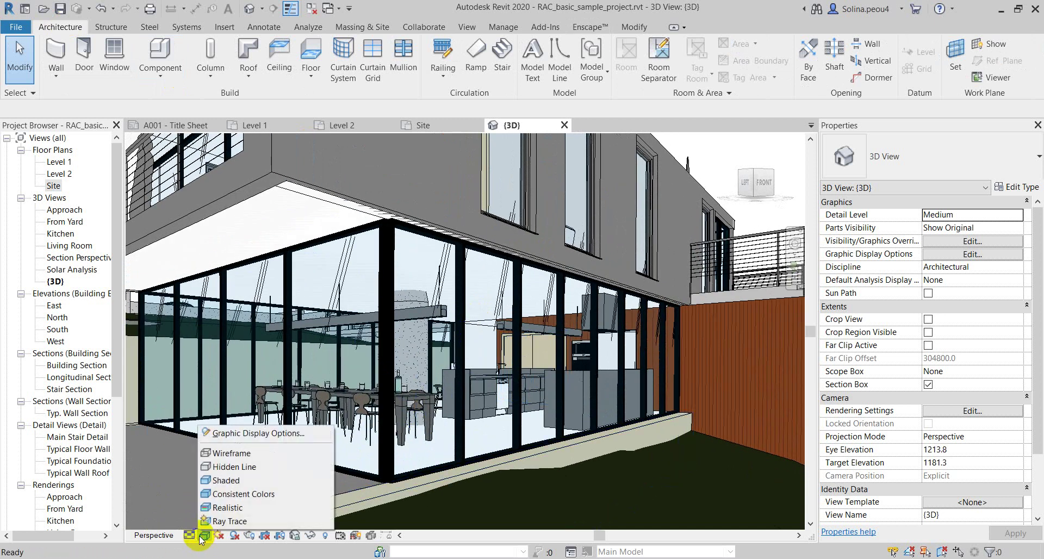
click(227, 453)
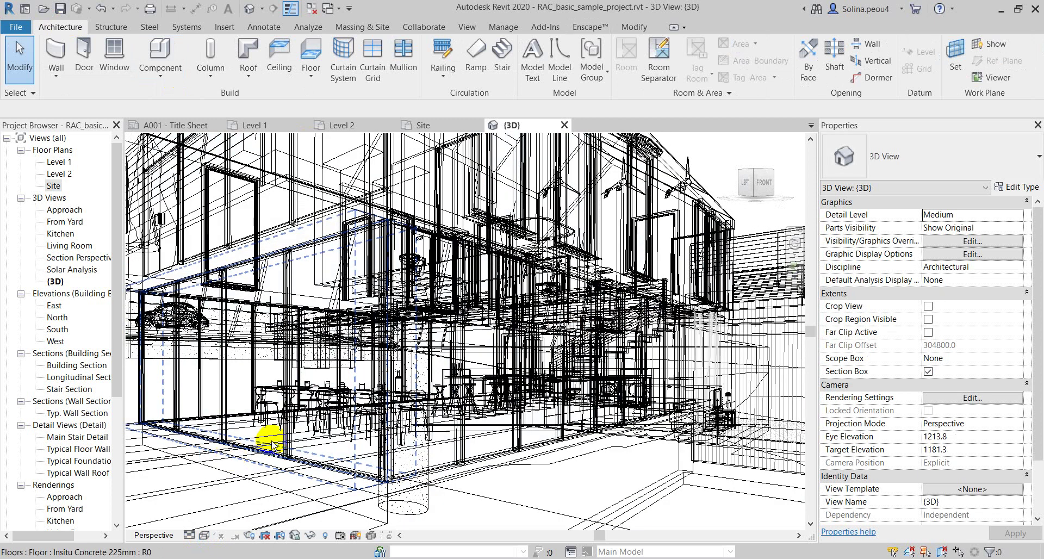
scroll(399, 424, down, 2)
scroll(402, 380, down, 2)
scroll(419, 263, down, 1)
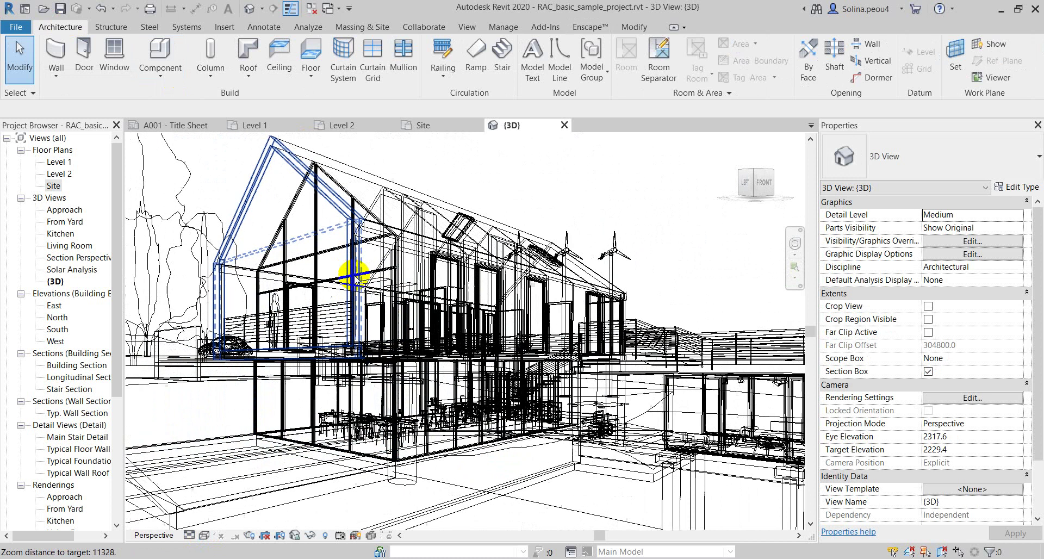
scroll(380, 272, down, 1)
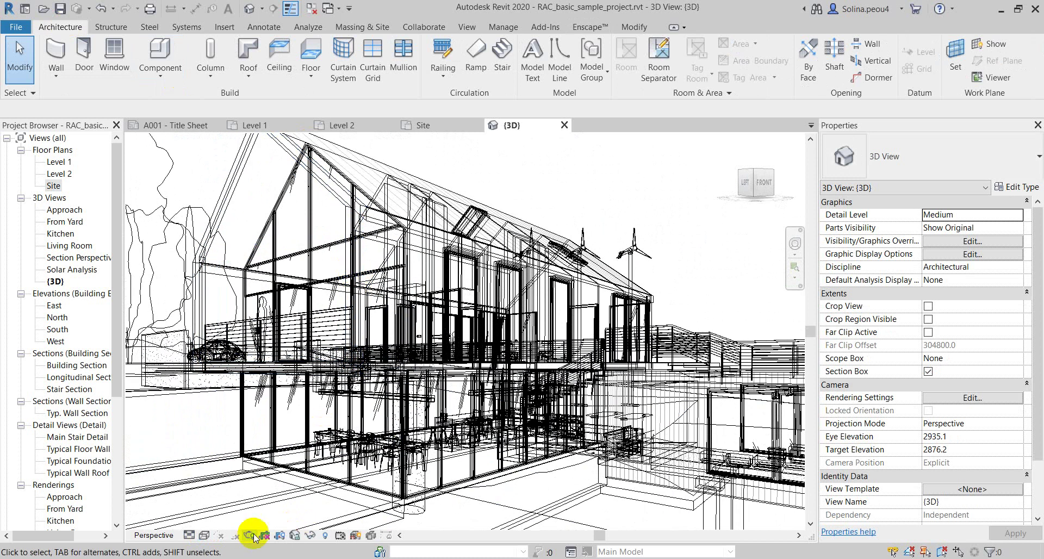
Change the visual style to Hidden Line and zoom to review the glazed ground floor
click(212, 537)
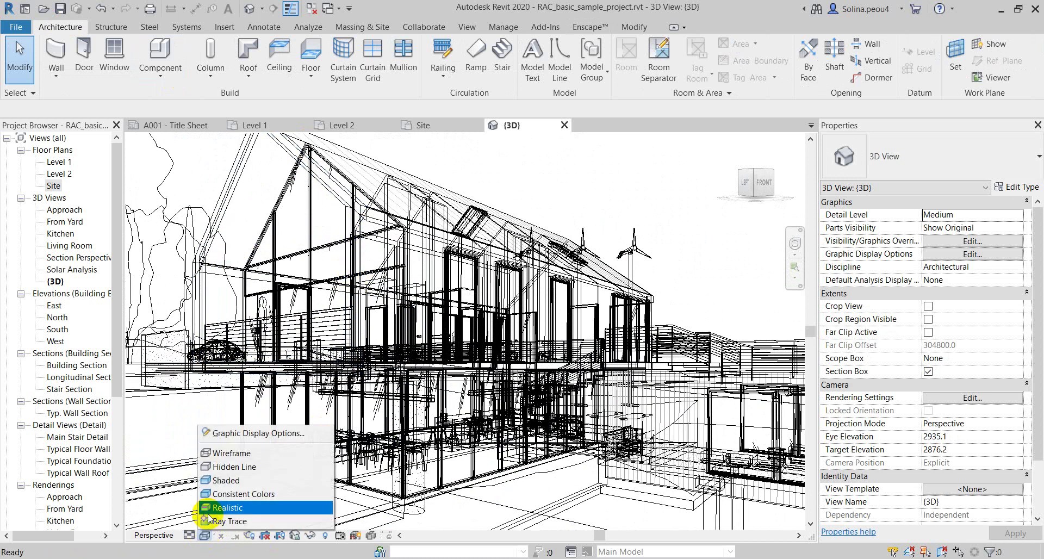
click(235, 460)
scroll(489, 354, down, 2)
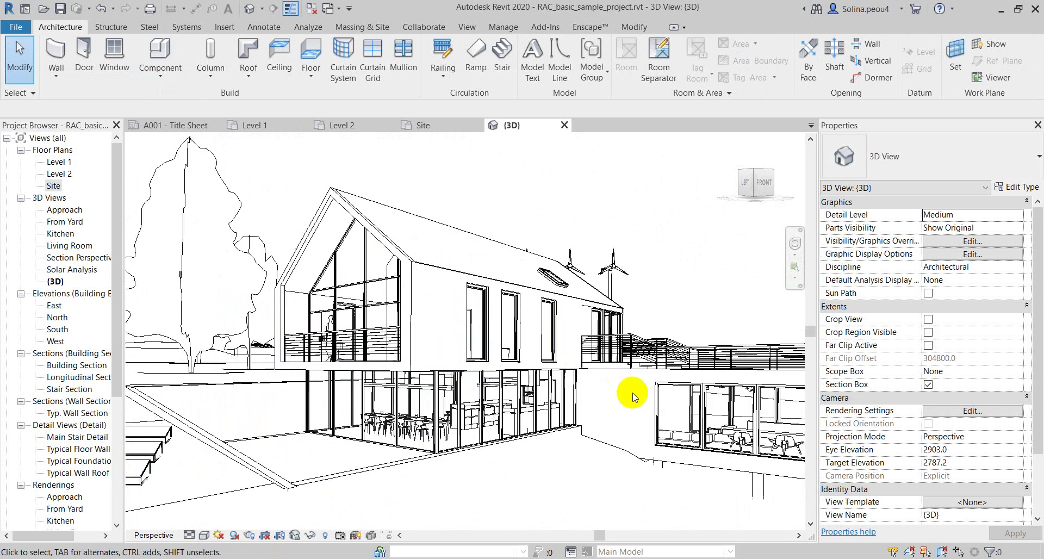
scroll(303, 232, down, 3)
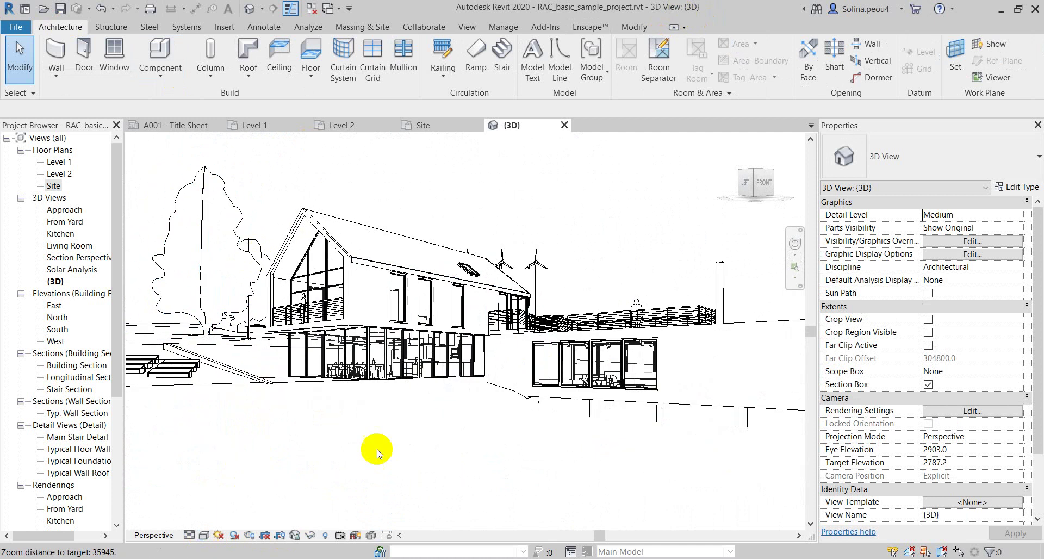
scroll(701, 499, up, 1)
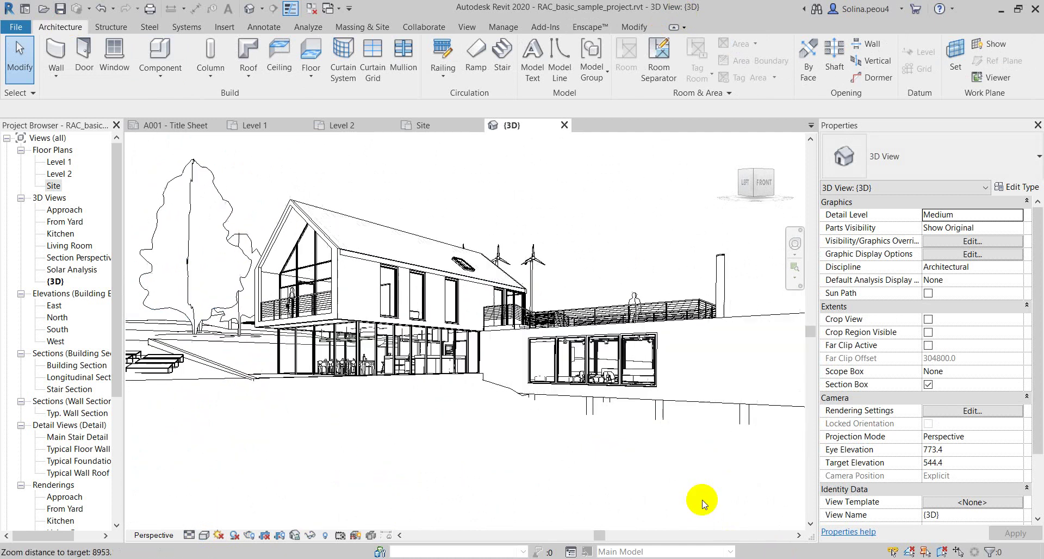
scroll(701, 500, up, 2)
scroll(280, 298, up, 2)
scroll(321, 314, up, 2)
scroll(321, 315, down, 5)
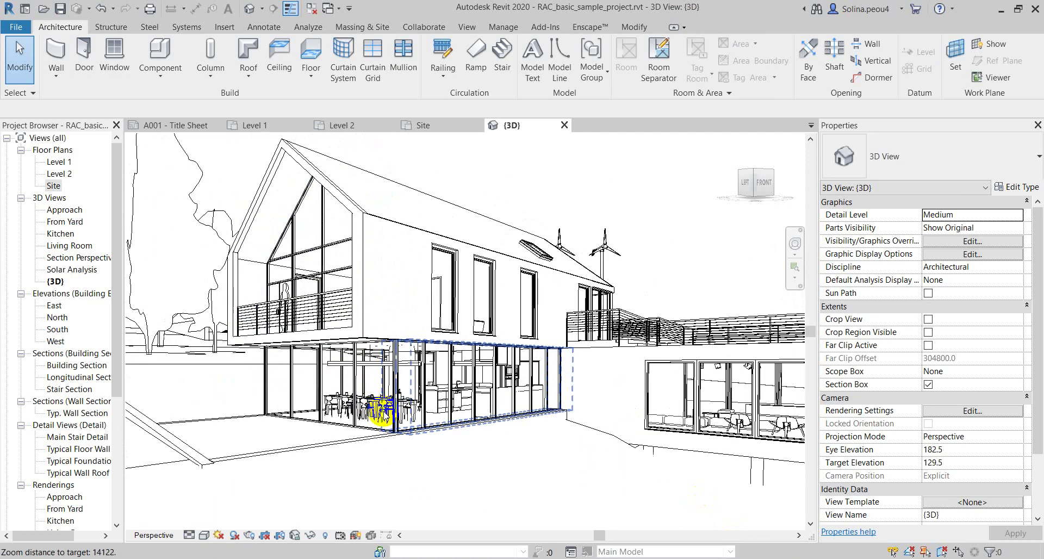
click(204, 535)
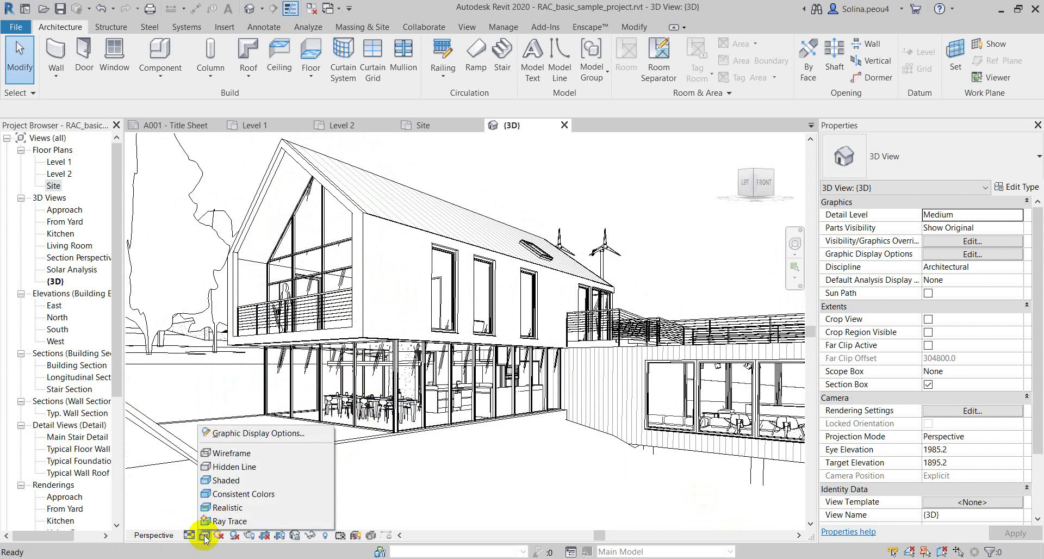
Switch the {3D} view to the Shaded visual style and zoom in
click(234, 480)
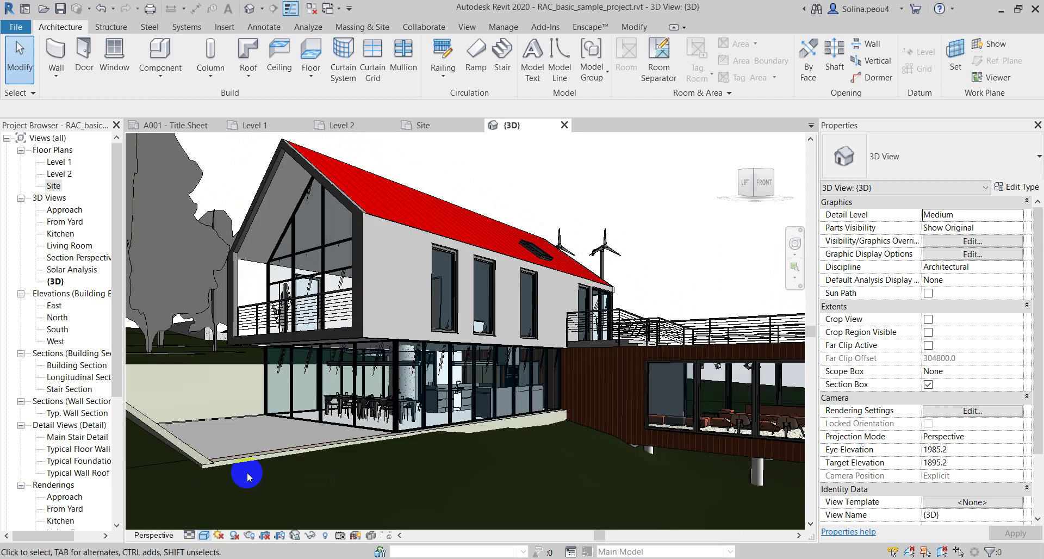
scroll(248, 471, up, 2)
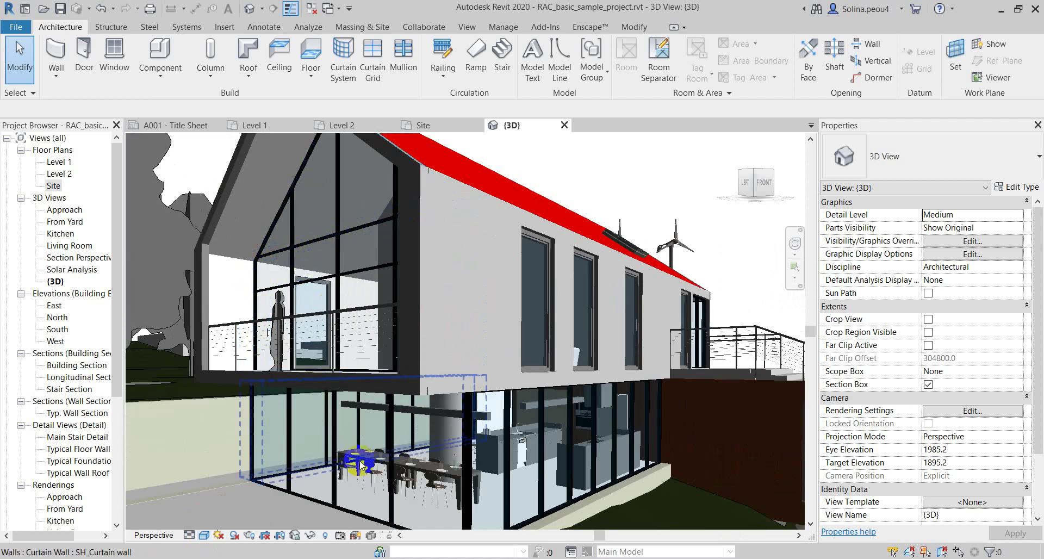
scroll(248, 472, up, 2)
Change the visual style to Consistent Colors, showing grey walls and a red roof
click(204, 535)
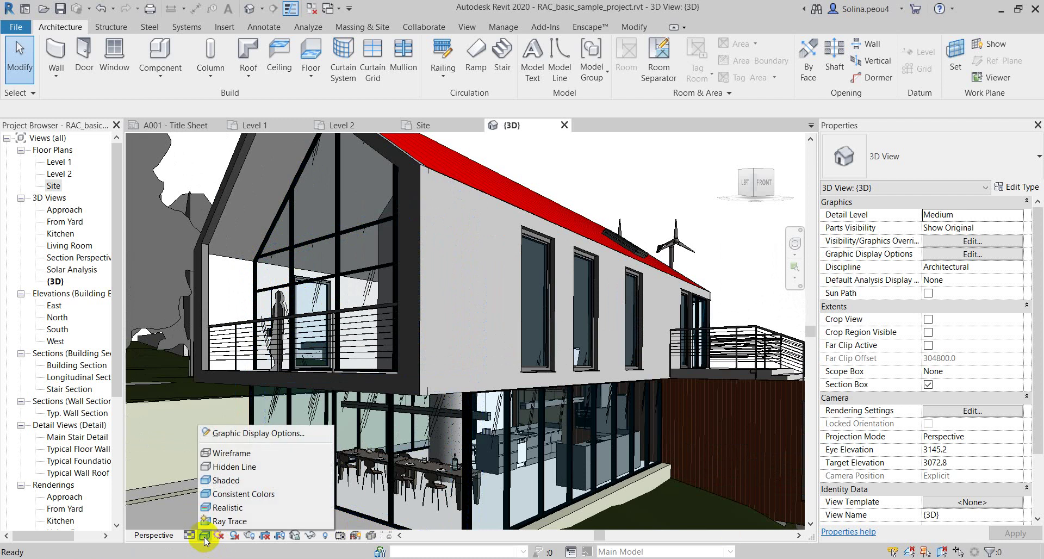
click(264, 495)
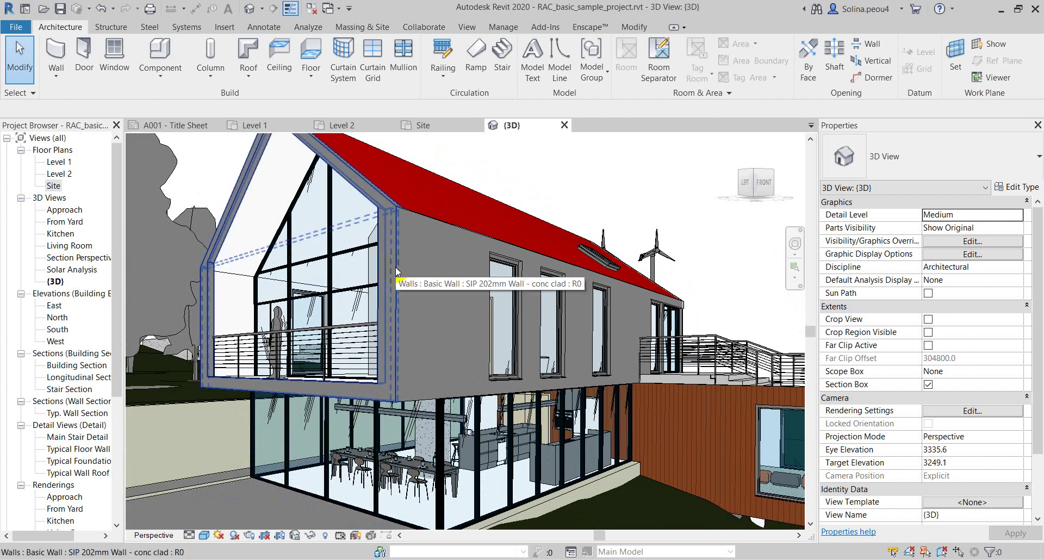
click(204, 535)
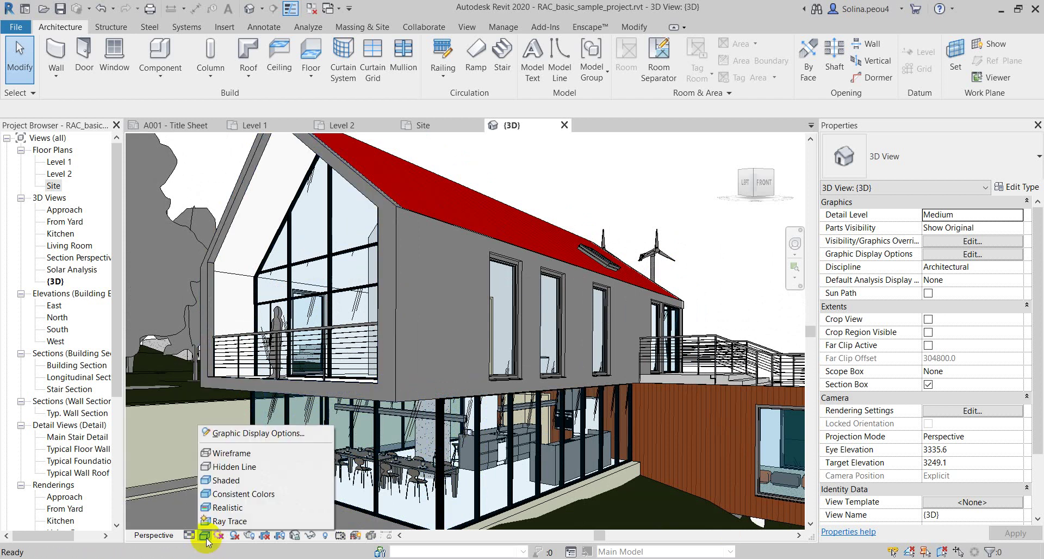
Switch the 3D view to Realistic and orbit and zoom down to eye level
click(232, 507)
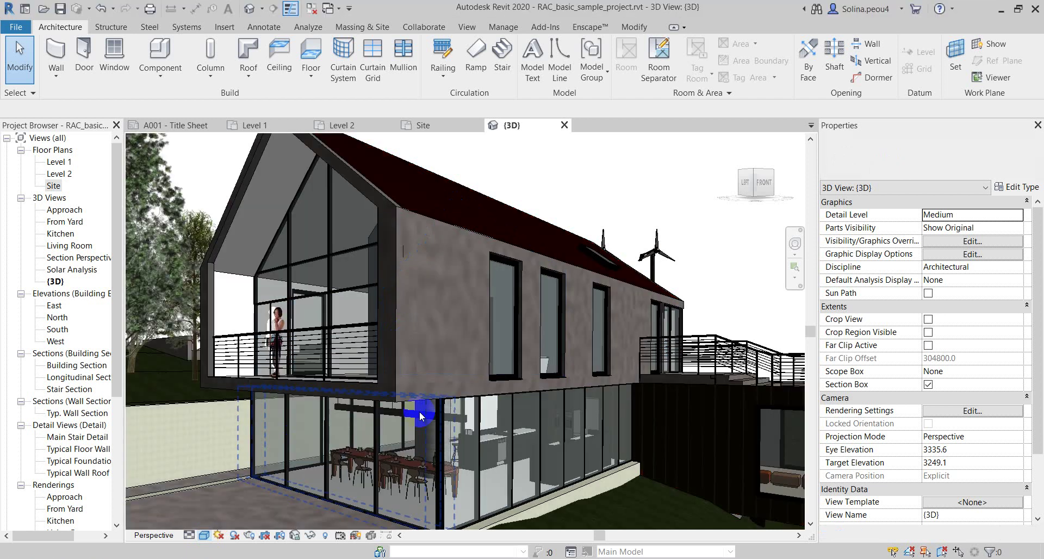
scroll(459, 352, up, 1)
scroll(461, 353, up, 1)
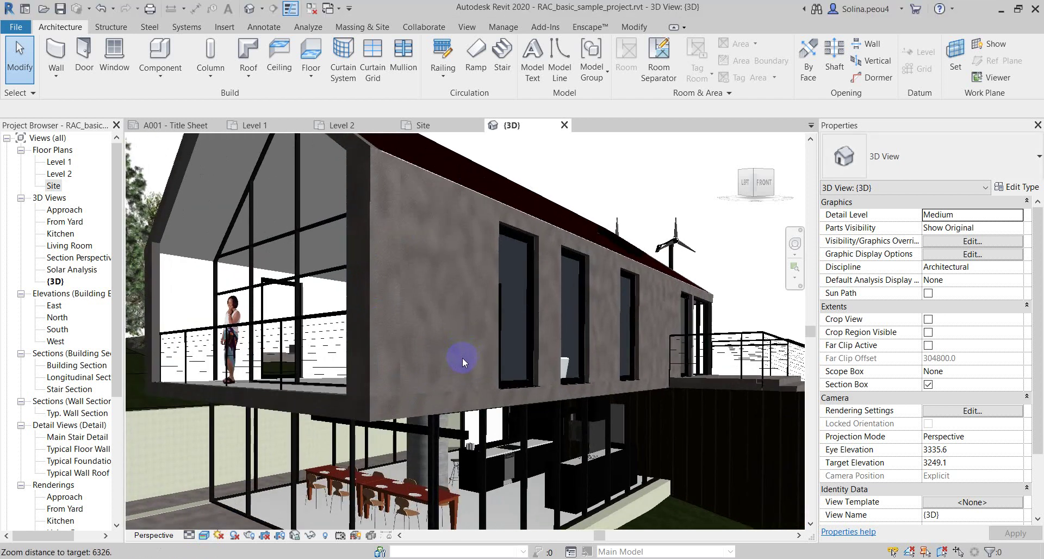
scroll(463, 357, up, 1)
scroll(464, 371, up, 2)
scroll(464, 366, up, 1)
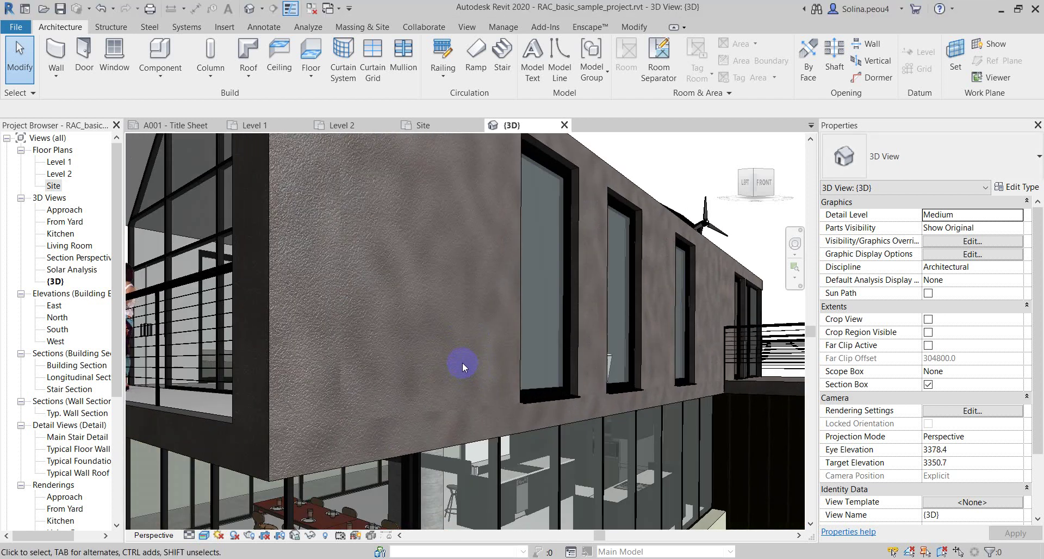
mouse_move(461, 365)
shift+middle_down()
mouse_move(224, 351)
mouse_move(489, 361)
mouse_move(442, 365)
mouse_move(482, 352)
mouse_move(533, 374)
shift+middle_up()
scroll(350, 356, down, 2)
shift+middle_drag(354, 349, 343, 312)
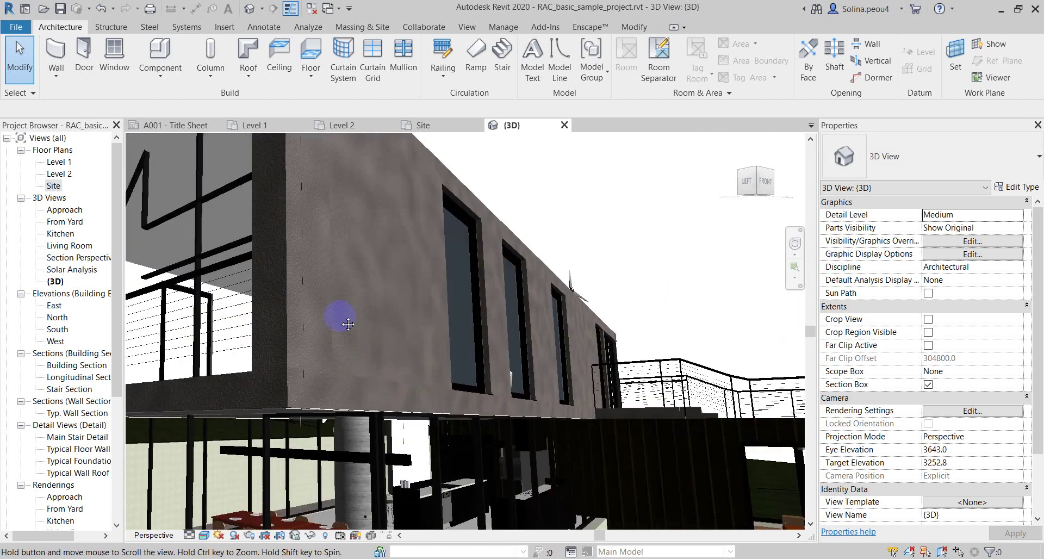
scroll(380, 302, down, 3)
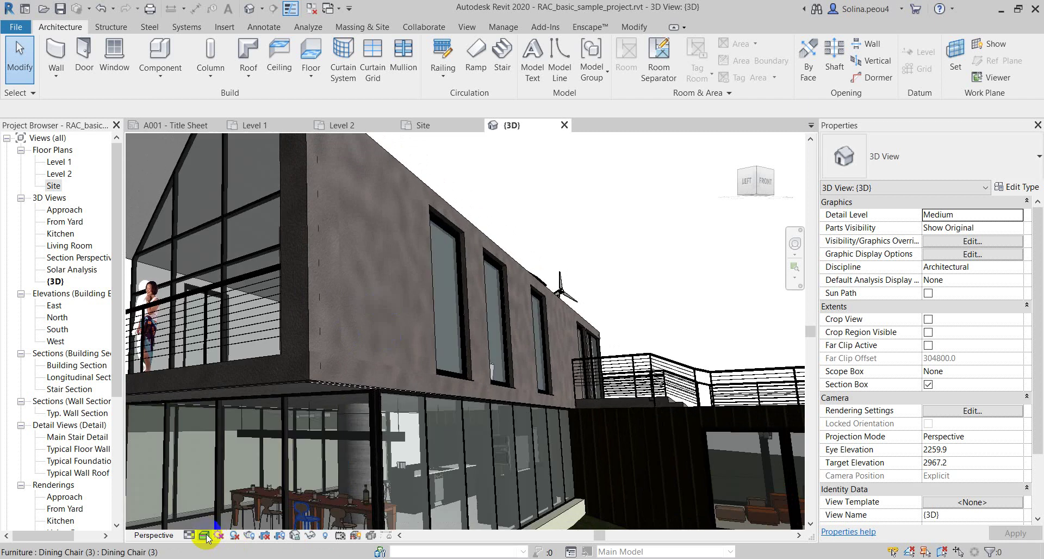
Try the Ray Trace visual style, then apply Consistent Colors instead
click(205, 535)
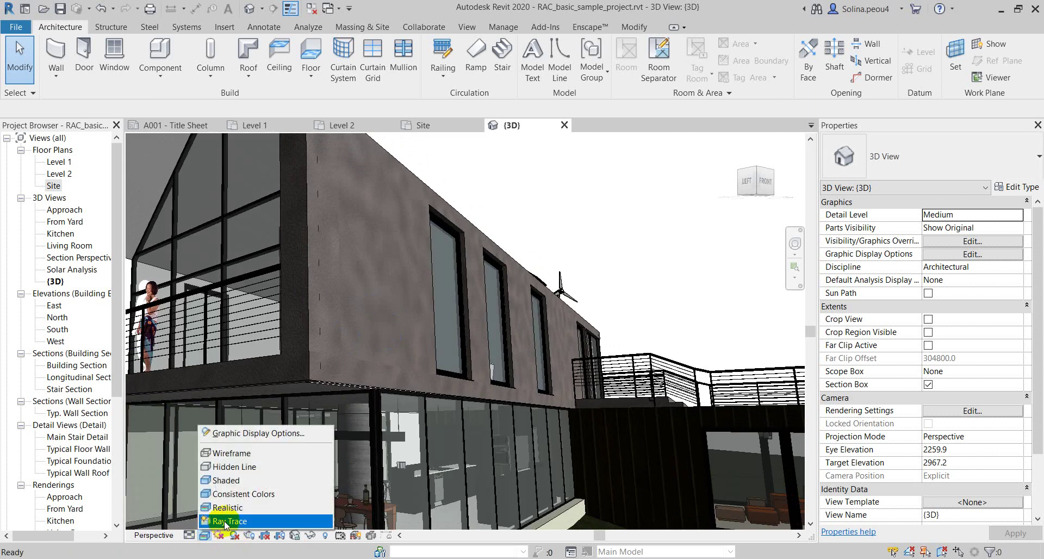
click(630, 302)
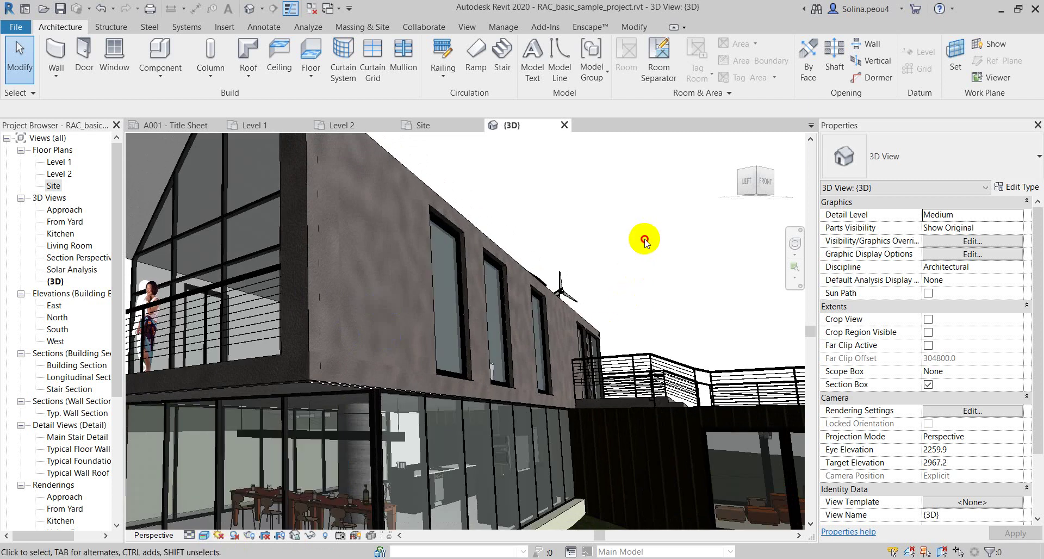
scroll(383, 279, up, 2)
shift+middle_drag(383, 279, 554, 309)
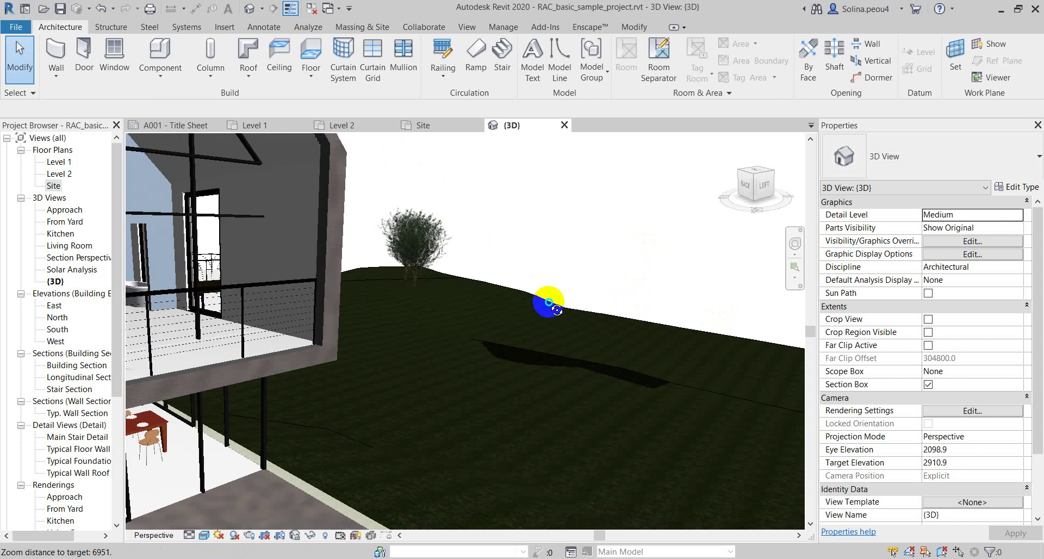
click(204, 535)
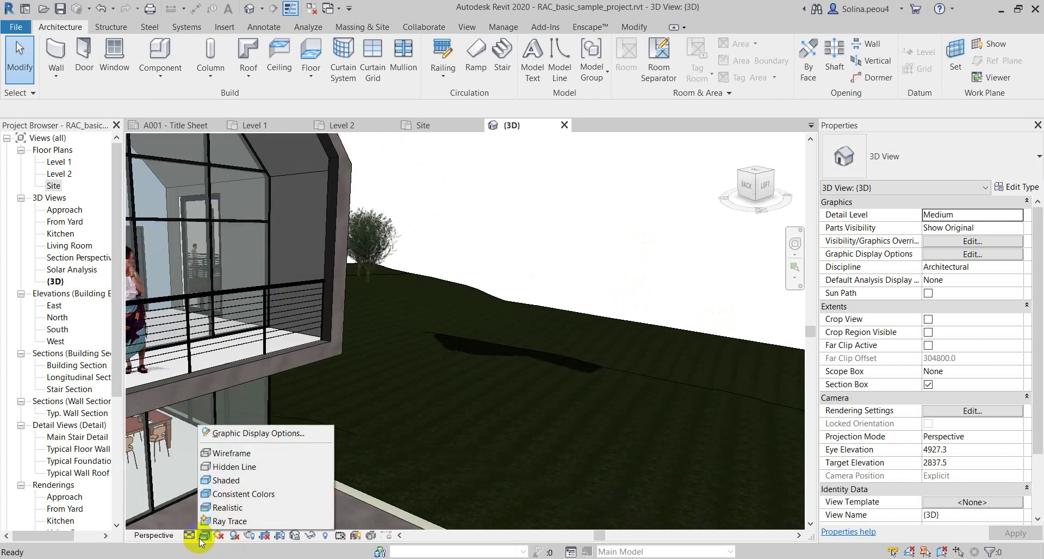
click(227, 493)
Orbit back to a front-left view of the house and widen the Project Browser
mouse_move(558, 351)
shift+middle_down()
mouse_move(304, 316)
mouse_move(365, 392)
mouse_move(473, 298)
shift+middle_up()
scroll(364, 392, down, 5)
scroll(376, 390, down, 3)
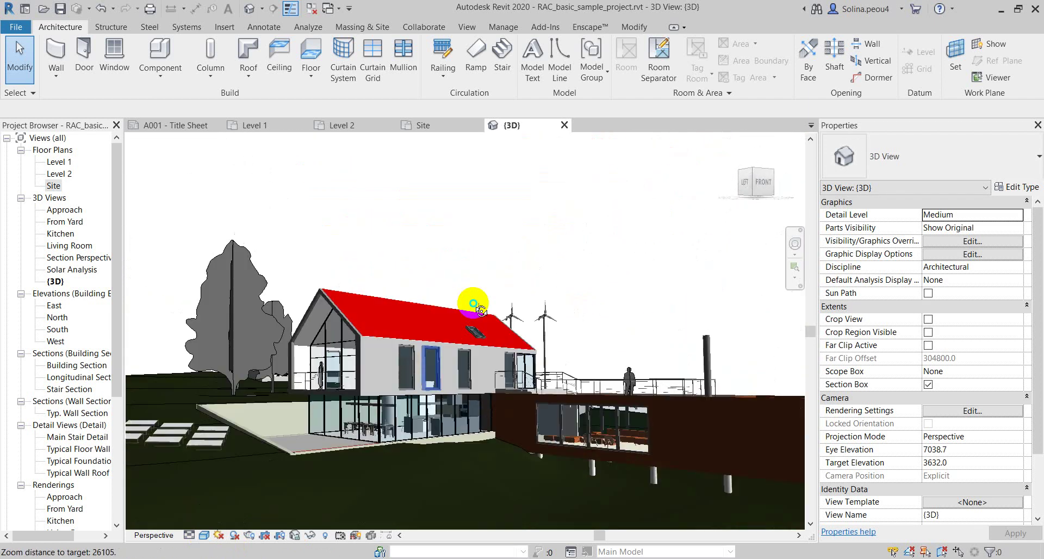
scroll(364, 346, up, 3)
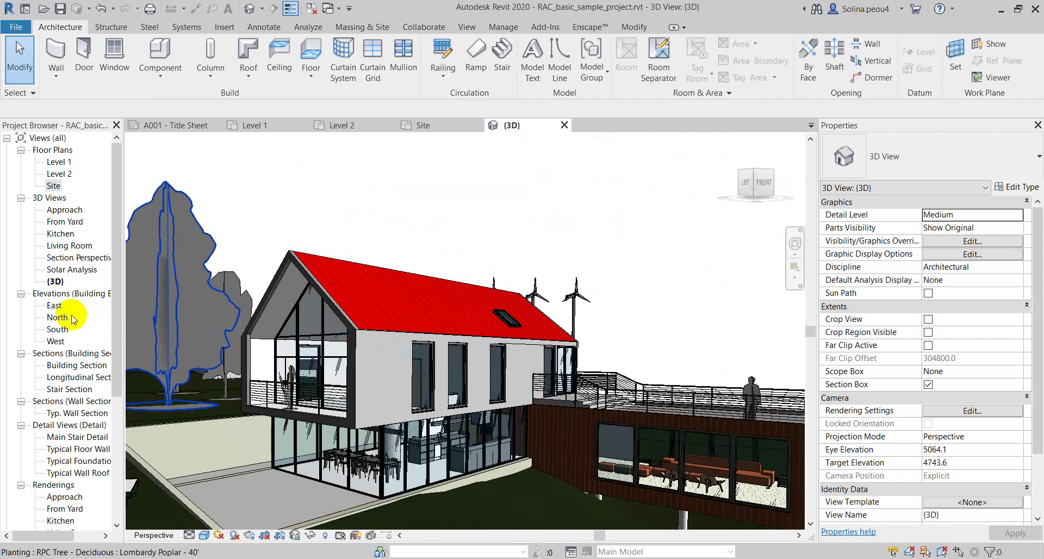
drag(123, 267, 138, 268)
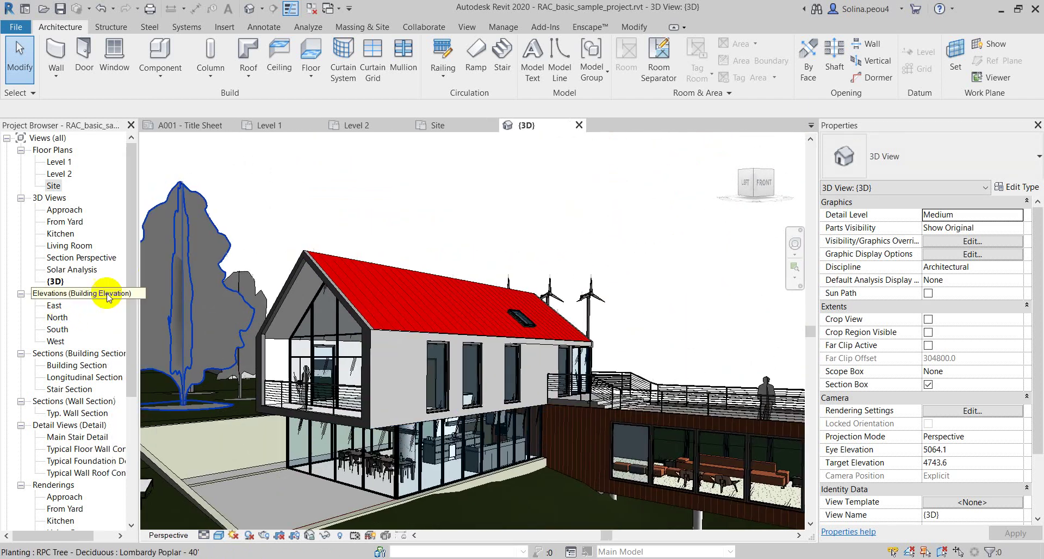
Open the Kitchen, From Yard and Living Room 3D views, then Solar Analysis with its sun path
double_click(61, 234)
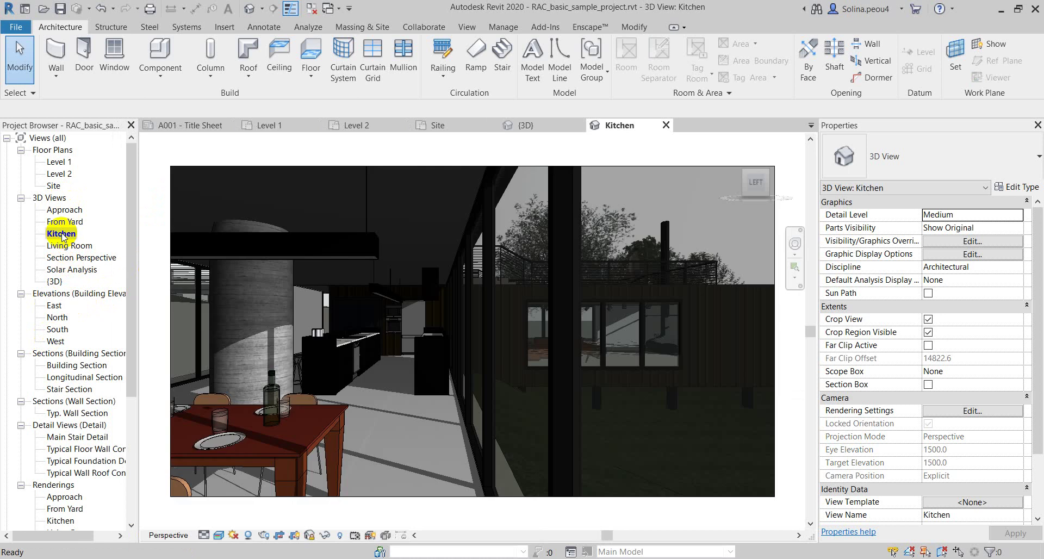
click(261, 7)
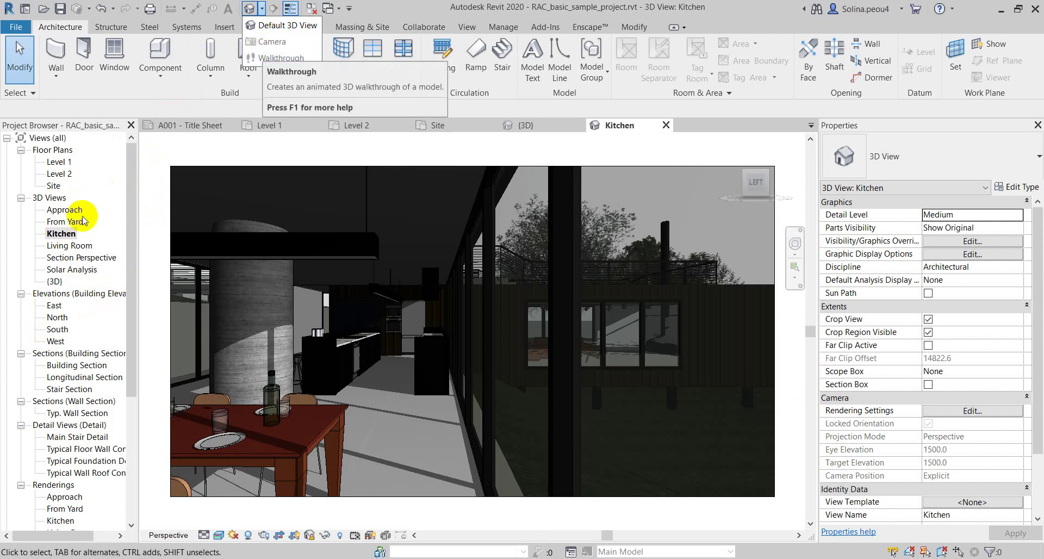
click(65, 221)
double_click(65, 222)
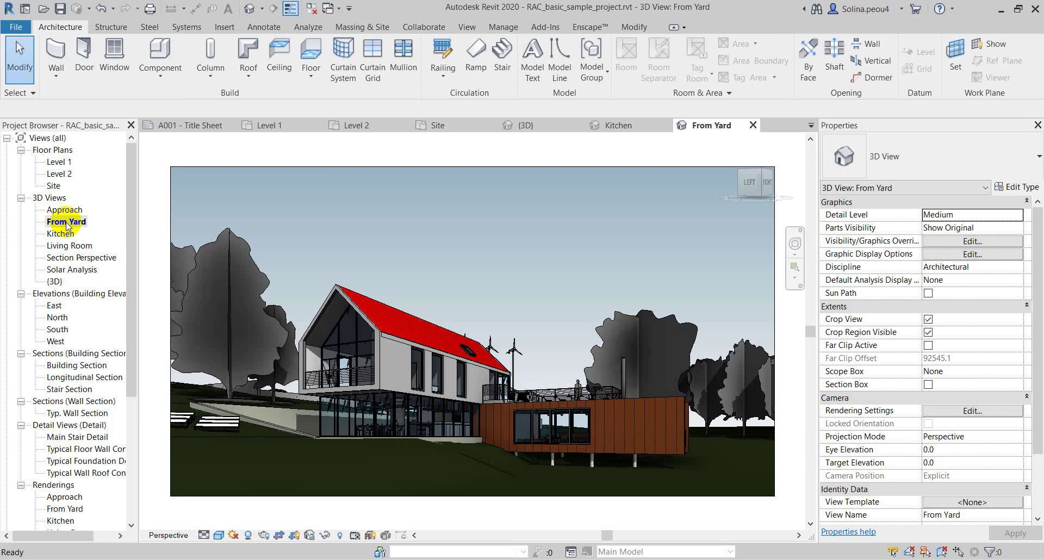
double_click(59, 247)
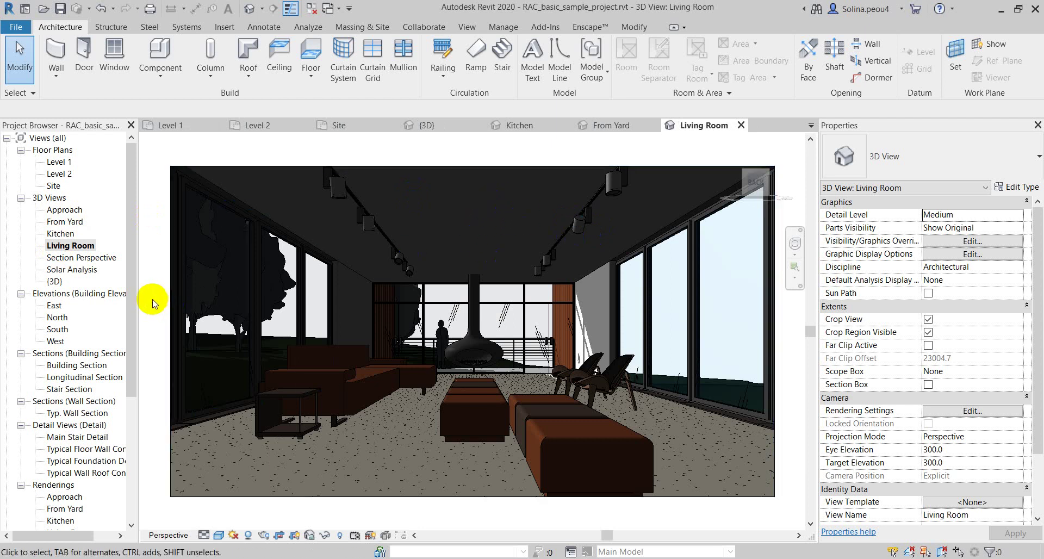
double_click(63, 270)
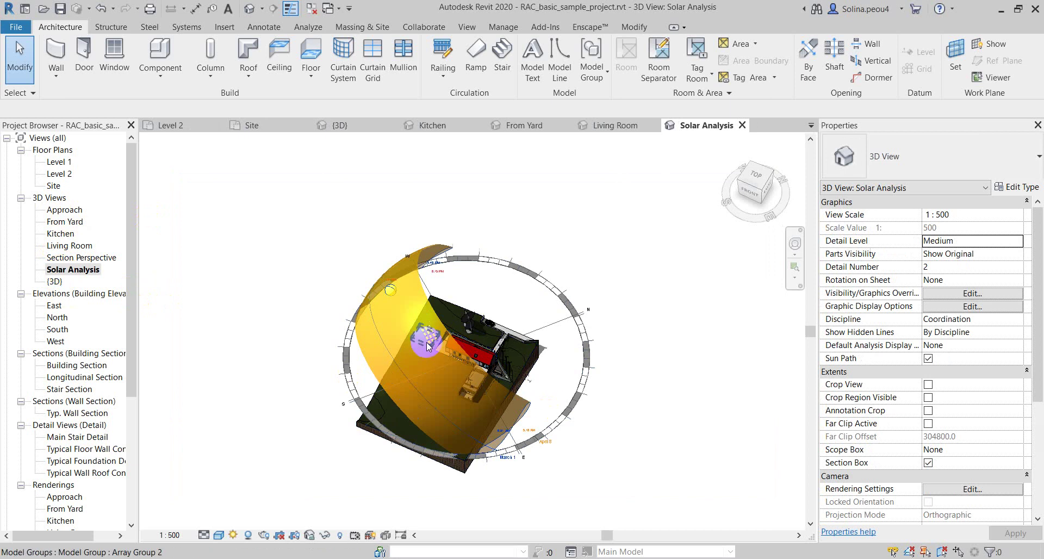
Select the sun path, drag the sun to a different date, then return to the Level 2 plan
click(670, 253)
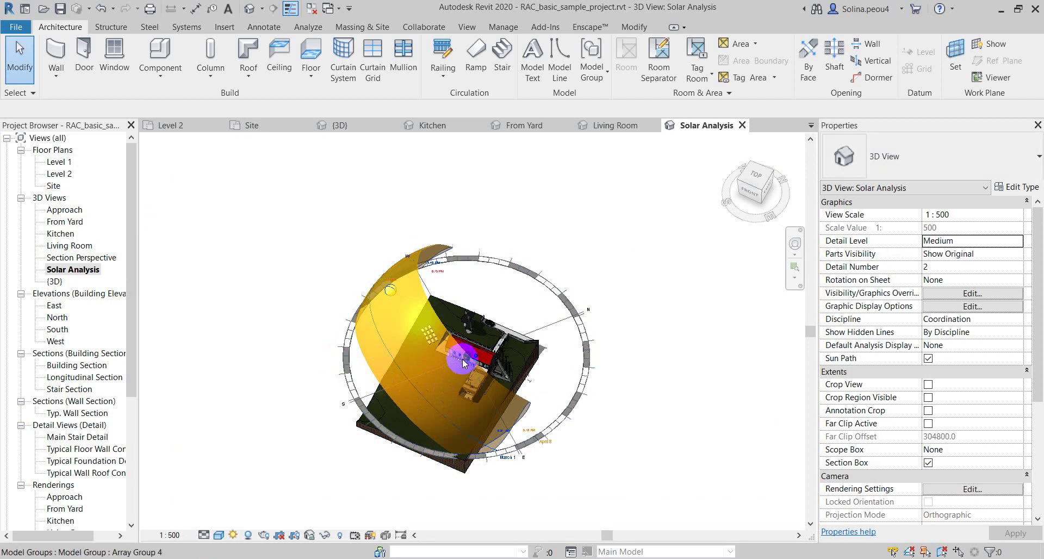
click(555, 428)
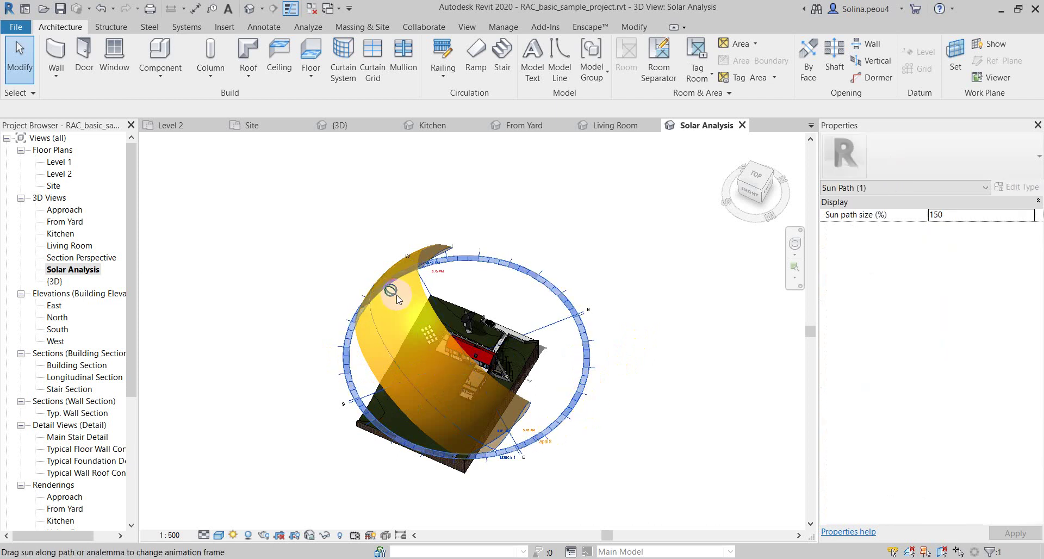
drag(442, 370, 415, 352)
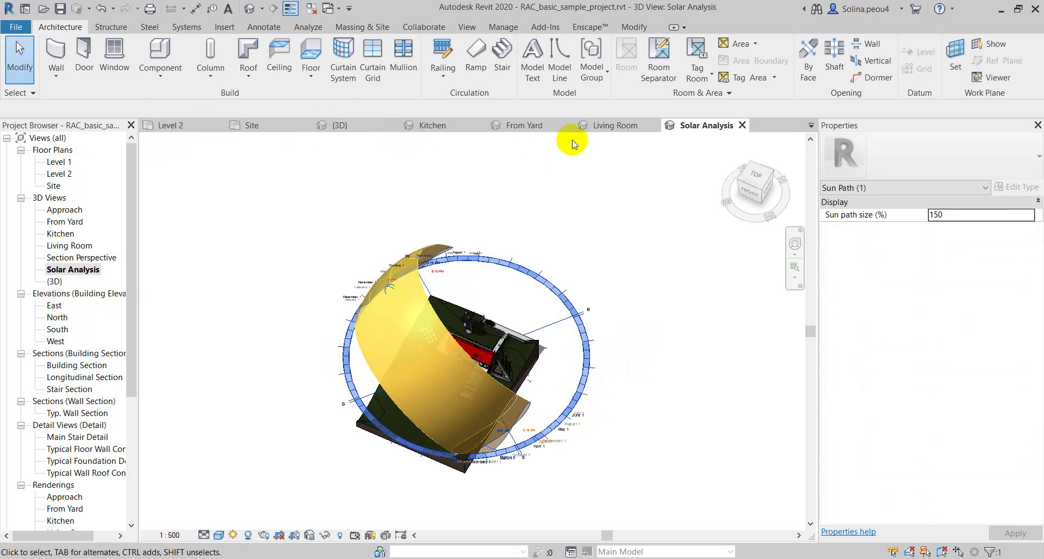
click(170, 126)
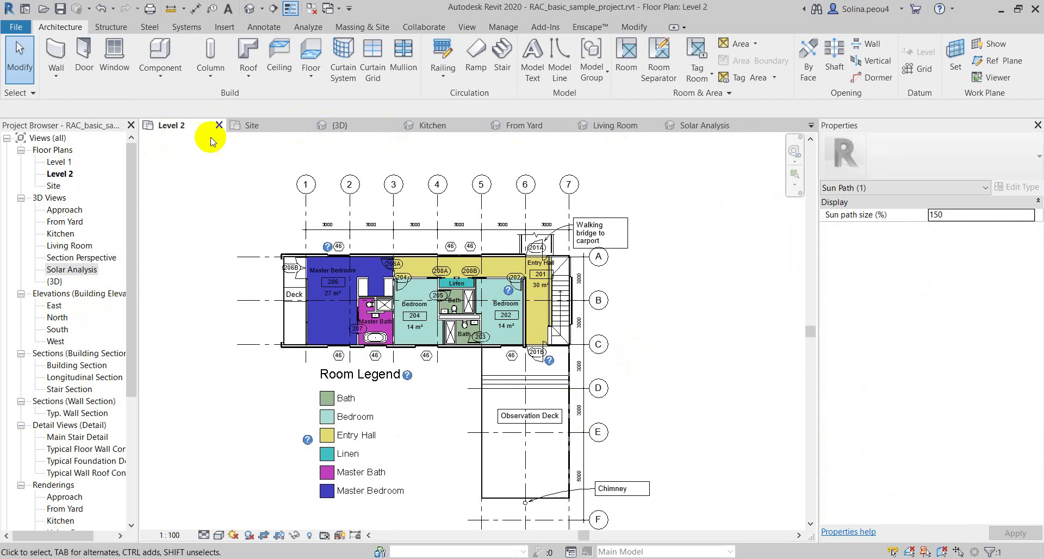
Open the Level 1 floor plan and zoom to fit the whole building and room legend
double_click(61, 166)
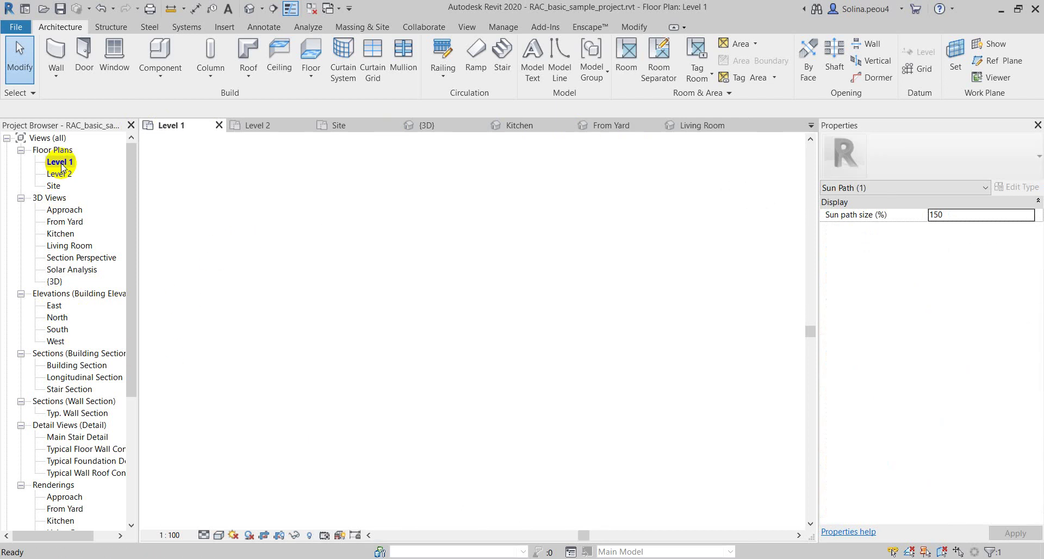
scroll(398, 282, down, 2)
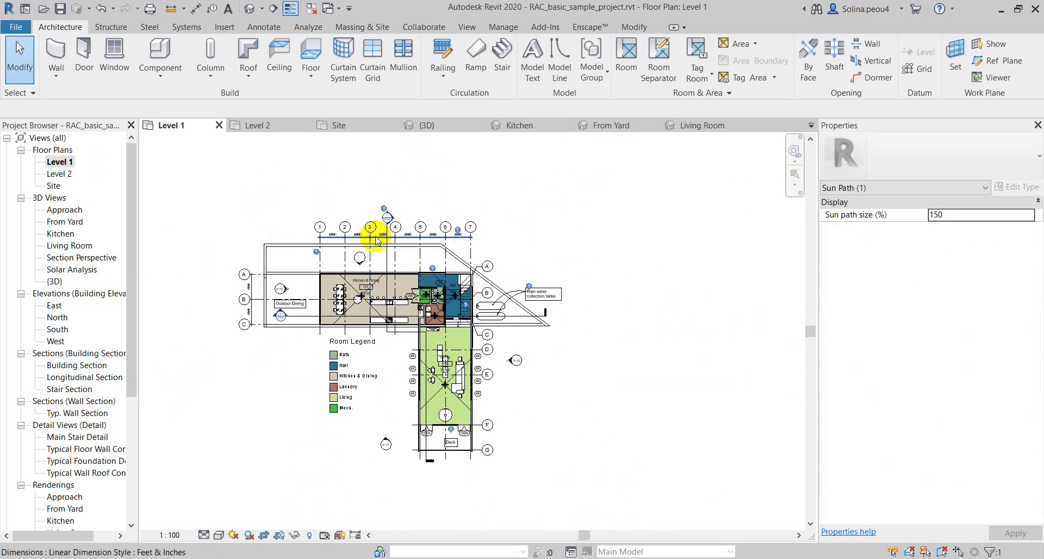
scroll(374, 237, up, 2)
scroll(391, 187, up, 3)
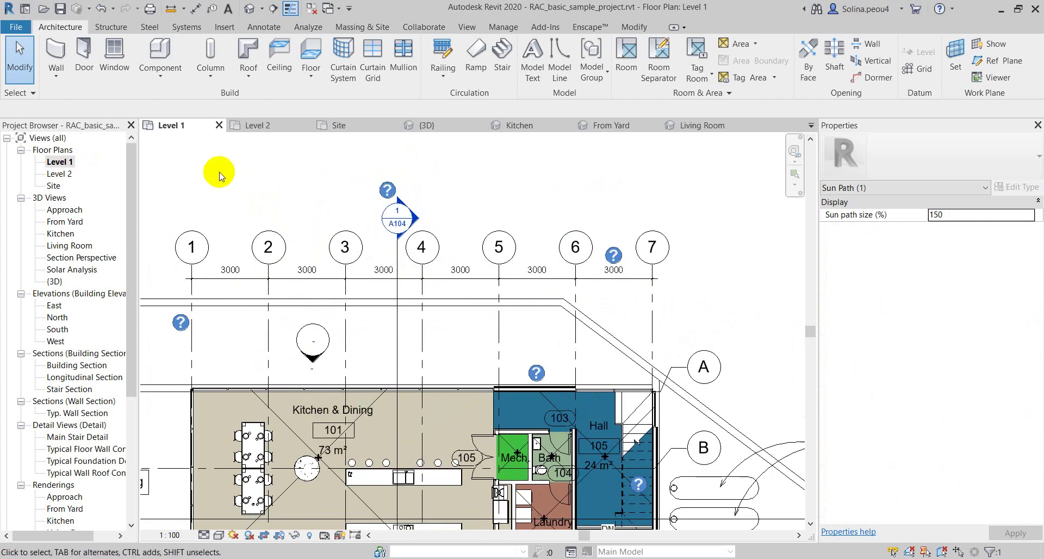
scroll(289, 237, down, 5)
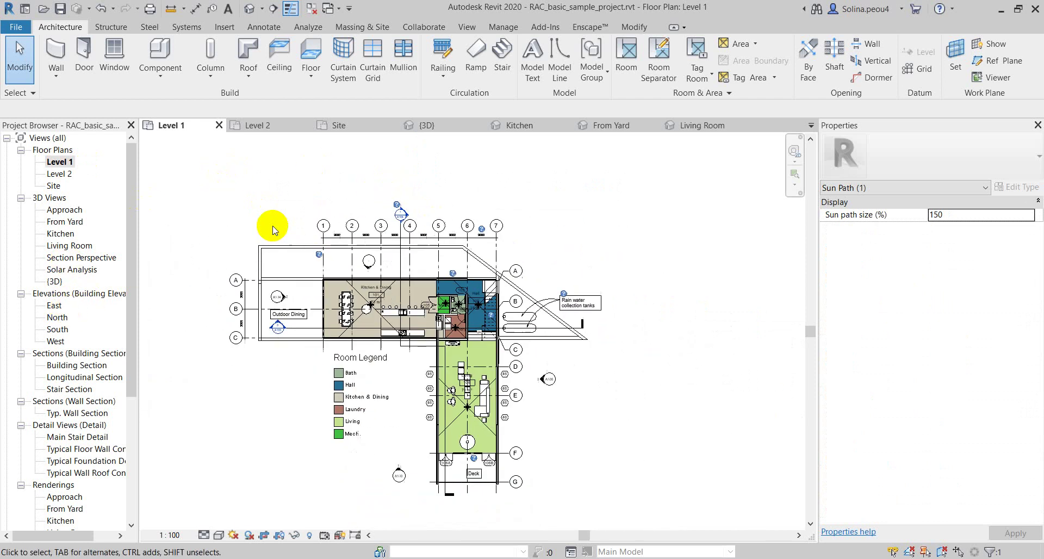
scroll(272, 228, down, 1)
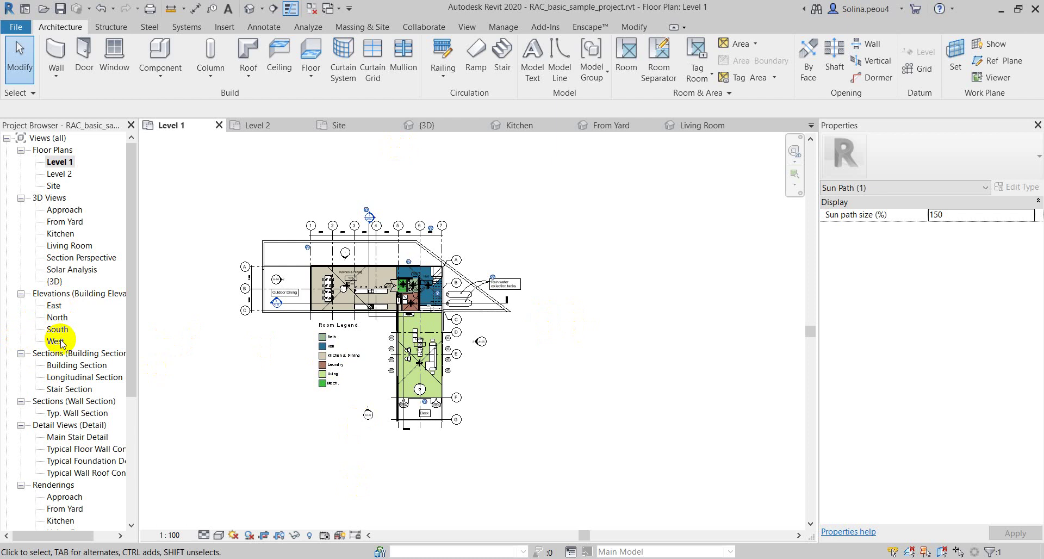
Open the East elevation and zoom around it
double_click(53, 307)
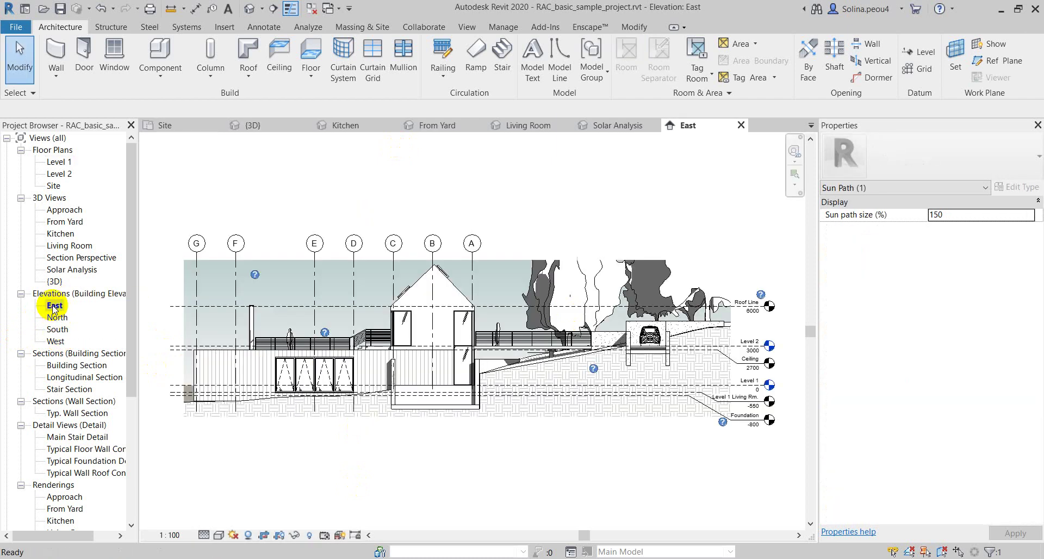
scroll(260, 365, up, 2)
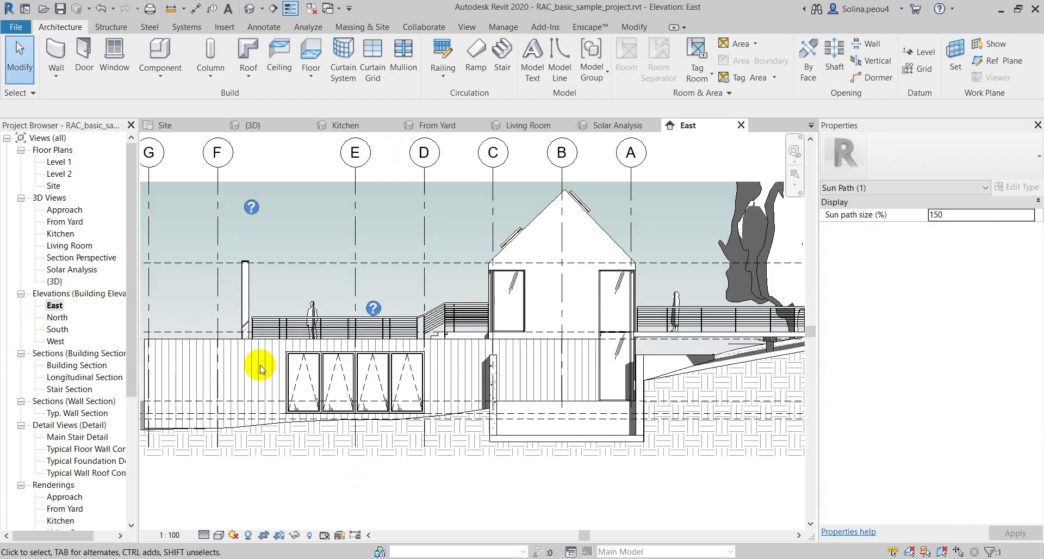
scroll(260, 365, down, 1)
scroll(261, 370, down, 1)
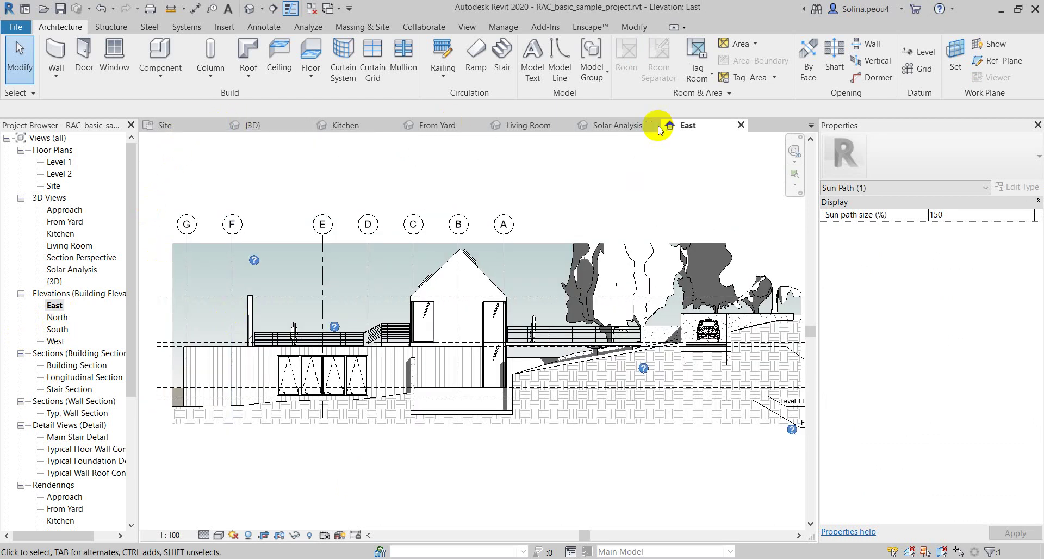
Check the Site plan and Level 1 plan, then open the South elevation
click(153, 130)
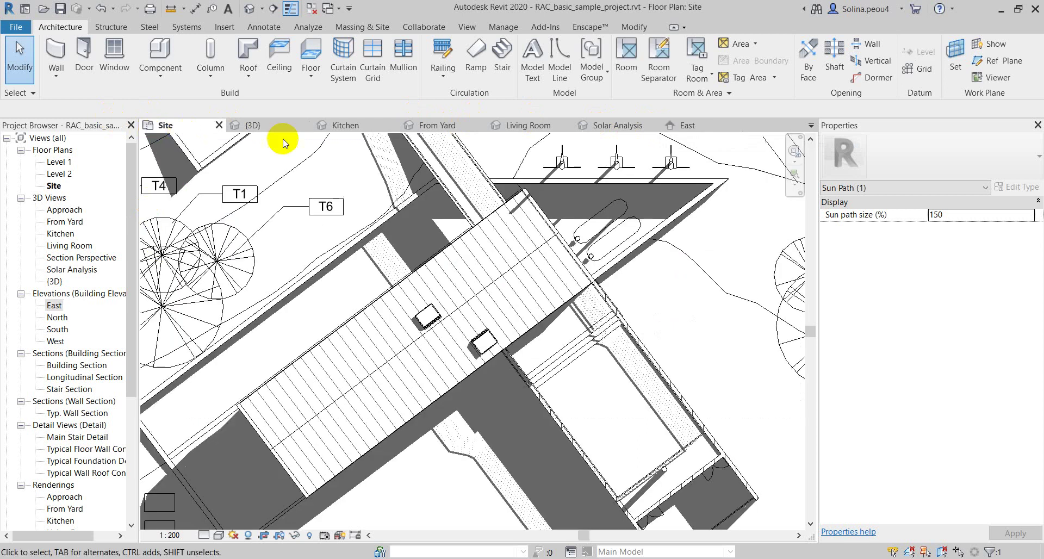
scroll(360, 326, down, 5)
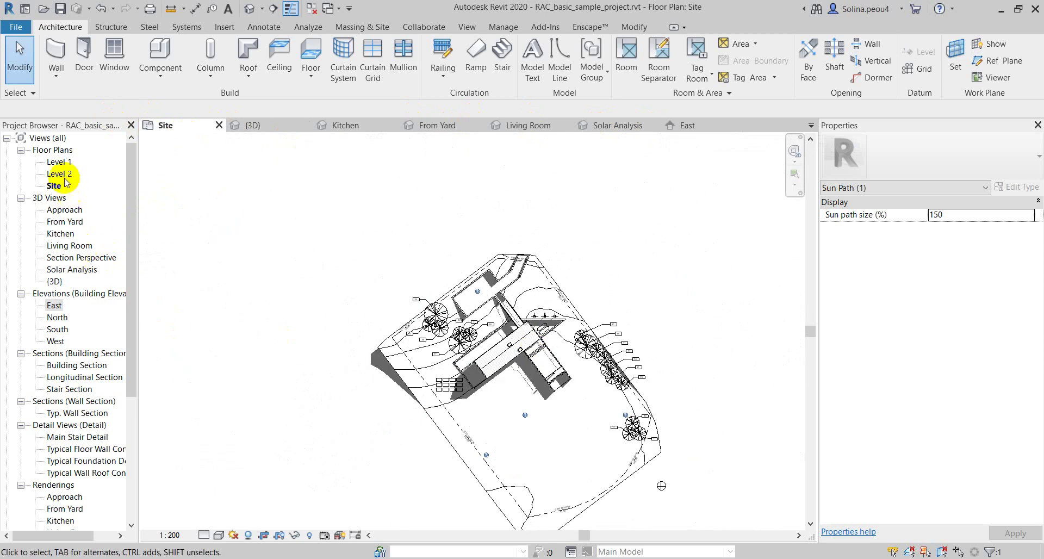
double_click(57, 161)
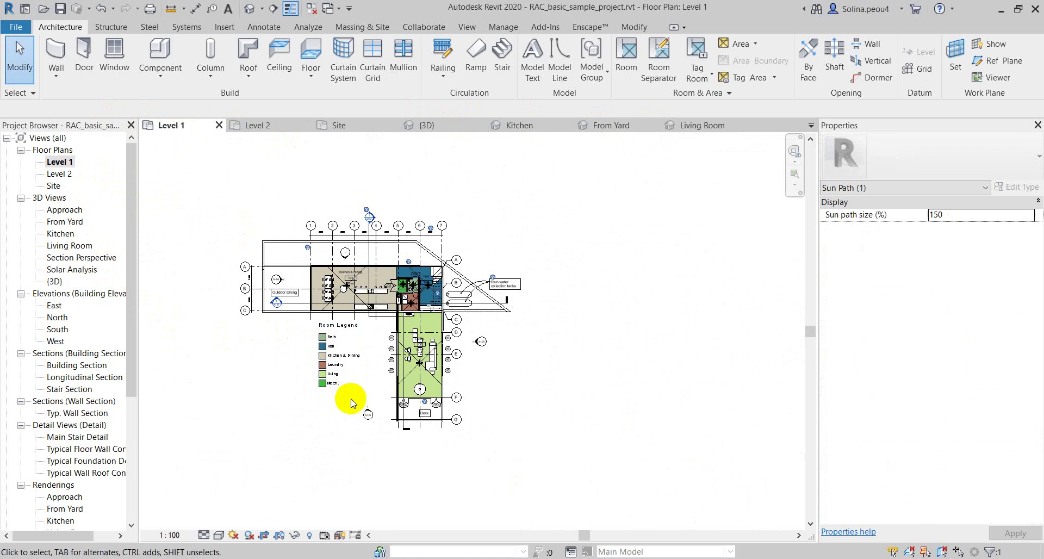
double_click(57, 330)
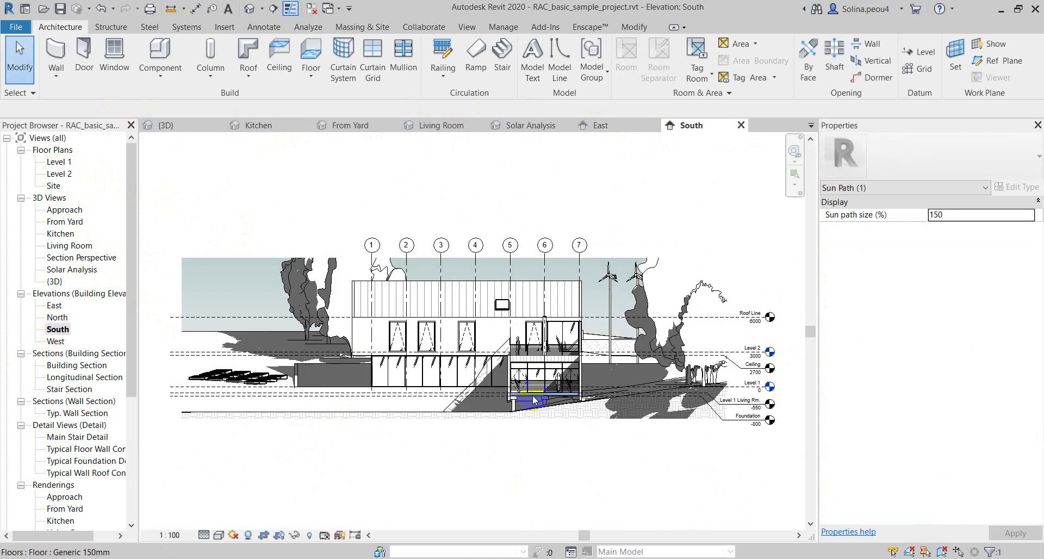
scroll(533, 394, up, 5)
scroll(533, 396, down, 3)
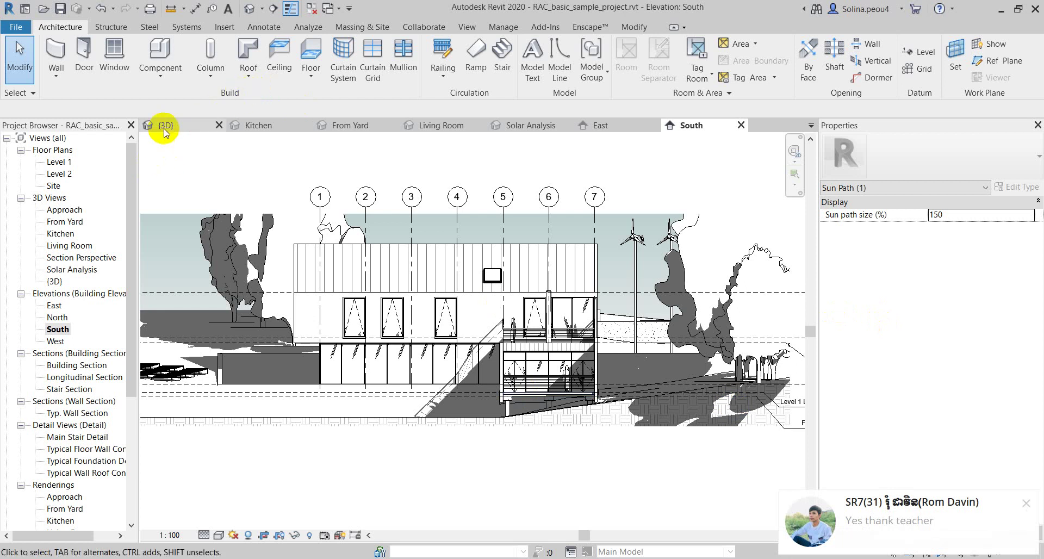
Preview an existing section view from Level 1, then return to the Level 1 floor plan
double_click(60, 162)
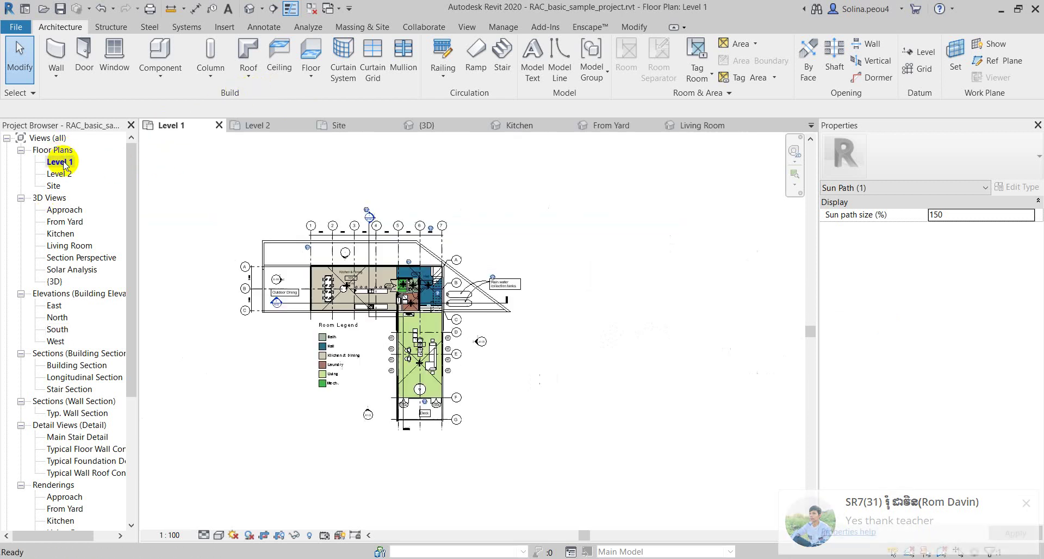
double_click(369, 222)
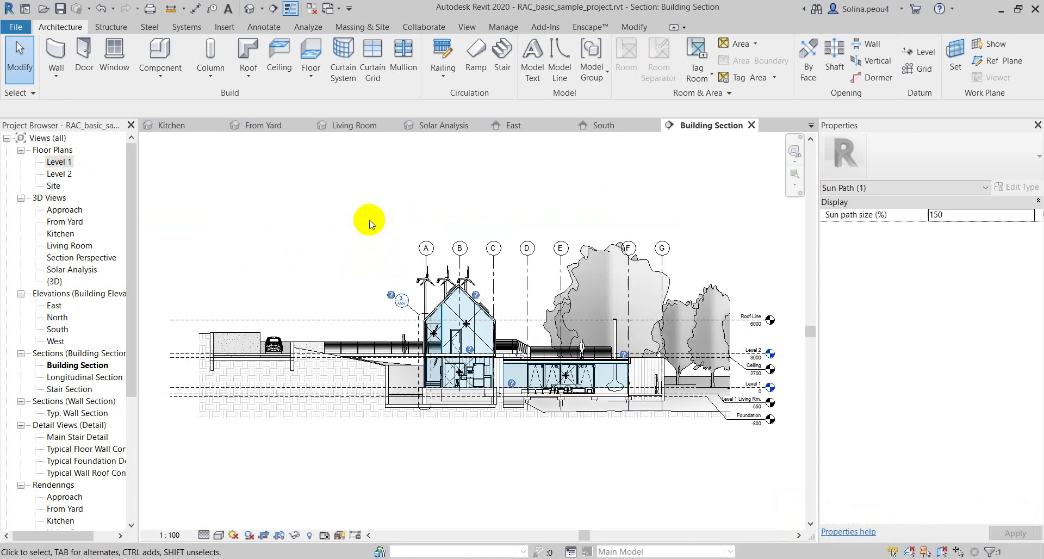
double_click(59, 163)
Draw a vertical section through the kitchen and dining, flip it, and extend its top end
click(273, 8)
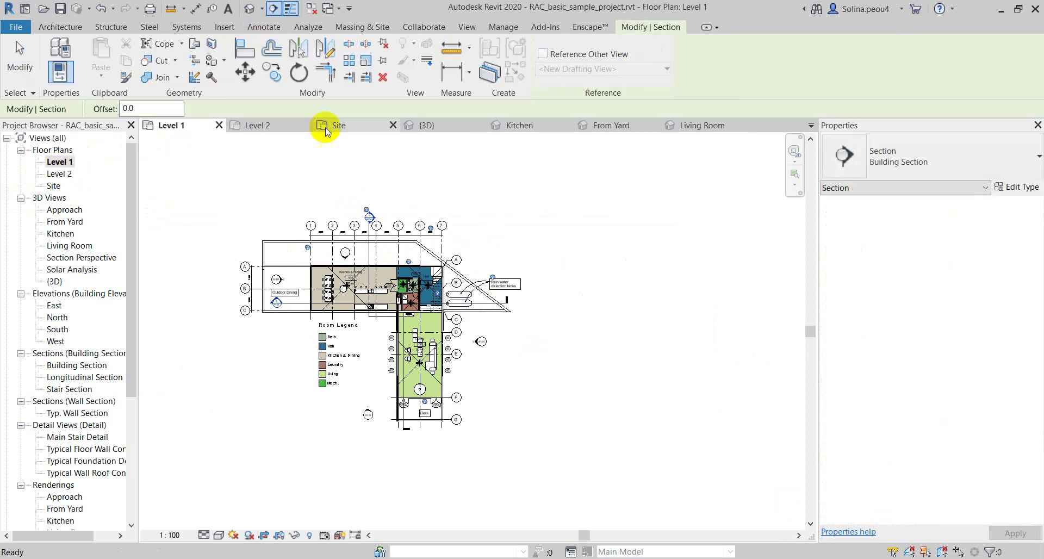
scroll(354, 292, up, 2)
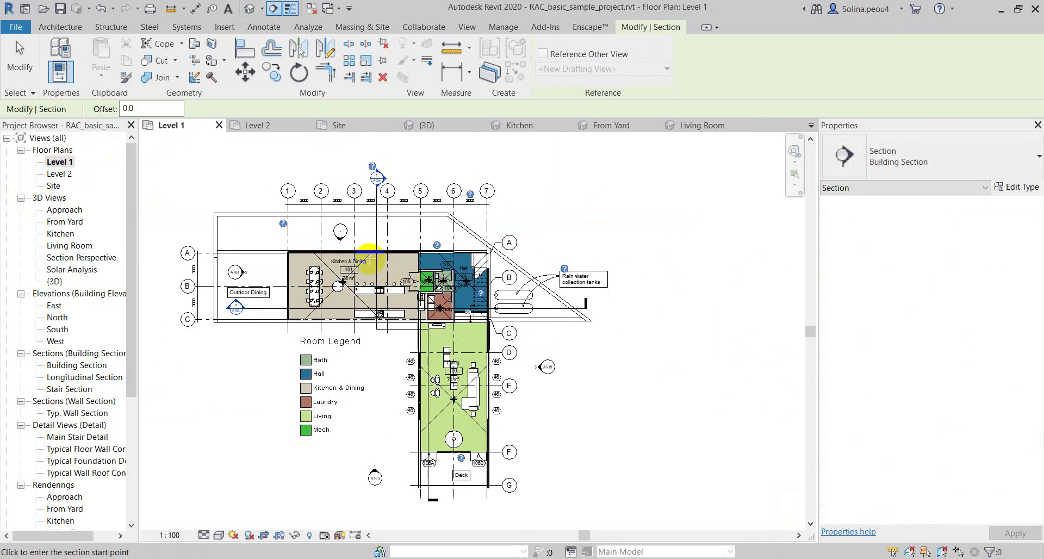
scroll(370, 258, up, 1)
click(338, 154)
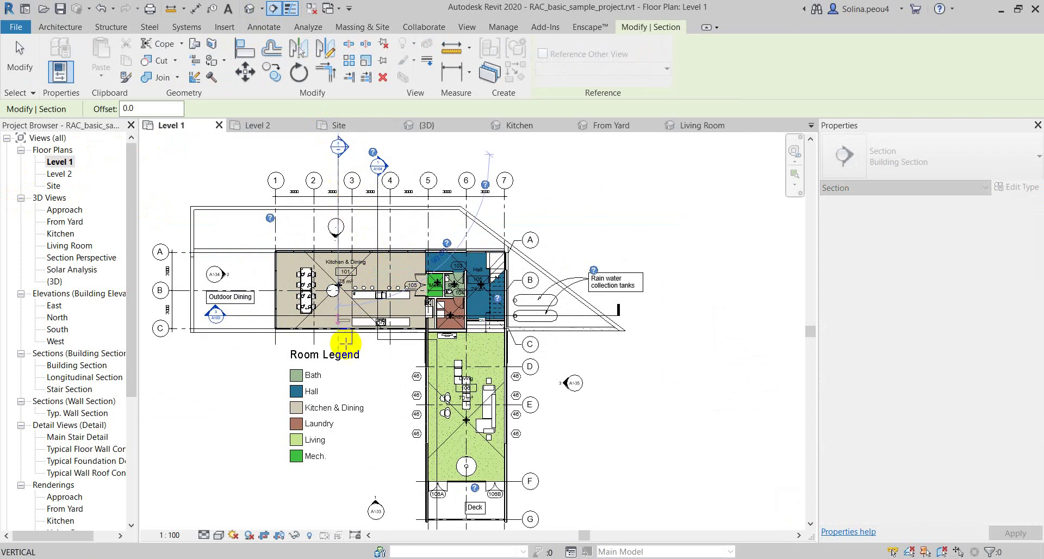
click(338, 468)
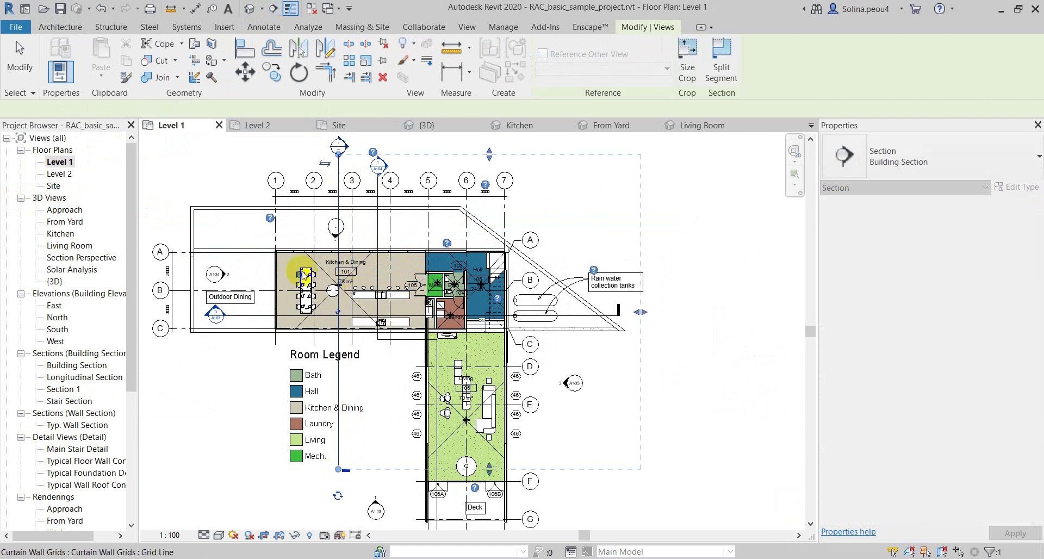
key(Escape)
scroll(375, 305, down, 1)
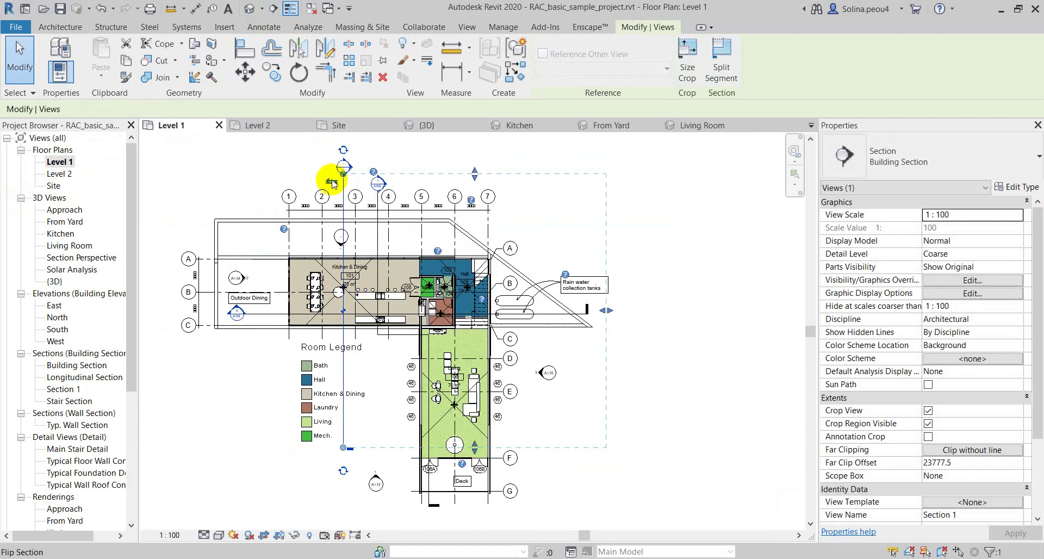
click(331, 181)
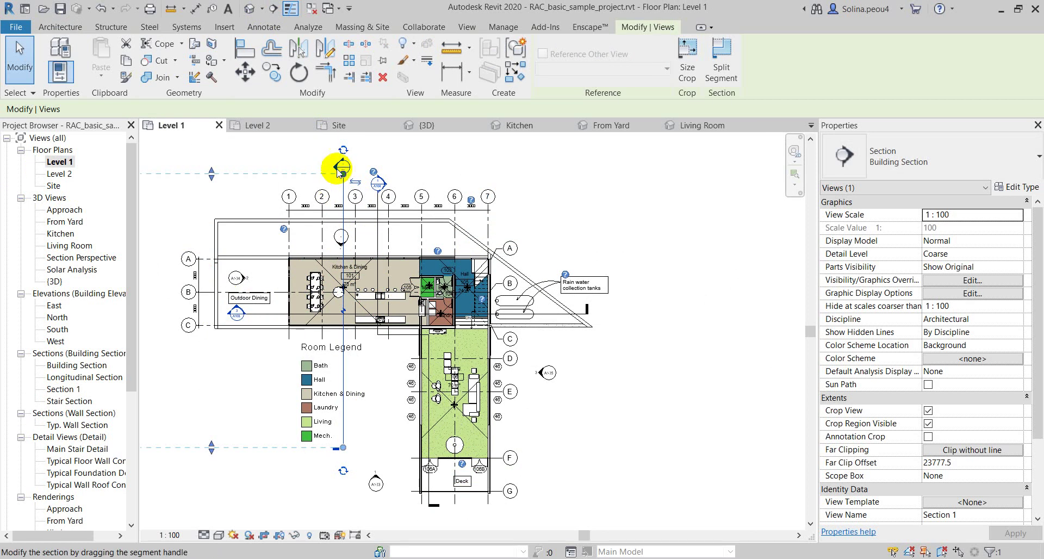
mouse_move(343, 174)
mouse_down()
mouse_move(339, 156)
mouse_move(342, 181)
mouse_up()
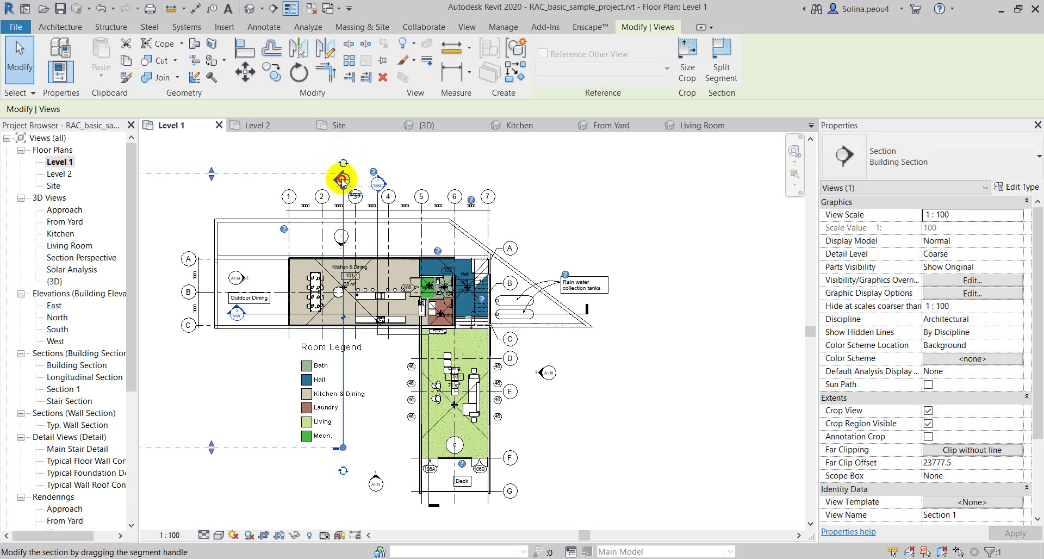
click(19, 61)
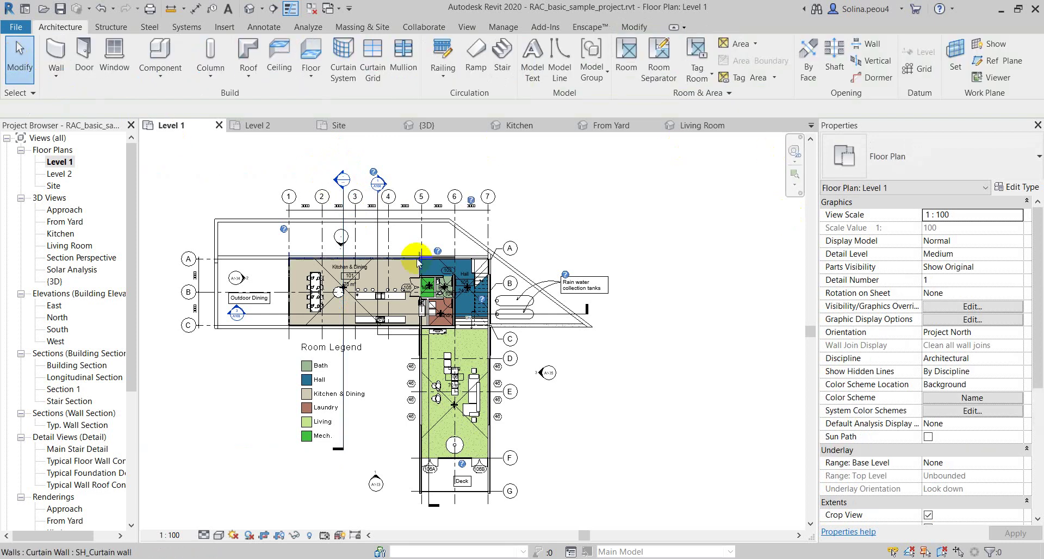
Open Section 1, set its visual style to Shaded, and zoom to fit with ZF
double_click(341, 180)
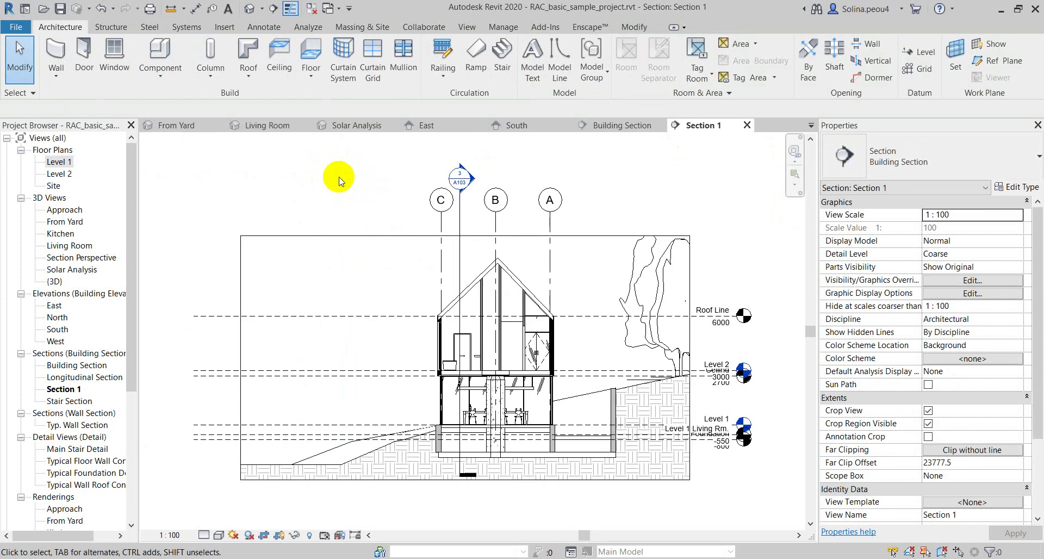
scroll(598, 465, up, 3)
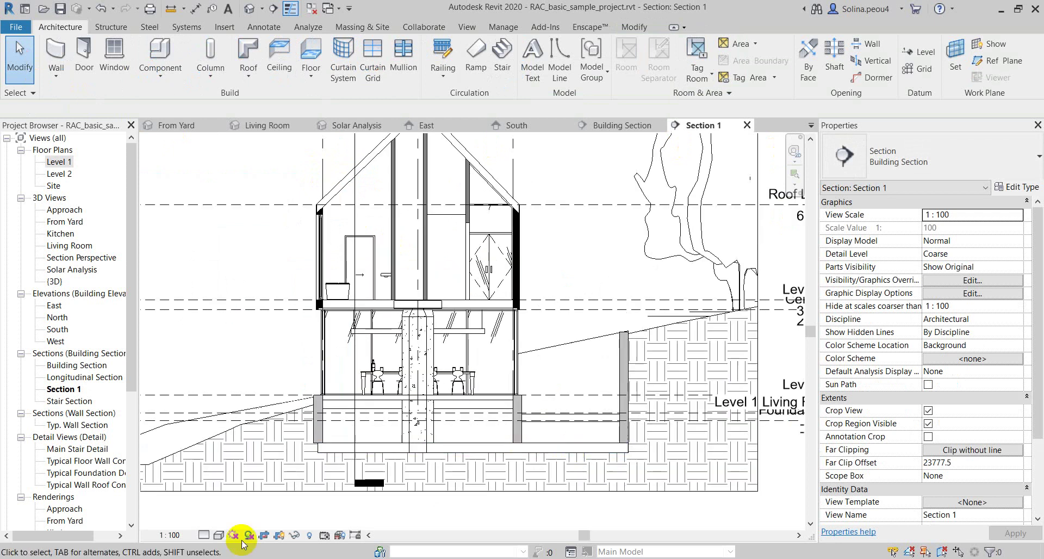
click(204, 536)
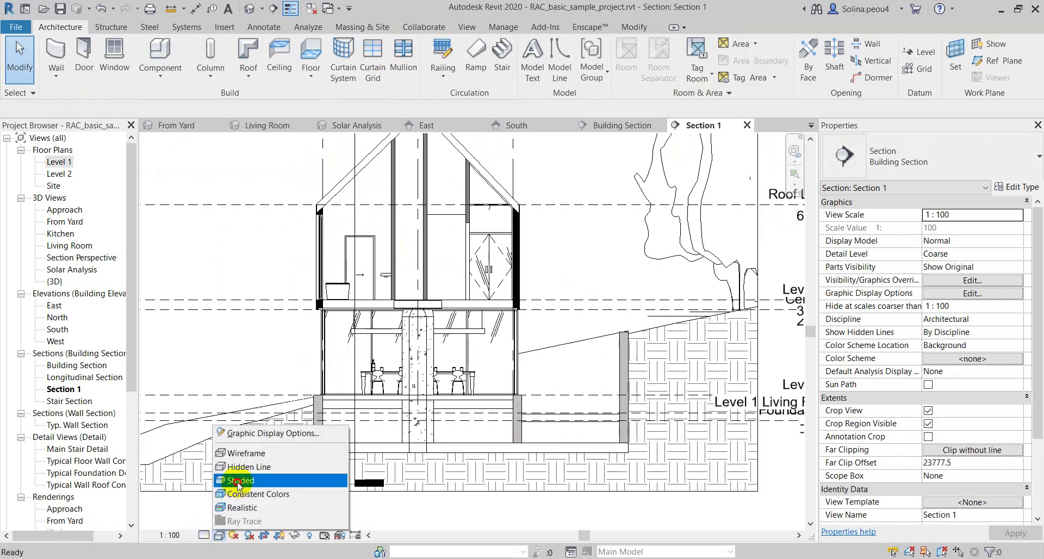
click(237, 485)
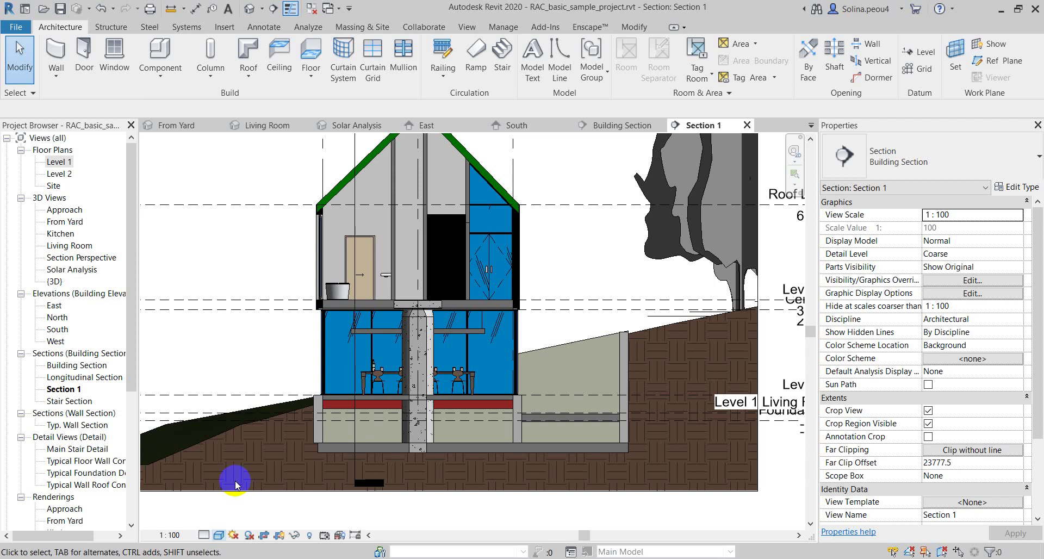
key(z)
key(f)
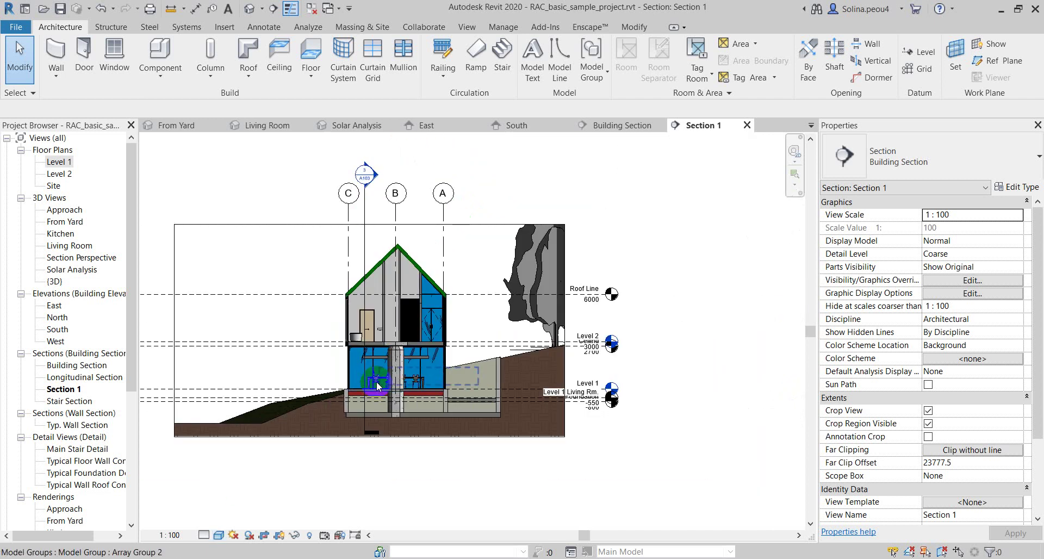
scroll(400, 274, up, 1)
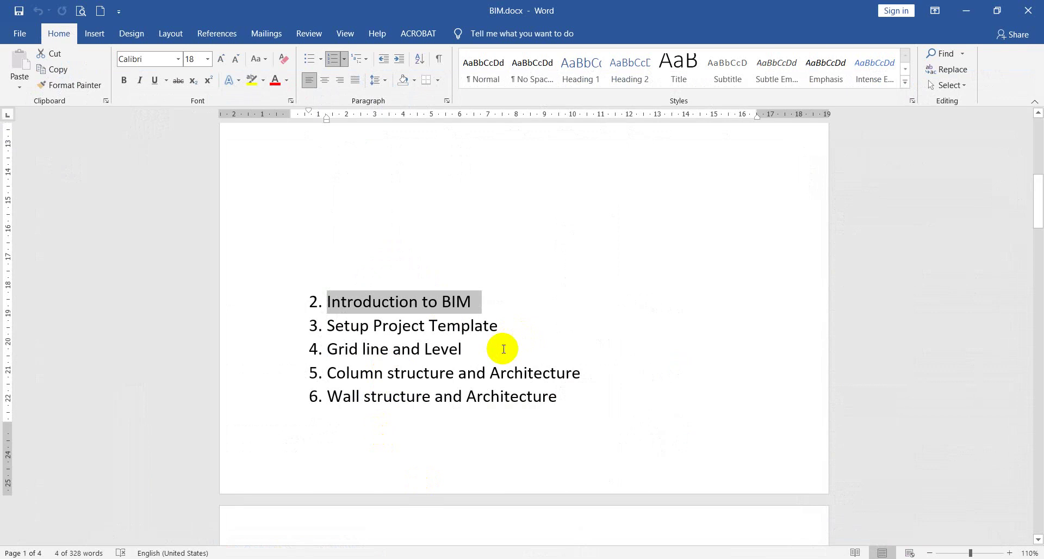
drag(503, 349, 333, 348)
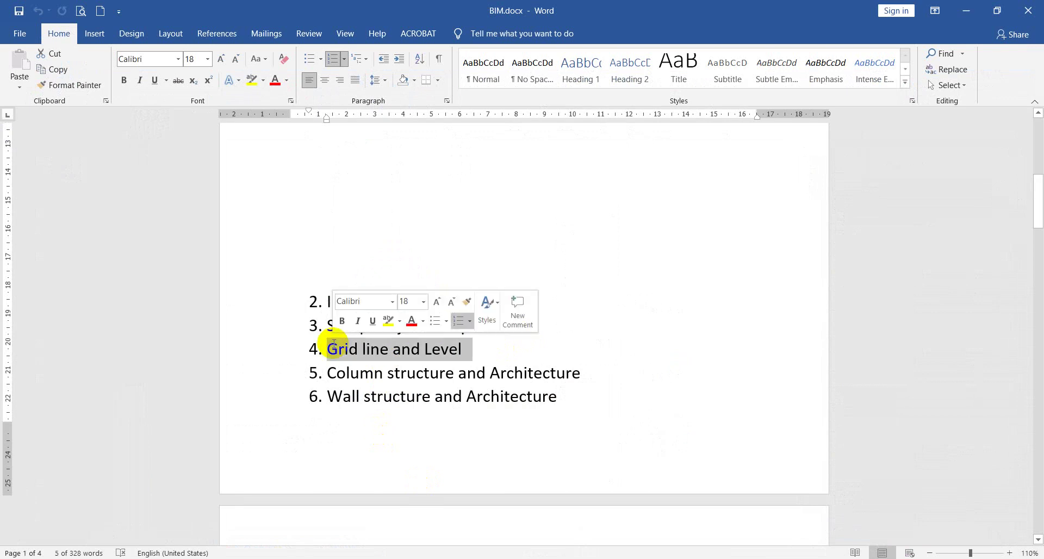
scroll(337, 345, down, 3)
scroll(342, 345, down, 4)
scroll(358, 351, down, 2)
scroll(364, 354, down, 1)
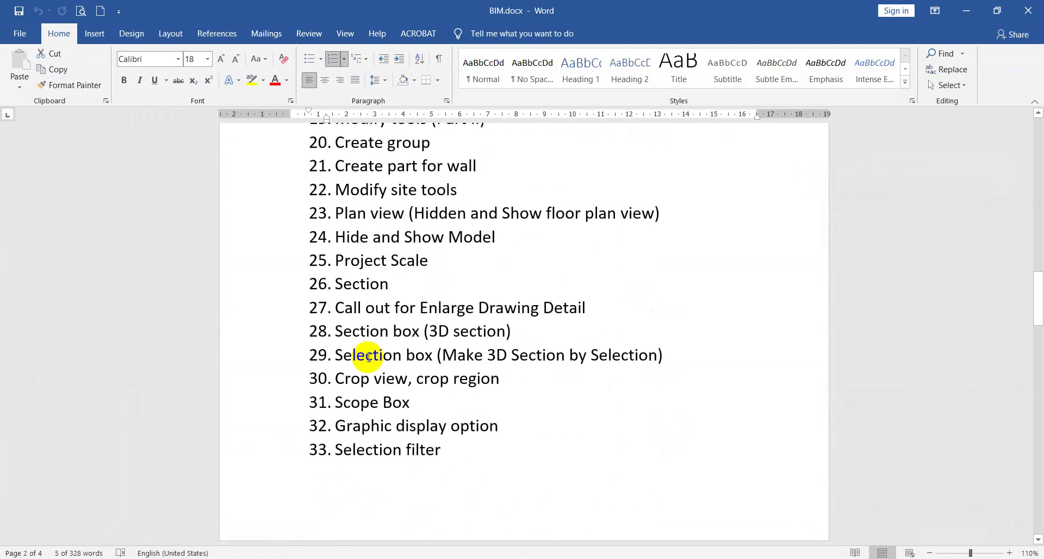
scroll(361, 361, down, 4)
scroll(370, 361, down, 3)
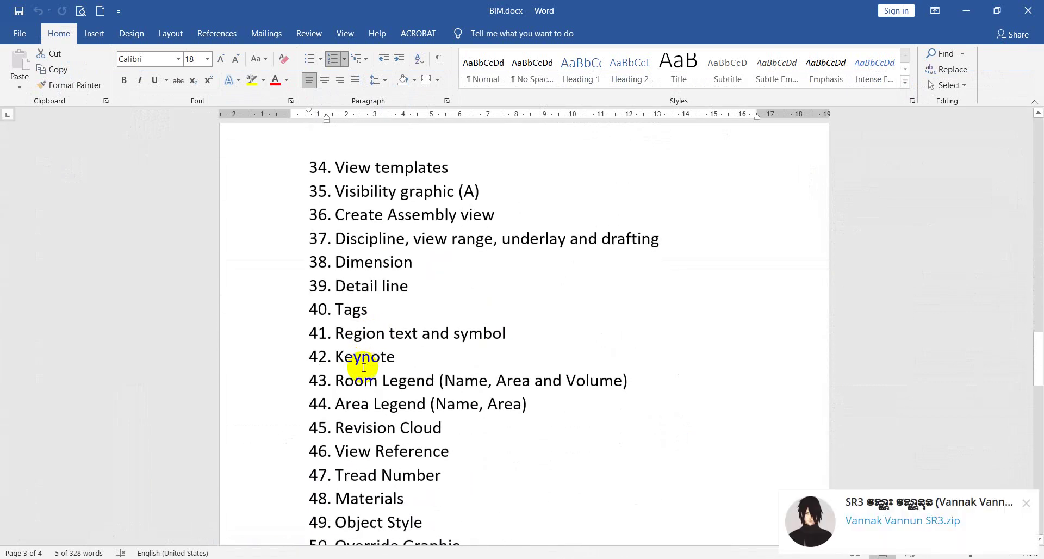
scroll(364, 363, down, 4)
scroll(364, 368, down, 3)
scroll(364, 368, down, 1)
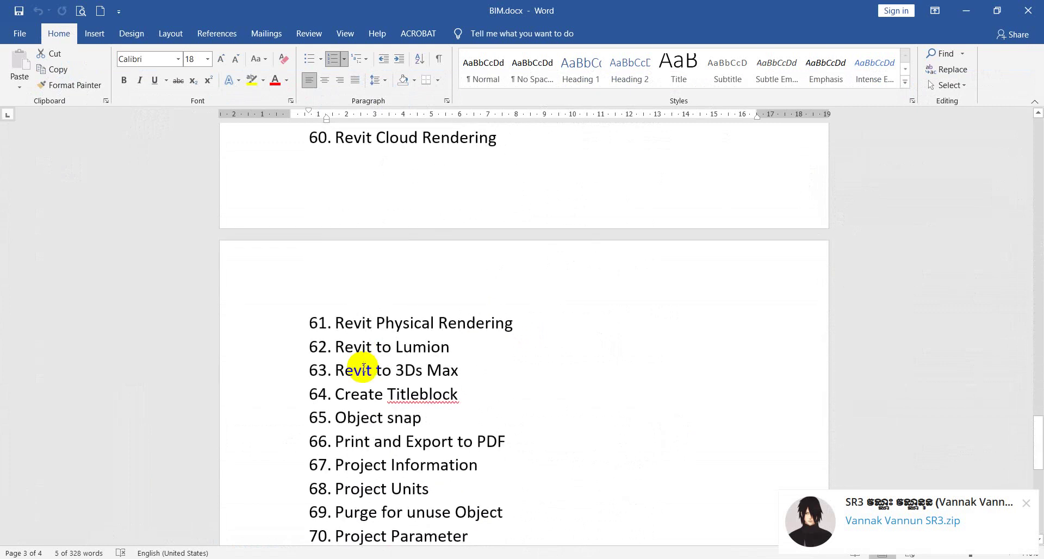
scroll(364, 367, down, 3)
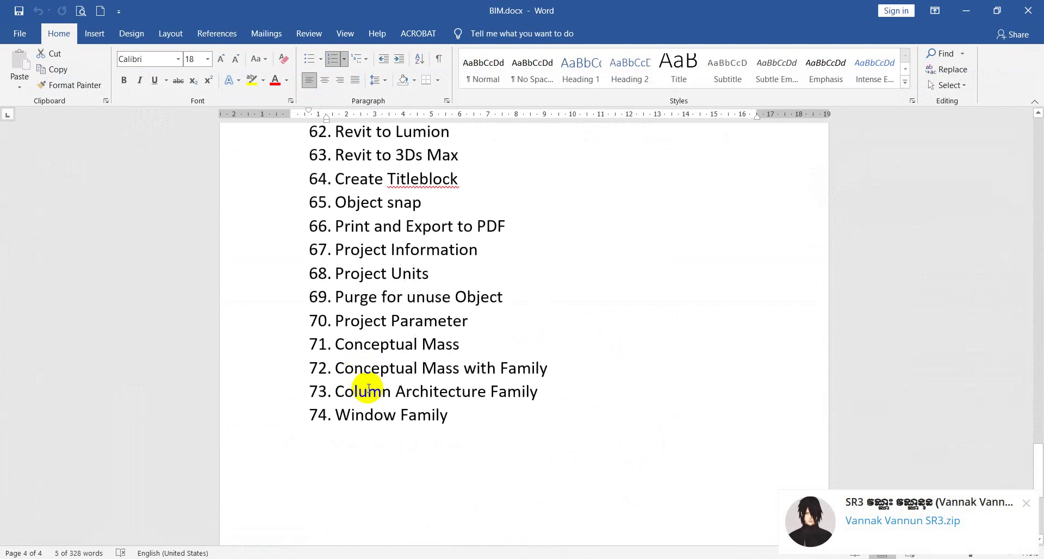
click(341, 414)
triple_click(342, 414)
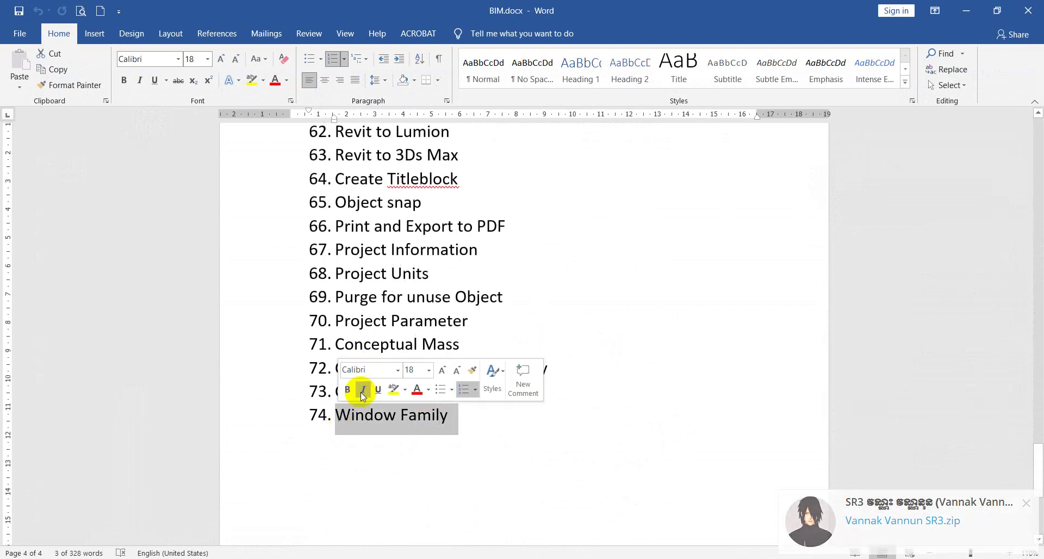
click(448, 314)
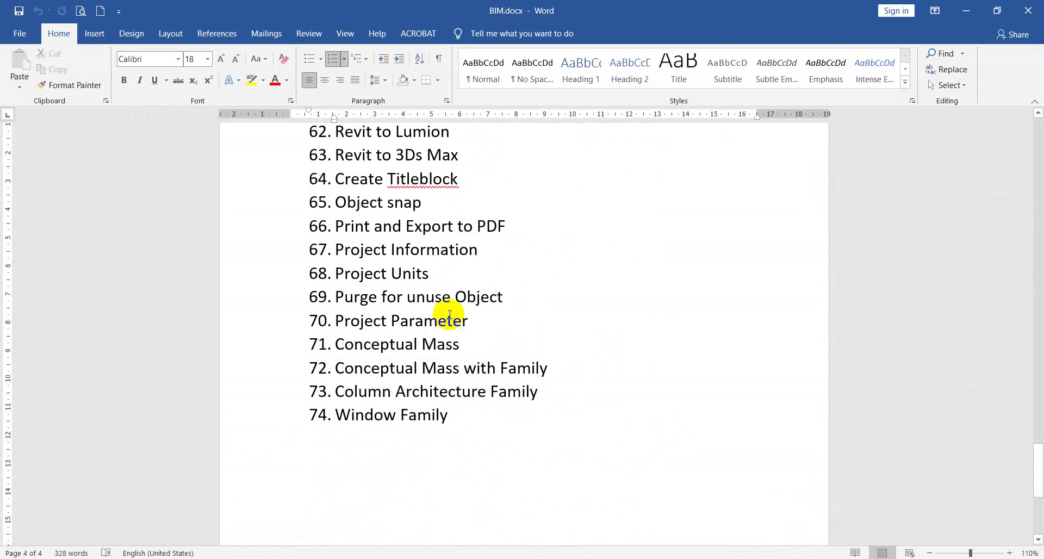
scroll(566, 305, up, 4)
scroll(589, 309, up, 6)
scroll(597, 304, up, 5)
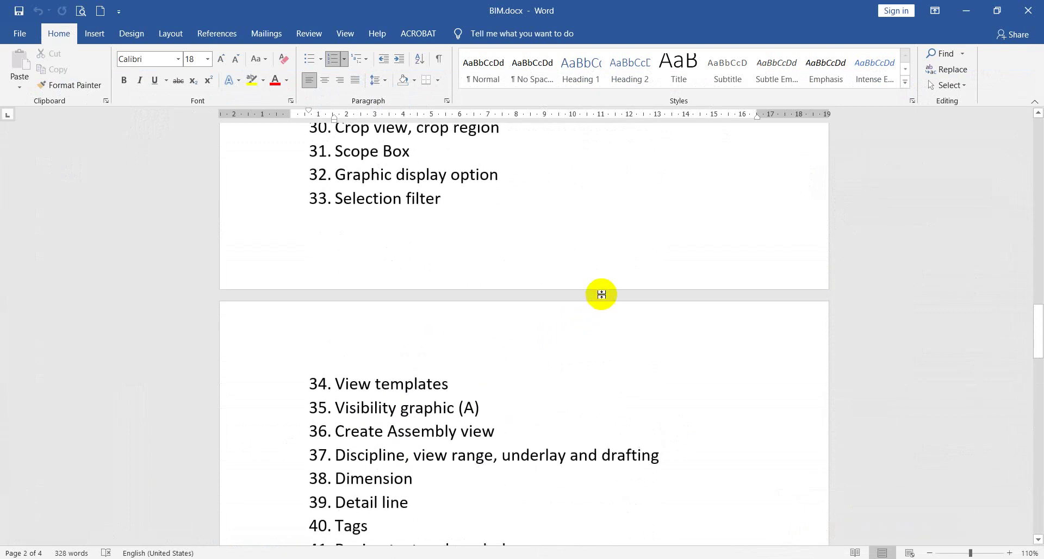
scroll(603, 288, up, 4)
scroll(602, 282, up, 3)
scroll(602, 283, up, 4)
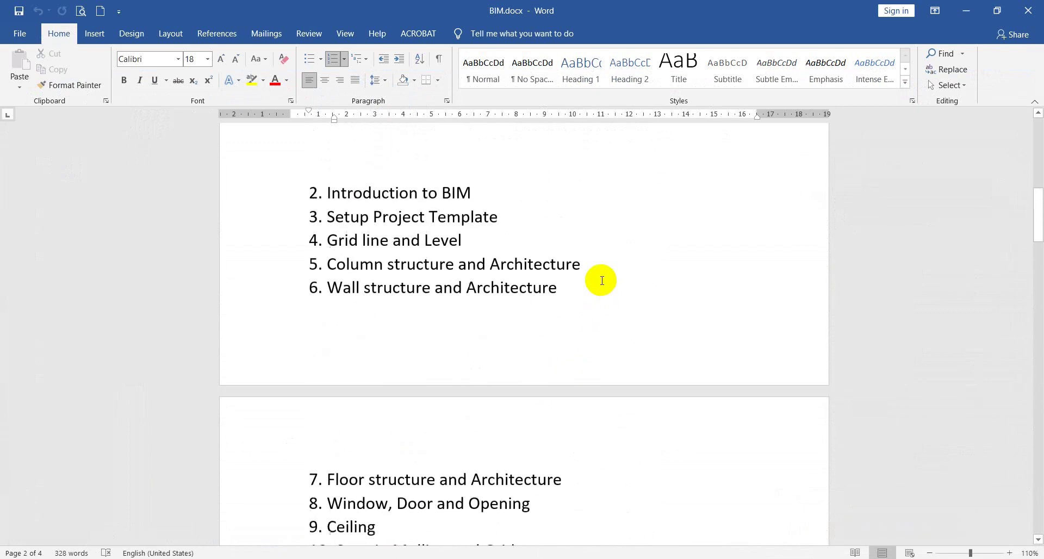
scroll(592, 284, up, 4)
scroll(581, 286, up, 4)
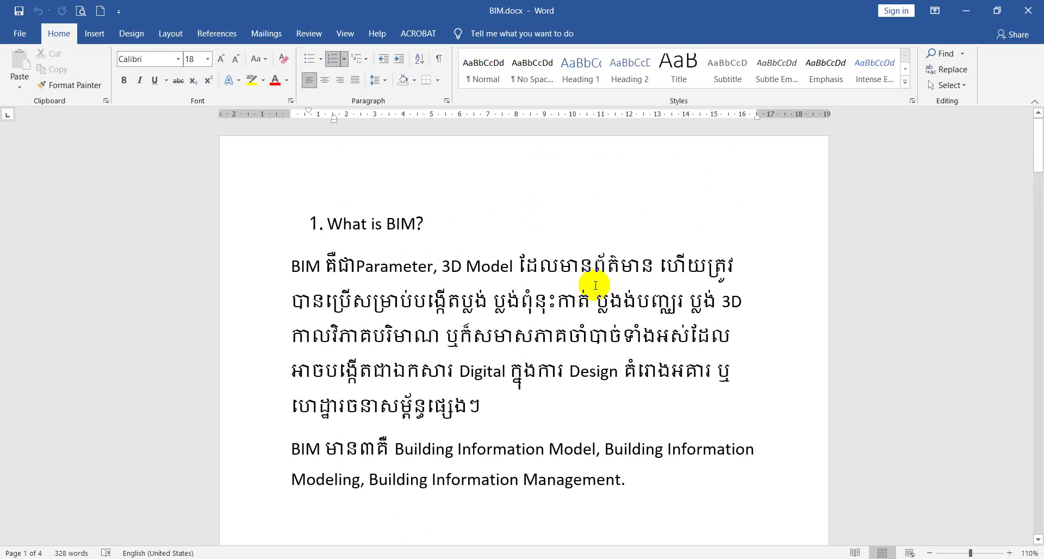
scroll(582, 258, down, 4)
scroll(582, 268, down, 5)
scroll(584, 261, down, 1)
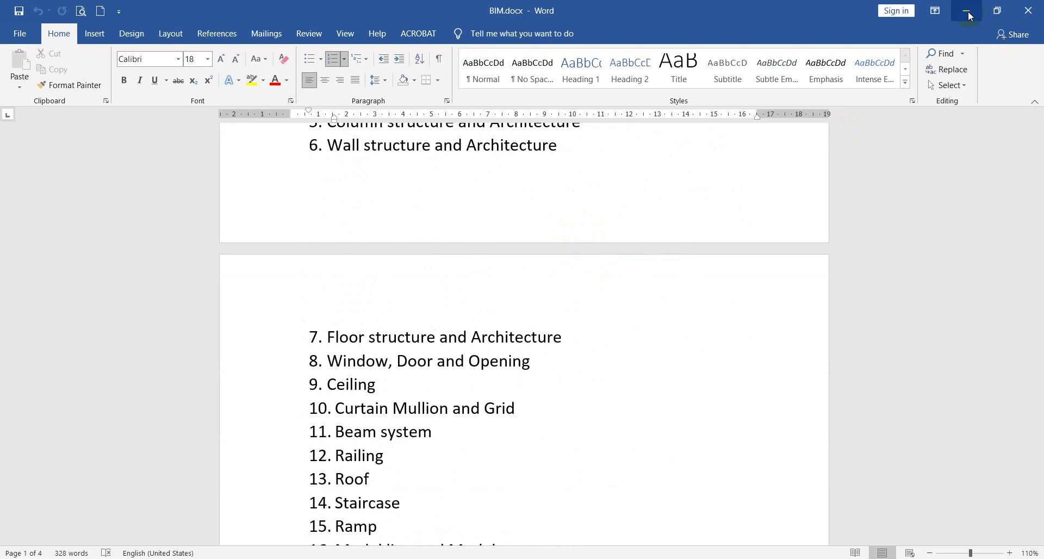
scroll(625, 326, up, 2)
scroll(627, 331, up, 2)
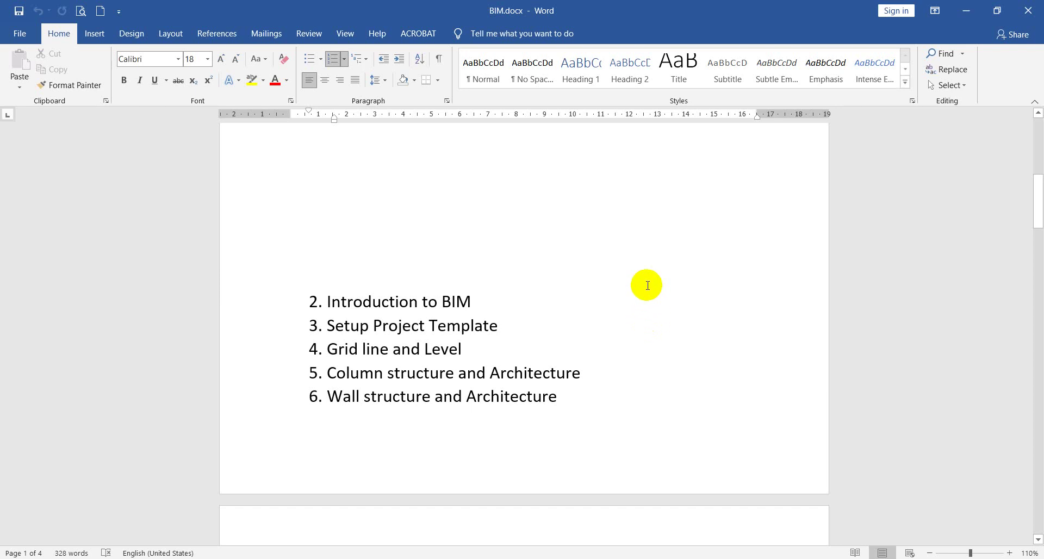
scroll(703, 303, down, 3)
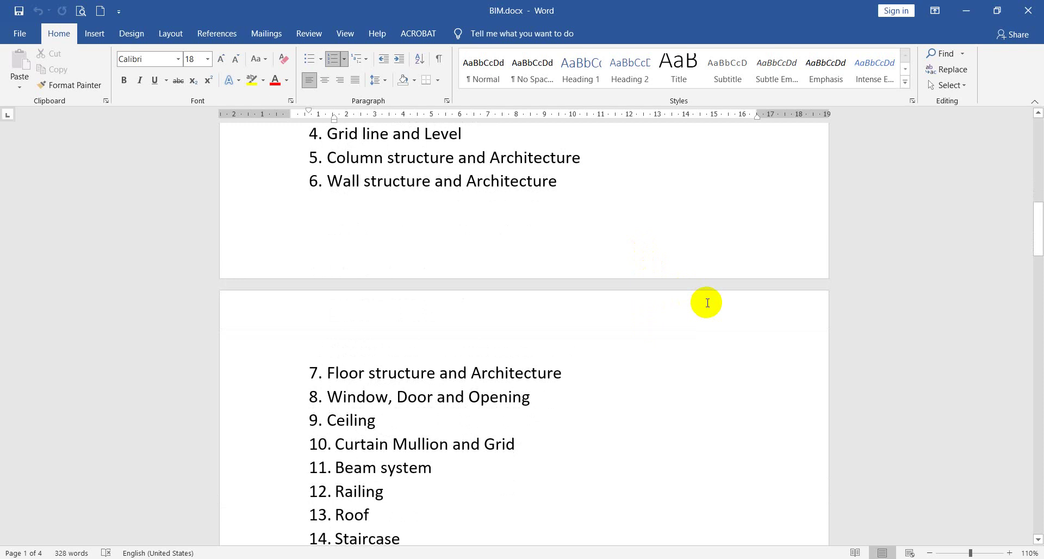
click(1038, 114)
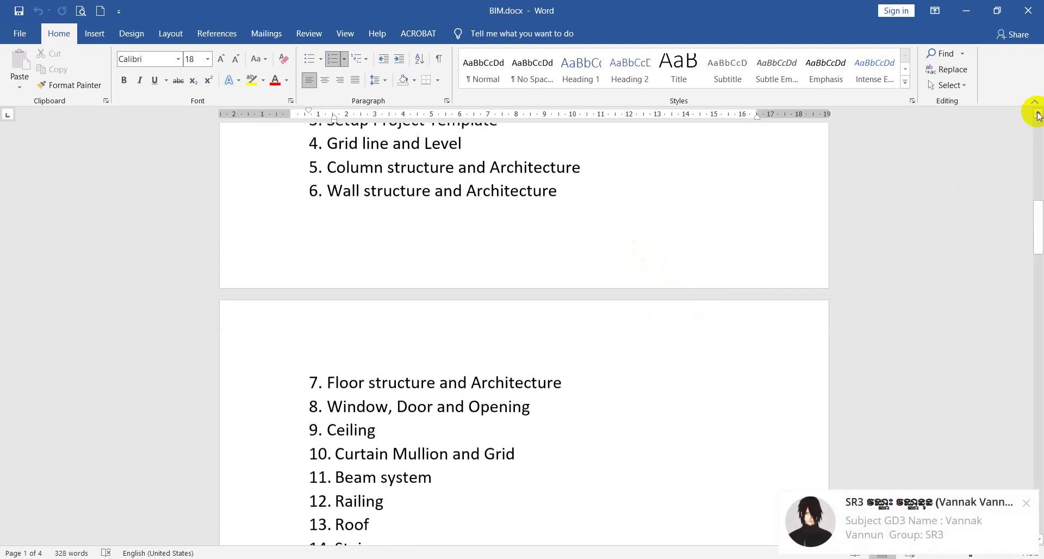
click(1037, 114)
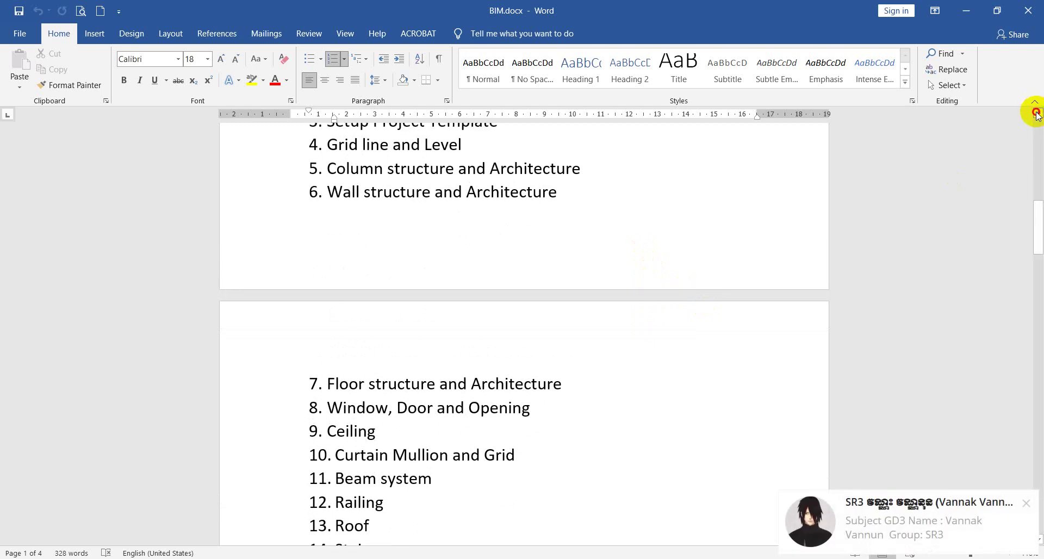
click(1038, 115)
click(1038, 115)
click(1037, 115)
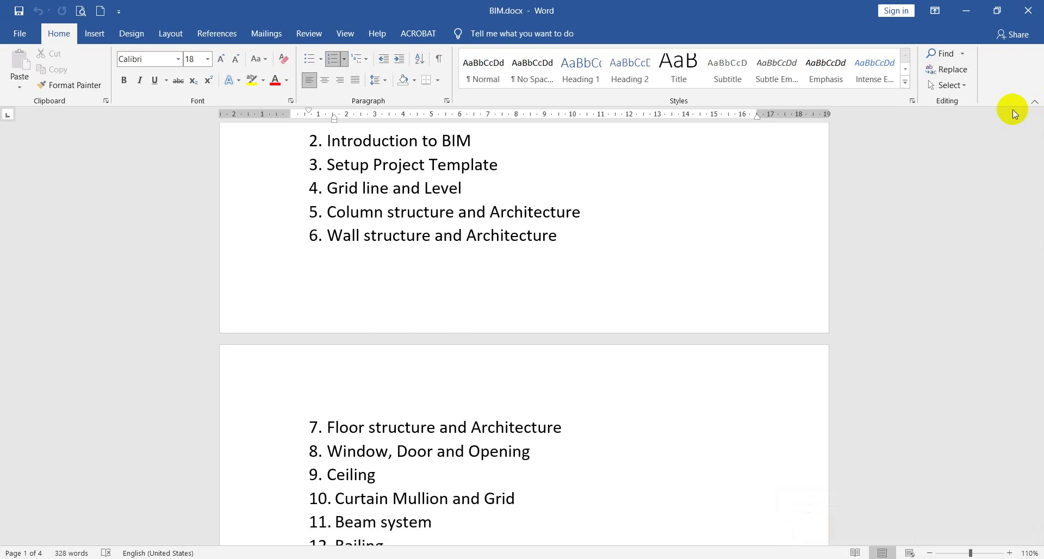
scroll(616, 284, up, 1)
scroll(616, 284, down, 1)
scroll(616, 285, up, 1)
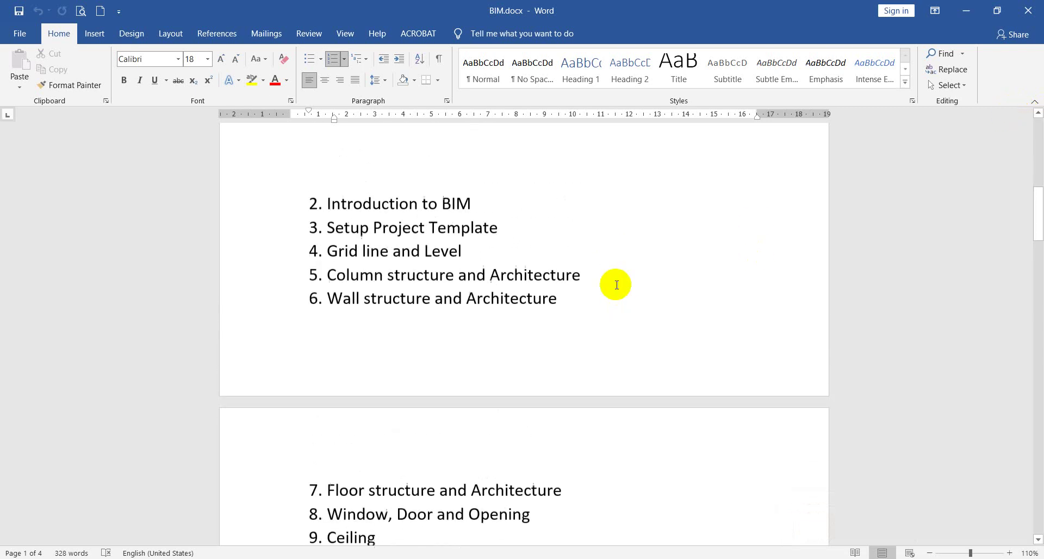
scroll(616, 284, down, 1)
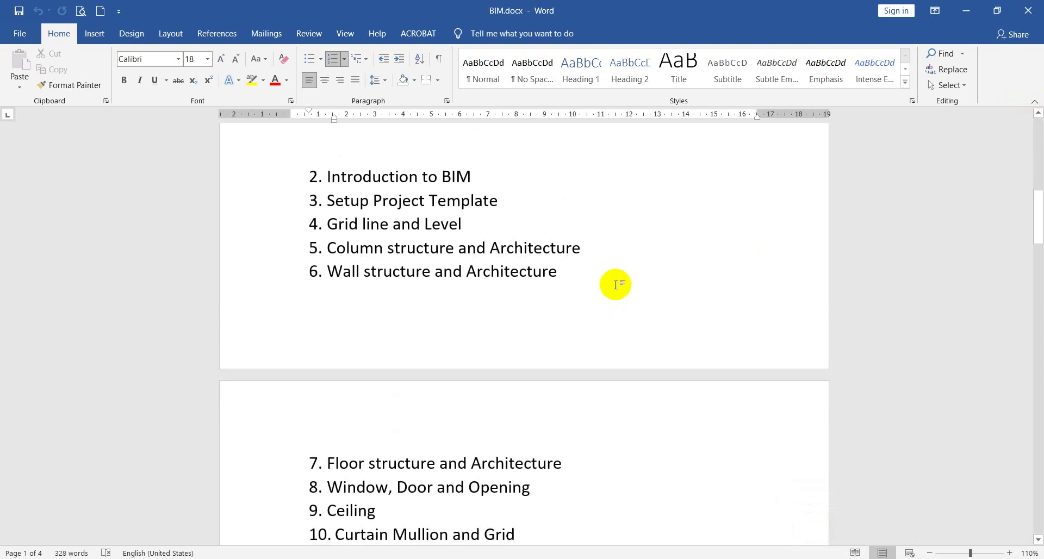
scroll(616, 285, down, 1)
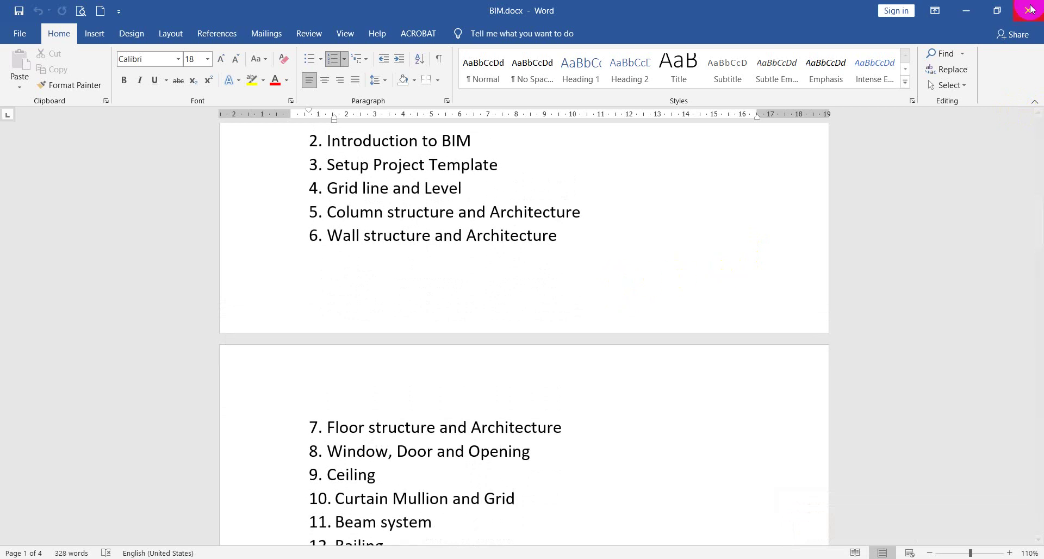
Minimize Word and look at the Tag Room options on the Architecture tab
click(968, 12)
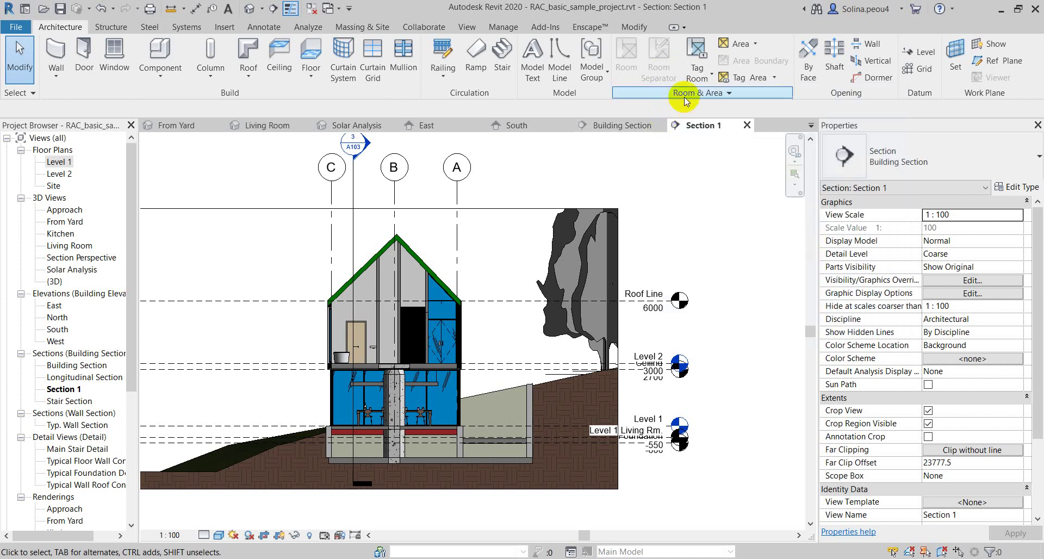
click(701, 79)
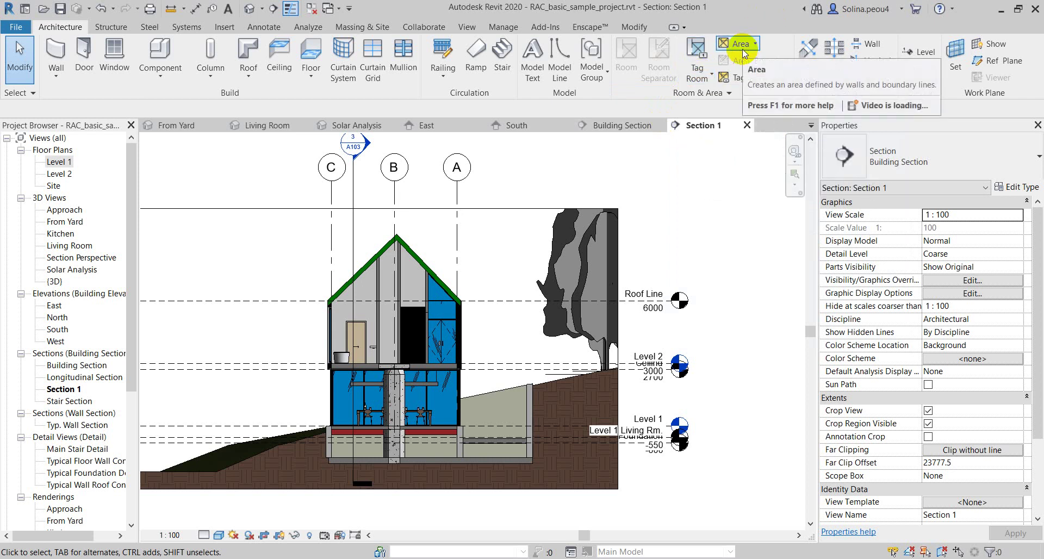
Open the Level 1 floor plan, zoom around, and browse the Modify and Architecture tabs
double_click(57, 162)
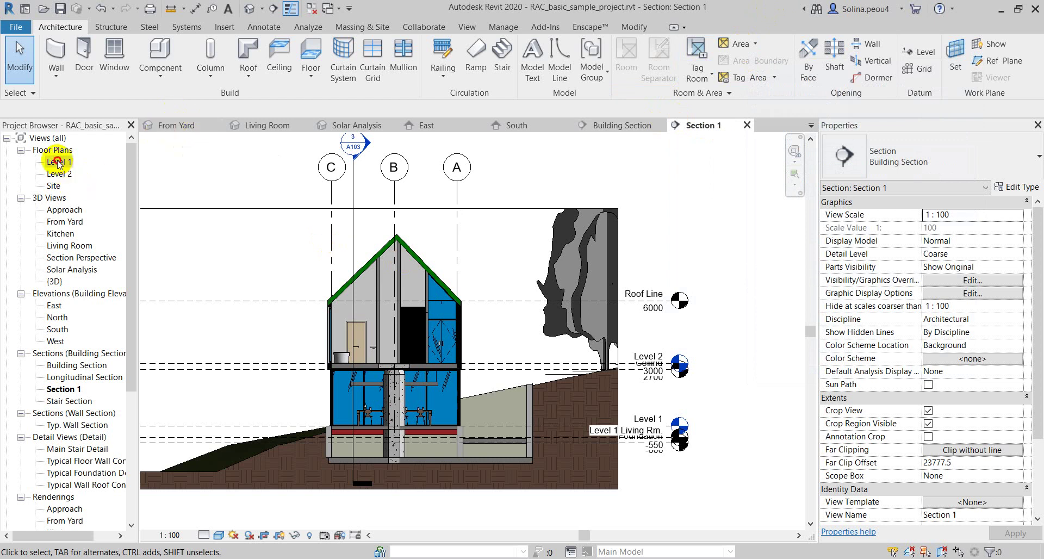
scroll(376, 256, up, 2)
scroll(375, 256, up, 5)
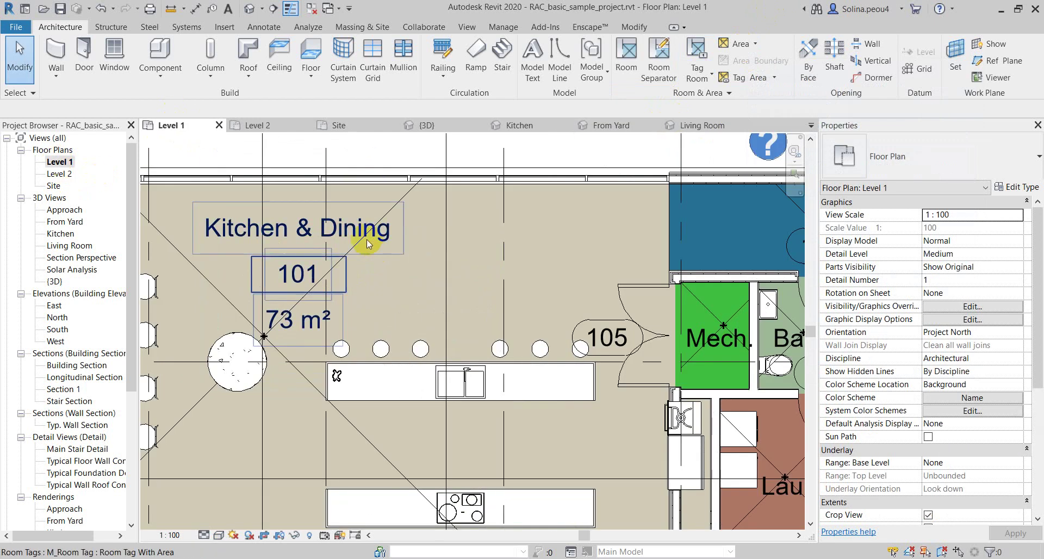
scroll(366, 239, down, 2)
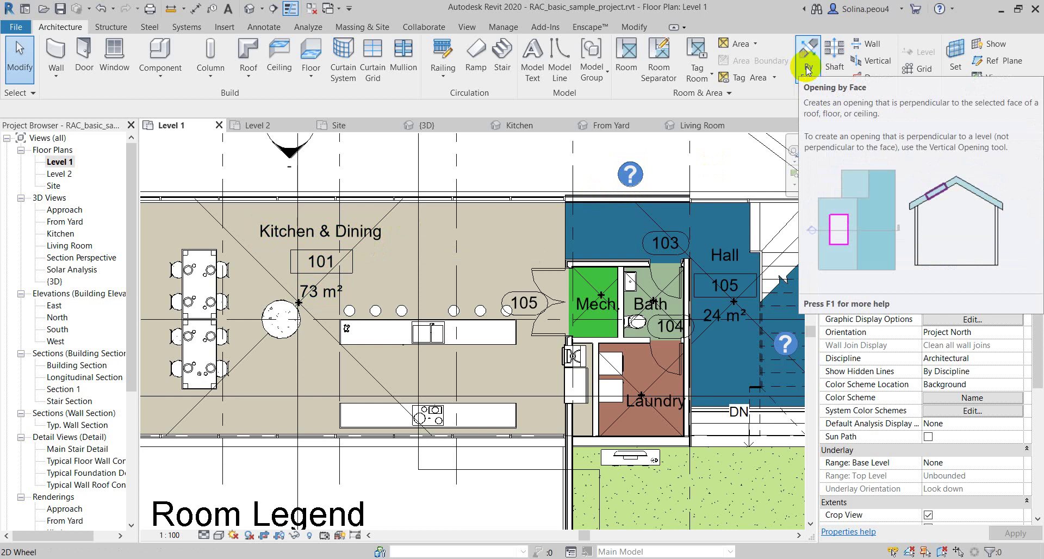
click(640, 27)
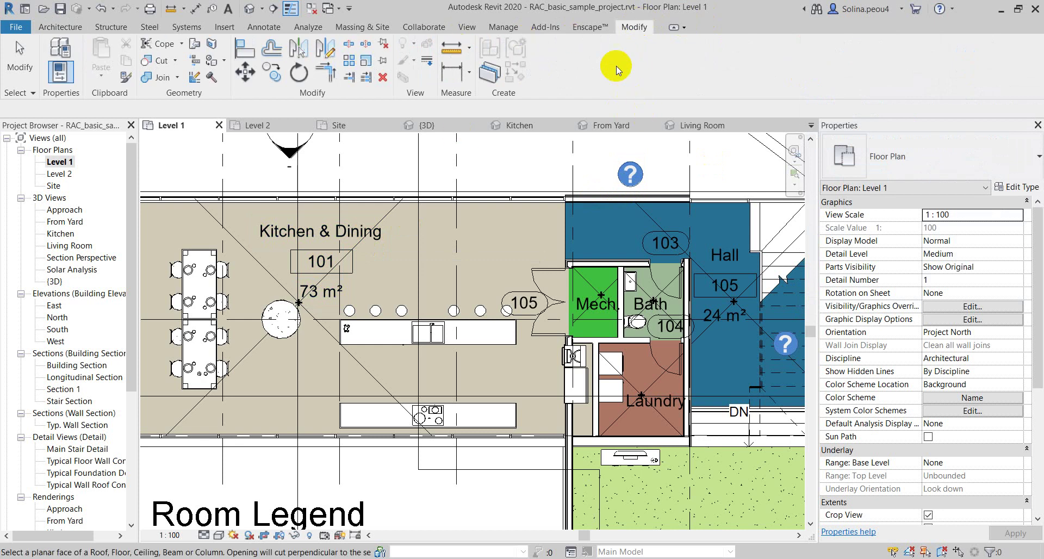
click(59, 27)
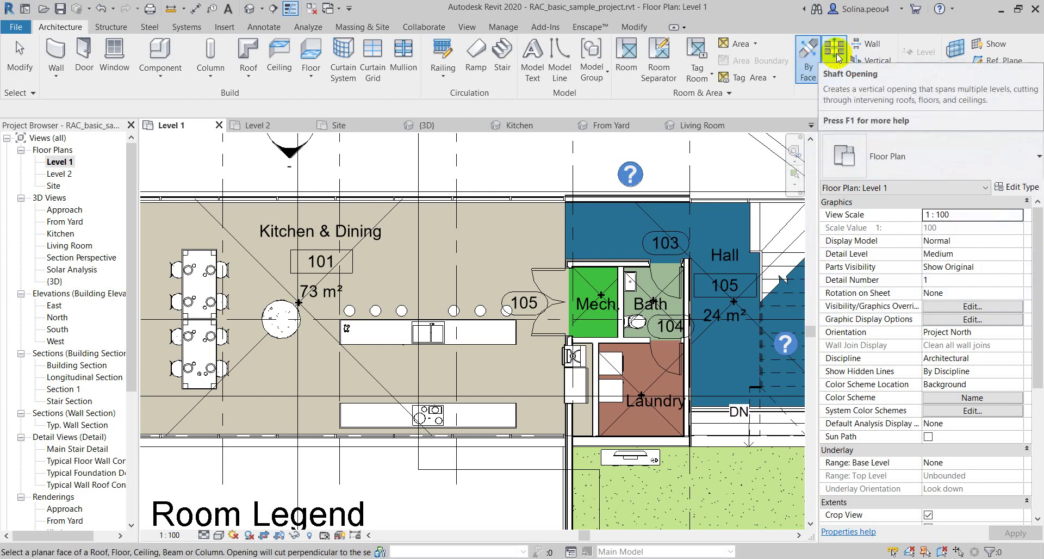
mouse_move(873, 60)
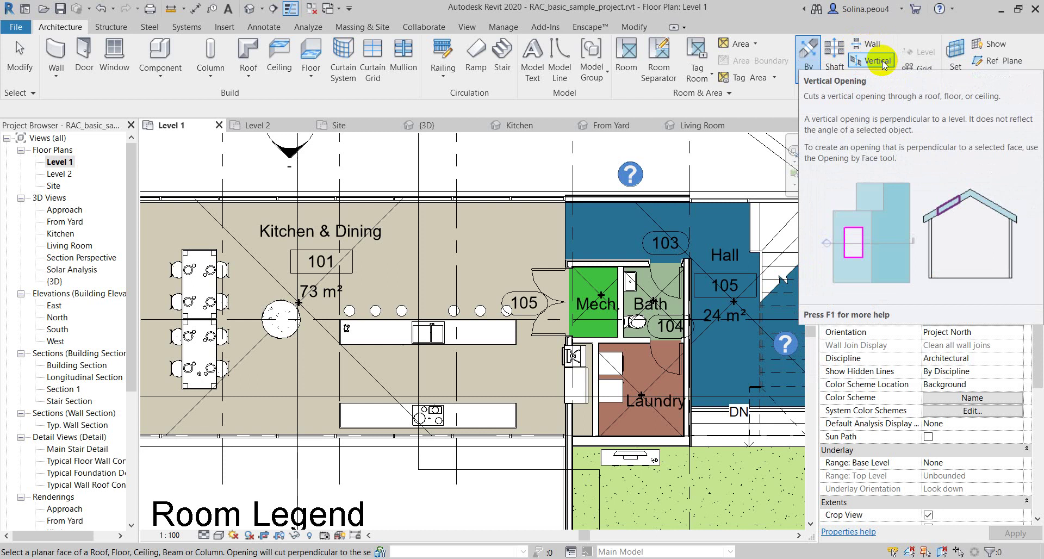
scroll(429, 232, down, 3)
scroll(421, 233, down, 1)
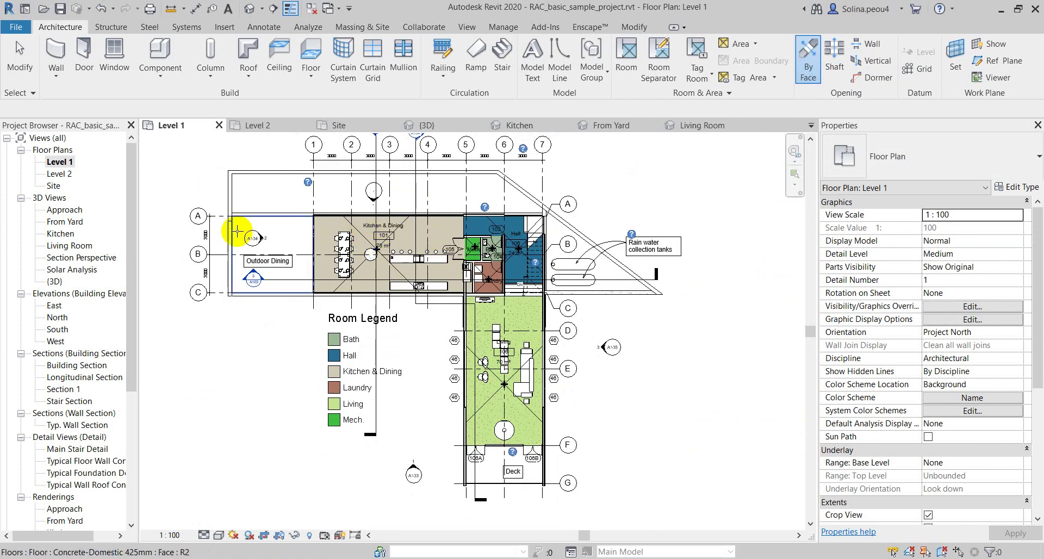
Draw a wall beside the house ending on grid E
click(70, 77)
scroll(275, 258, down, 3)
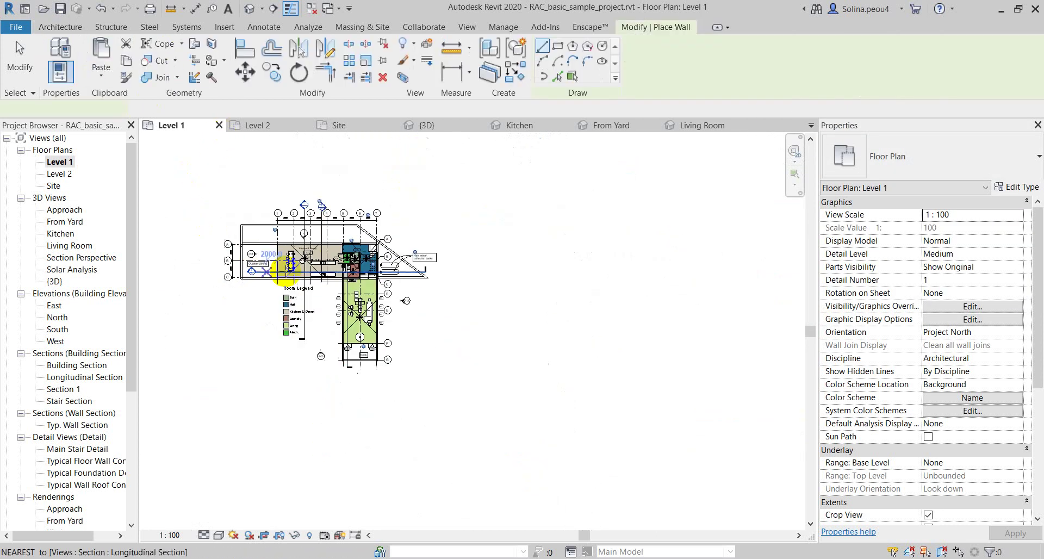
click(445, 311)
scroll(501, 310, up, 2)
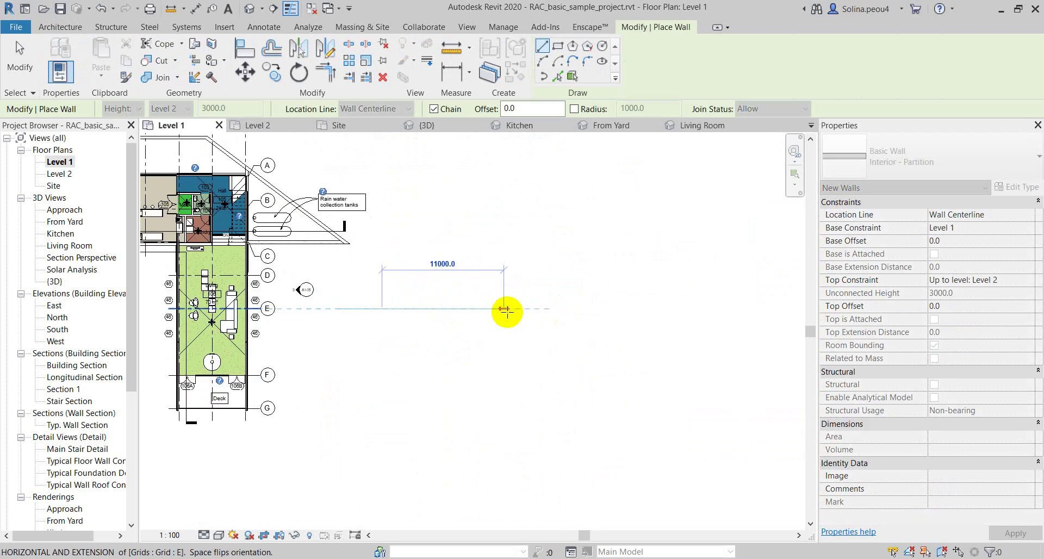
scroll(508, 293, up, 1)
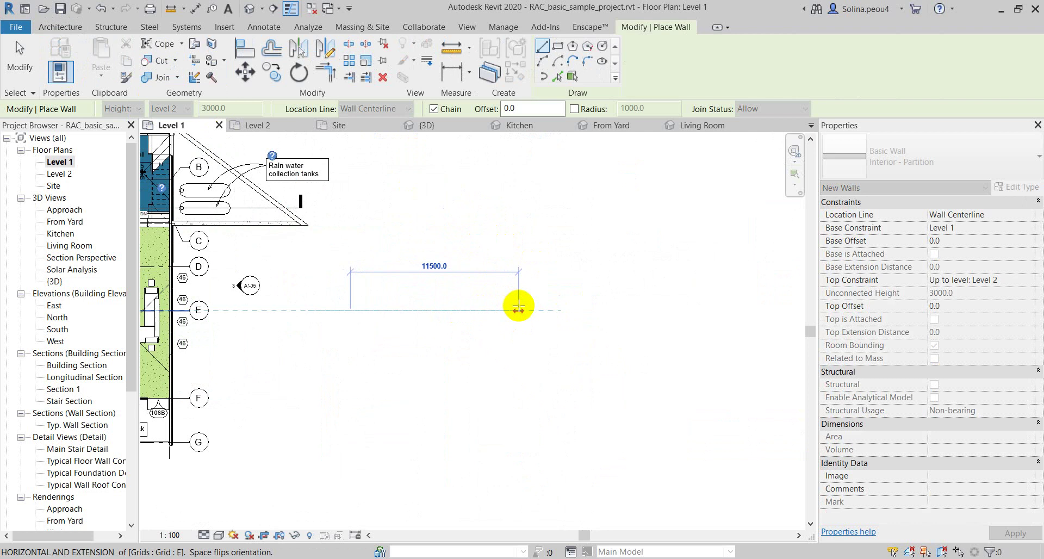
click(518, 308)
key(Escape)
key(Escape)
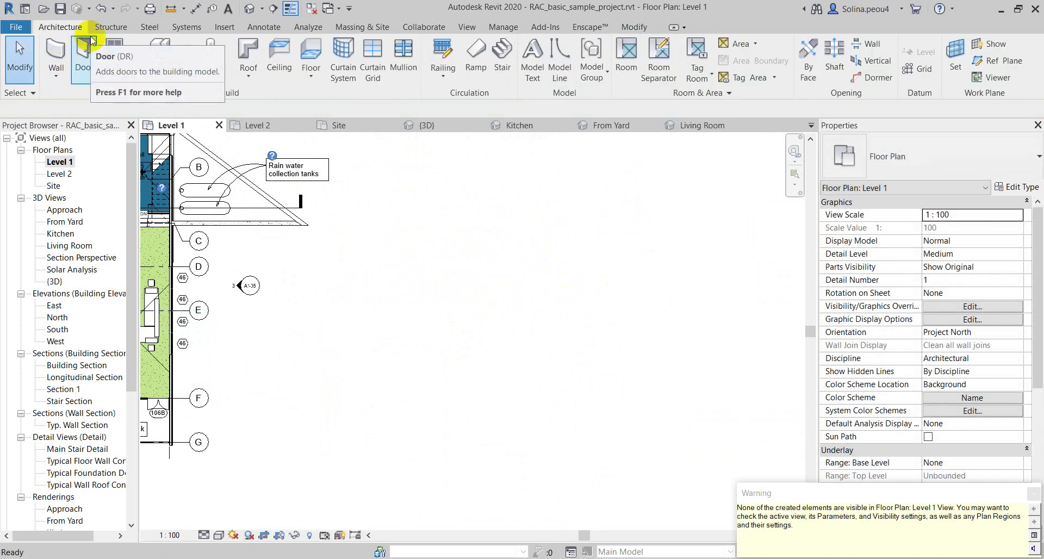
Pick the CL_W1 wall type and draw a second wall beside the house
click(55, 75)
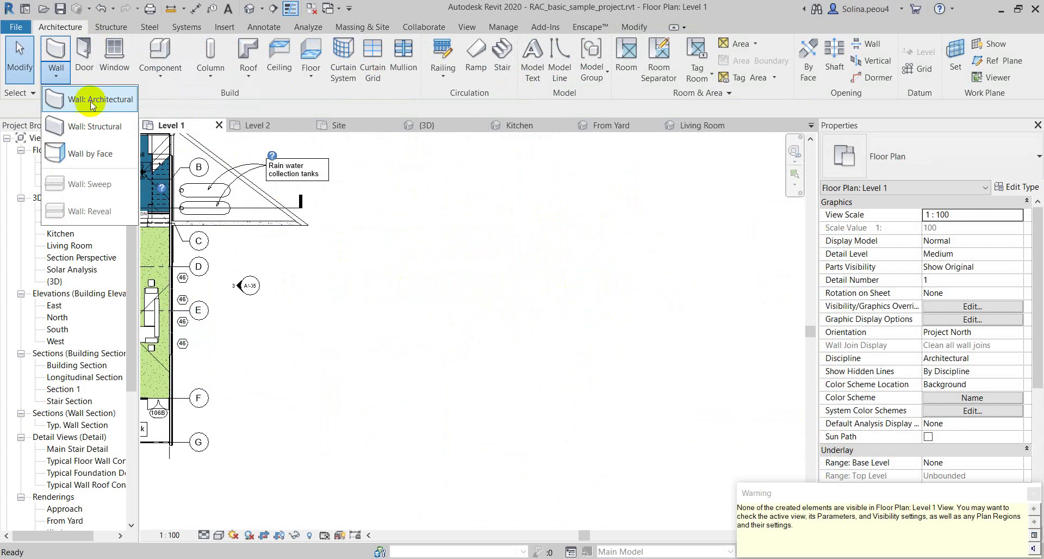
click(90, 101)
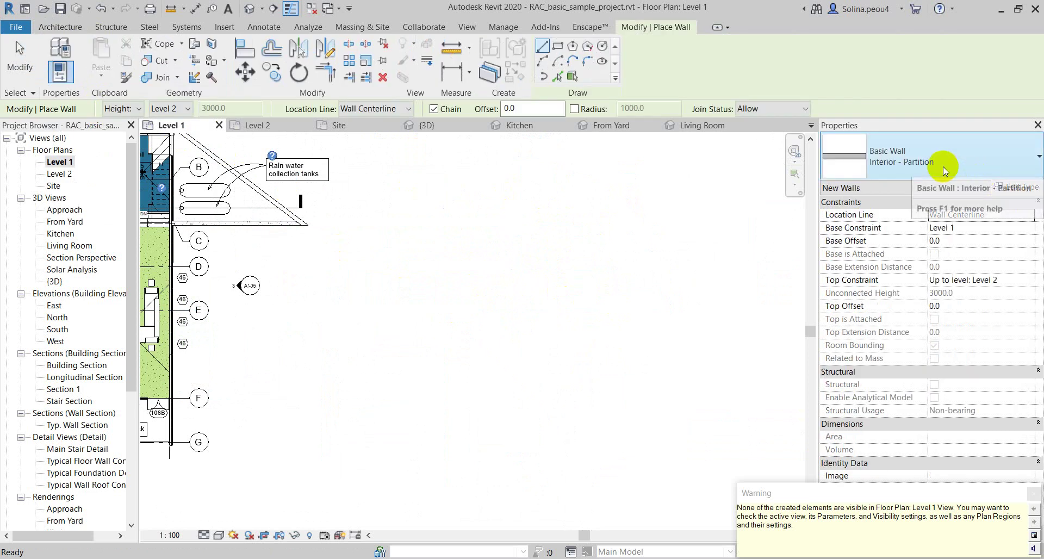
click(936, 164)
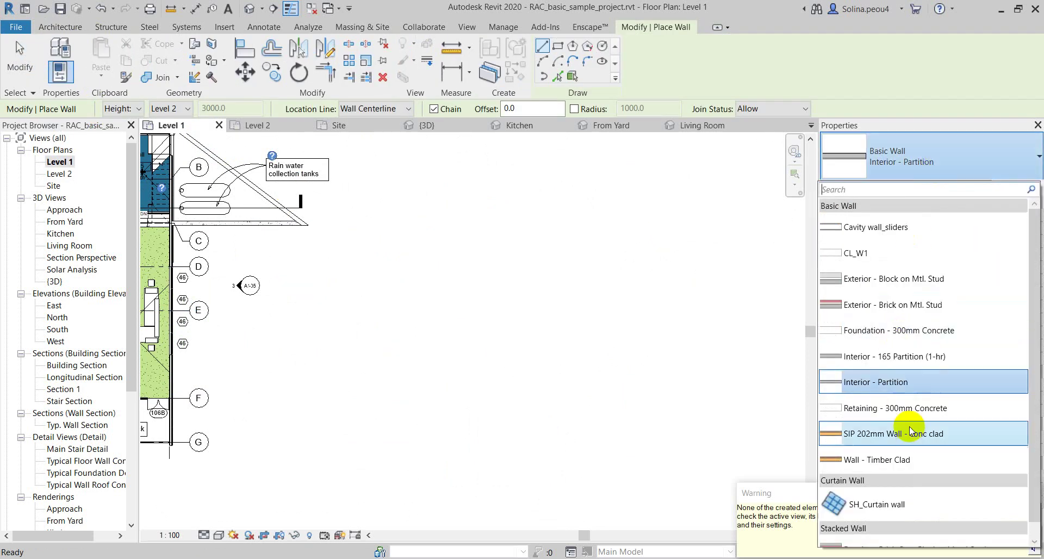
scroll(909, 431, down, 1)
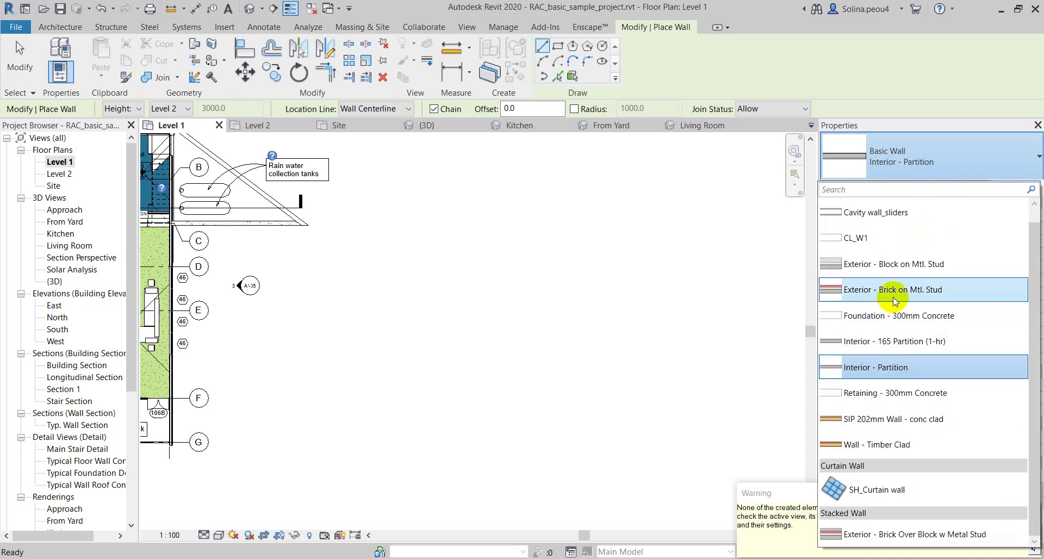
click(864, 237)
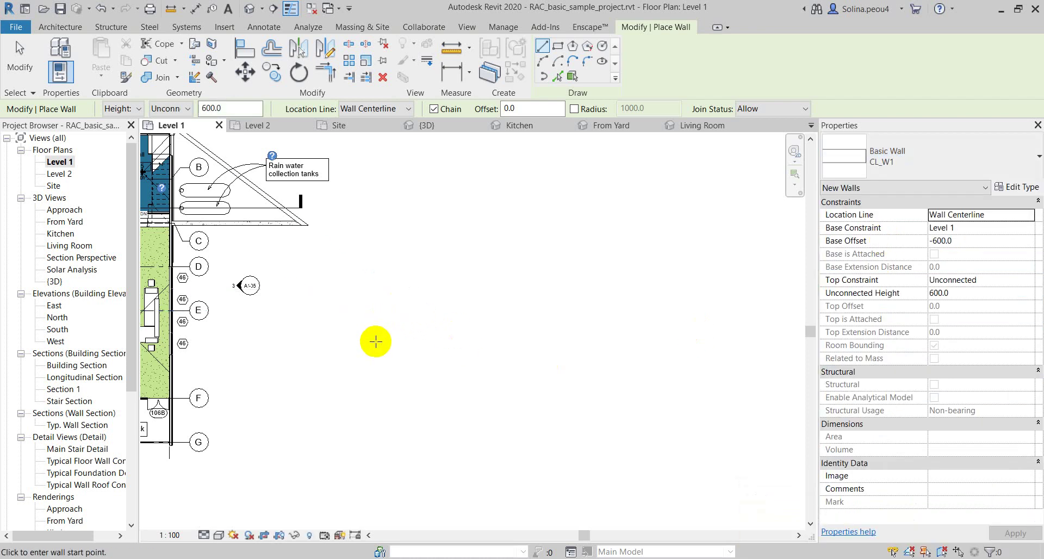
scroll(625, 252, down, 5)
middle_drag(625, 252, 761, 241)
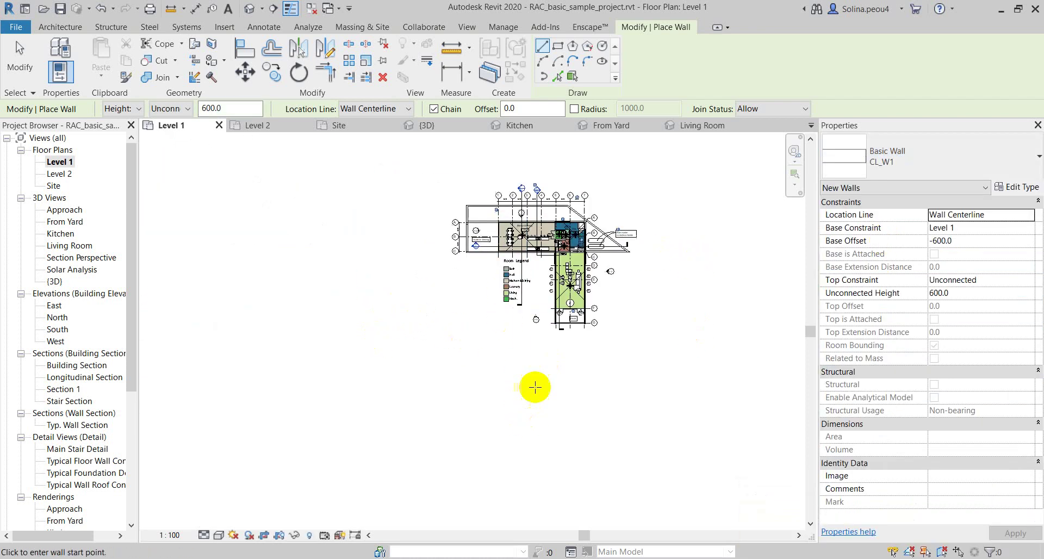
scroll(554, 387, up, 1)
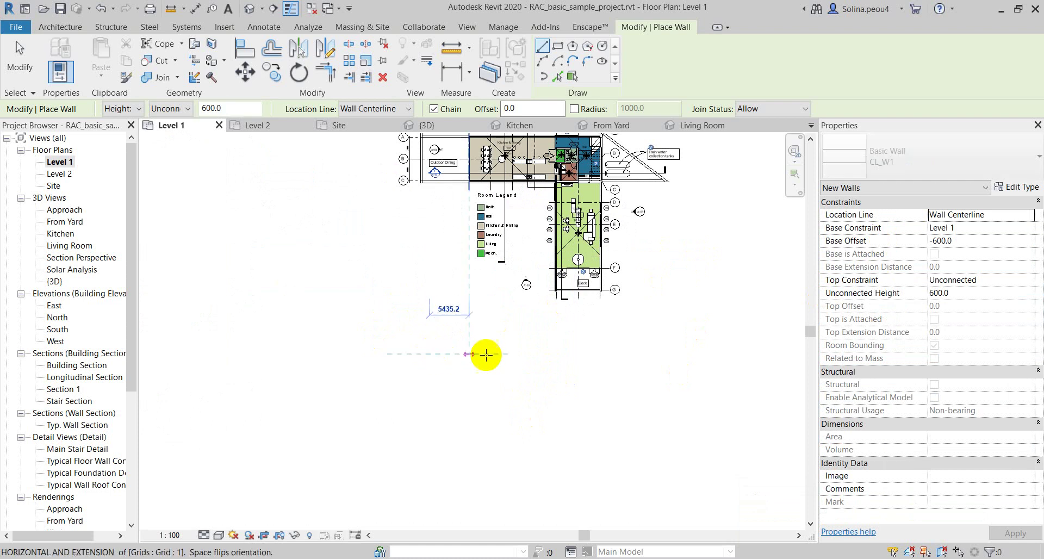
click(573, 354)
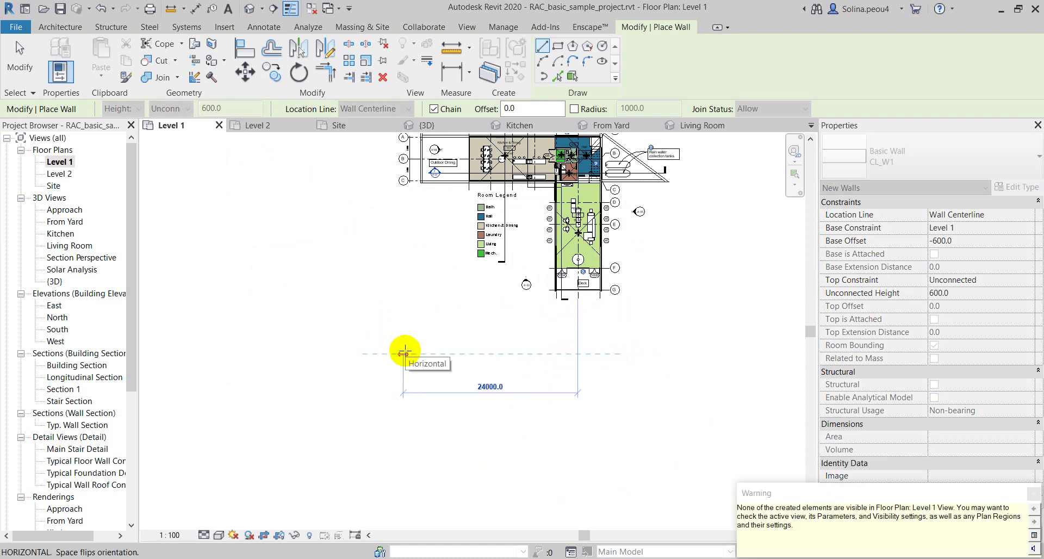
key(Escape)
key(Escape)
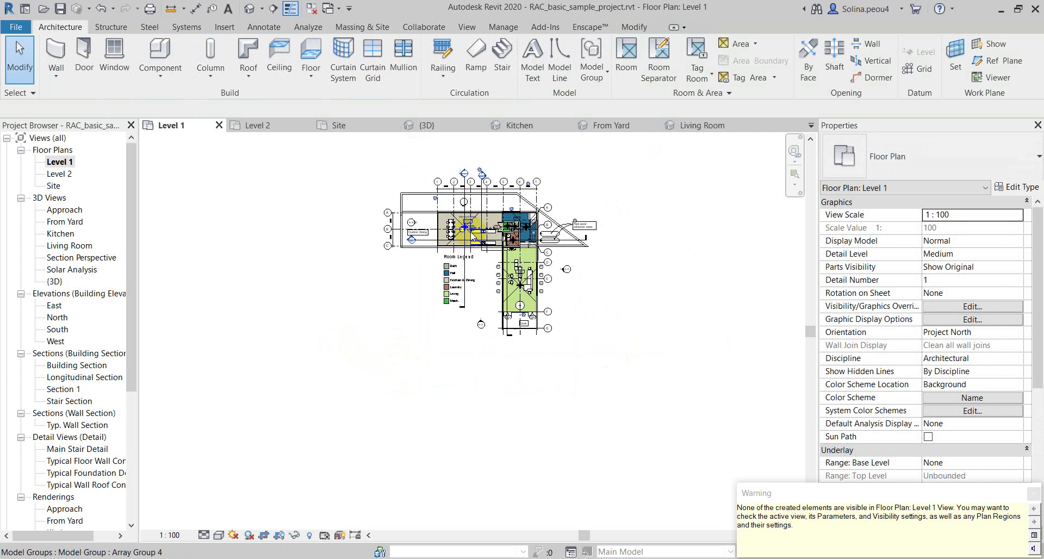
scroll(435, 212, up, 1)
scroll(435, 212, up, 1)
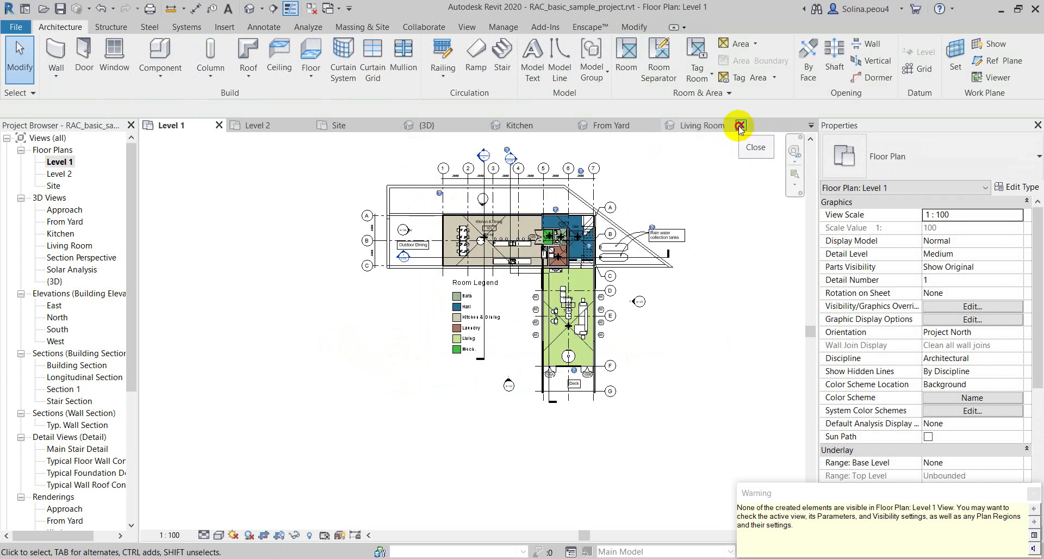
Close the Living Room and From Yard view tabs
click(743, 124)
click(754, 125)
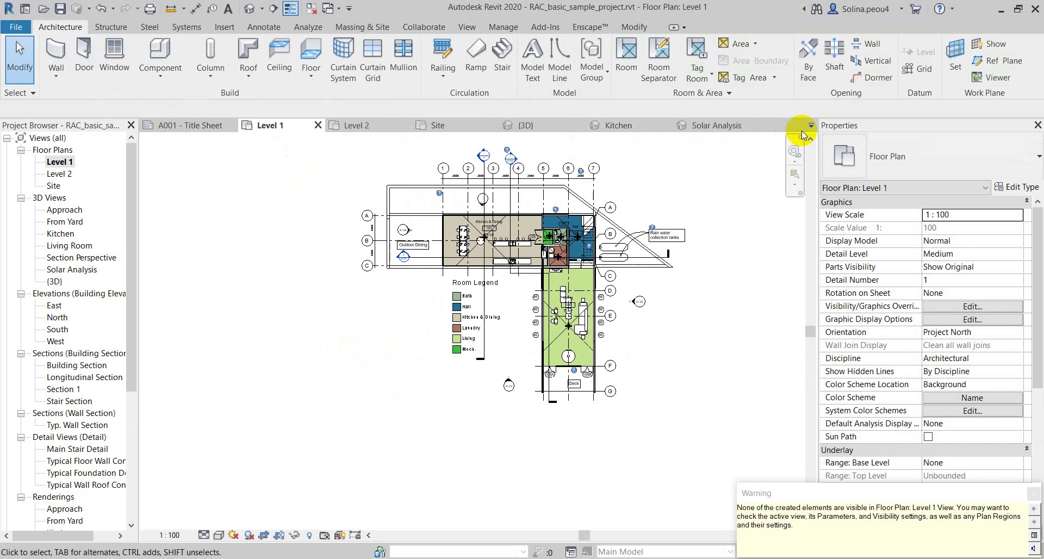
click(16, 28)
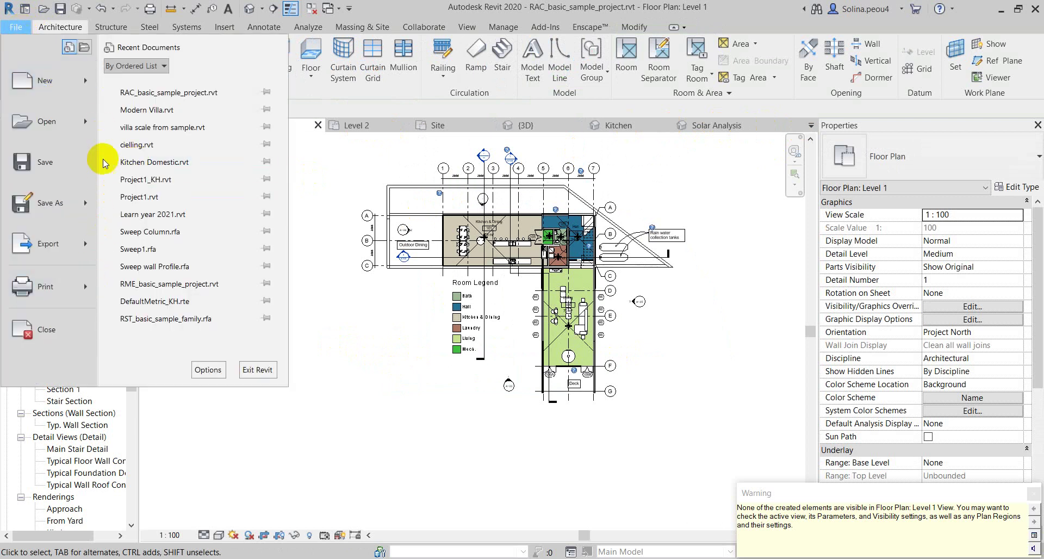
mouse_move(48, 243)
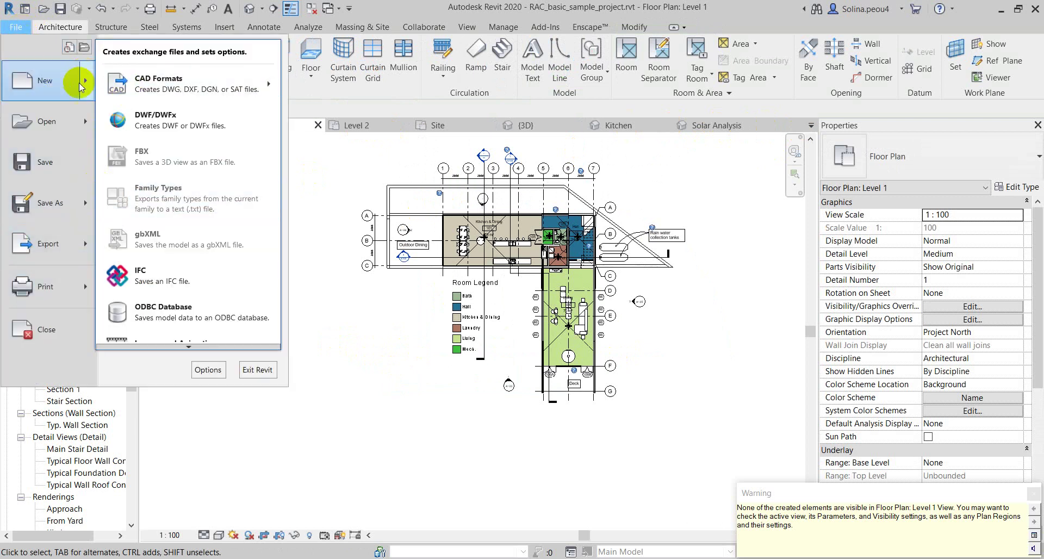
mouse_move(46, 80)
click(315, 93)
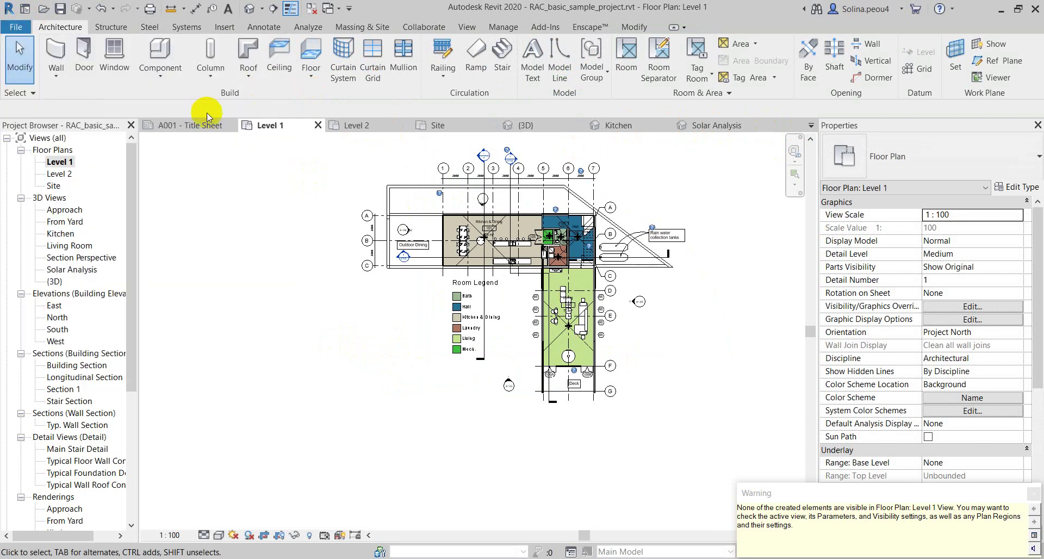
Close the remaining Level, Kitchen and Building Section views, then close the project without saving
click(219, 125)
click(219, 125)
click(219, 125)
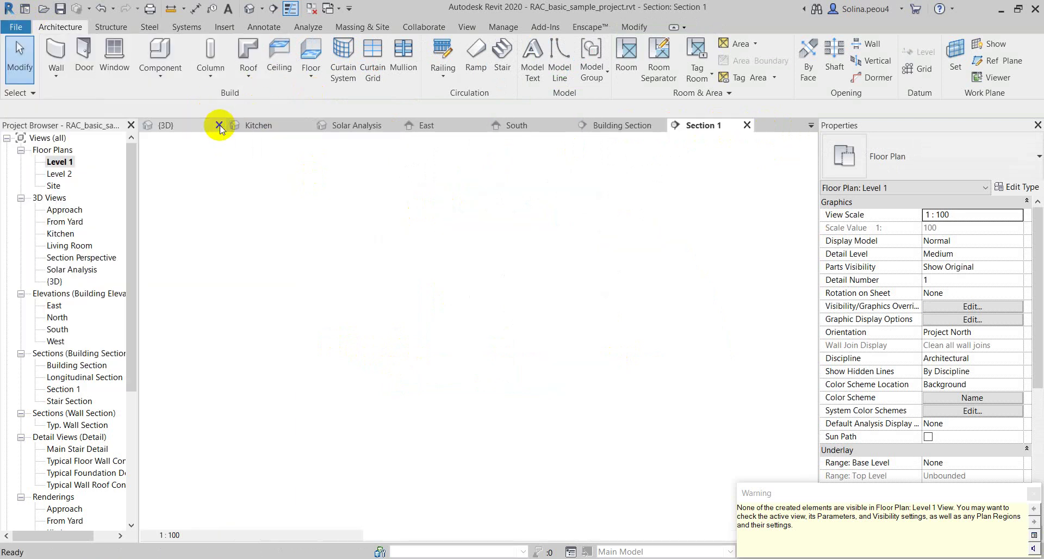
click(219, 125)
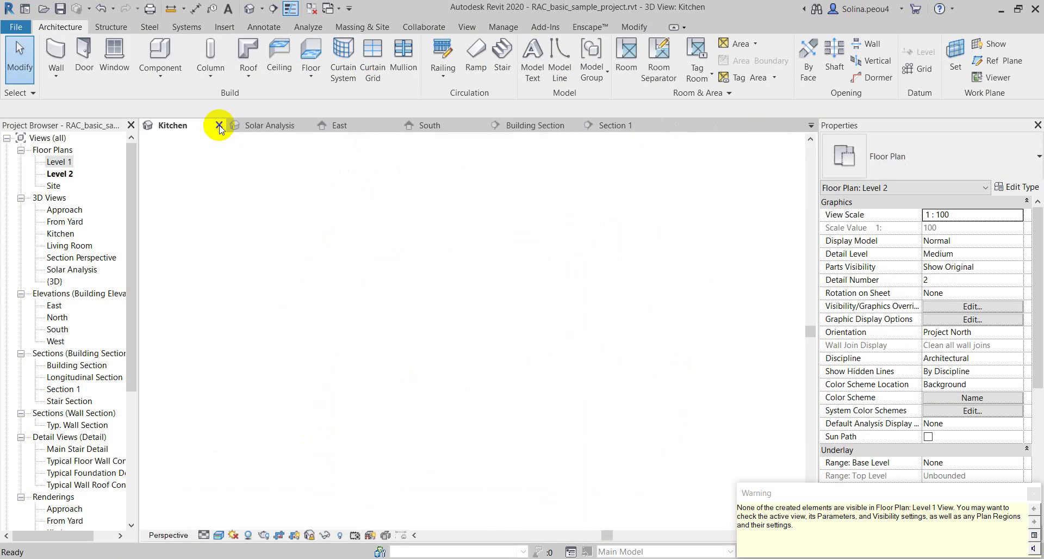
click(219, 125)
click(219, 125)
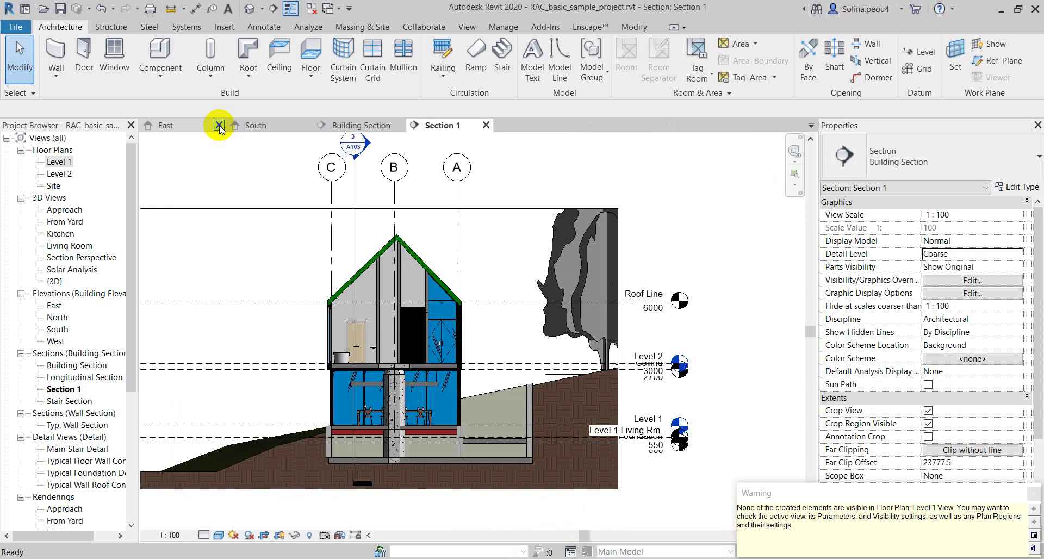
click(219, 125)
click(219, 125)
click(220, 127)
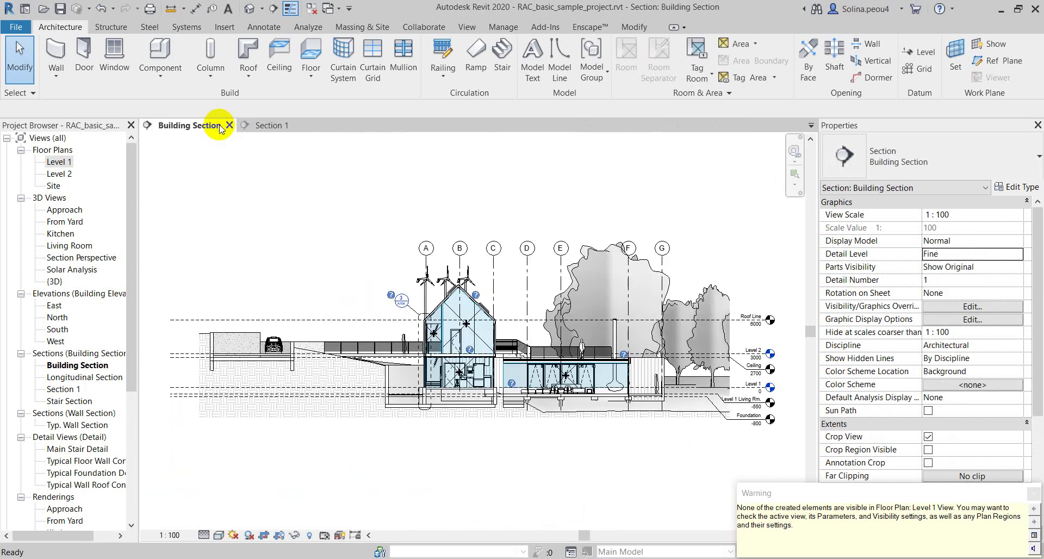
click(228, 125)
click(219, 125)
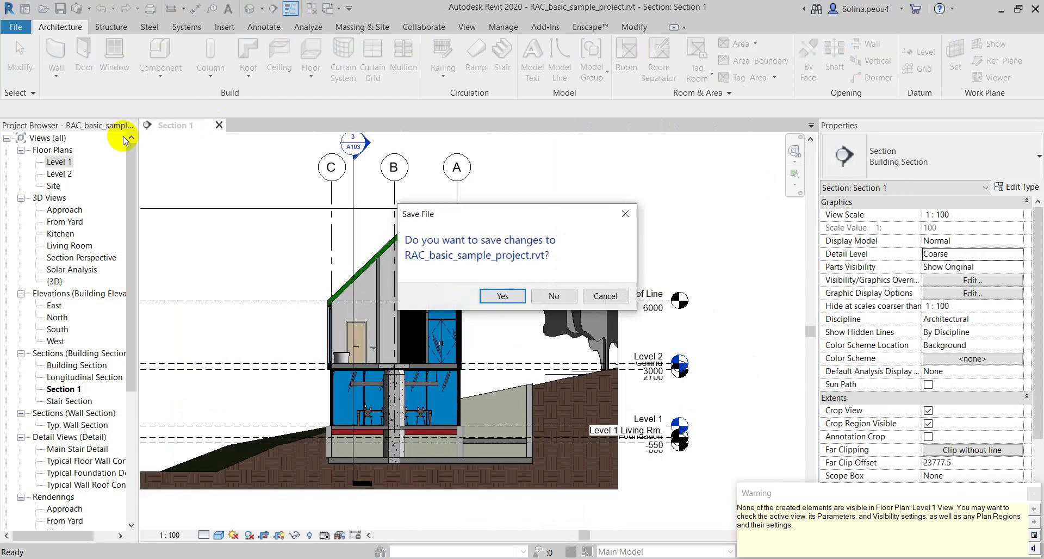
click(548, 301)
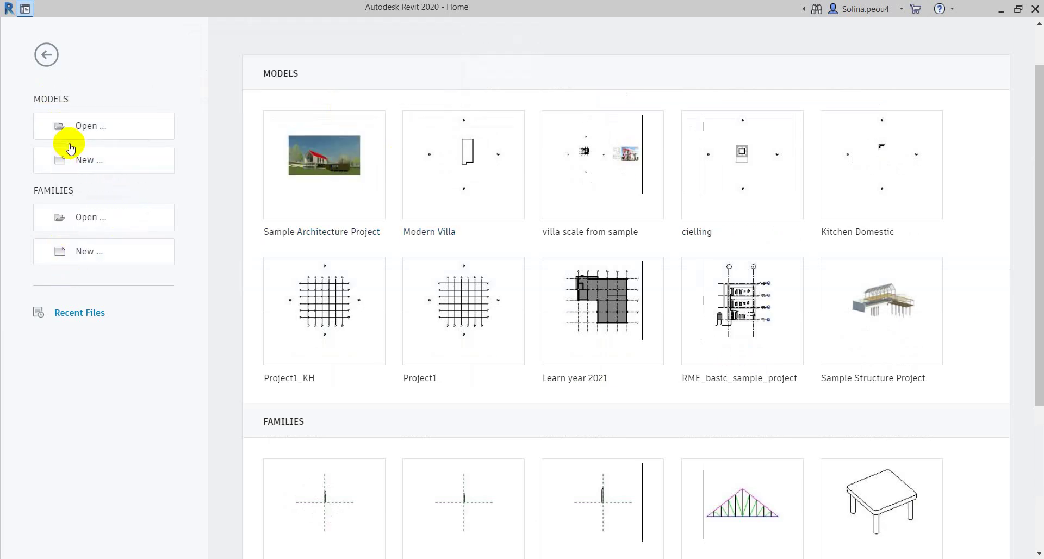
Create a new project from the DefaultMetric template
click(90, 169)
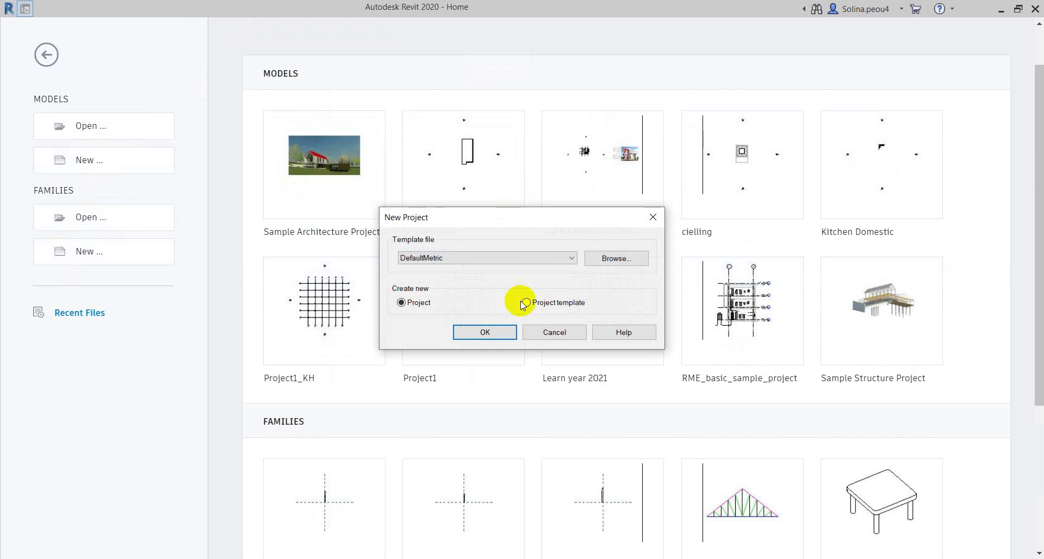
click(507, 333)
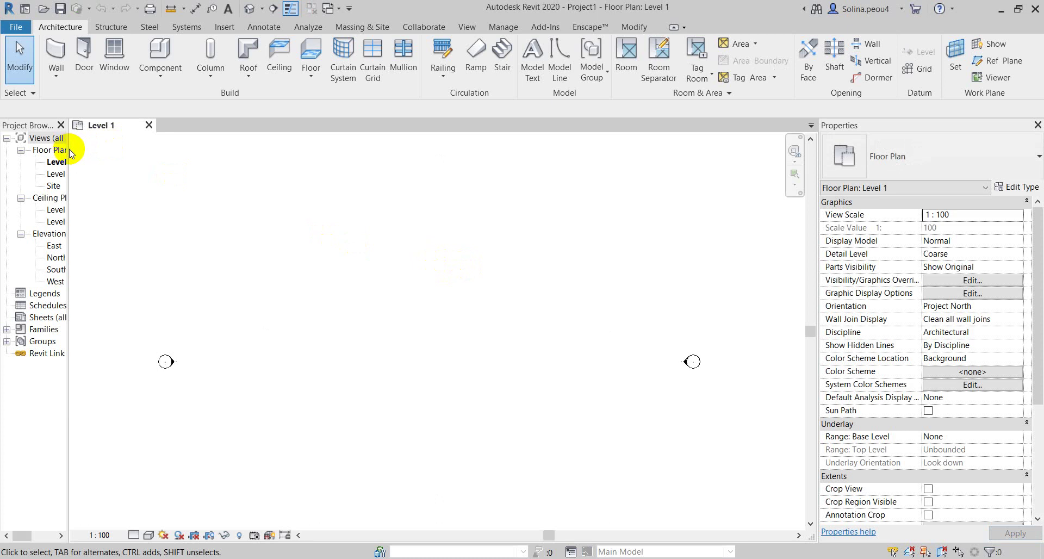
Chain three Generic - 200mm walls on Level 1: 19000 top, 12000 right, and the bottom wall
drag(68, 147, 116, 147)
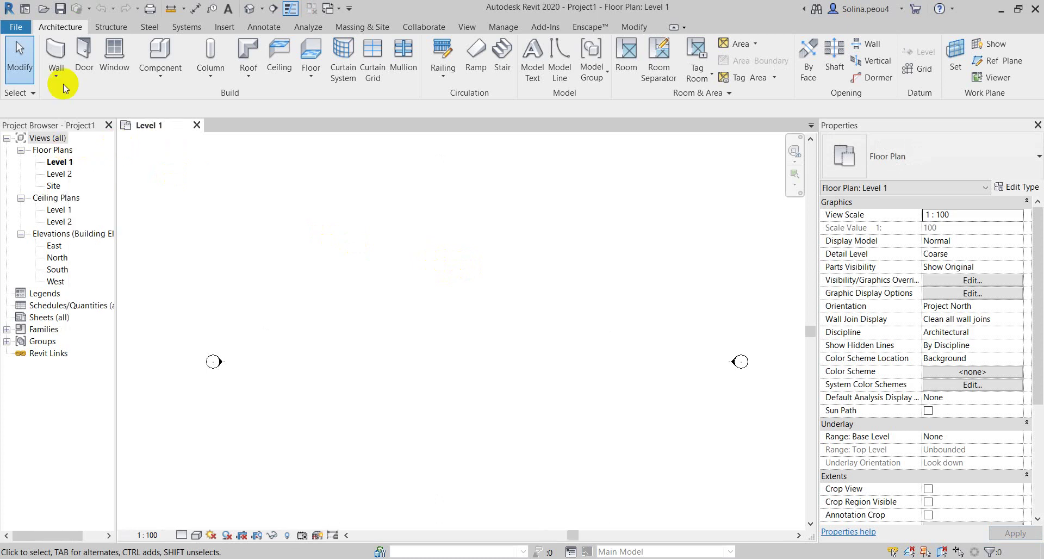
click(57, 60)
click(359, 272)
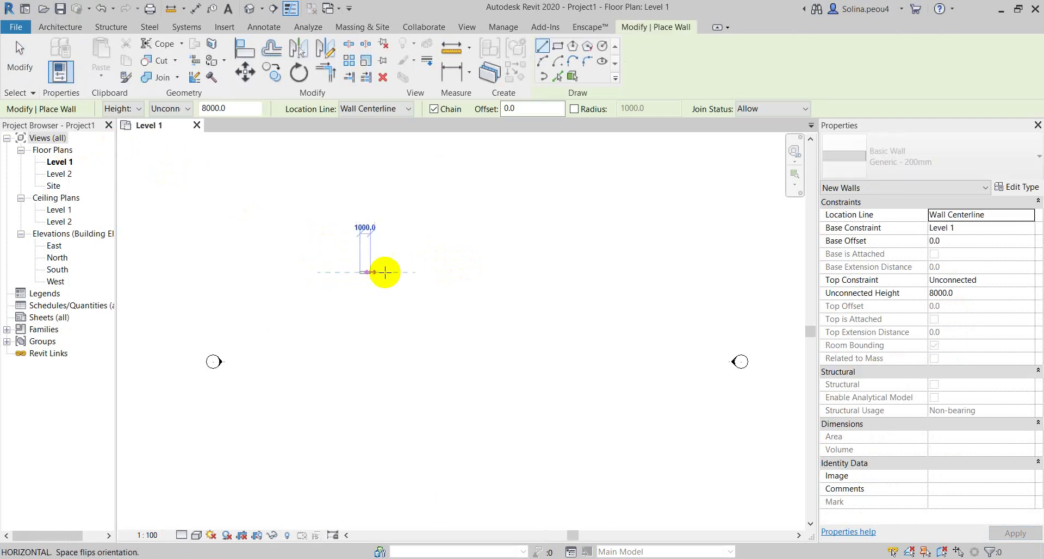
click(559, 272)
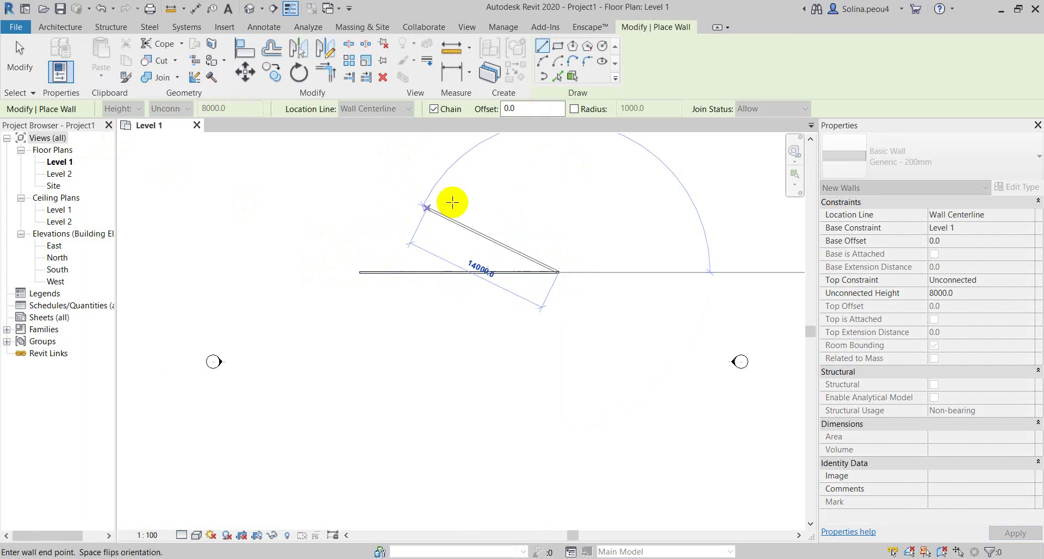
click(558, 397)
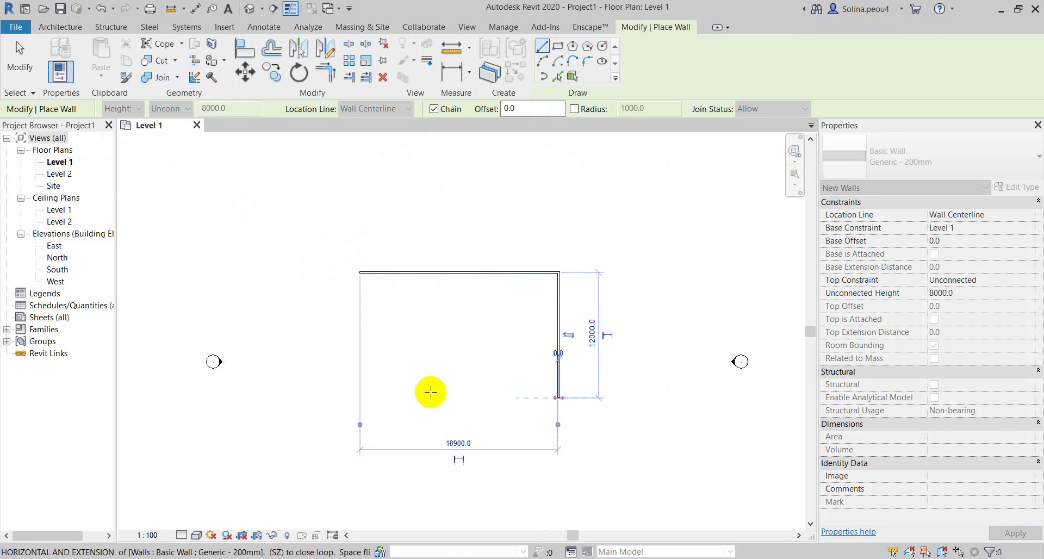
click(360, 397)
key(Escape)
Check the walls in the {3D} view, then add the left wall on Level 1 to close the rectangle
scroll(384, 359, up, 2)
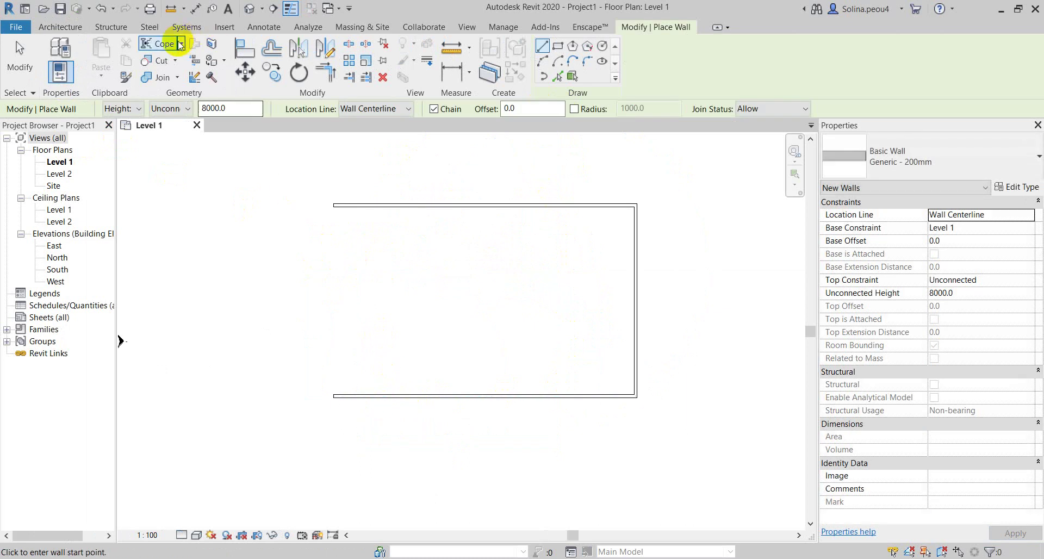
click(247, 10)
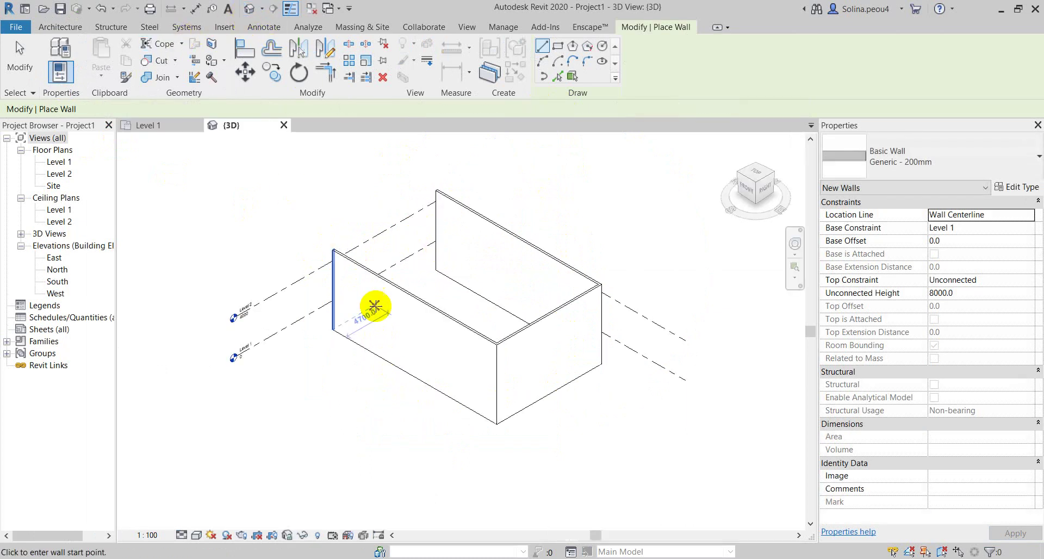
scroll(373, 302, up, 2)
mouse_move(358, 301)
shift+middle_down()
mouse_move(441, 285)
mouse_move(455, 235)
shift+middle_up()
scroll(410, 321, up, 2)
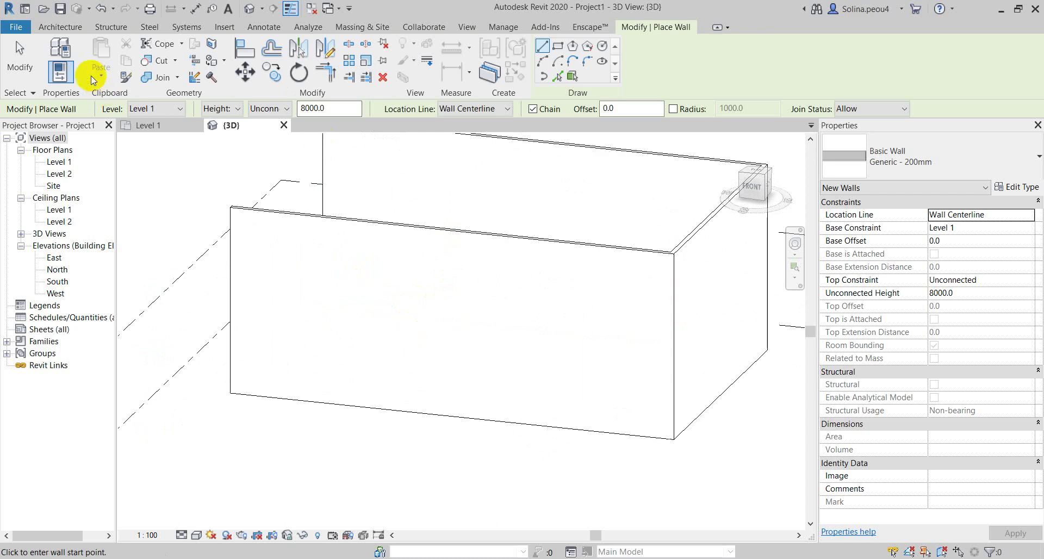
click(148, 125)
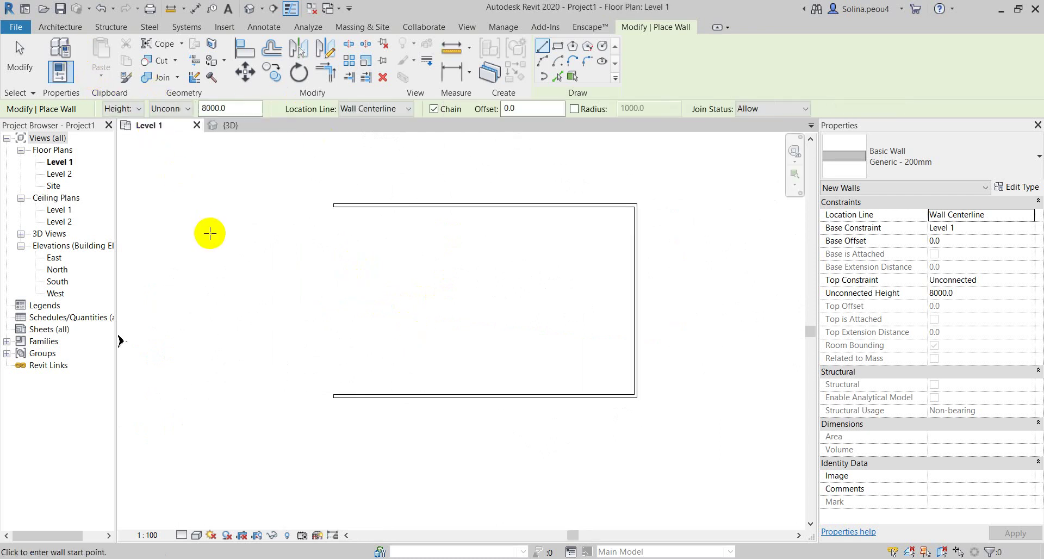
click(334, 205)
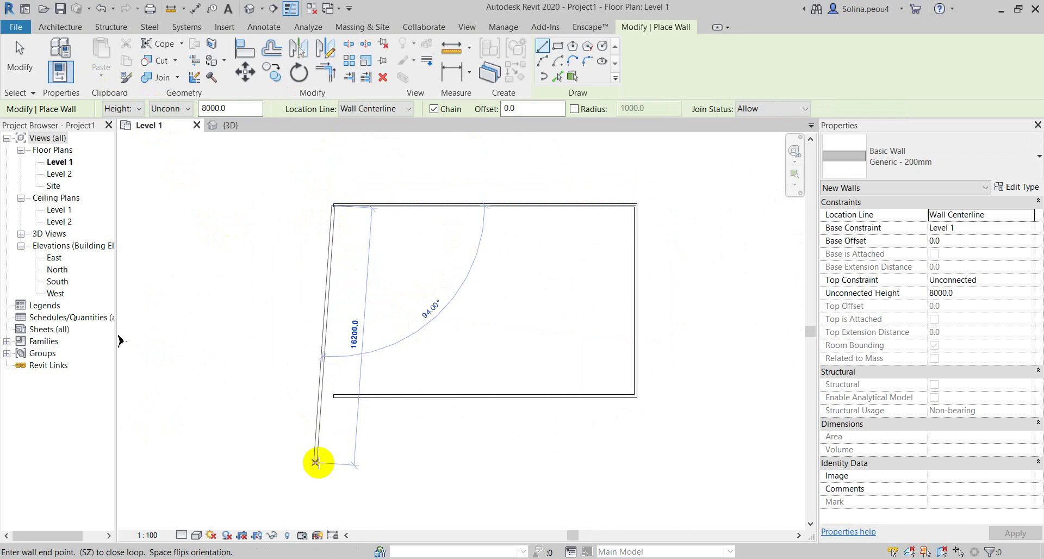
click(333, 396)
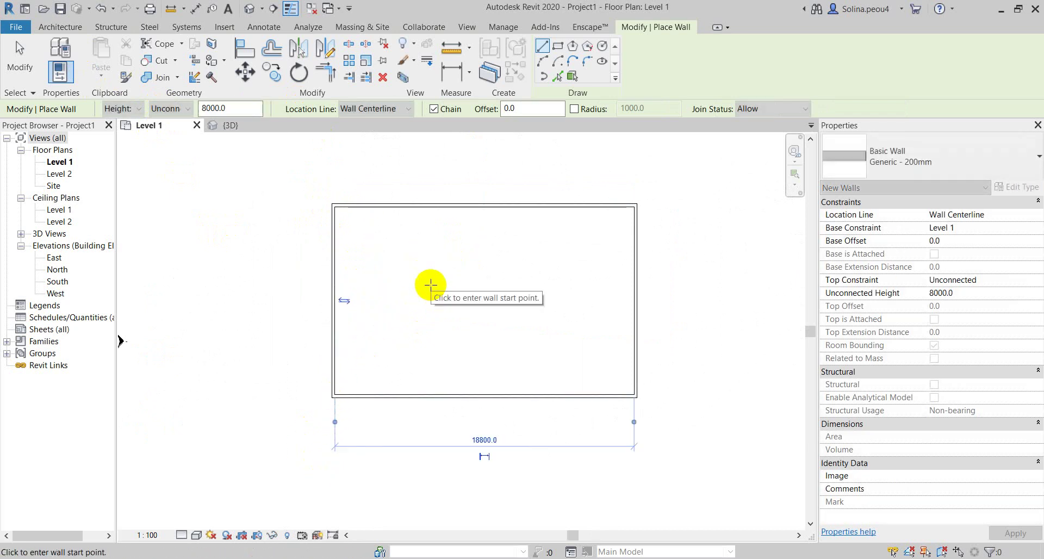
View the four walls in the North elevation, then reopen the Level 1 floor plan
double_click(59, 272)
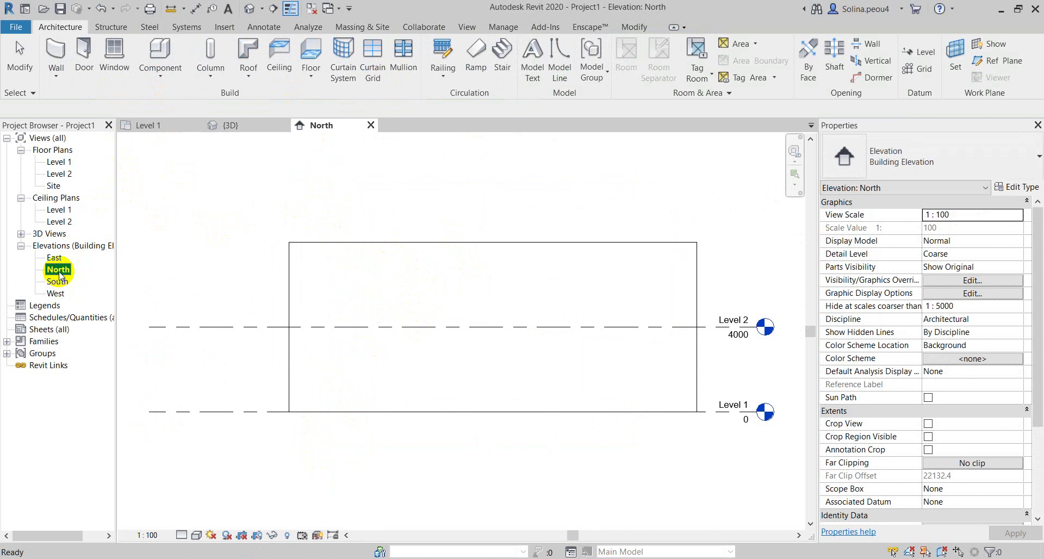
double_click(62, 163)
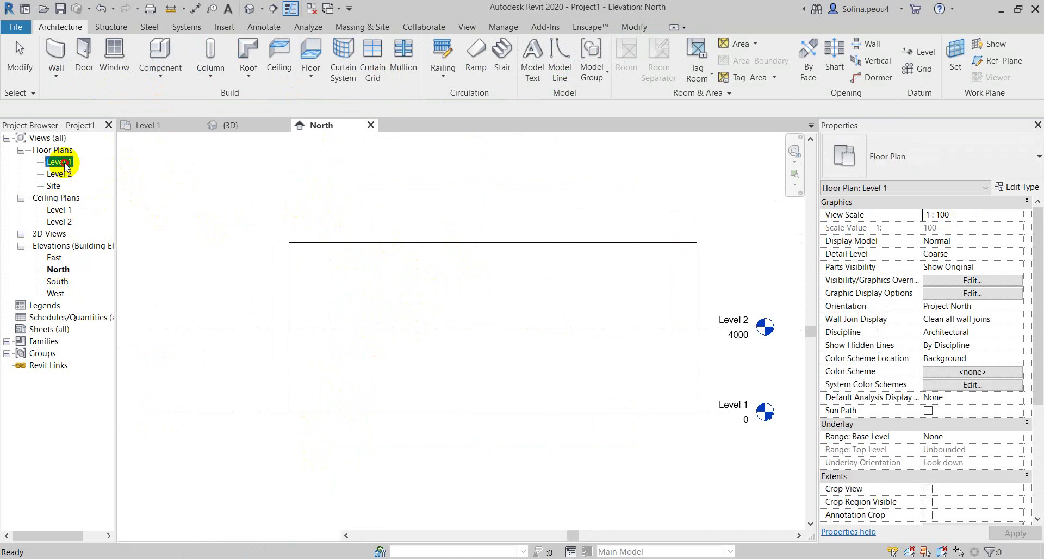
scroll(181, 282, down, 2)
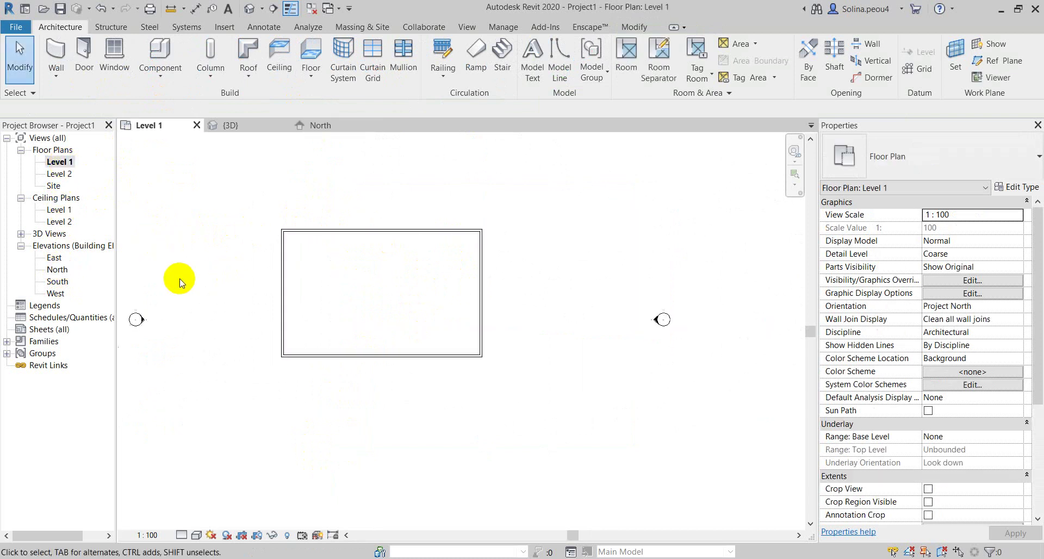
scroll(315, 289, up, 2)
scroll(335, 301, down, 1)
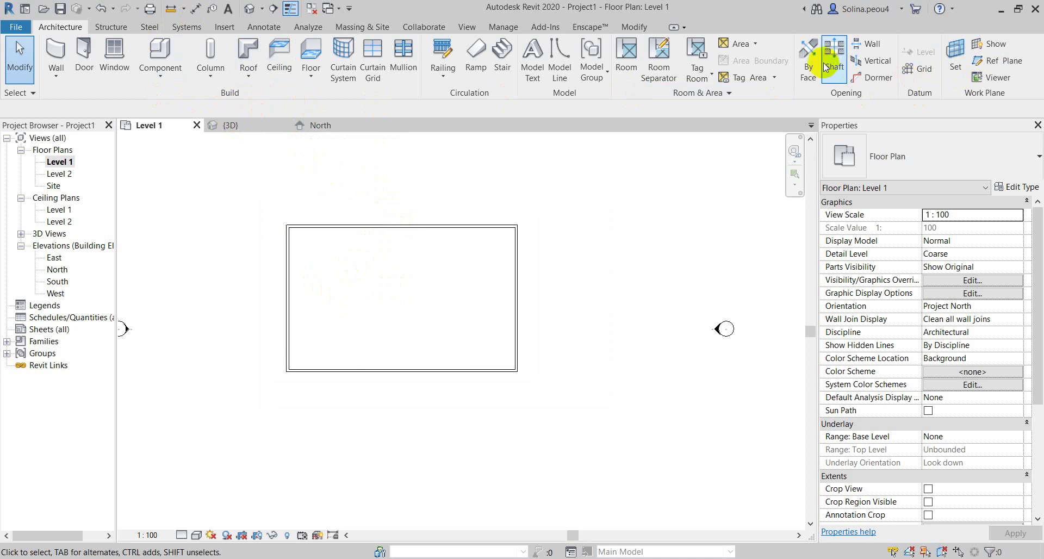
Show the {3D} view of the wall box, cancelling the opening tools and returning to Architecture
click(872, 47)
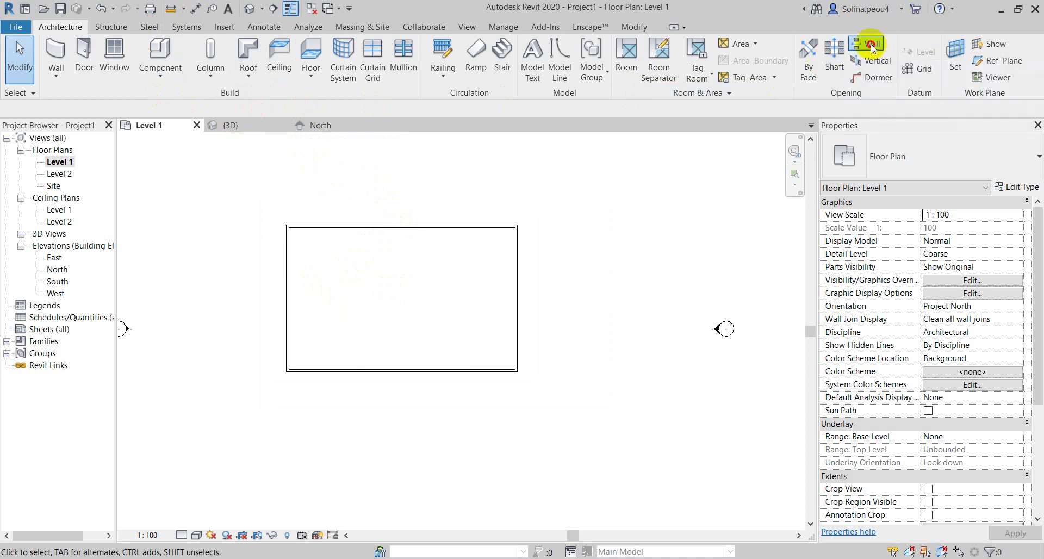
scroll(330, 378, up, 2)
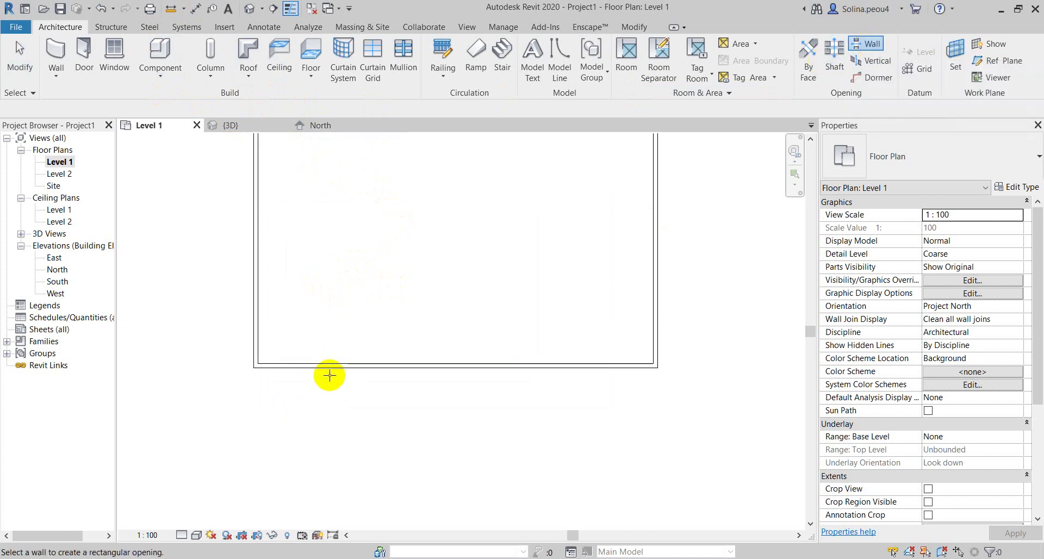
scroll(329, 370, up, 2)
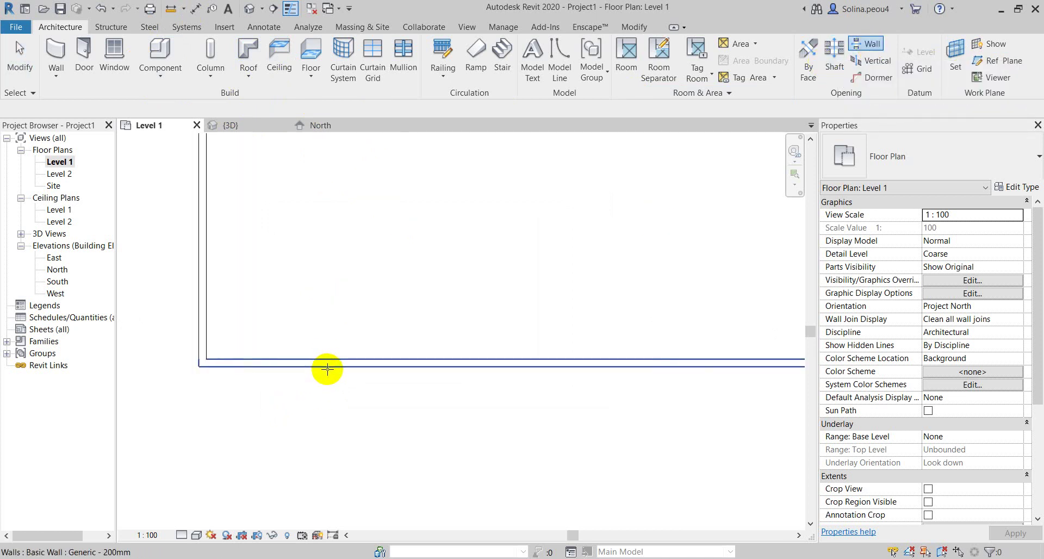
click(262, 126)
key(Escape)
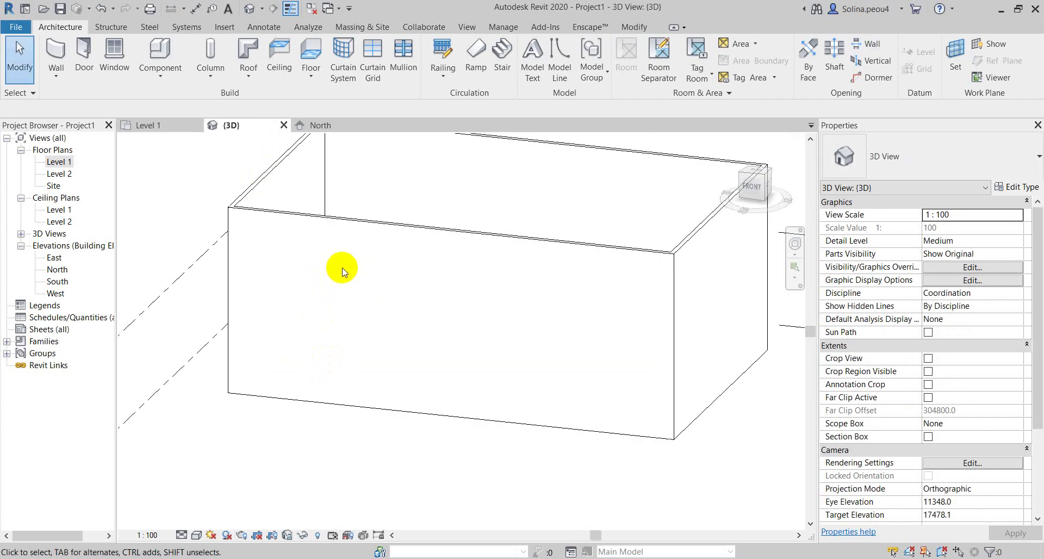
click(815, 70)
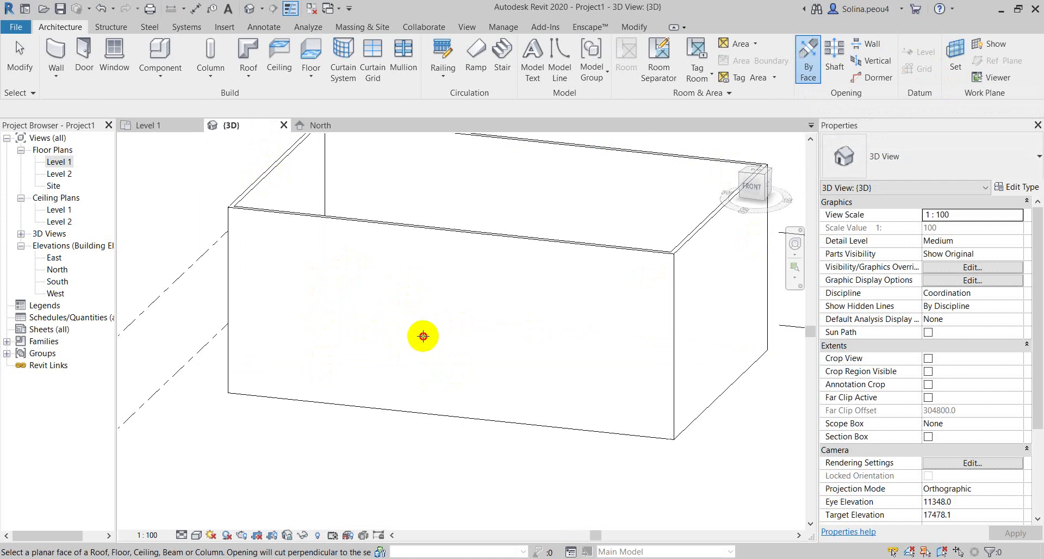
scroll(551, 273, down, 1)
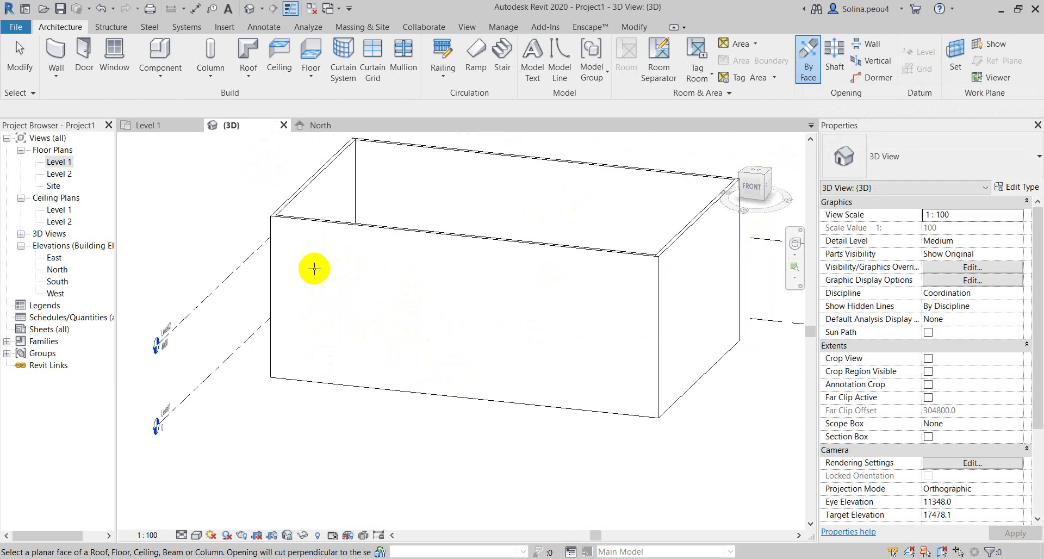
click(630, 26)
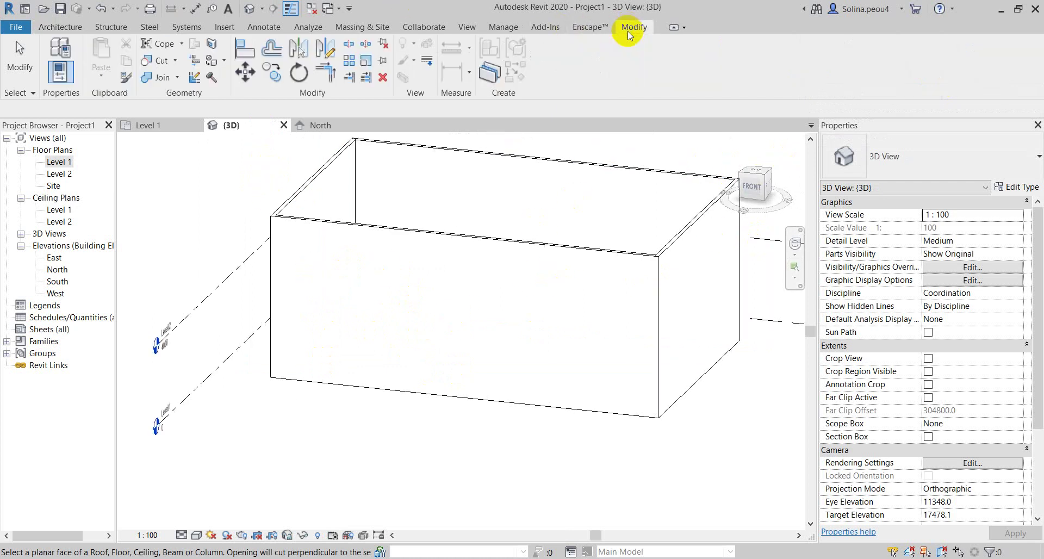
click(60, 26)
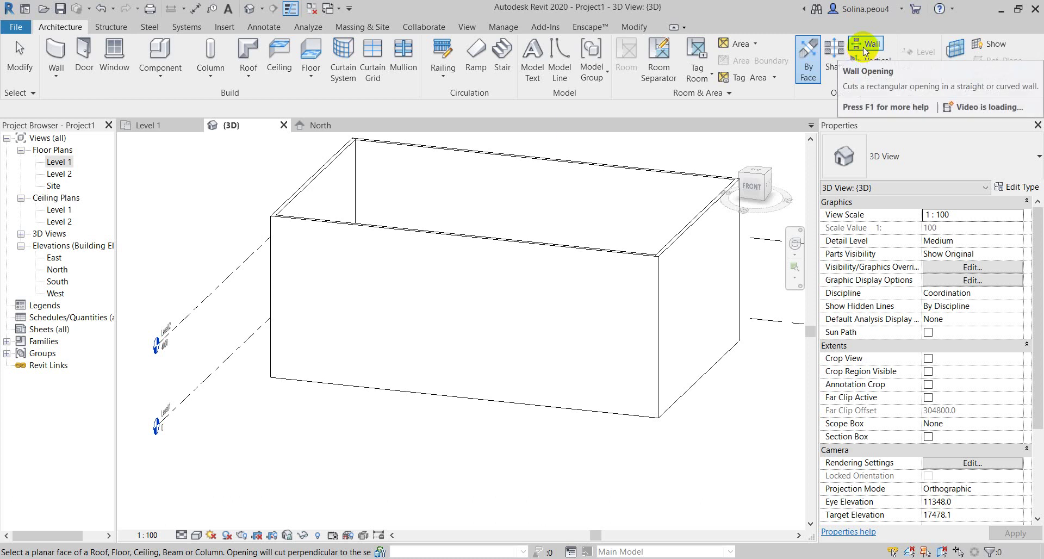
Begin a rectangular wall opening on the box, then abandon it unfinished
click(864, 47)
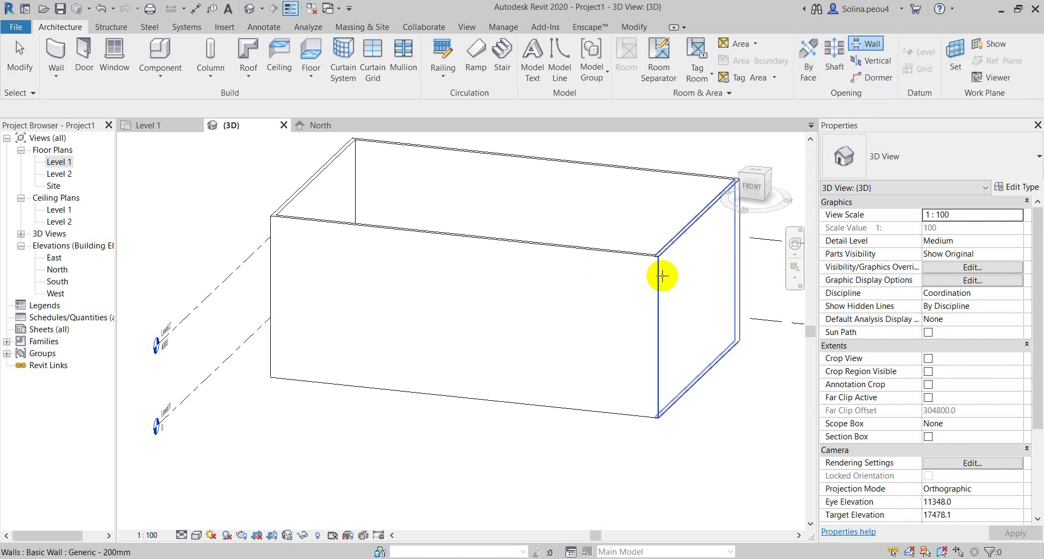
click(662, 276)
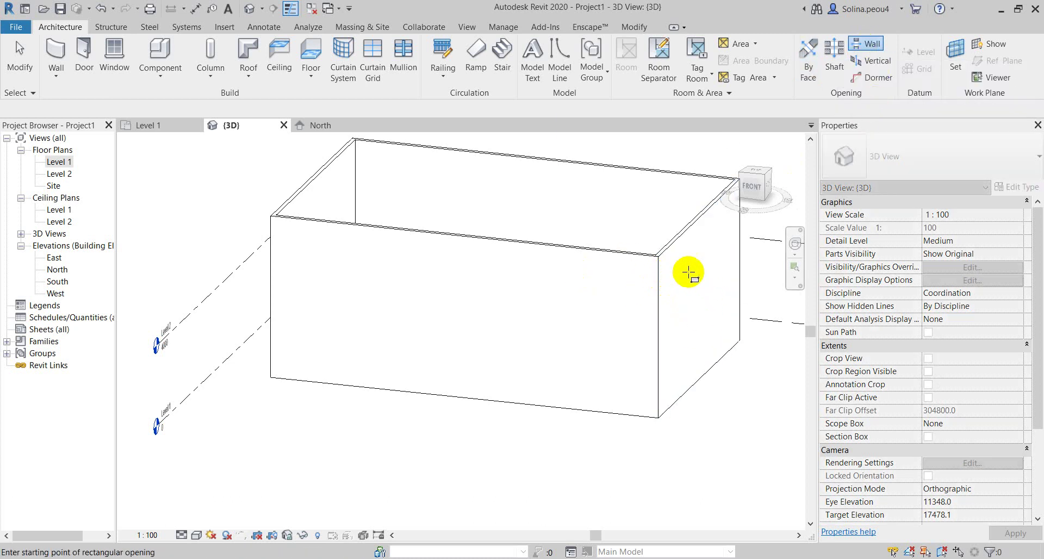
click(688, 268)
scroll(688, 278, up, 4)
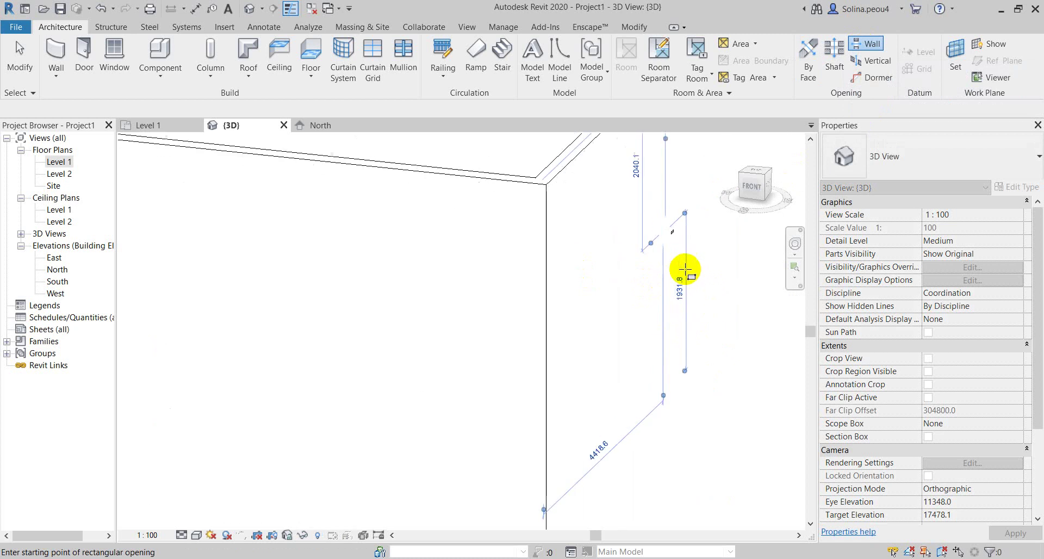
scroll(674, 257, up, 2)
scroll(667, 233, up, 1)
scroll(671, 226, up, 2)
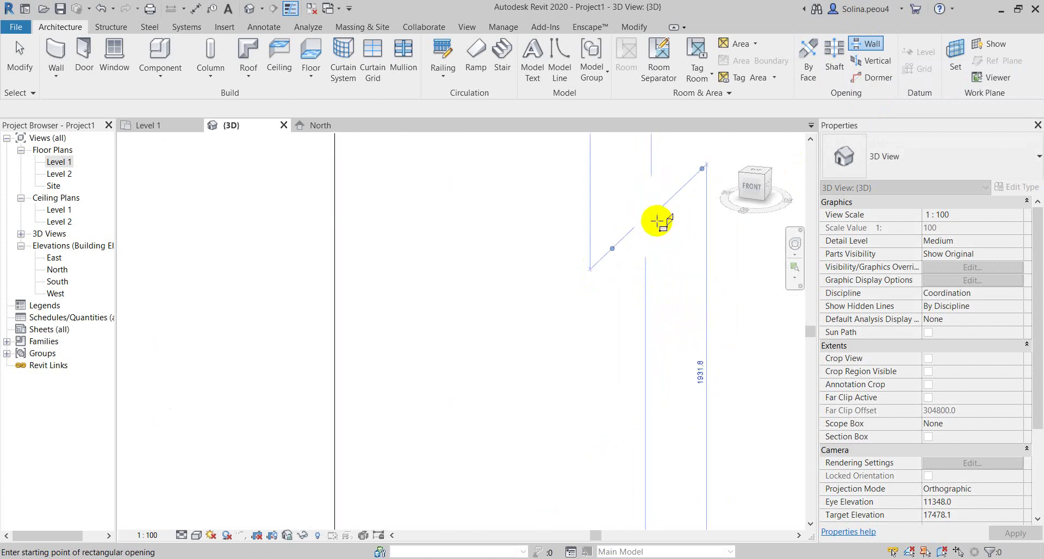
mouse_move(632, 232)
shift+middle_down()
mouse_move(617, 256)
mouse_move(492, 226)
mouse_move(485, 210)
shift+middle_up()
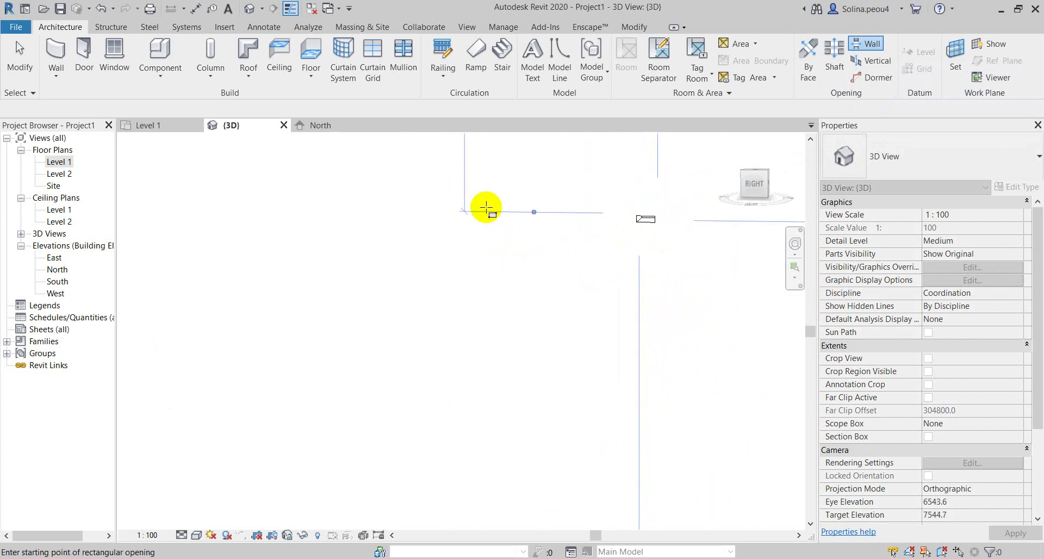
click(20, 54)
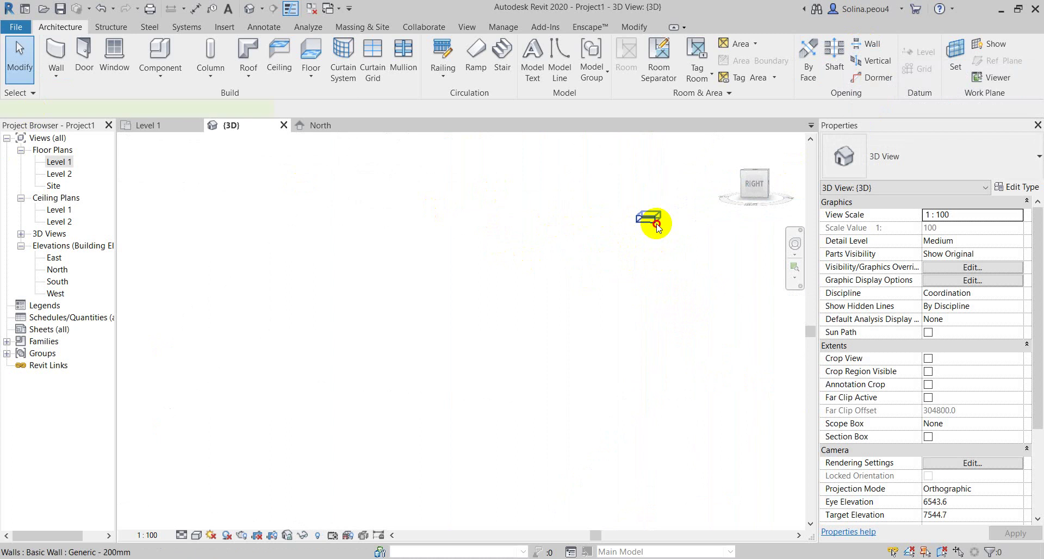
Drag the selected wall's base below Level 1, then undo that change
click(669, 241)
scroll(579, 254, down, 2)
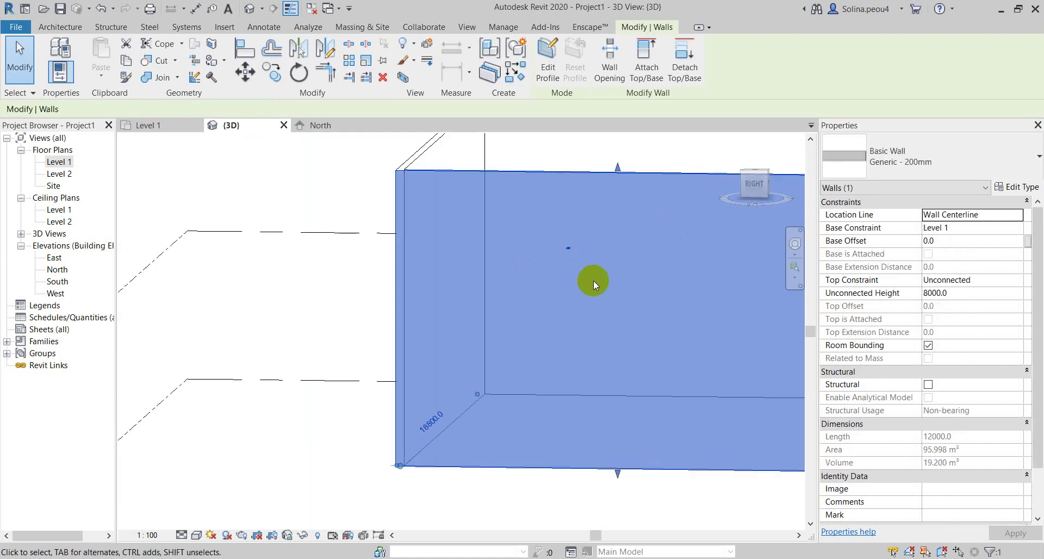
click(612, 450)
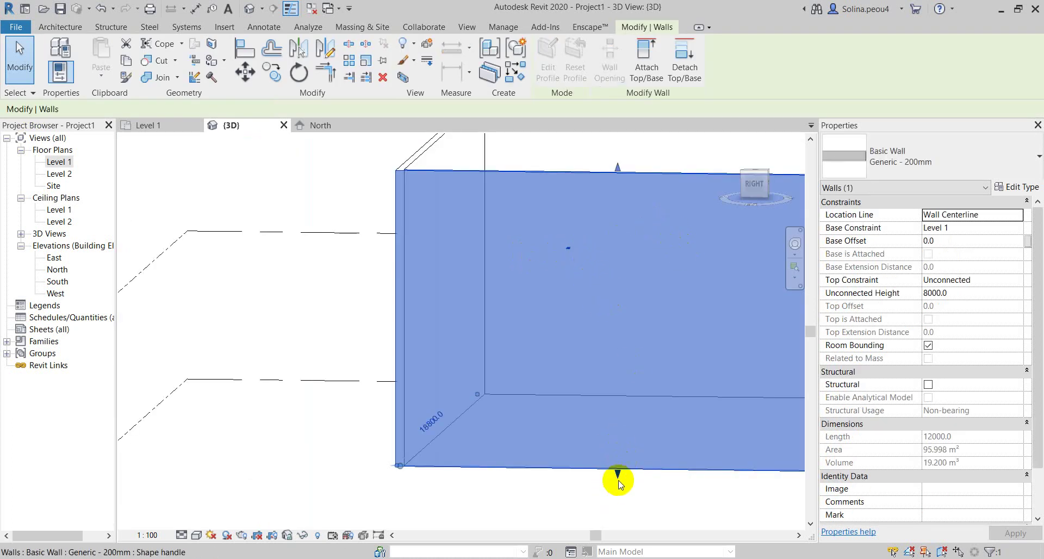
drag(618, 475, 626, 522)
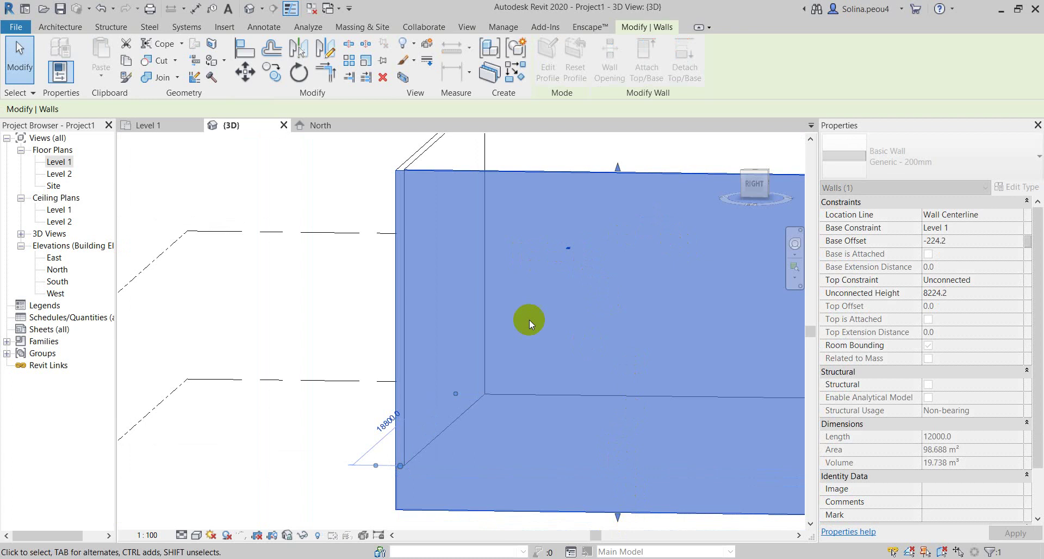
scroll(529, 319, down, 2)
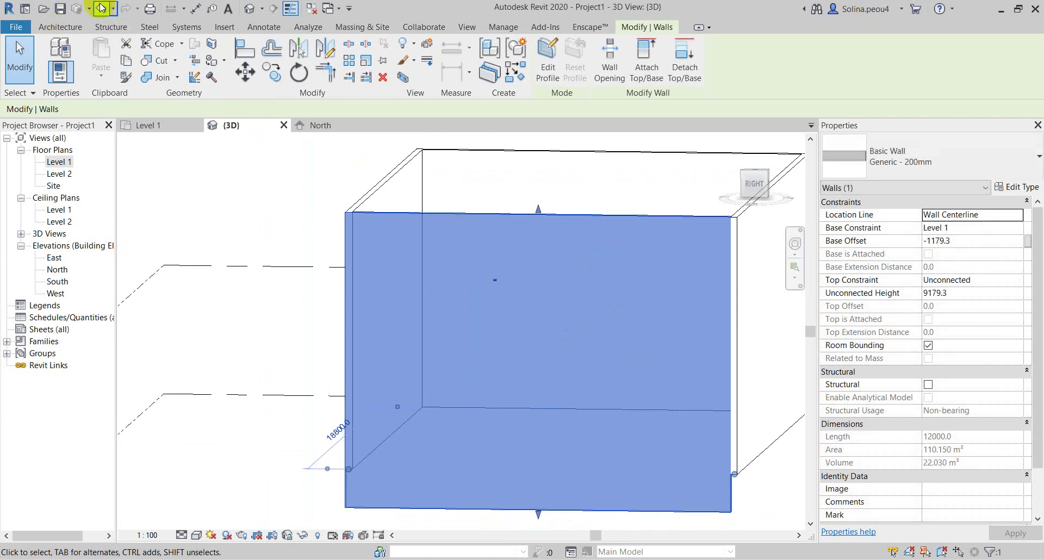
click(101, 8)
Cancel two vertical opening attempts and restart the rectangular Wall opening tool
scroll(456, 303, down, 2)
scroll(540, 268, up, 3)
scroll(543, 247, up, 3)
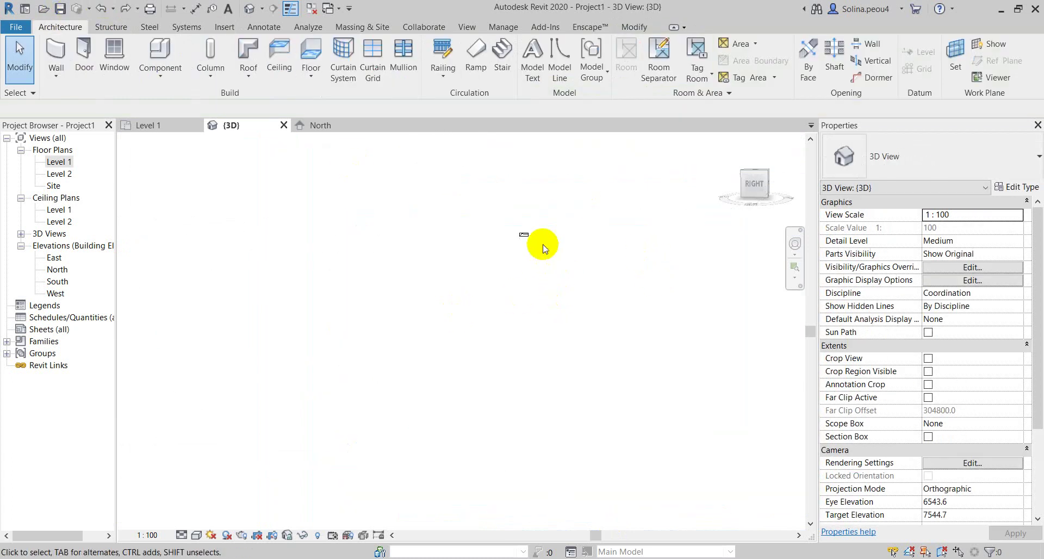
shift+middle_drag(529, 227, 492, 249)
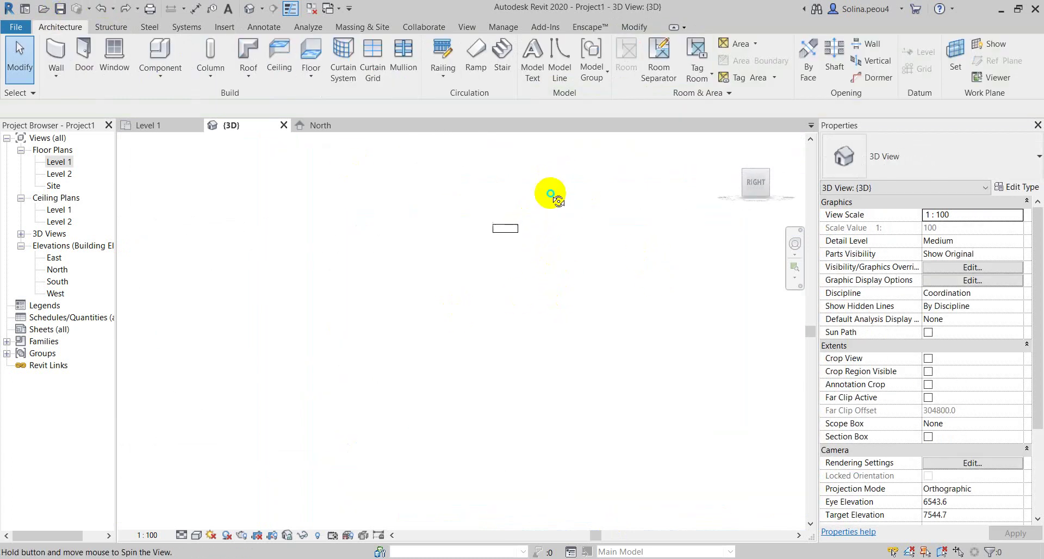
click(874, 60)
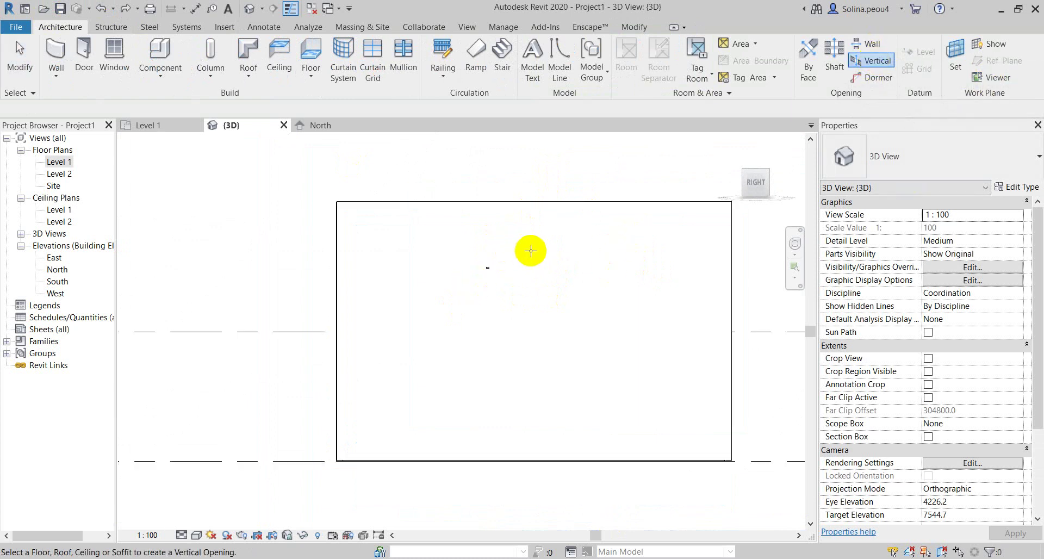
key(Escape)
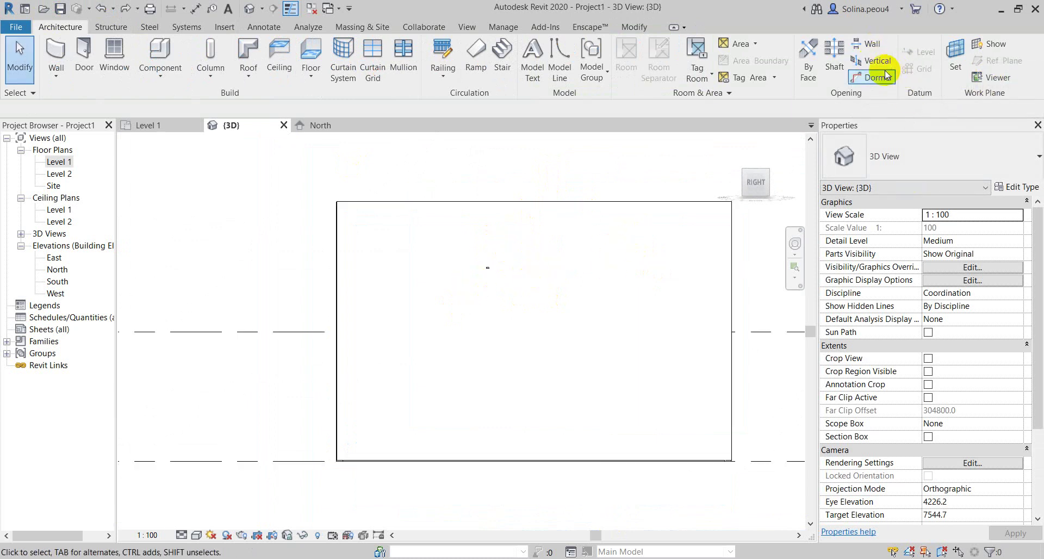
click(870, 62)
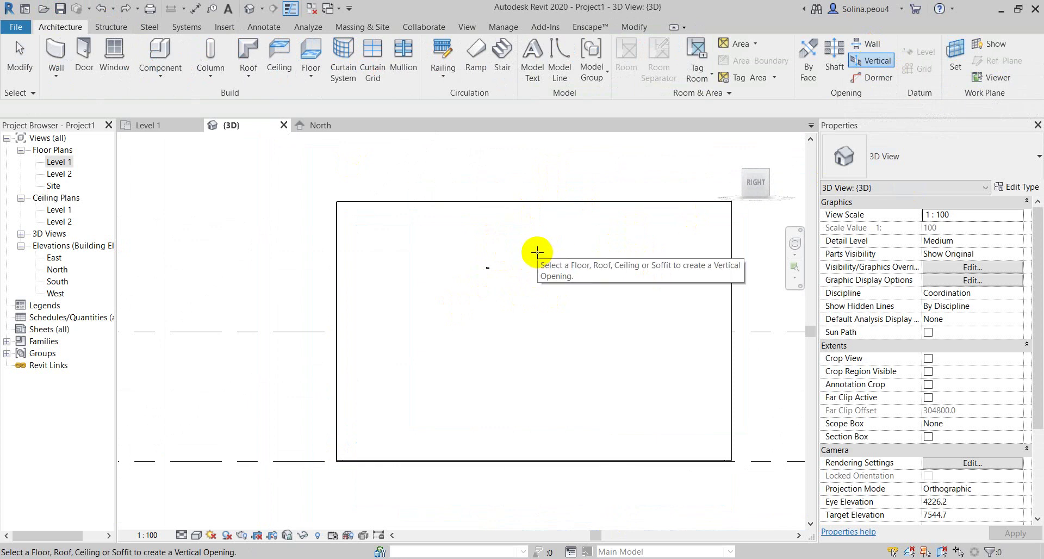
key(Escape)
scroll(722, 296, down, 2)
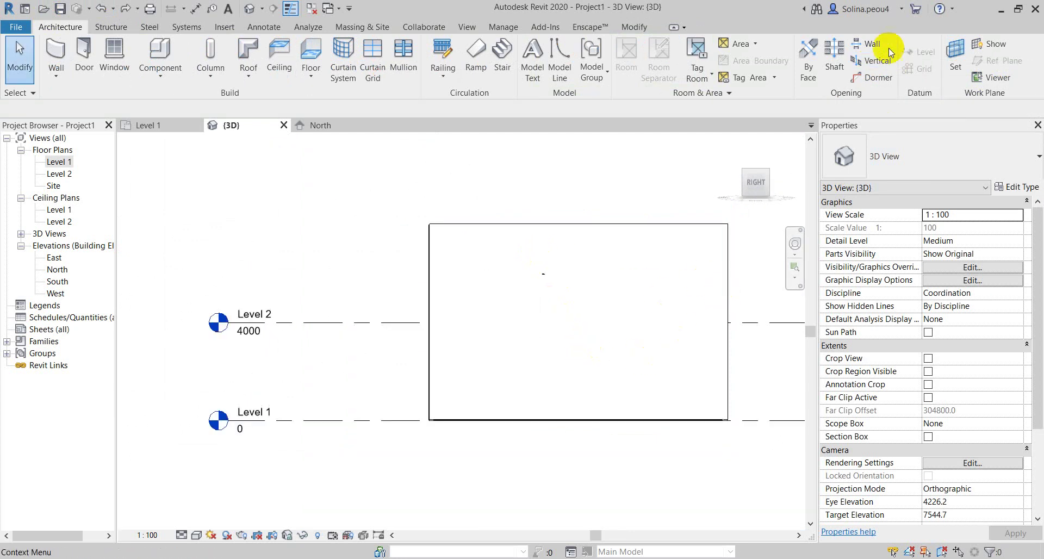
shift+middle_drag(592, 292, 664, 314)
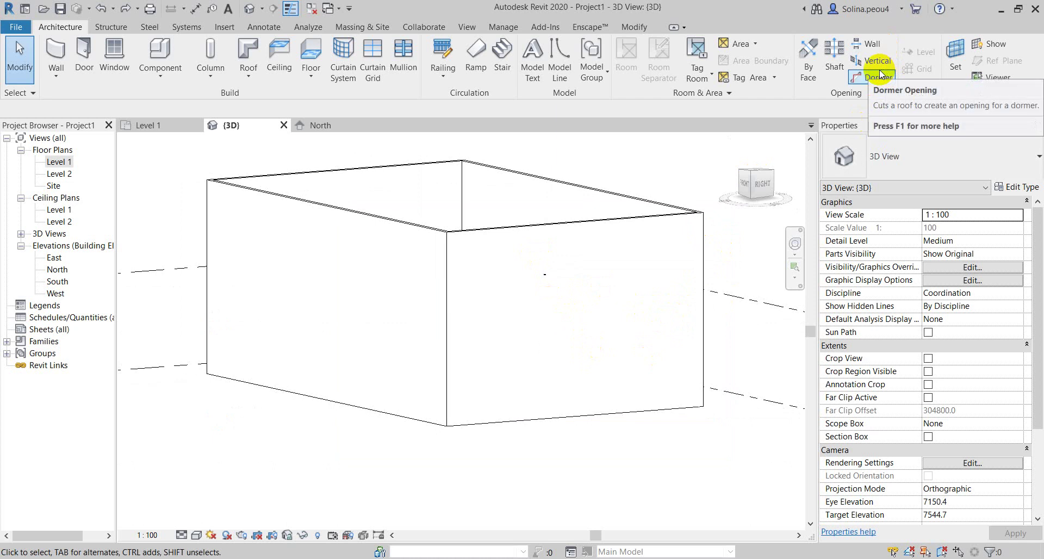
click(867, 44)
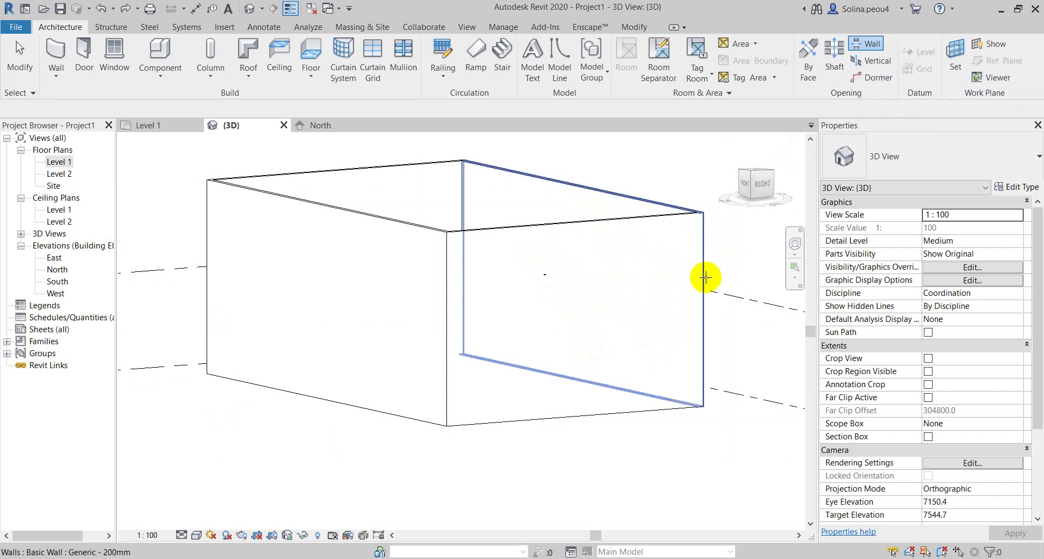
Cut a rectangular opening in the front wall by picking its two corners
click(611, 223)
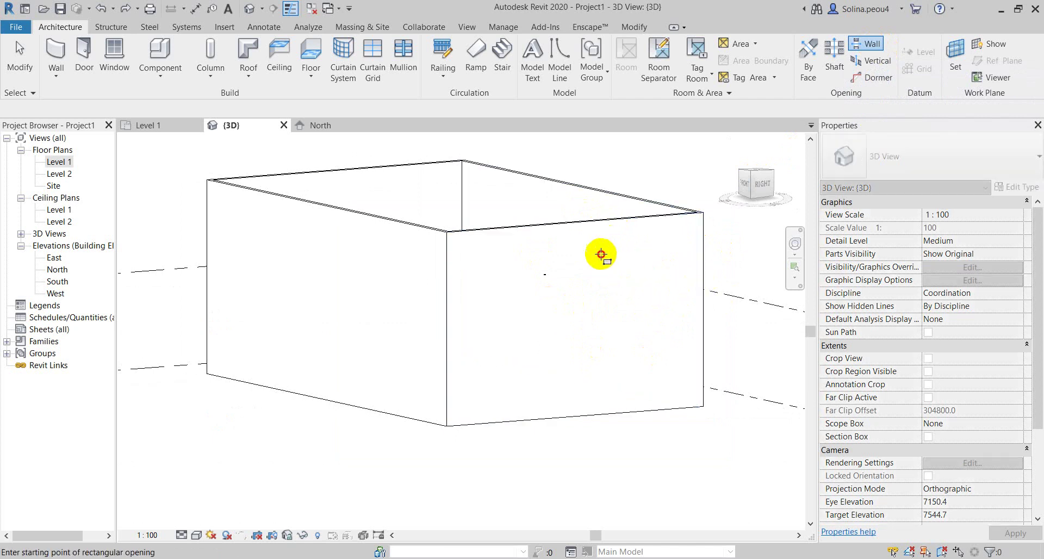
click(585, 259)
click(624, 303)
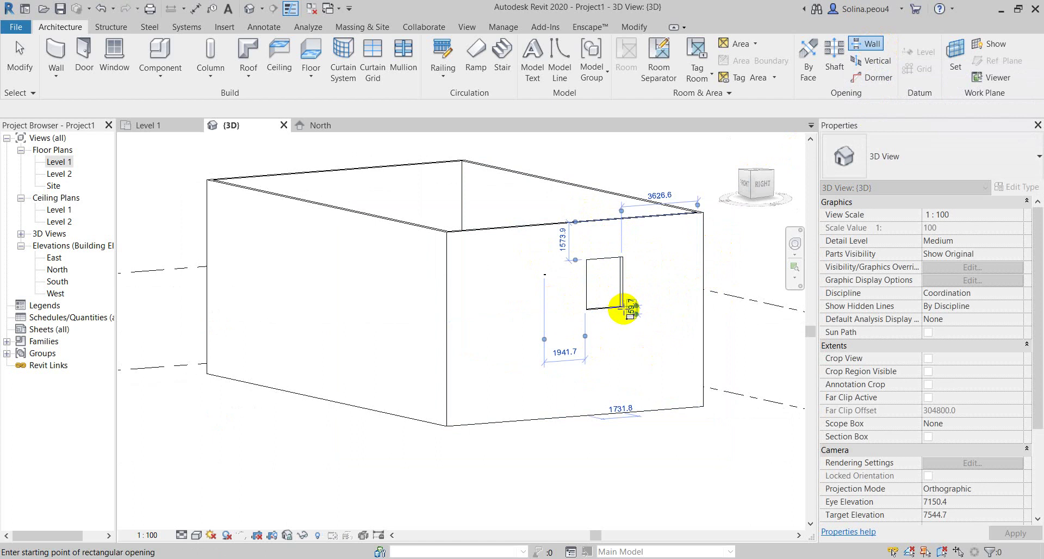
mouse_move(624, 303)
shift+middle_down()
mouse_move(634, 314)
mouse_move(619, 260)
mouse_move(473, 232)
mouse_move(536, 210)
mouse_move(592, 223)
mouse_move(573, 286)
mouse_move(517, 326)
shift+middle_up()
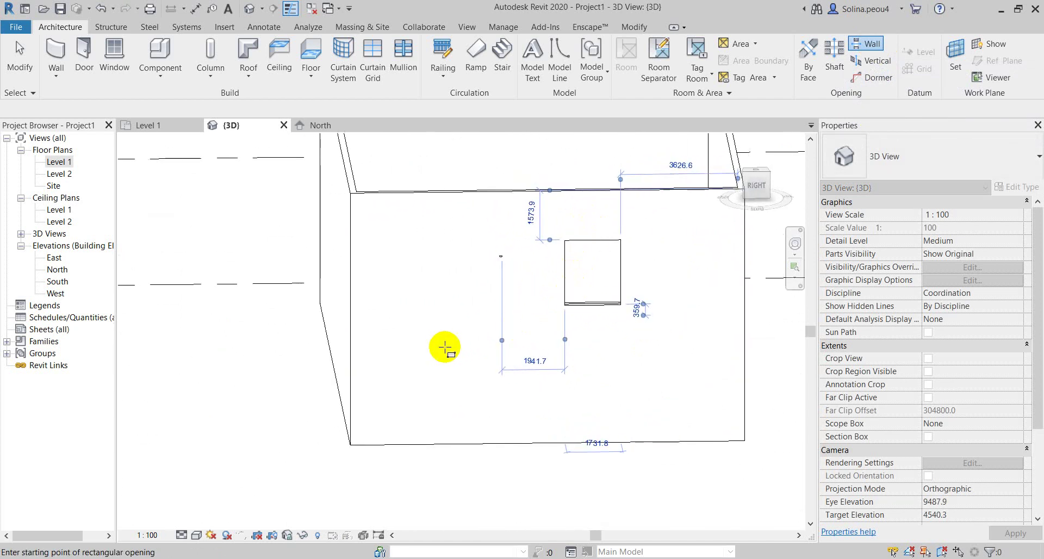
scroll(626, 317, up, 2)
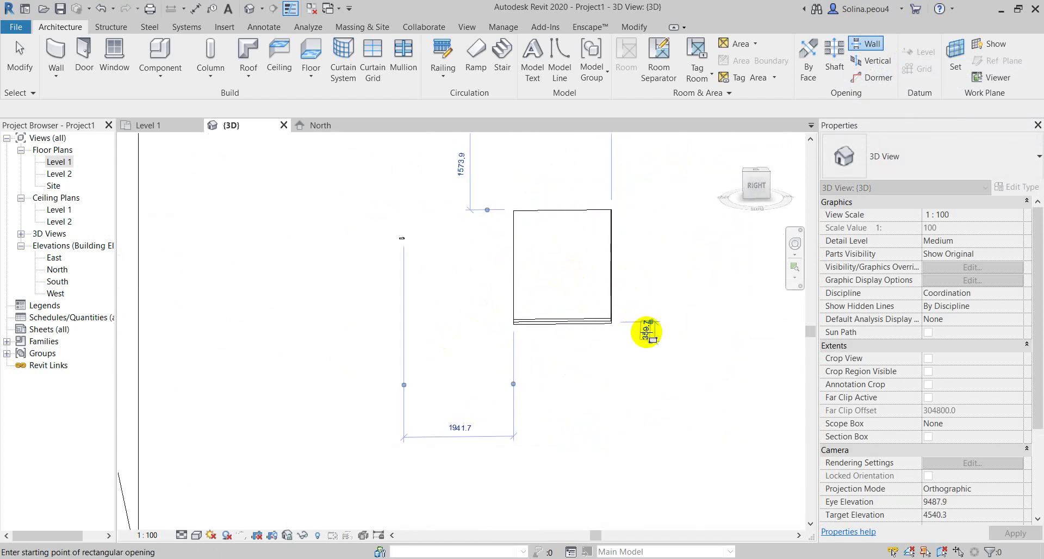
click(20, 61)
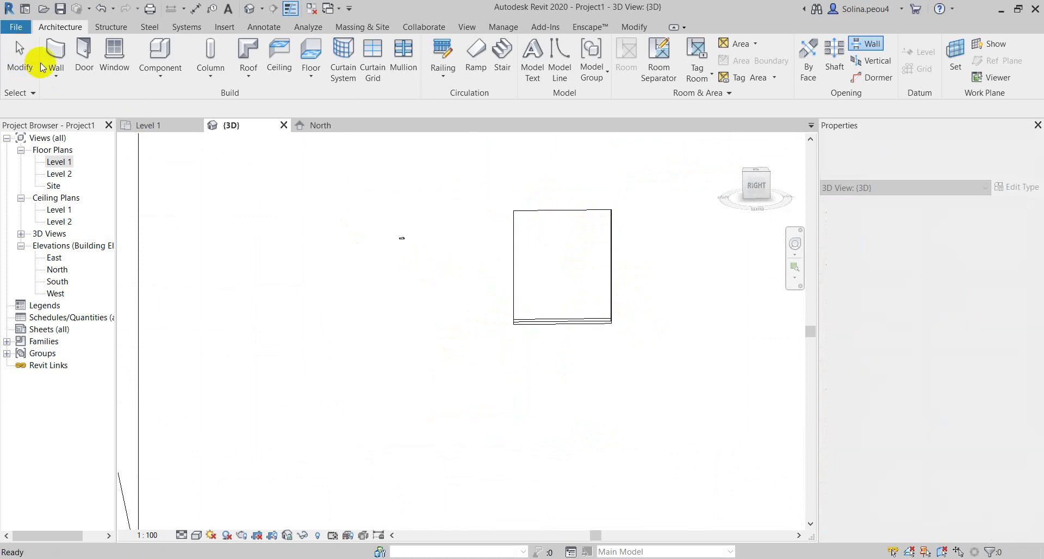
Extend the opening's bottom edge and check its offsets, 3100.0 base to 6426.1 top
click(611, 270)
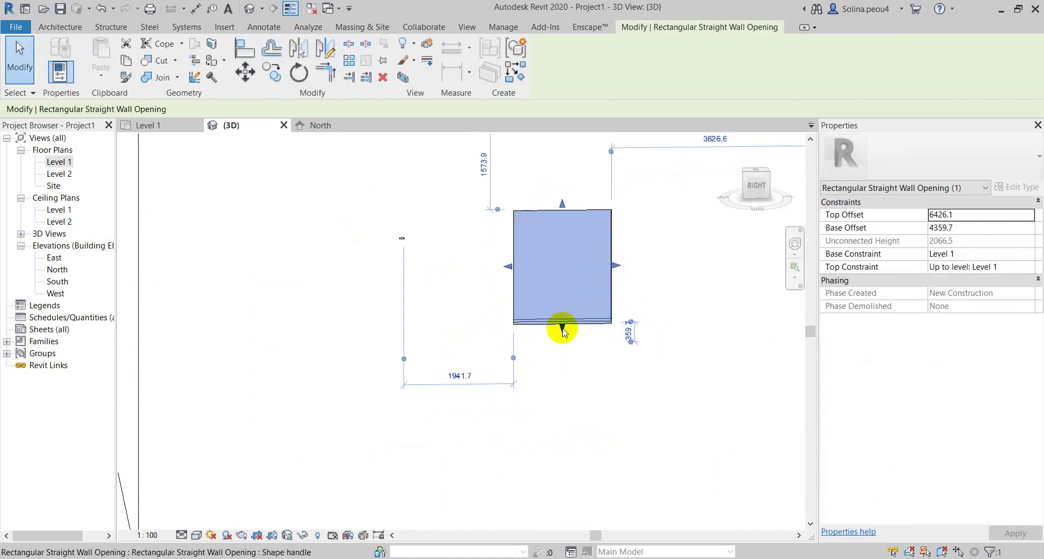
drag(560, 327, 564, 392)
click(970, 216)
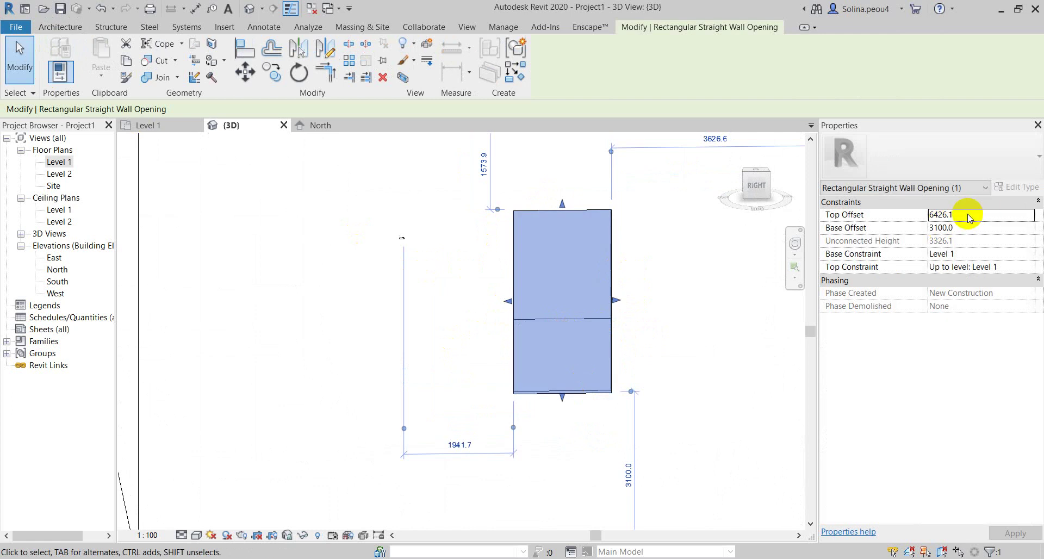
double_click(968, 214)
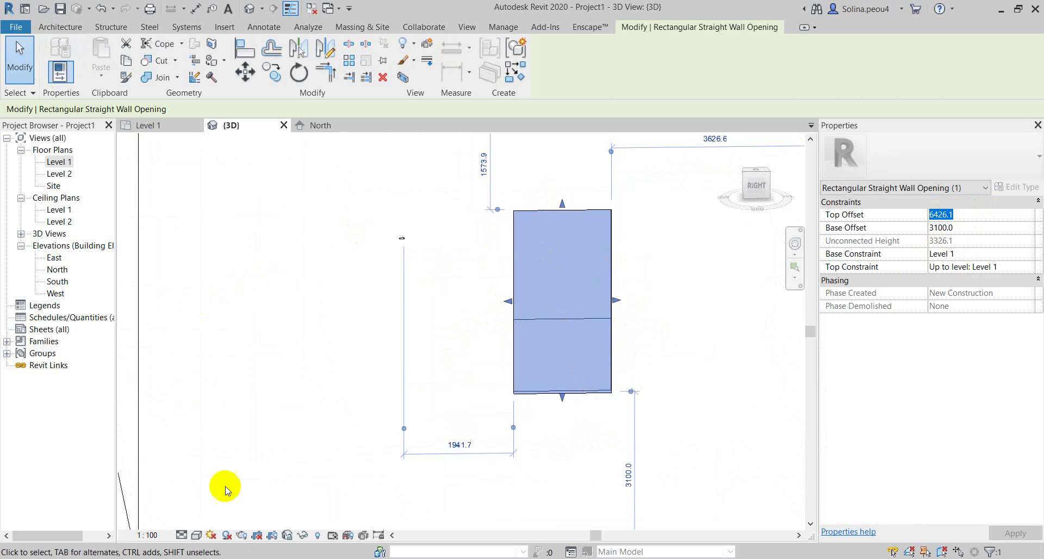
Switch the {3D} view to the Realistic visual style and orbit to face the opening
click(196, 535)
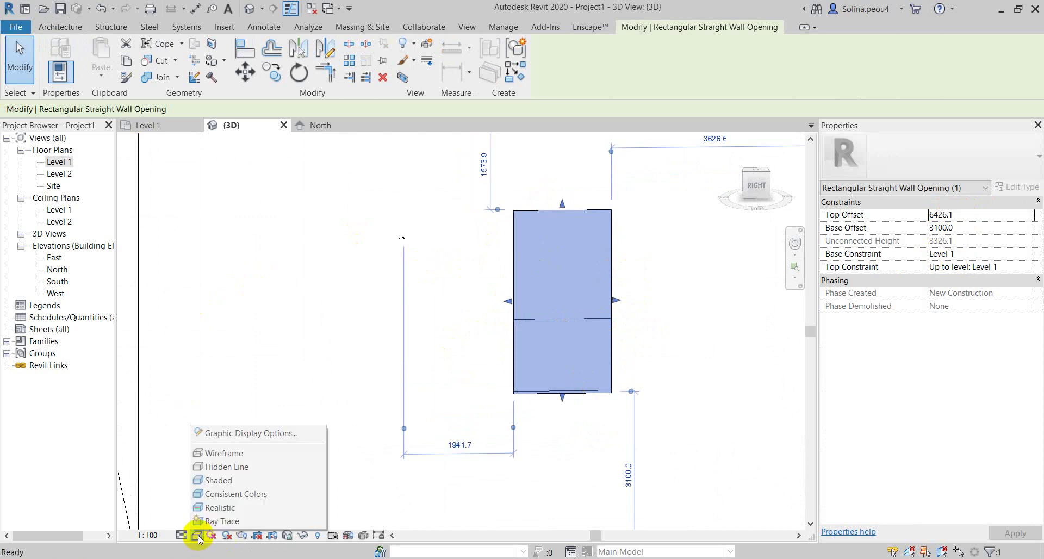
click(228, 507)
shift+middle_drag(578, 310, 433, 277)
scroll(541, 338, down, 5)
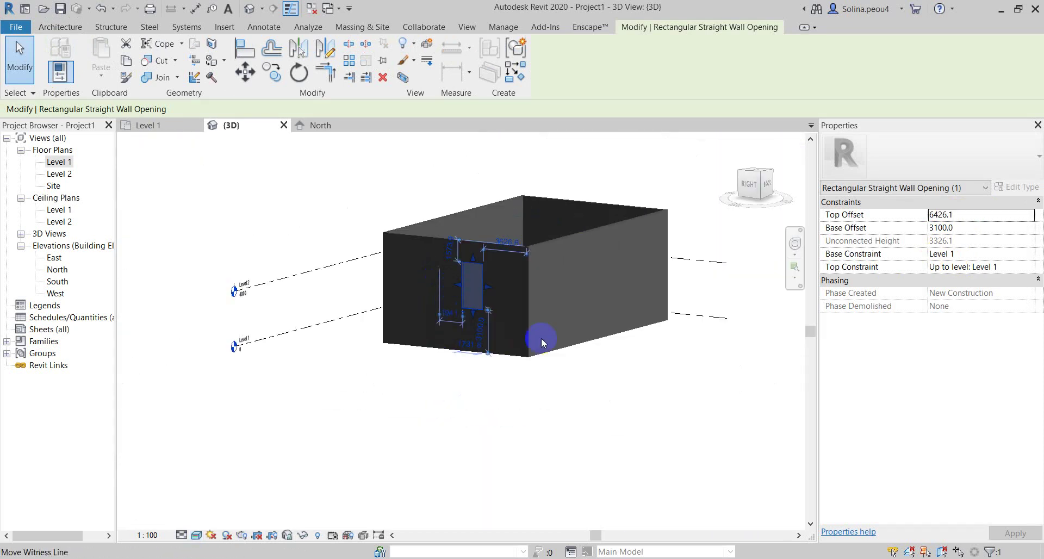
key(Escape)
scroll(490, 327, up, 4)
mouse_move(480, 301)
shift+middle_down()
mouse_move(578, 205)
mouse_move(682, 242)
mouse_move(727, 232)
mouse_move(741, 331)
mouse_move(738, 282)
mouse_move(659, 310)
mouse_move(587, 288)
mouse_move(579, 307)
shift+middle_up()
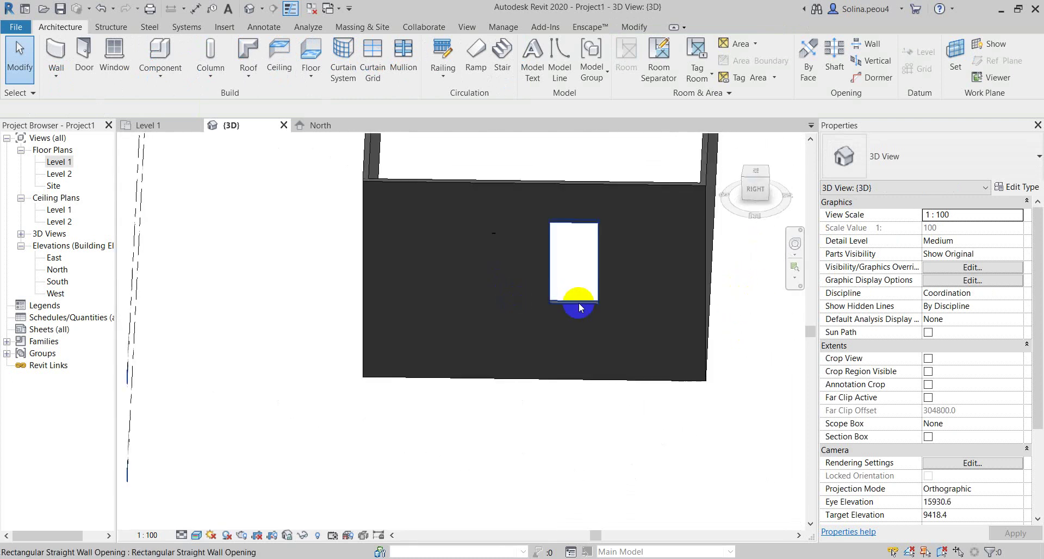
Change the opening's 473.5 offset dimension to 500
click(579, 307)
scroll(577, 305, up, 3)
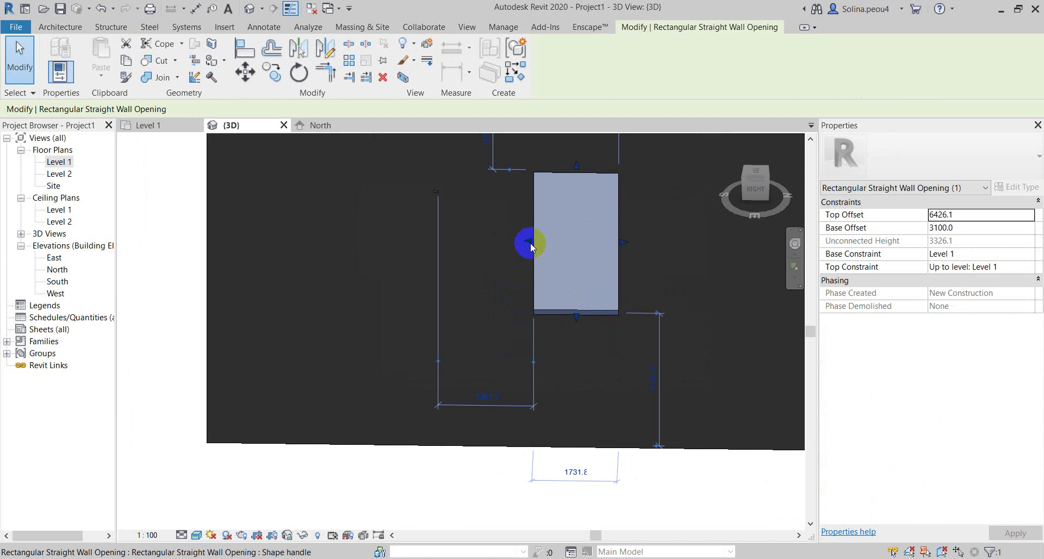
drag(530, 243, 481, 248)
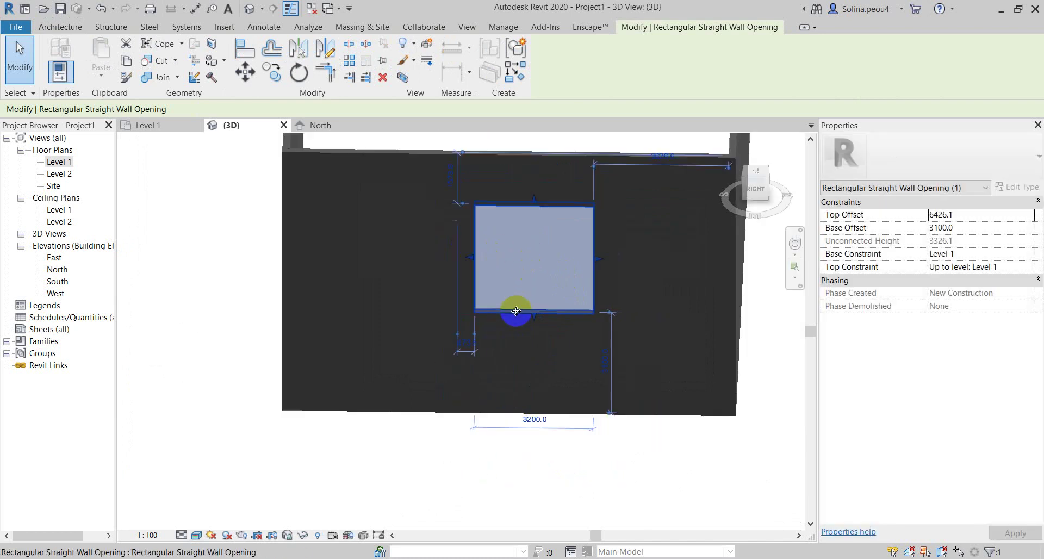
scroll(475, 333, up, 2)
click(469, 370)
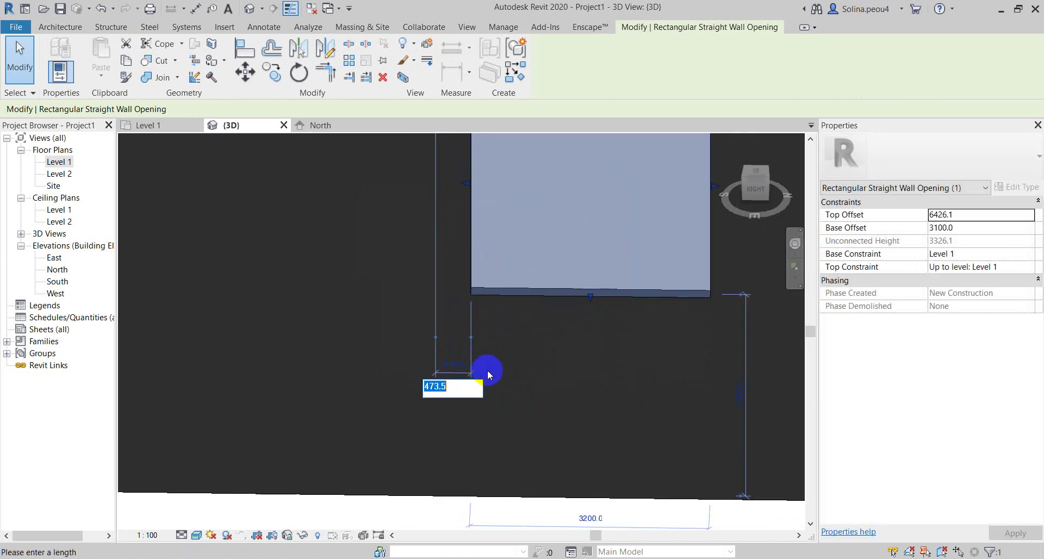
scroll(495, 363, down, 2)
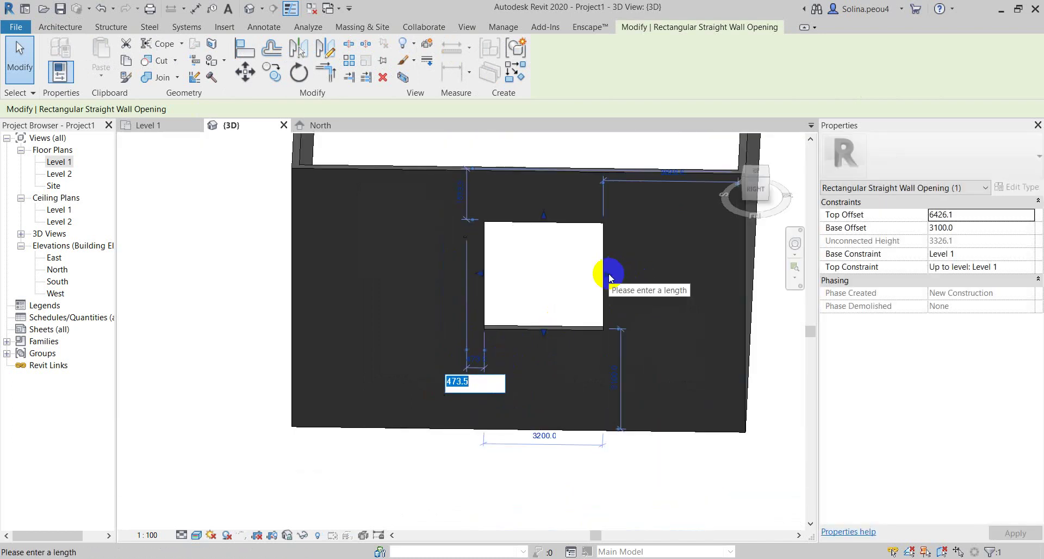
shift+middle_drag(582, 256, 589, 298)
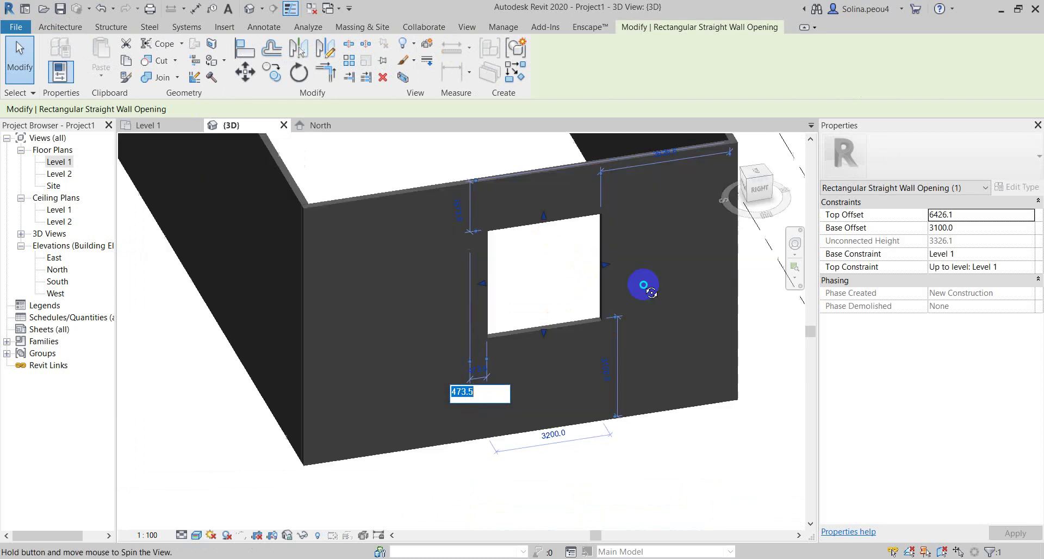
scroll(588, 298, up, 2)
click(600, 289)
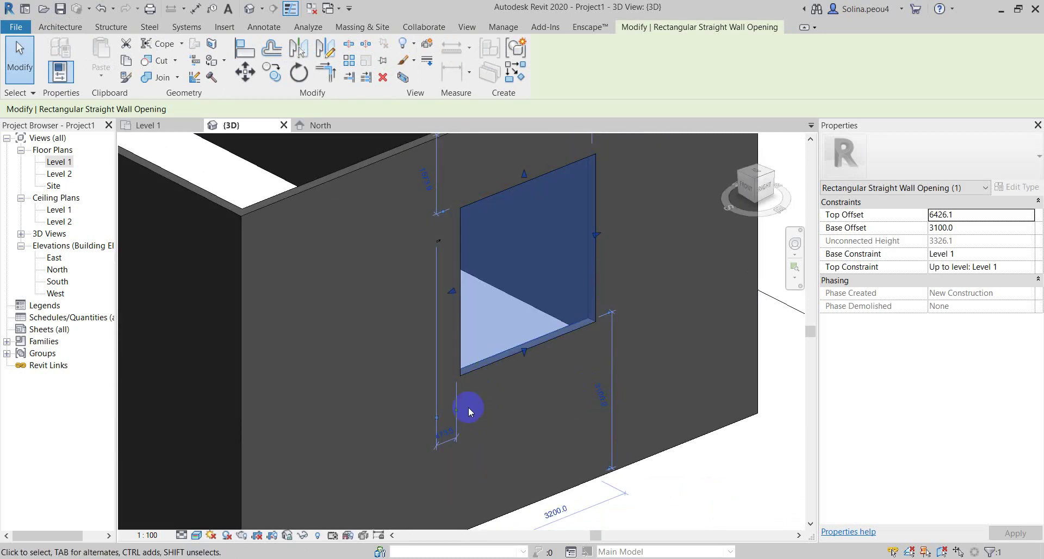
click(447, 433)
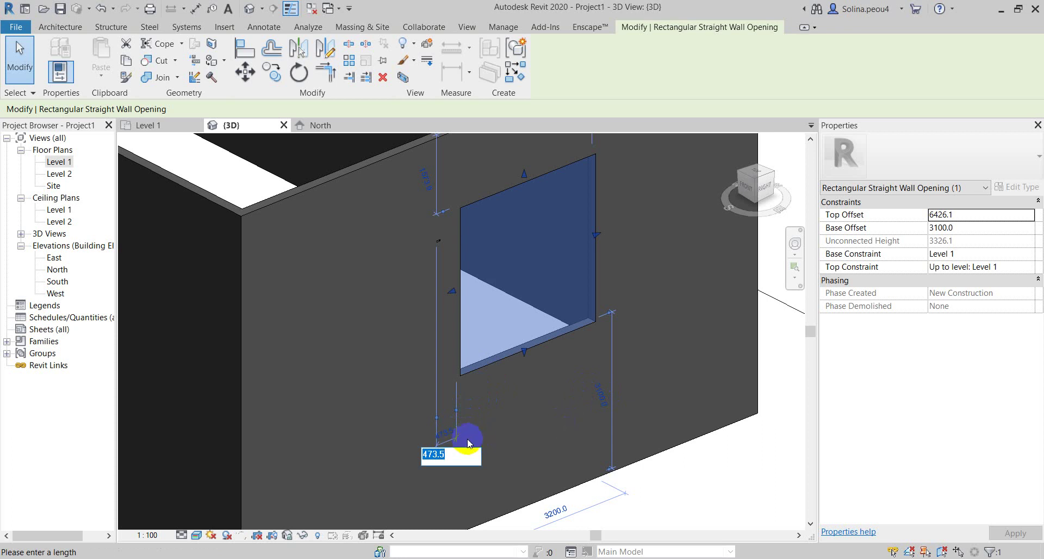
click(462, 446)
key(Return)
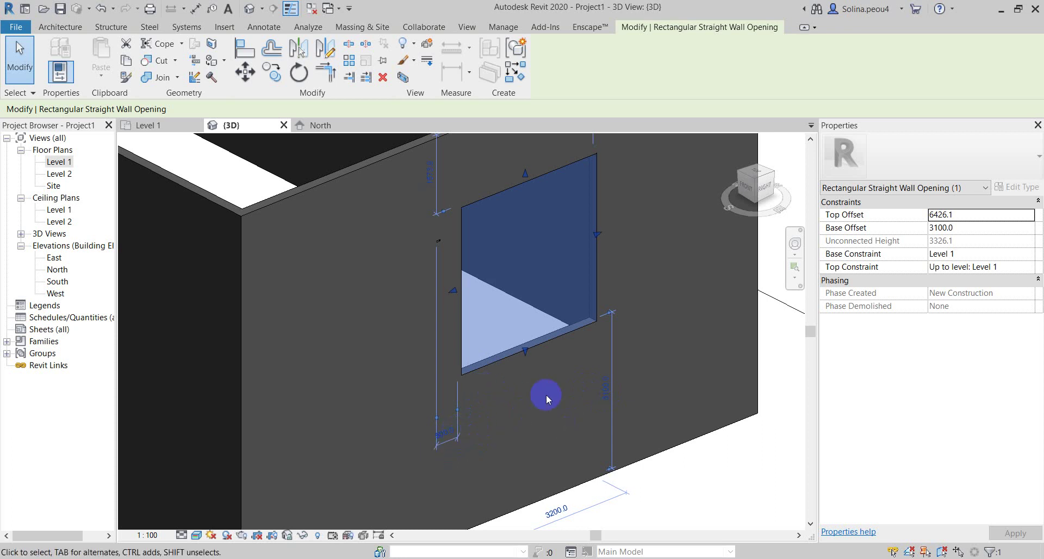
Narrow the opening from 3200 to 1200 wide and inspect the result
shift+middle_drag(546, 393, 530, 407)
click(535, 511)
text(1200)
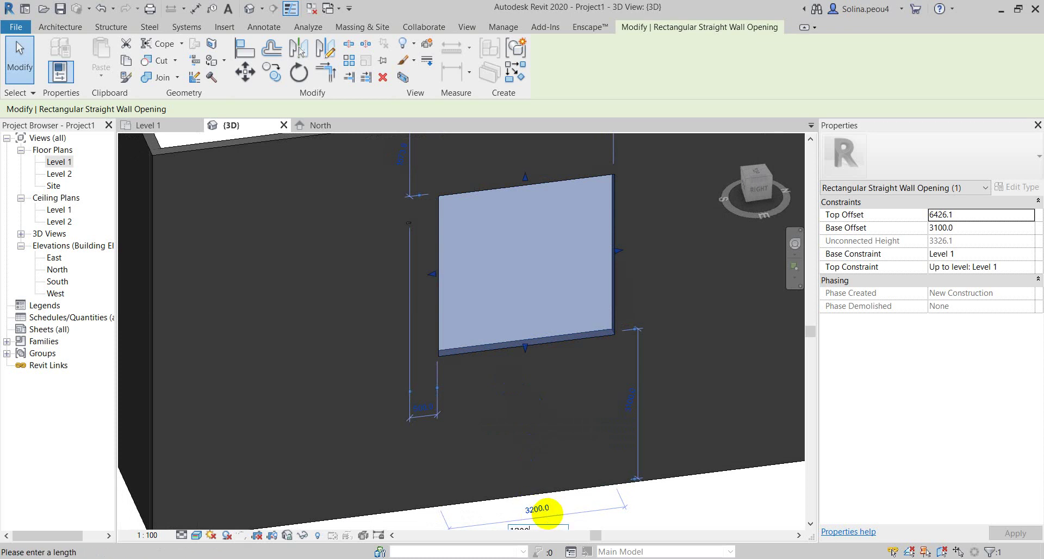
key(Return)
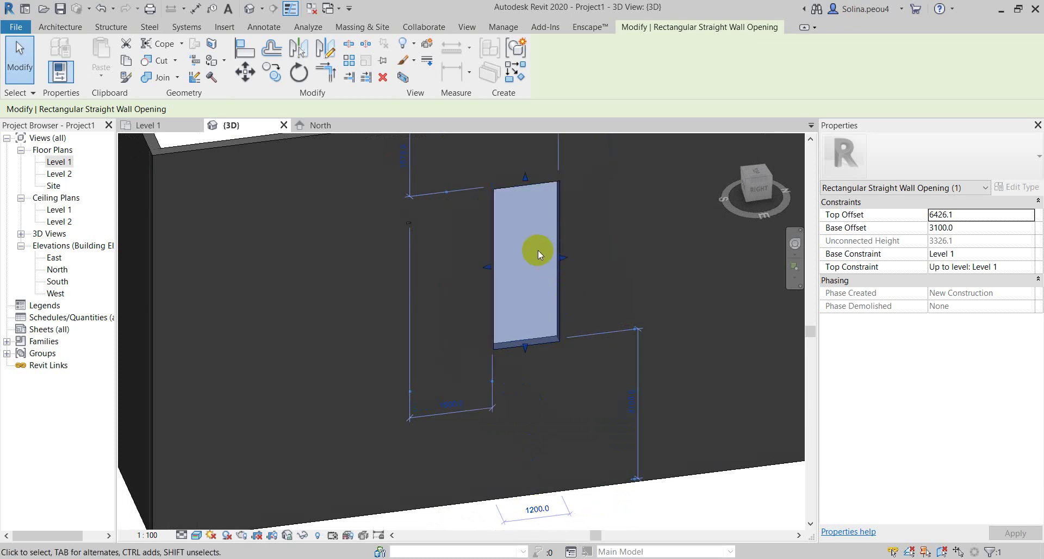
scroll(598, 420, down, 3)
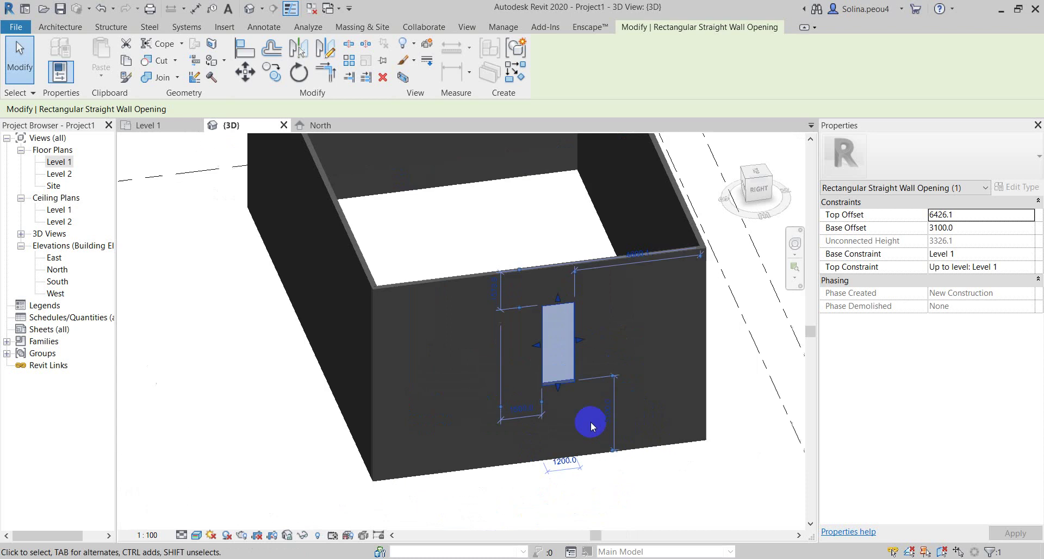
scroll(531, 345, up, 3)
scroll(517, 351, up, 2)
shift+middle_drag(517, 351, 527, 312)
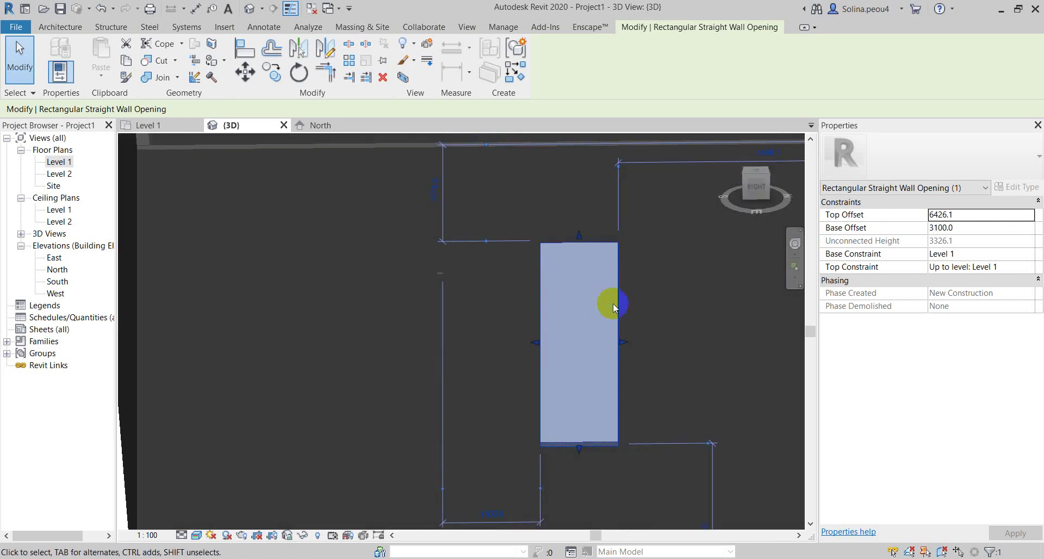
shift+middle_drag(612, 302, 492, 311)
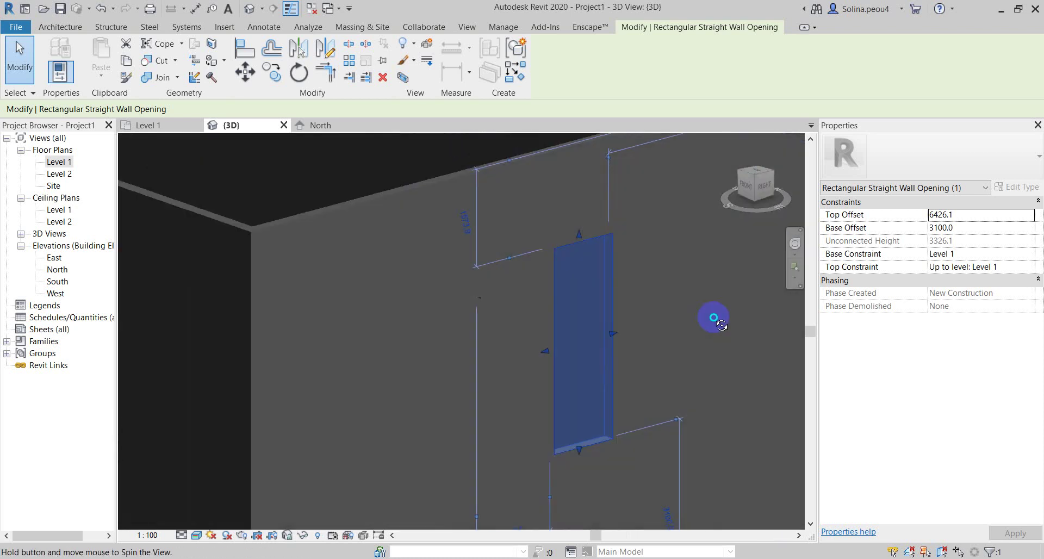
scroll(503, 314, down, 3)
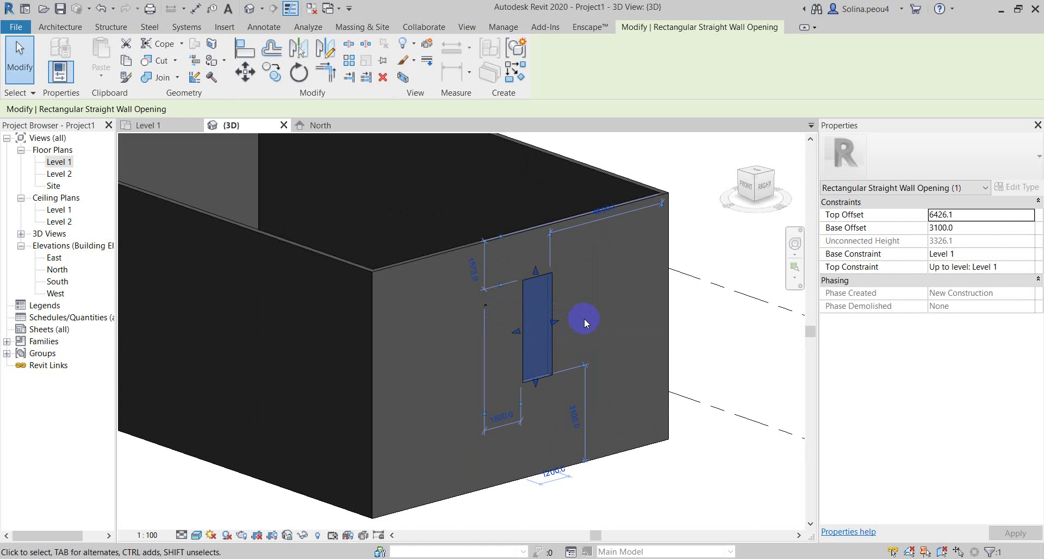
scroll(583, 318, up, 3)
mouse_move(583, 318)
shift+middle_down()
mouse_move(563, 334)
mouse_move(508, 326)
shift+middle_up()
scroll(508, 327, down, 3)
click(716, 361)
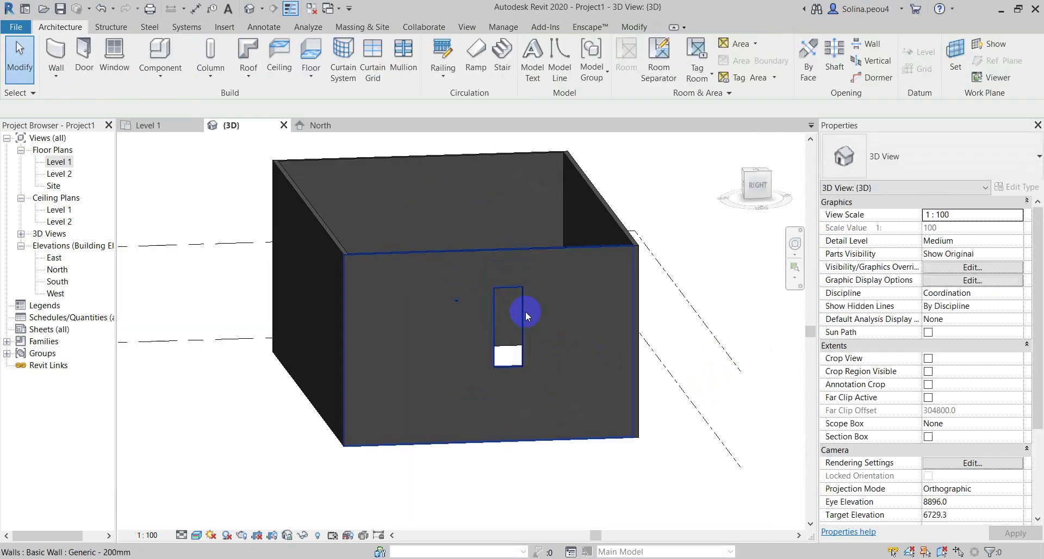
scroll(525, 311, up, 3)
scroll(525, 311, down, 3)
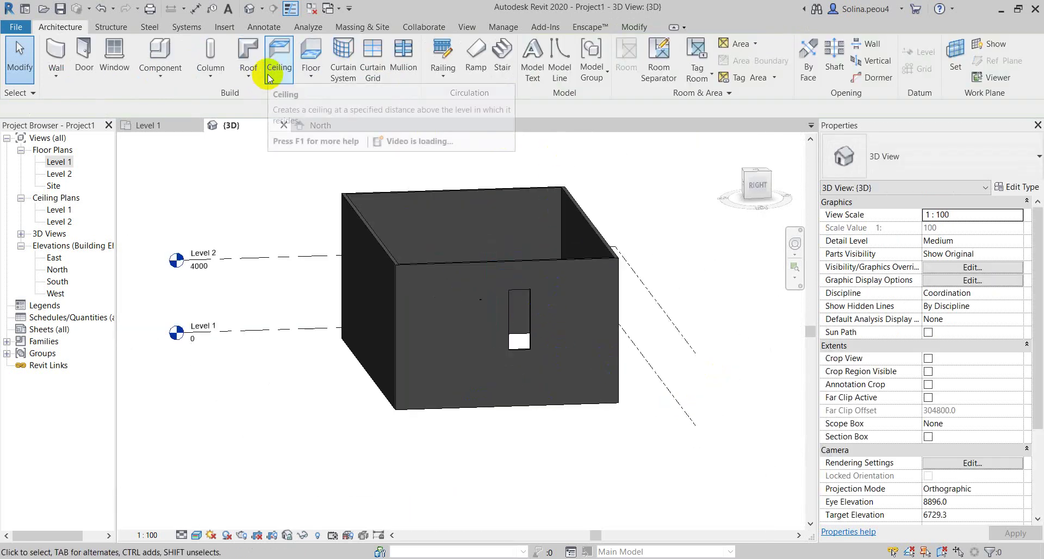
Open the Structure tab's Wall dropdown to show the available wall kinds
click(112, 27)
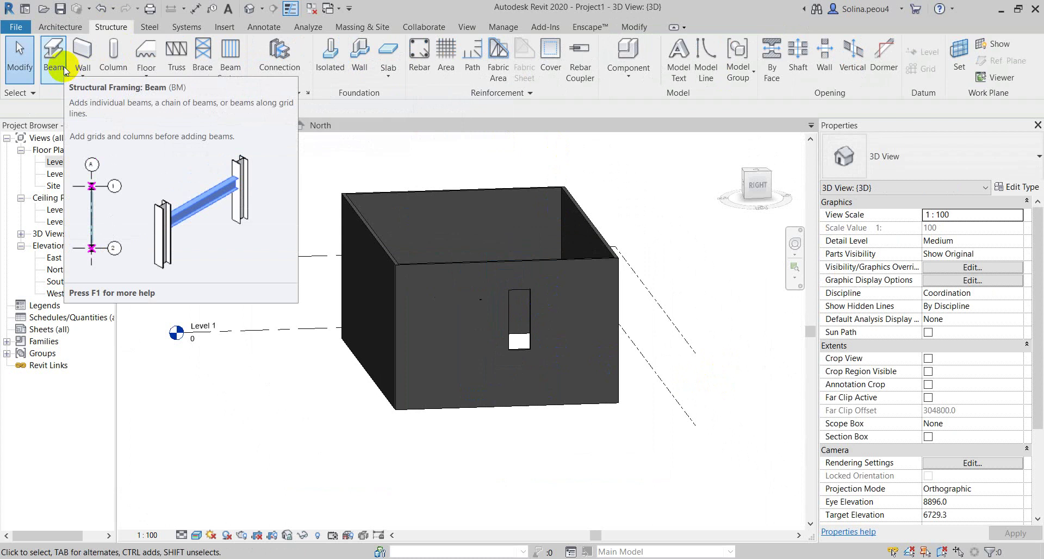
click(87, 77)
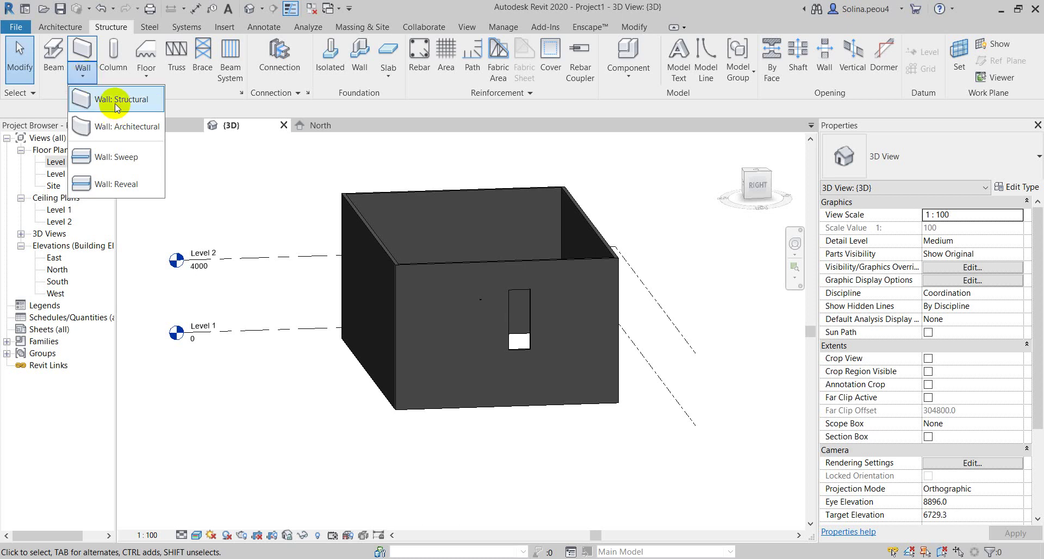
Draw an 18000-long structural wall in front of the building on the Level 1 floor plan
click(102, 99)
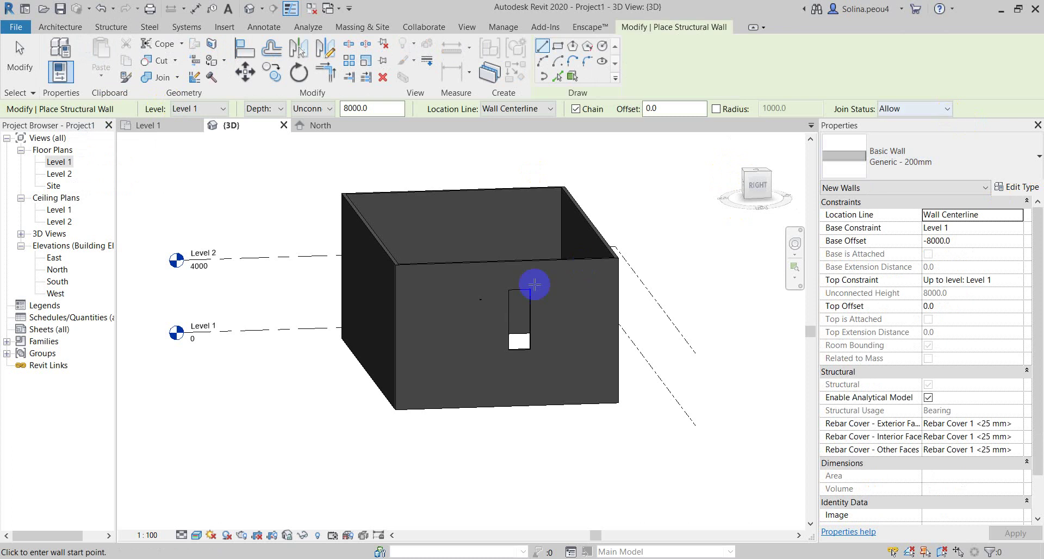
click(163, 127)
scroll(270, 389, down, 3)
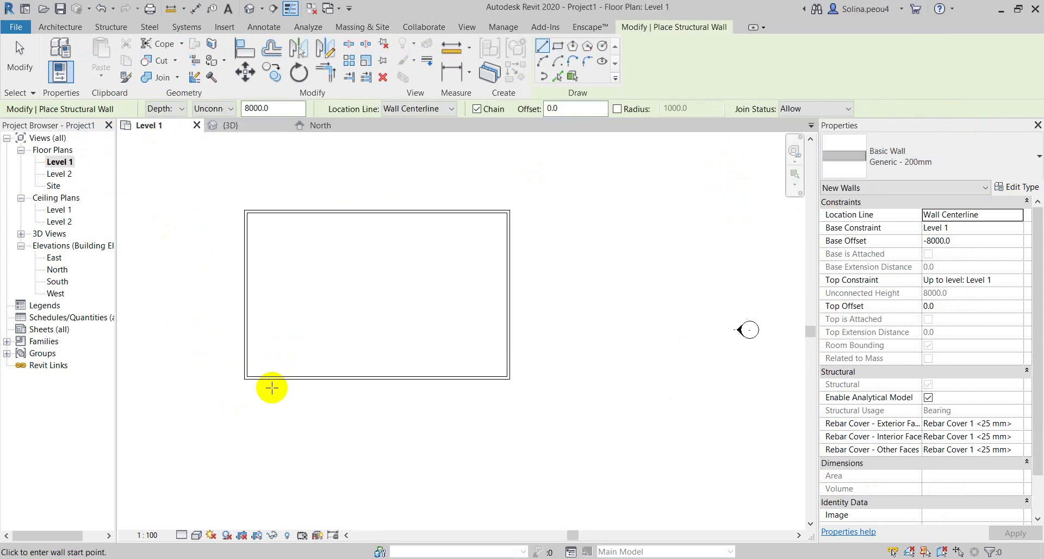
scroll(275, 396, down, 1)
click(277, 408)
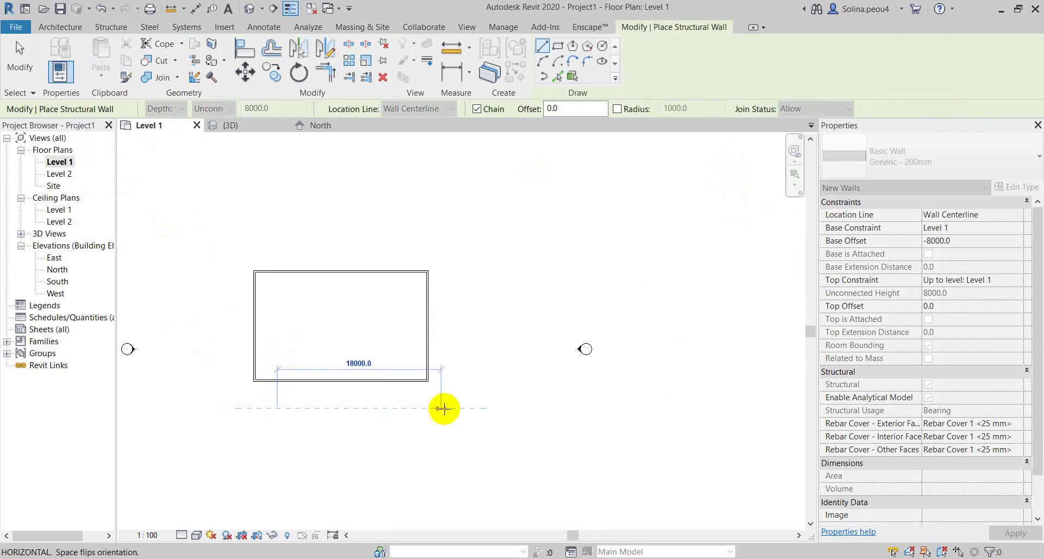
click(441, 408)
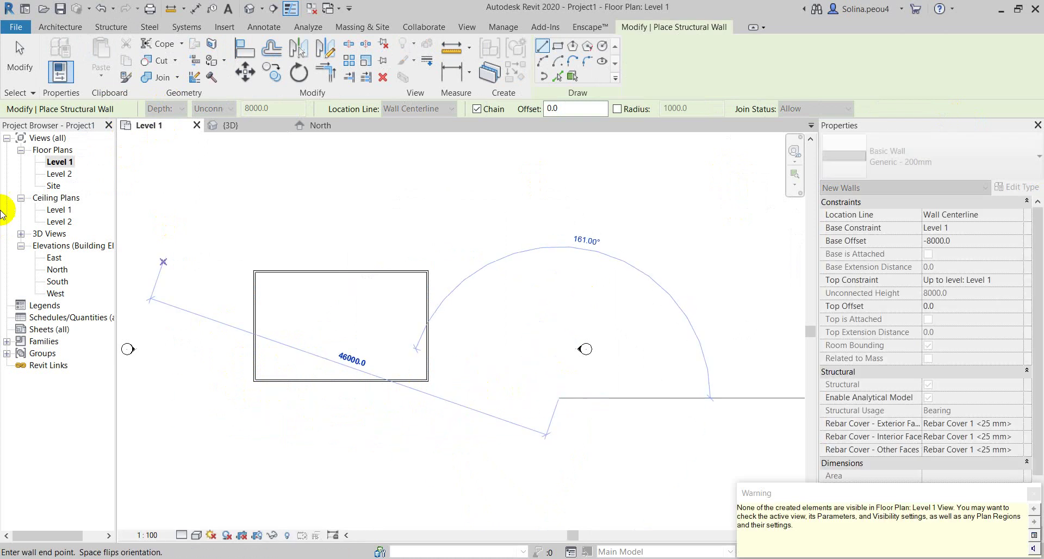
click(61, 150)
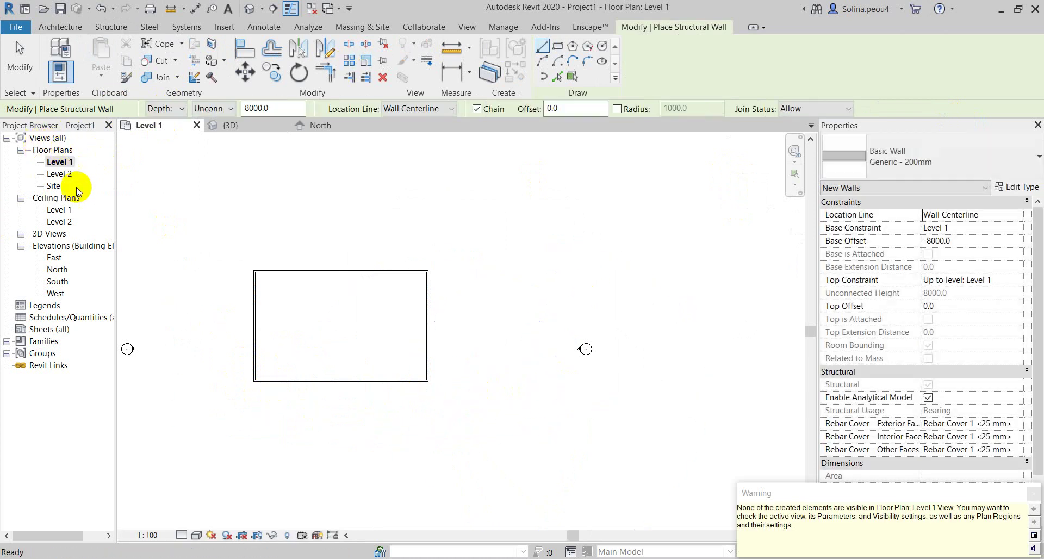
Create new structural plan views for both Level 1 and Level 2
click(467, 26)
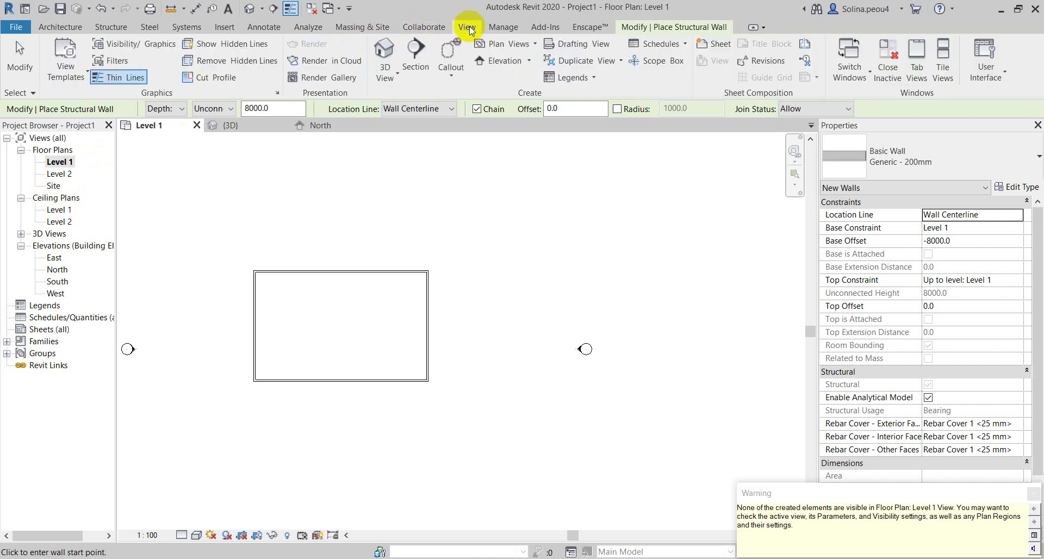
click(522, 43)
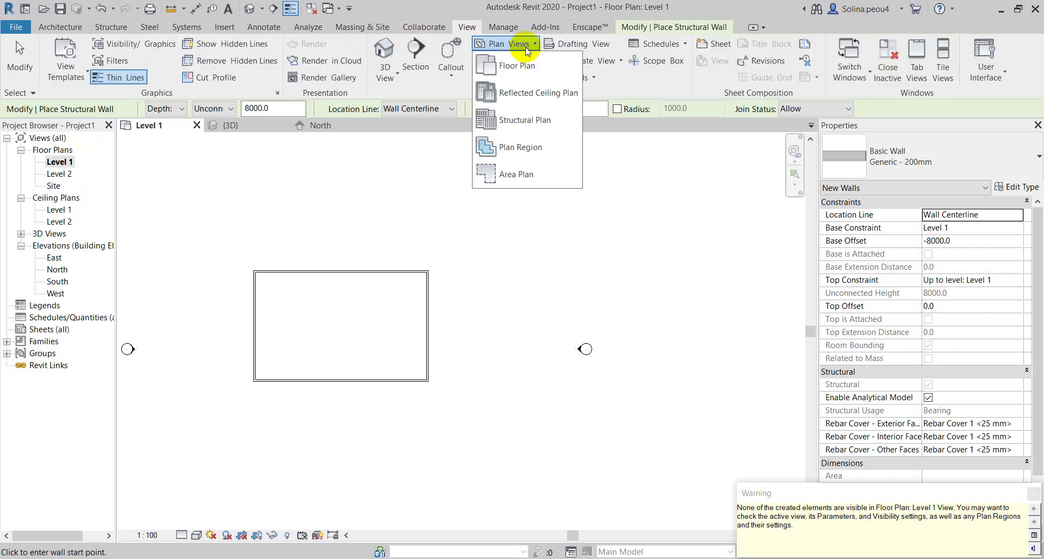
click(532, 129)
shift+click(447, 239)
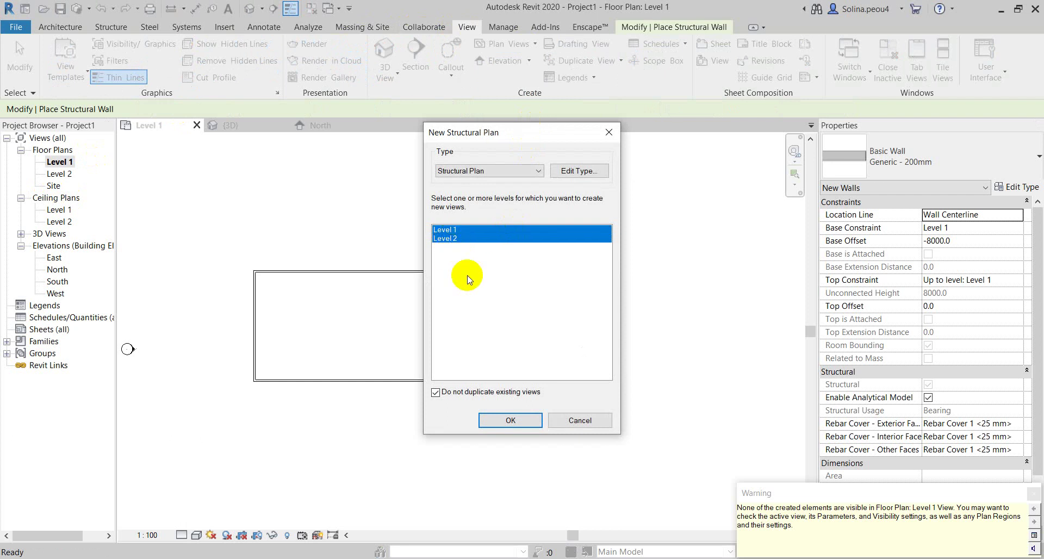
click(511, 419)
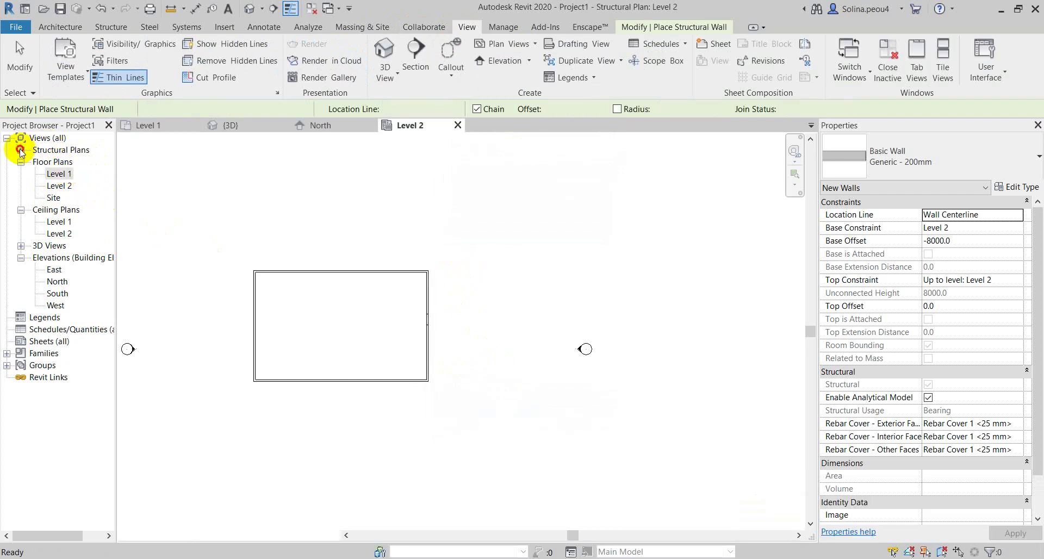
Open the Level 1 structural plan from the Project Browser
click(21, 150)
click(58, 162)
double_click(57, 162)
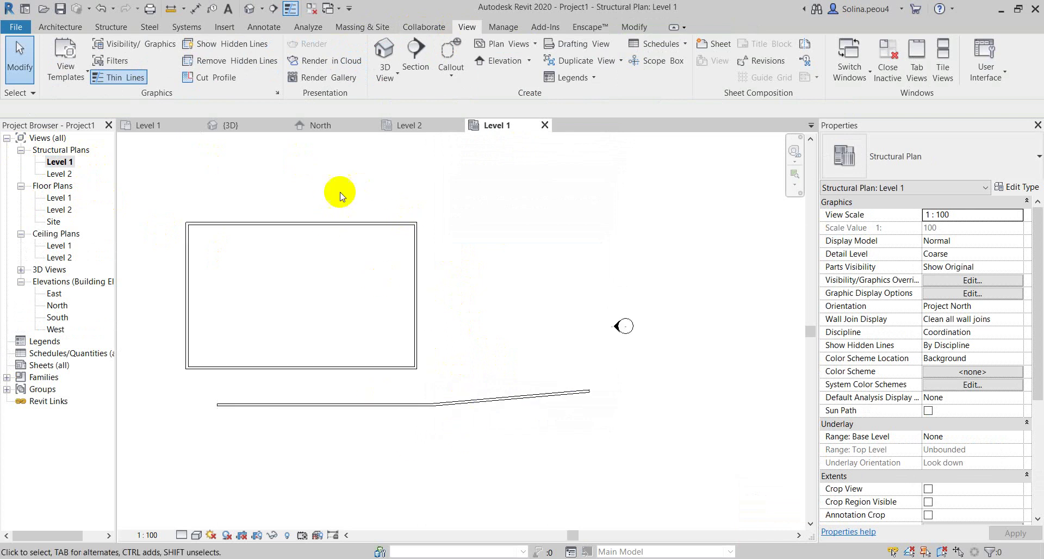
Return to the 3D view and orbit to inspect the new wall in front of the box
click(249, 9)
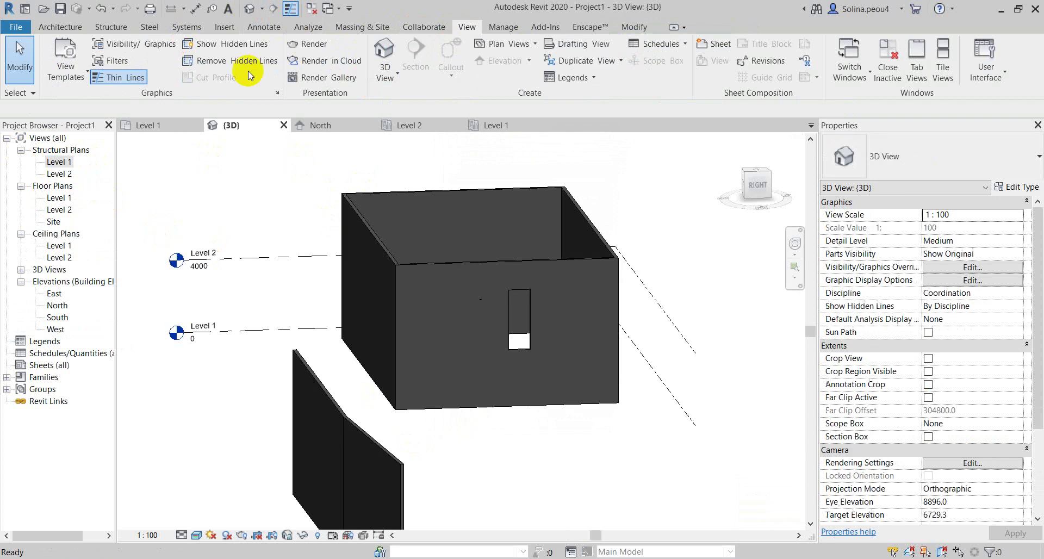
mouse_move(373, 326)
shift+middle_down()
mouse_move(393, 347)
mouse_move(419, 289)
mouse_move(531, 327)
mouse_move(519, 430)
mouse_move(610, 365)
mouse_move(687, 408)
mouse_move(594, 356)
mouse_move(661, 274)
mouse_move(648, 253)
mouse_move(661, 191)
mouse_move(654, 294)
mouse_move(564, 294)
mouse_move(487, 349)
mouse_move(487, 380)
mouse_move(461, 261)
mouse_move(380, 272)
mouse_move(513, 326)
mouse_move(503, 372)
mouse_move(380, 272)
mouse_move(391, 225)
shift+middle_up()
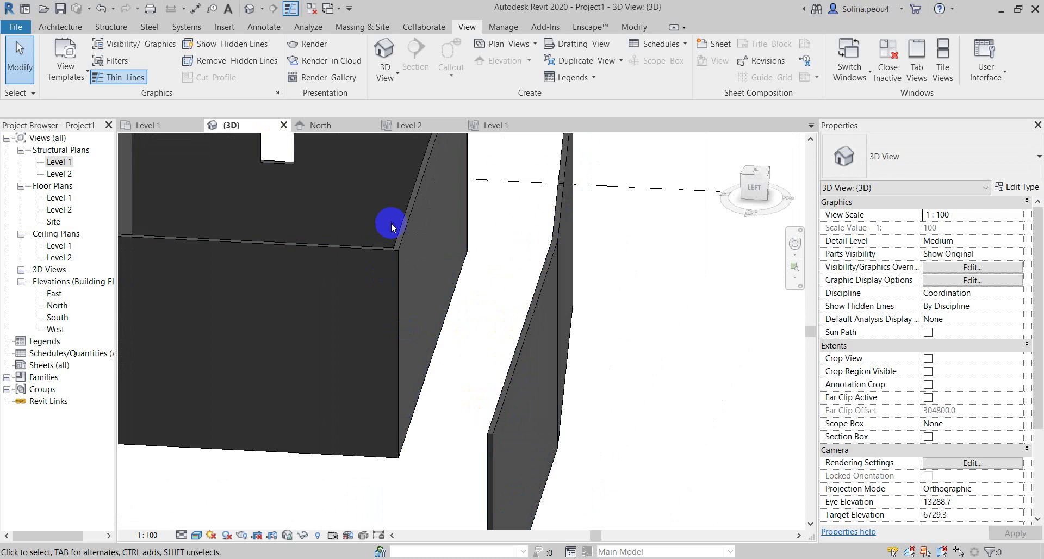
click(60, 27)
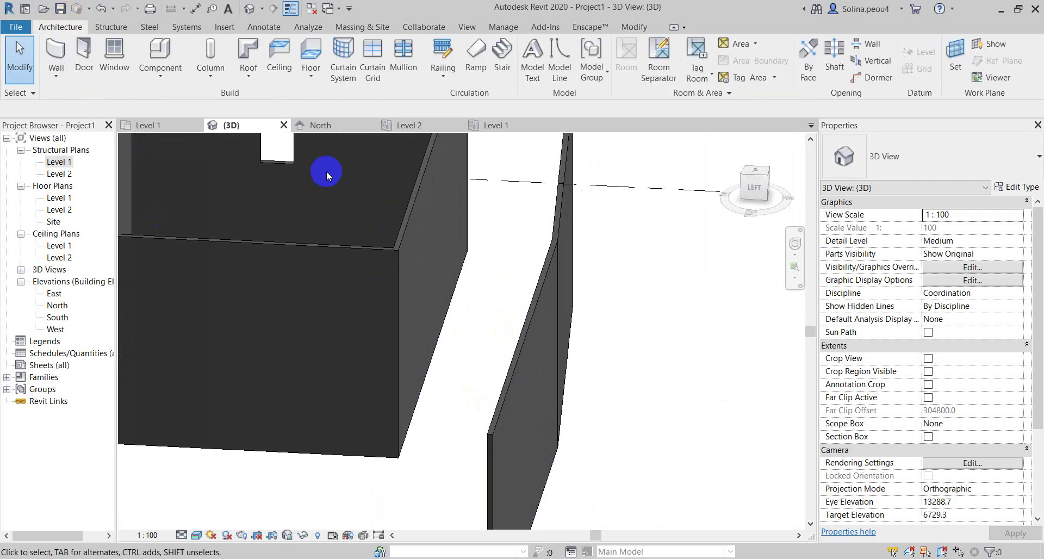
Open the Level 1 floor plan and start the Wall: Architectural tool
double_click(59, 198)
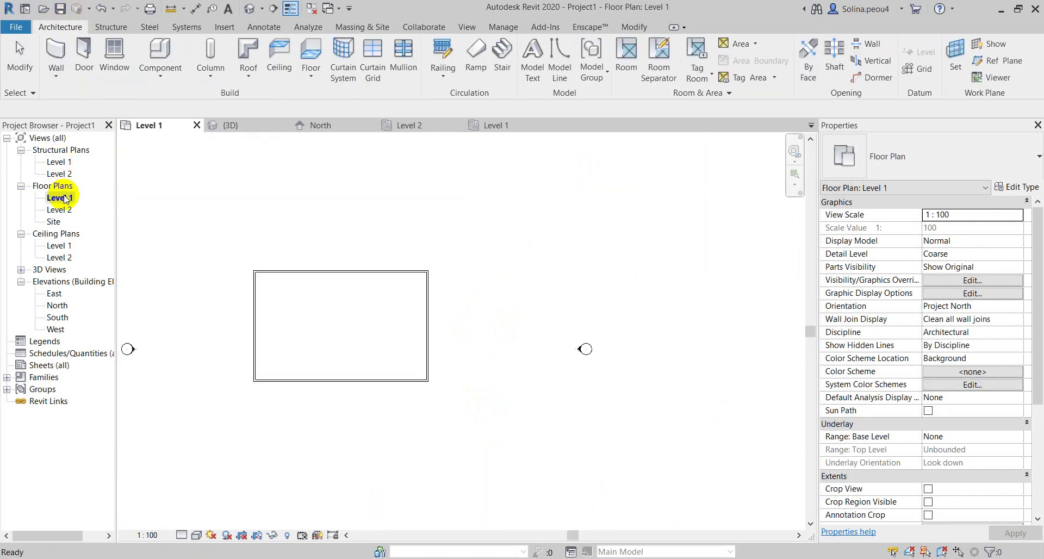
scroll(336, 340, up, 2)
scroll(267, 282, up, 1)
scroll(256, 239, down, 2)
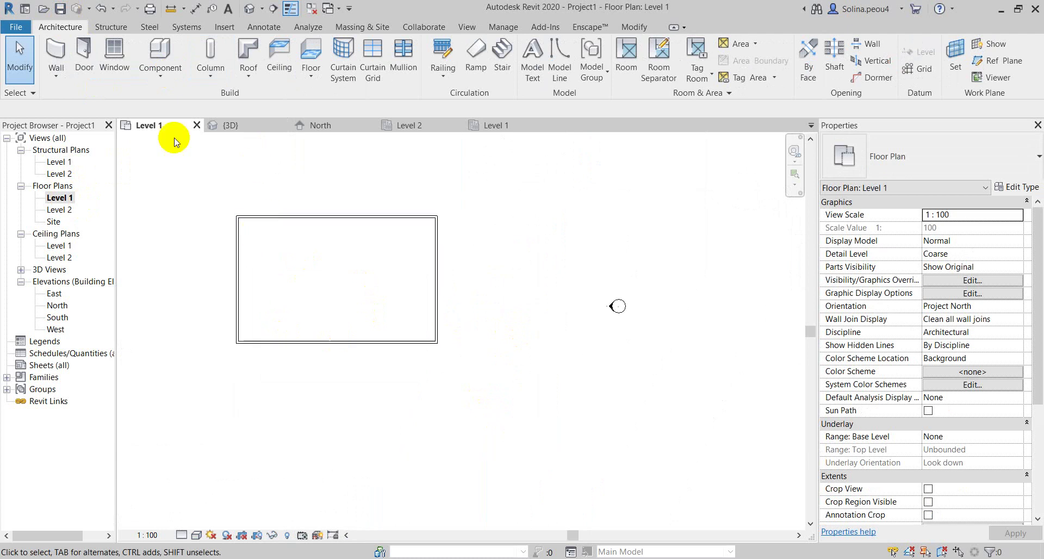
click(56, 76)
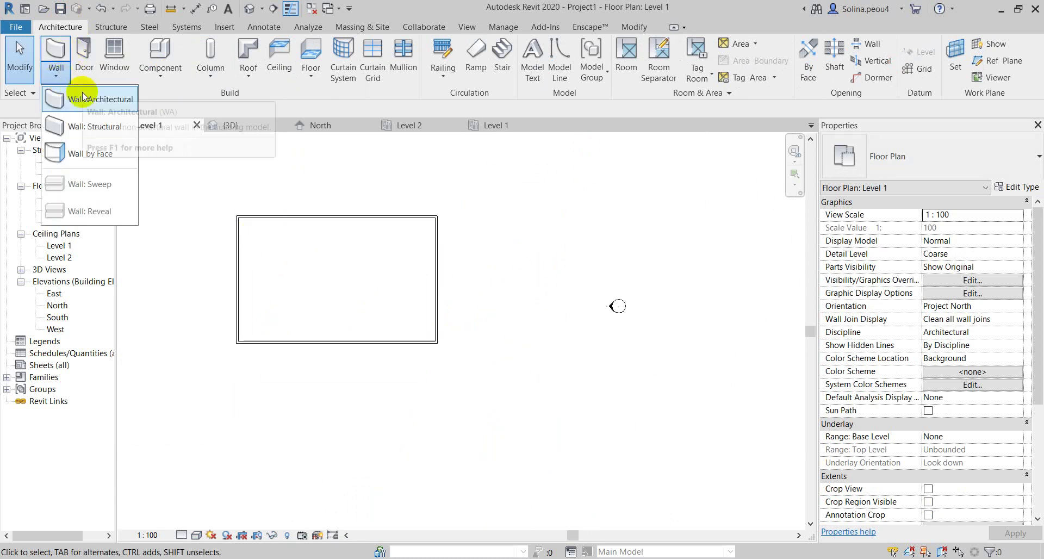
click(84, 98)
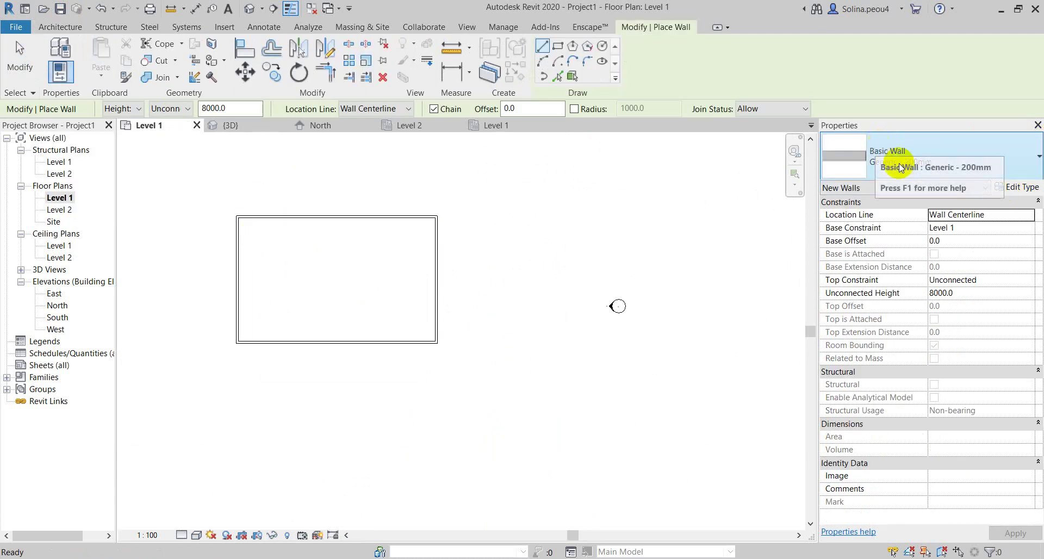
Change the Generic - 200mm structure layer thickness from 200.0 to 80.0
click(1005, 190)
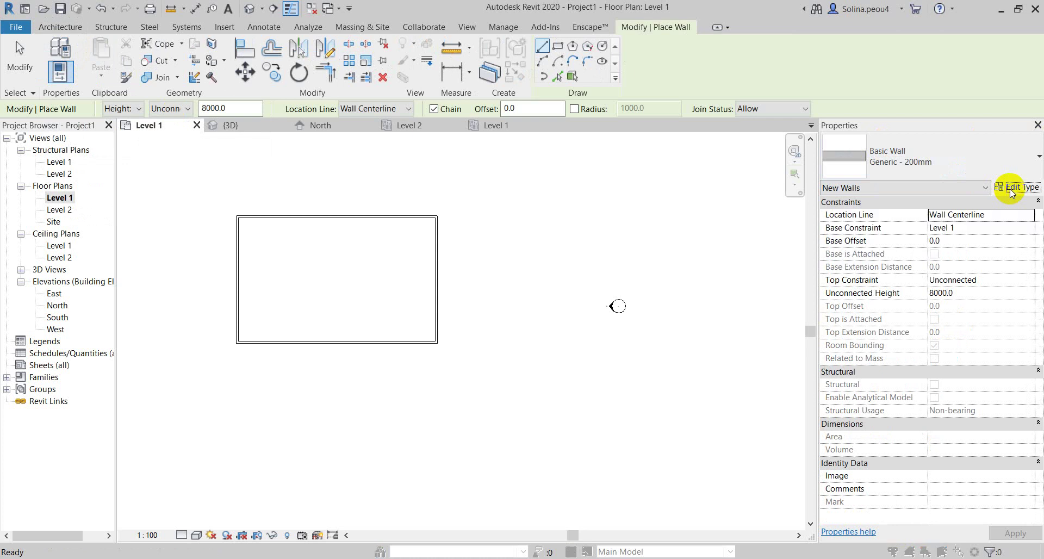
click(473, 168)
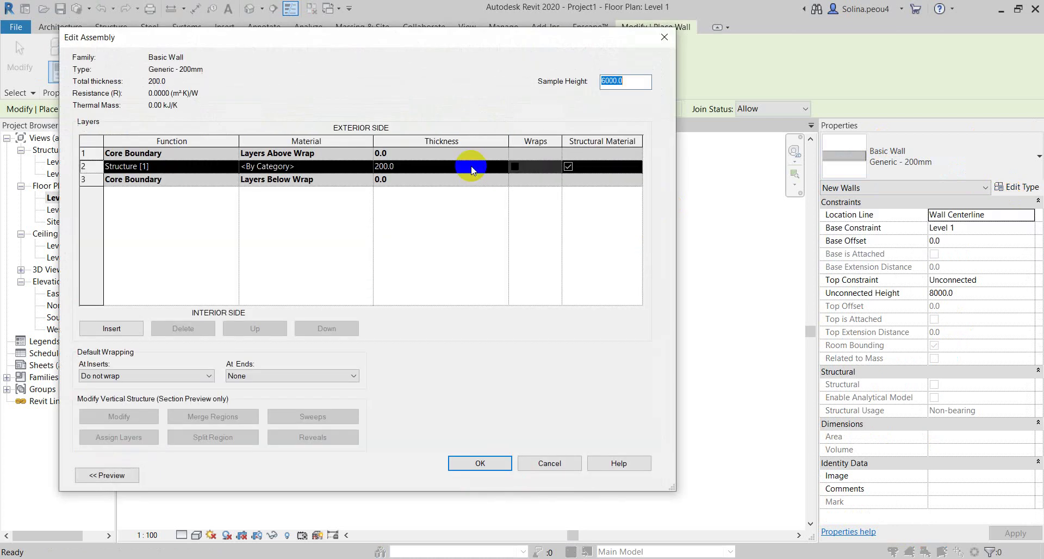
click(161, 184)
click(396, 167)
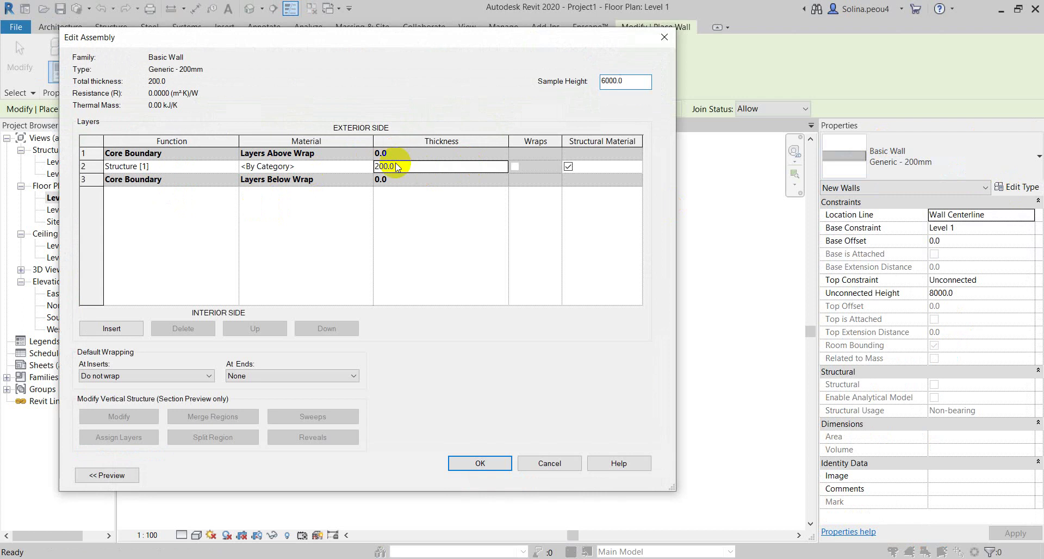
drag(407, 164, 369, 167)
text(80)
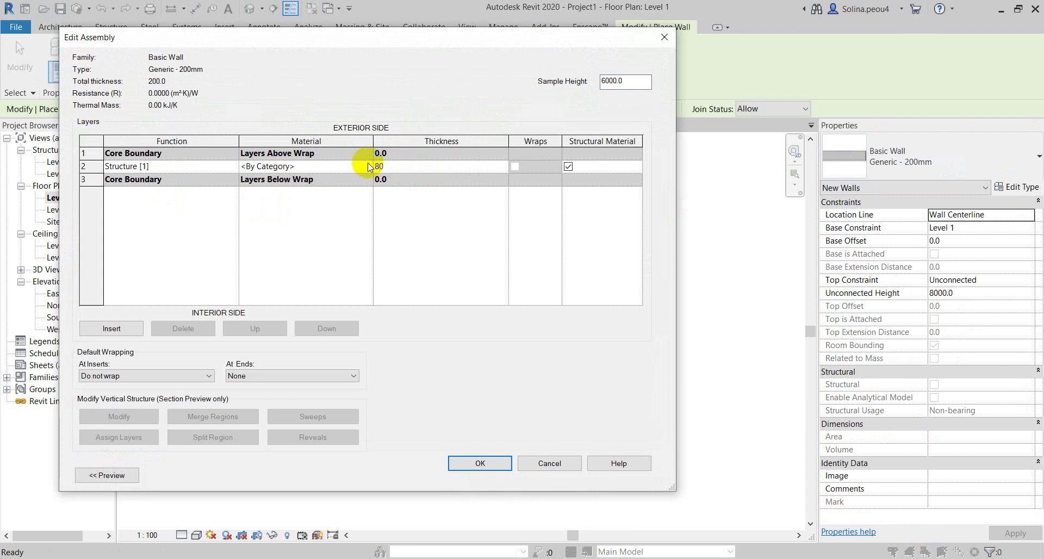
drag(391, 167, 333, 170)
click(131, 167)
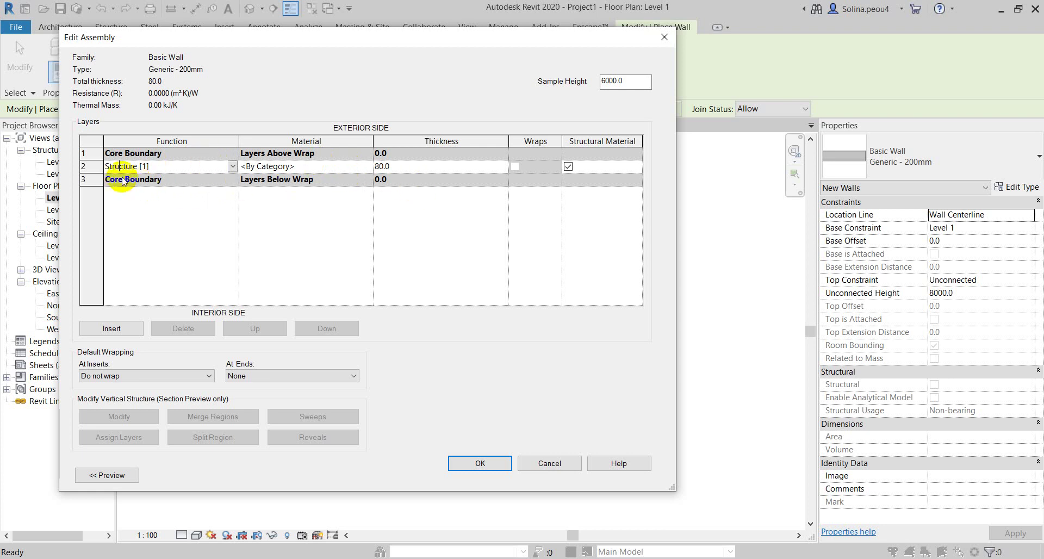
Insert a new Finish 1 [4] layer above the 80.0 structure layer
click(124, 328)
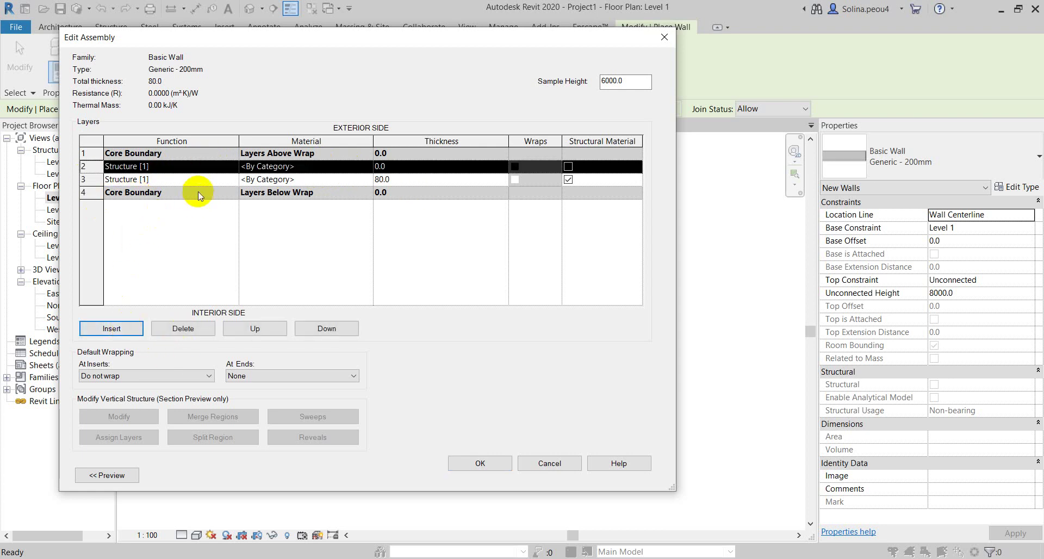
click(177, 172)
click(235, 167)
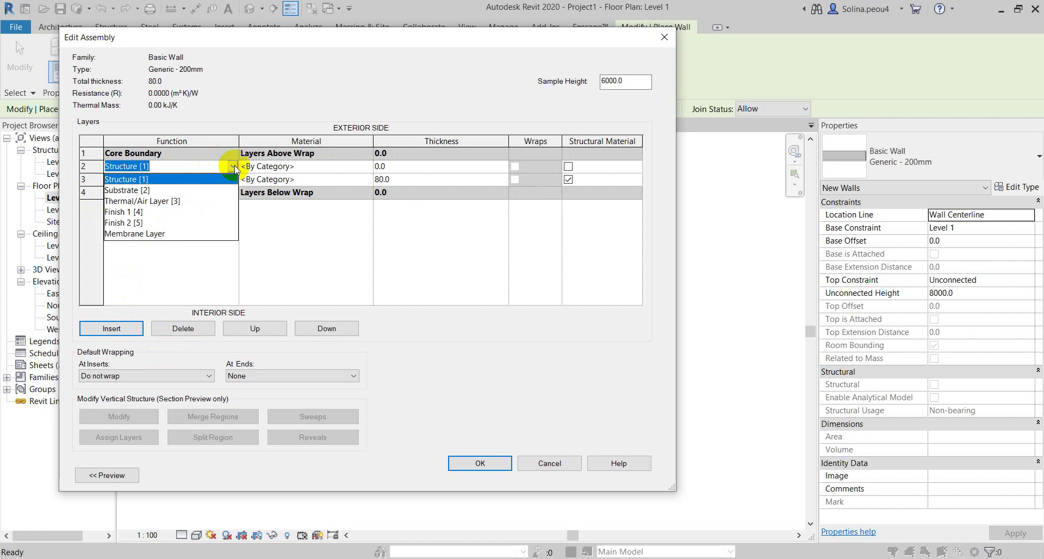
click(142, 212)
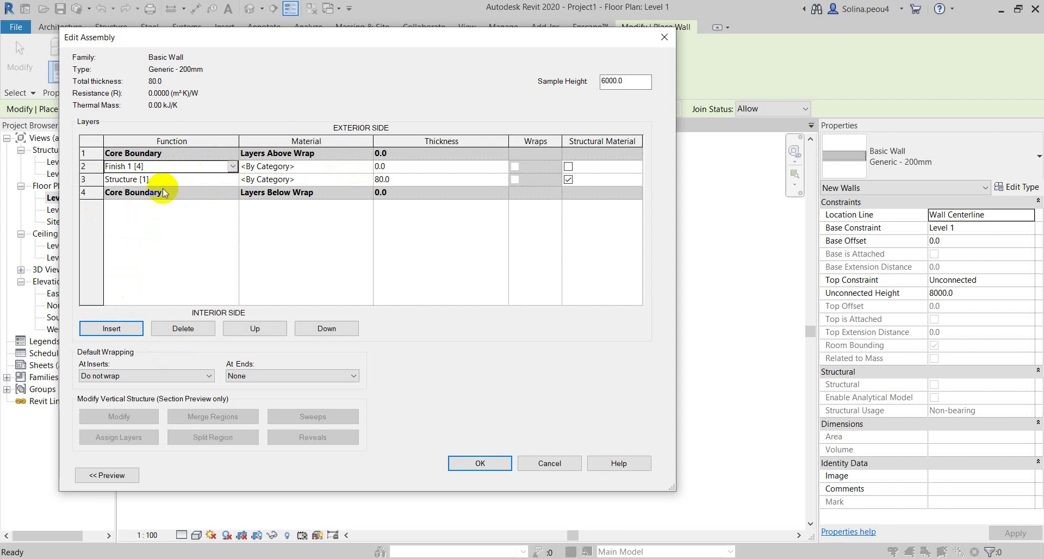
Insert a Finish 2 [5] layer and move it below the structure layer
click(111, 328)
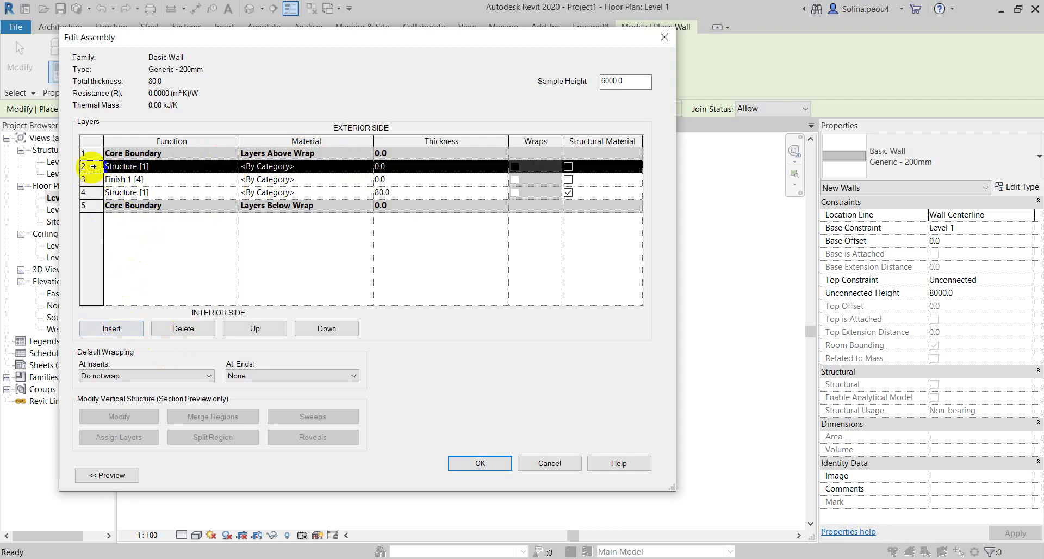
click(312, 331)
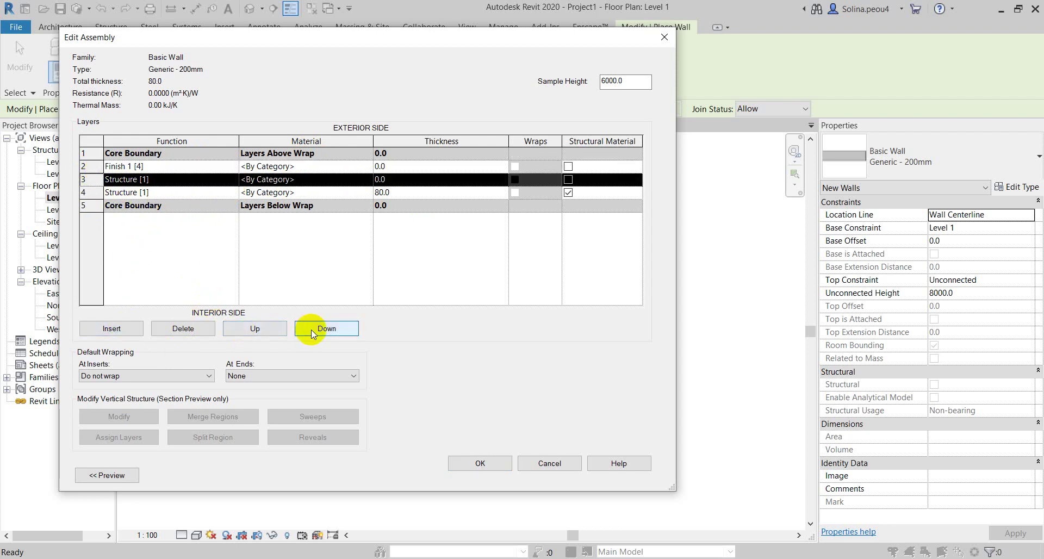
click(311, 329)
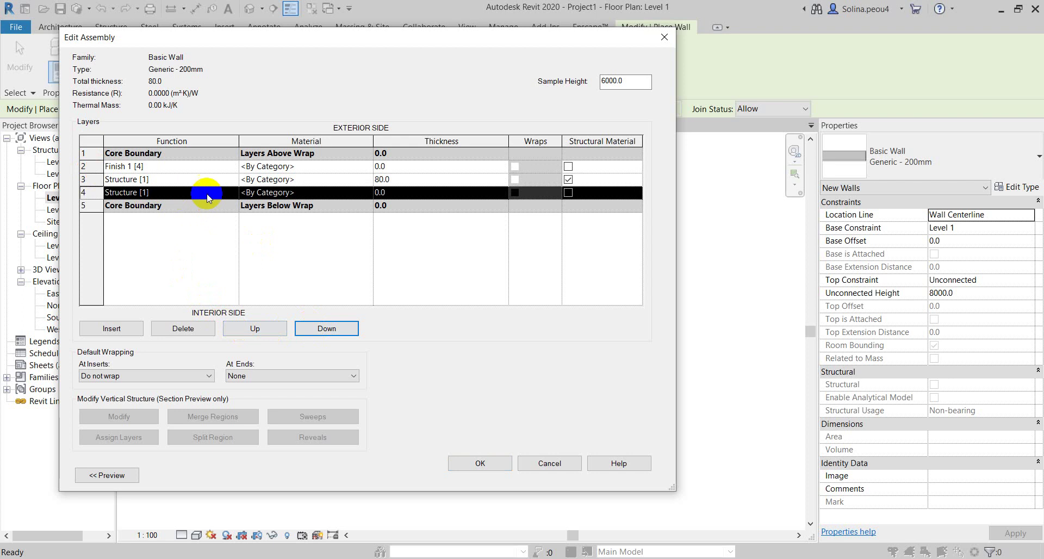
click(231, 191)
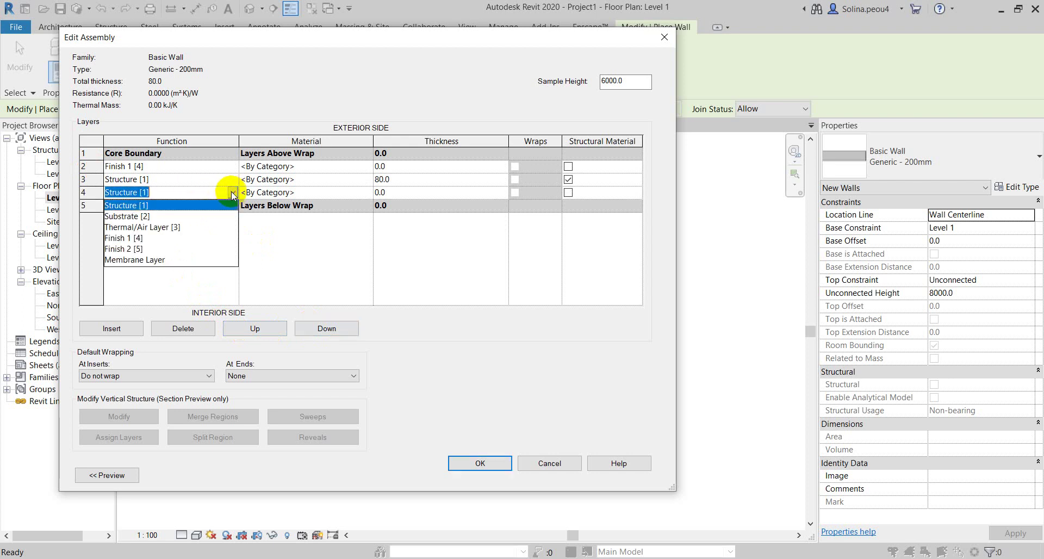
click(147, 248)
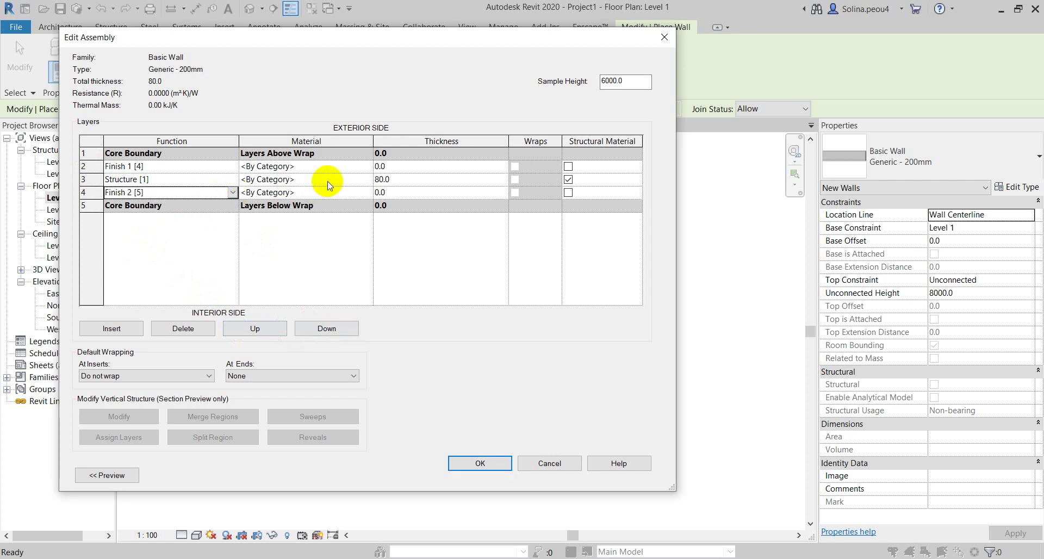
Keep the structure layer's function as Structure and select its Material cell
click(204, 179)
click(231, 180)
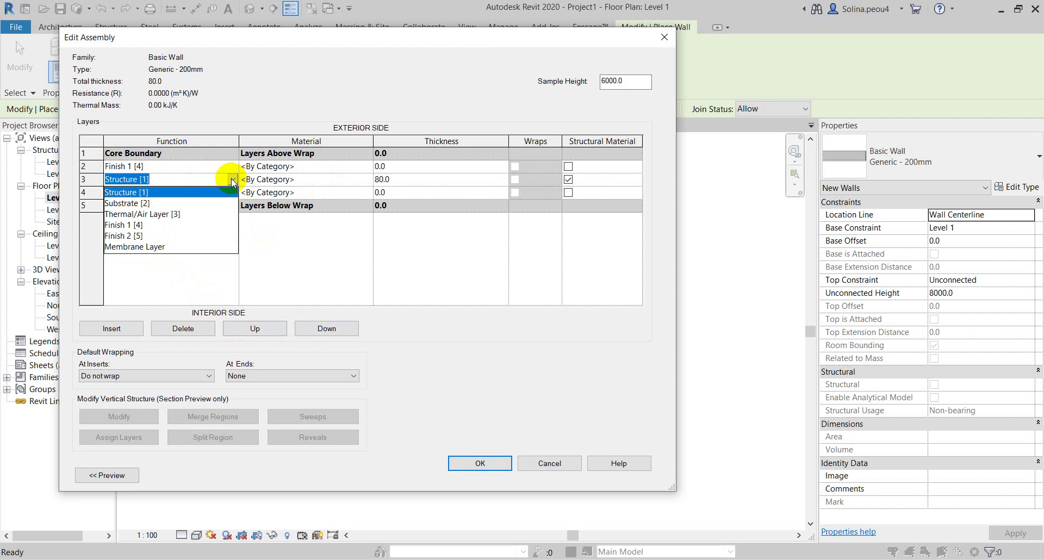
click(325, 181)
click(360, 179)
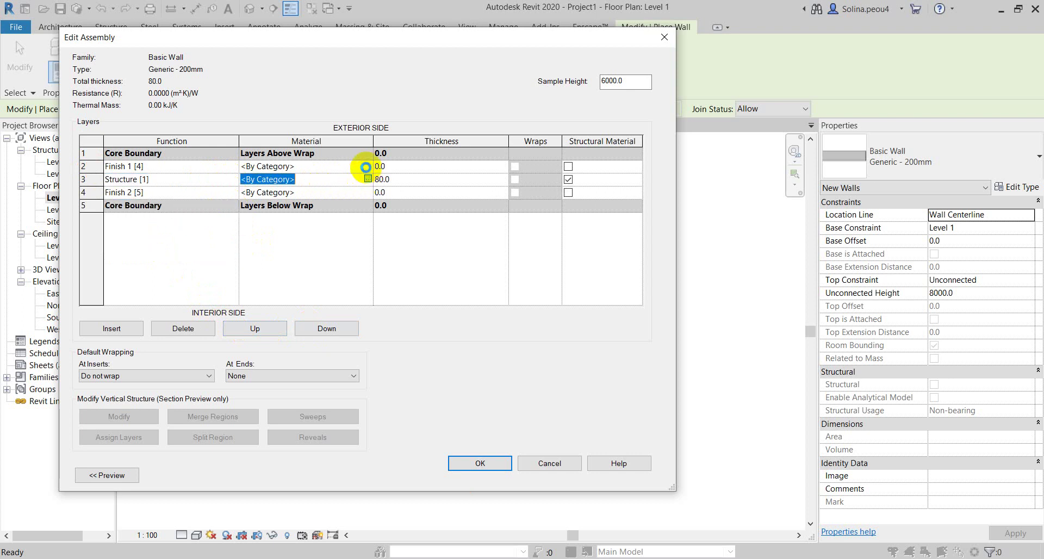
Assign Brick, Common to the structure layer, with pink RGB 255 0 128 shading colour
click(368, 179)
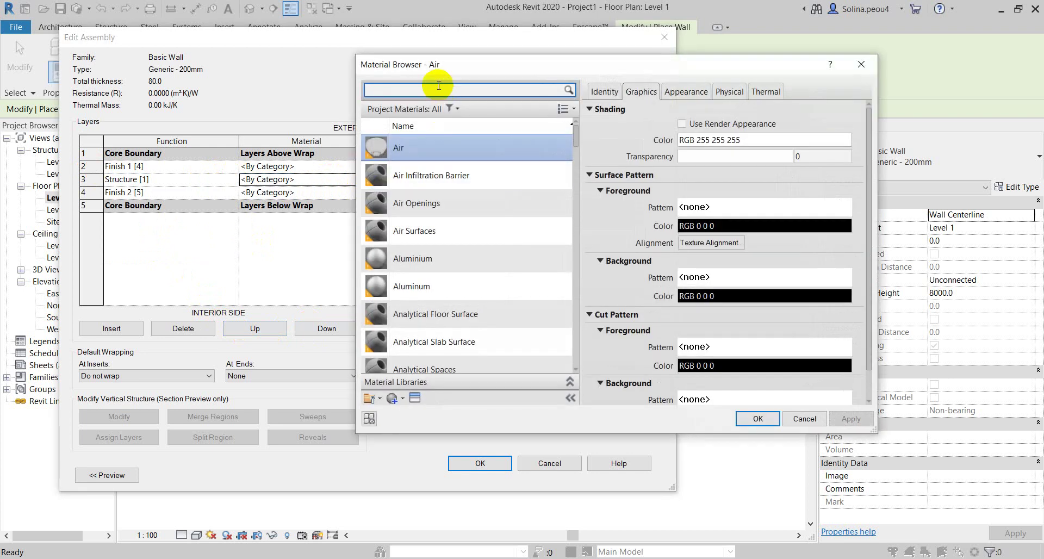
text(brick)
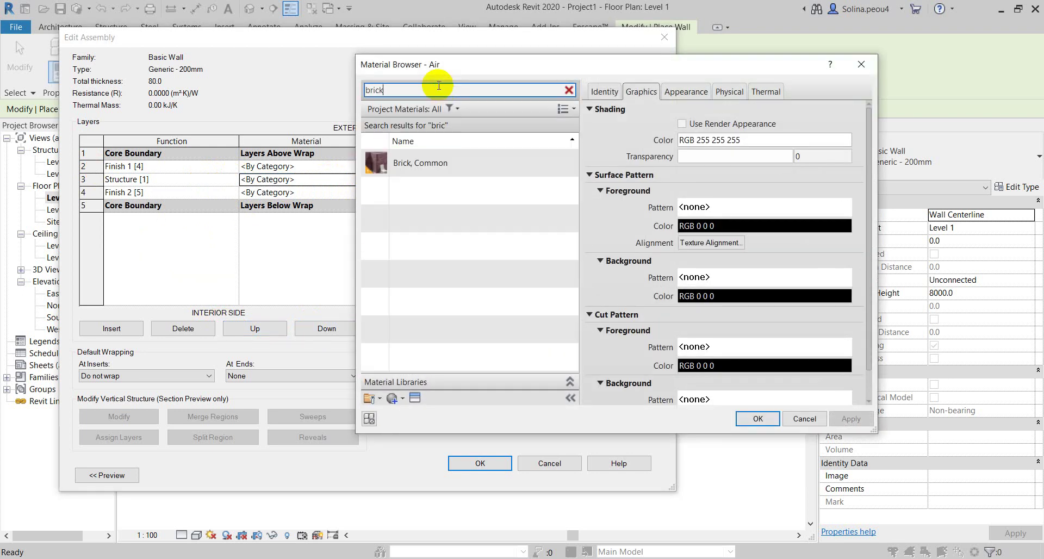
click(429, 169)
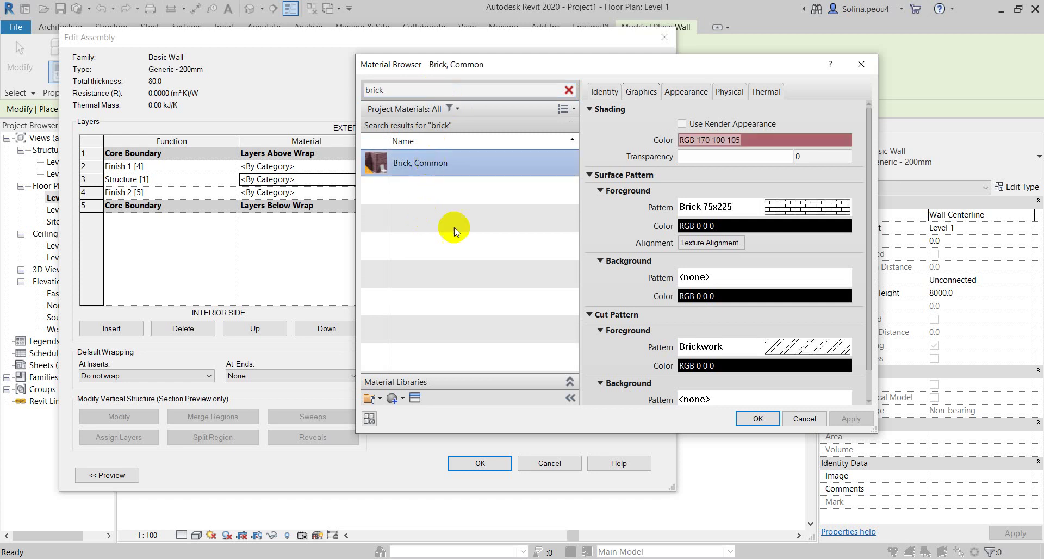
click(756, 141)
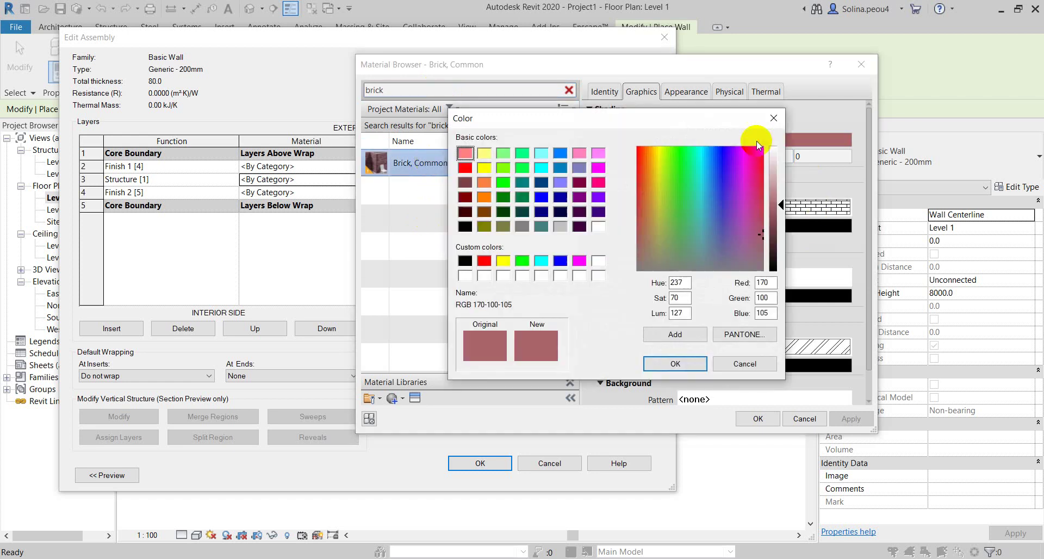
click(600, 182)
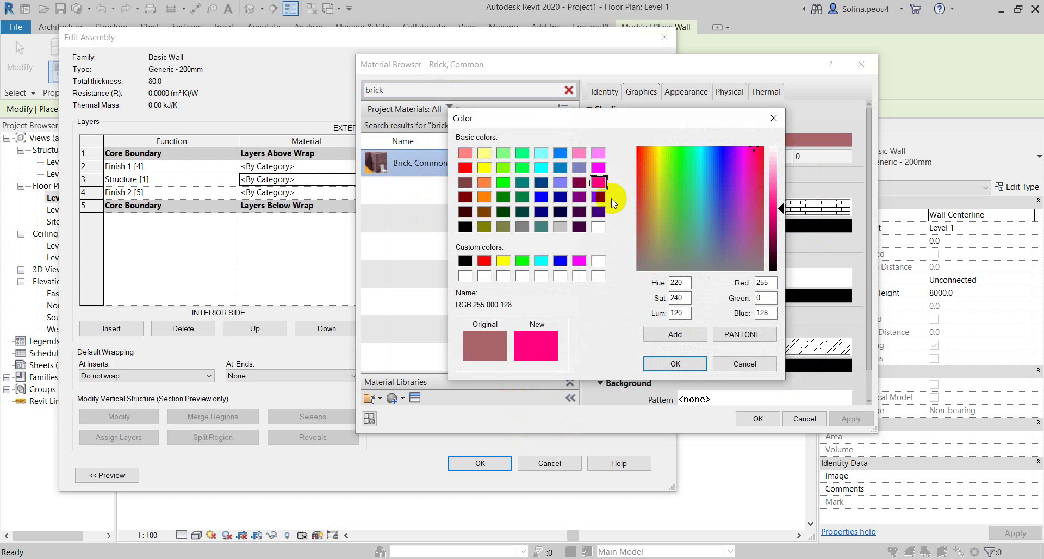
click(680, 365)
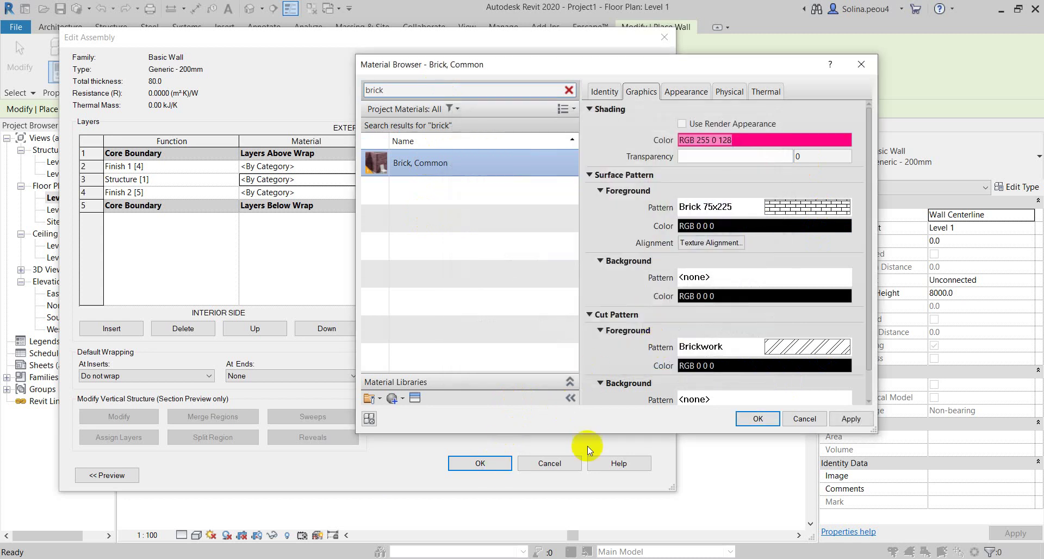
click(760, 421)
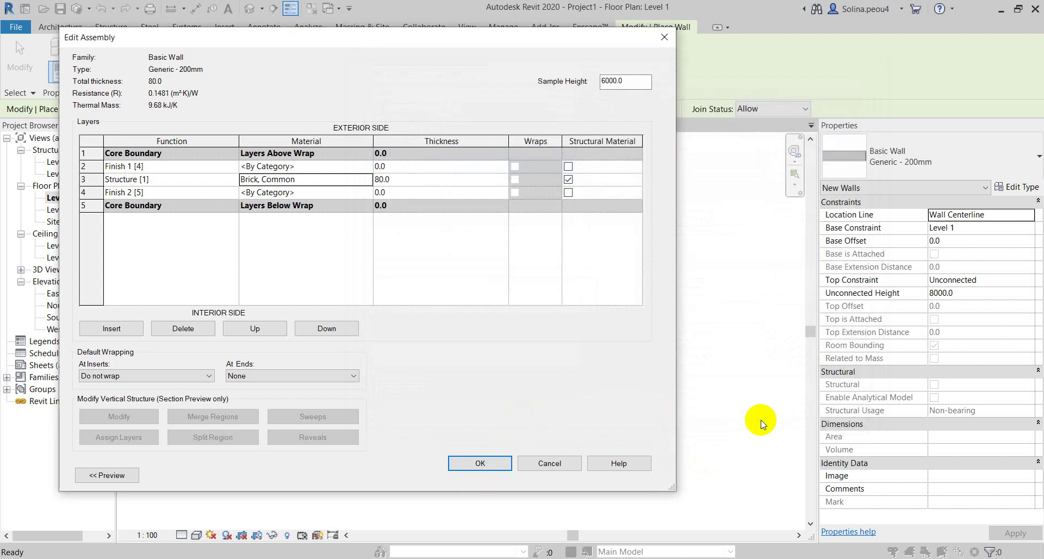
Set Finish 1 and Finish 2 to 10.0 thick each for a 100.0 total, and accept
click(392, 168)
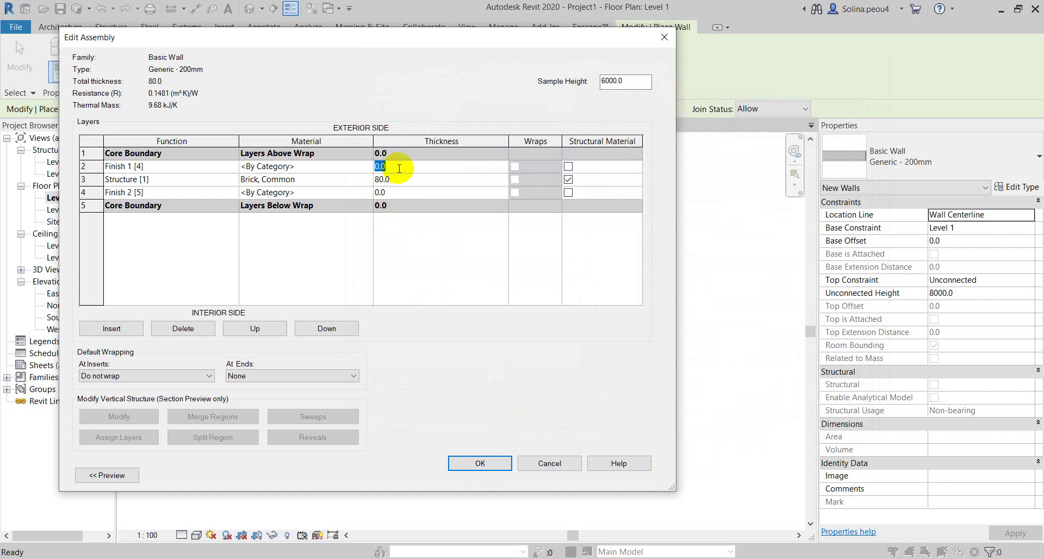
text(10)
click(407, 194)
click(409, 181)
click(479, 461)
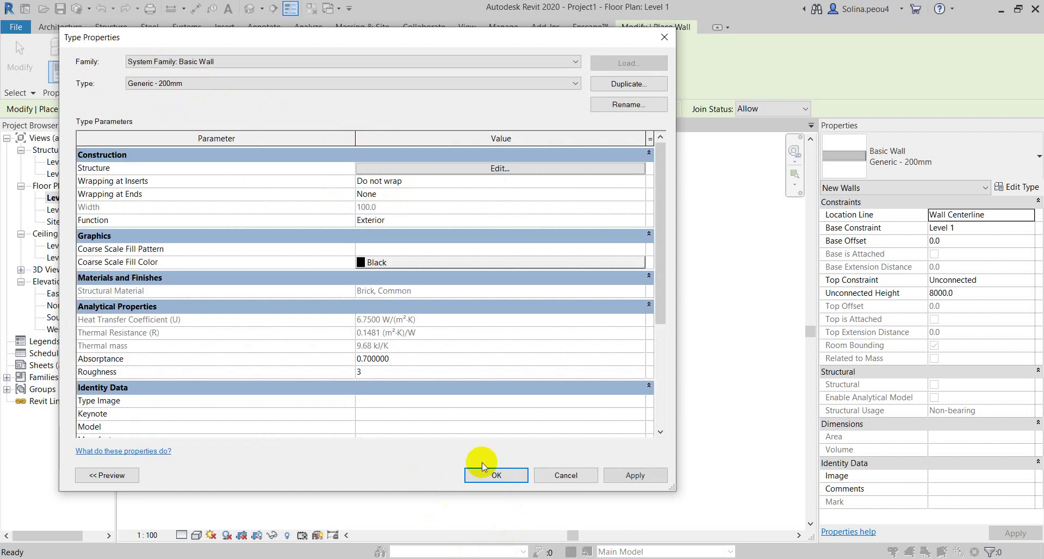
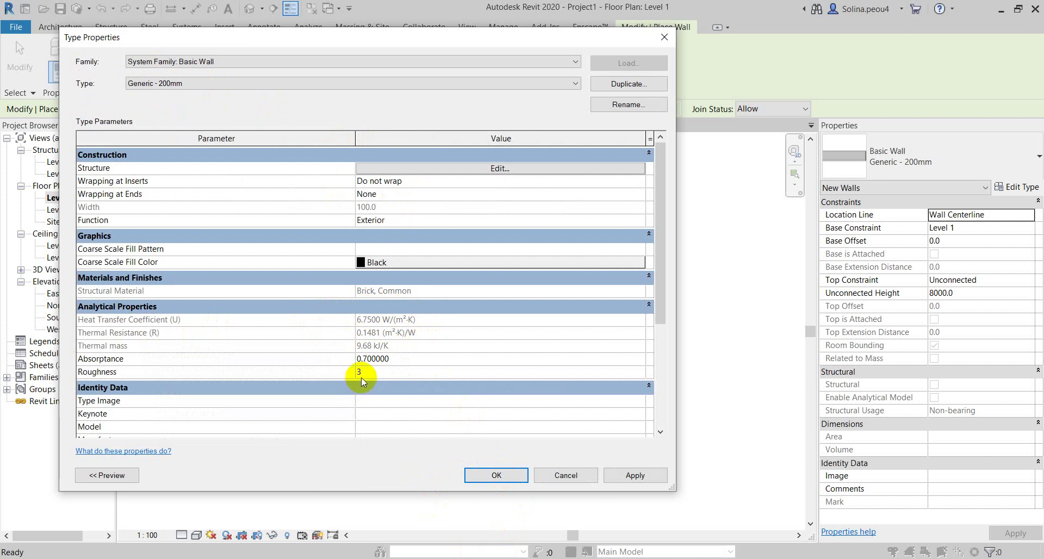
Chain four generic 200mm walls into a closed 8000 mm square beside the existing room
click(505, 476)
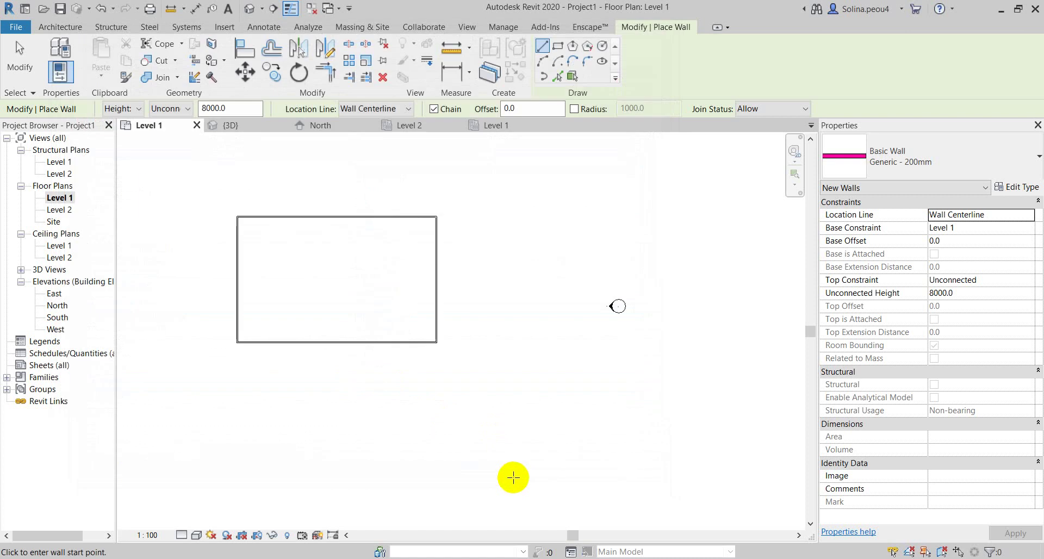
click(480, 250)
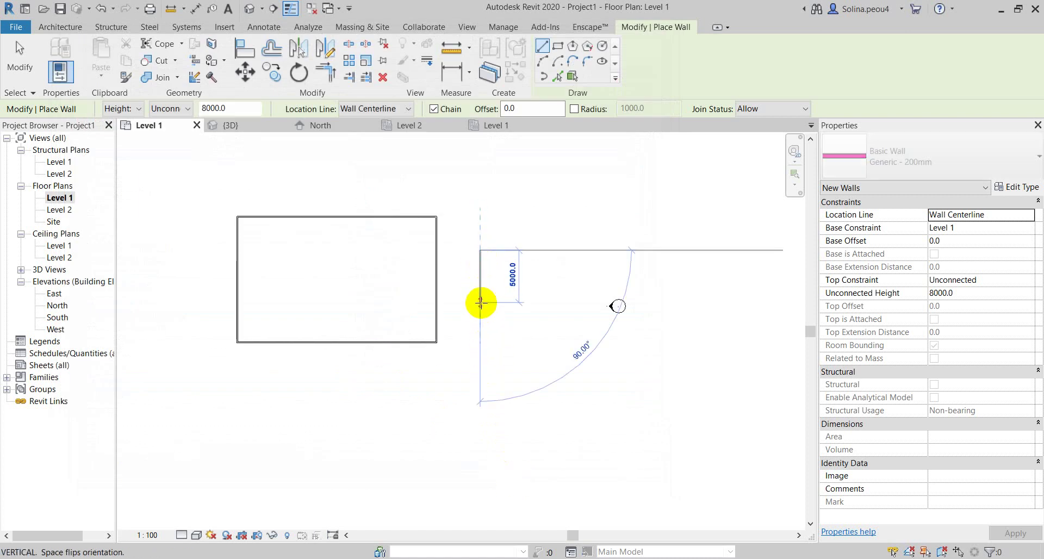
click(480, 333)
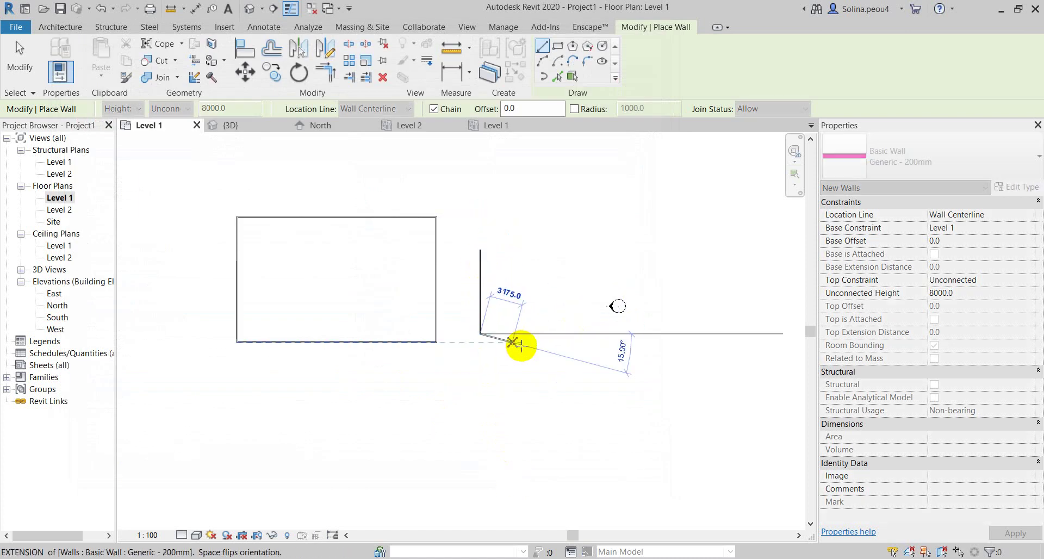
click(564, 333)
scroll(538, 260, up, 2)
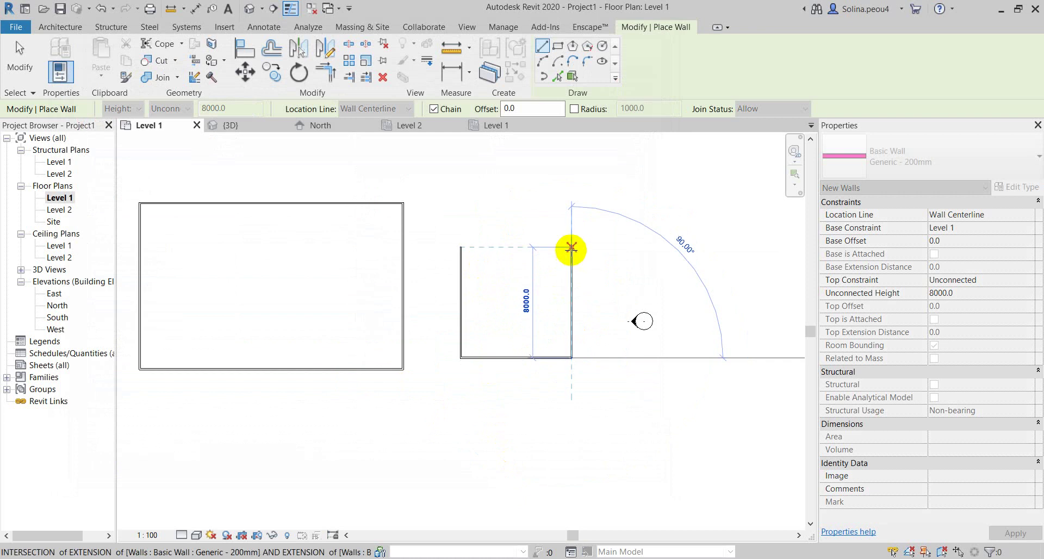
click(571, 248)
click(461, 248)
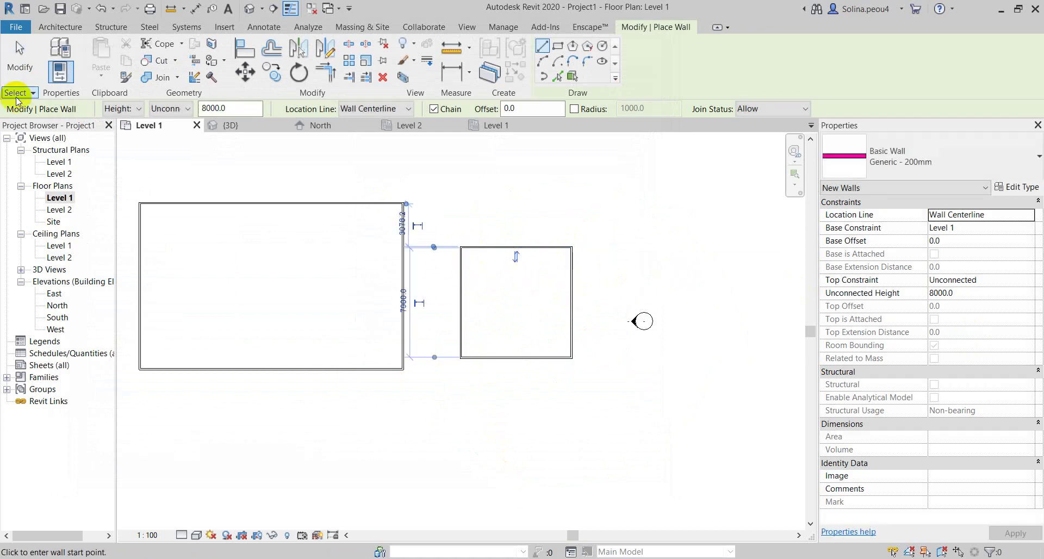
click(19, 57)
Select the square room's four walls and change their unconnected height from 8000 to 3200 mm
drag(607, 202, 449, 389)
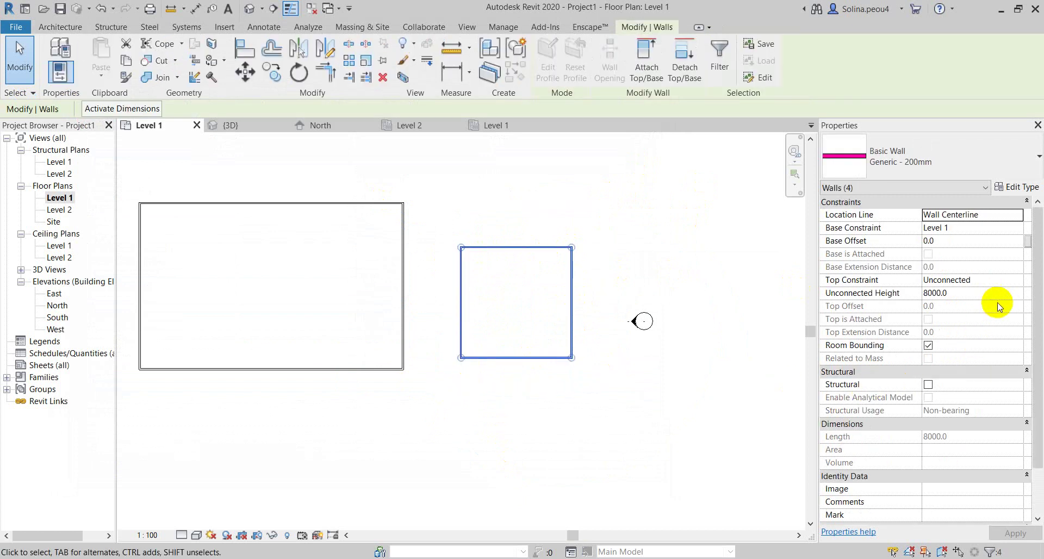
scroll(1030, 299, down, 2)
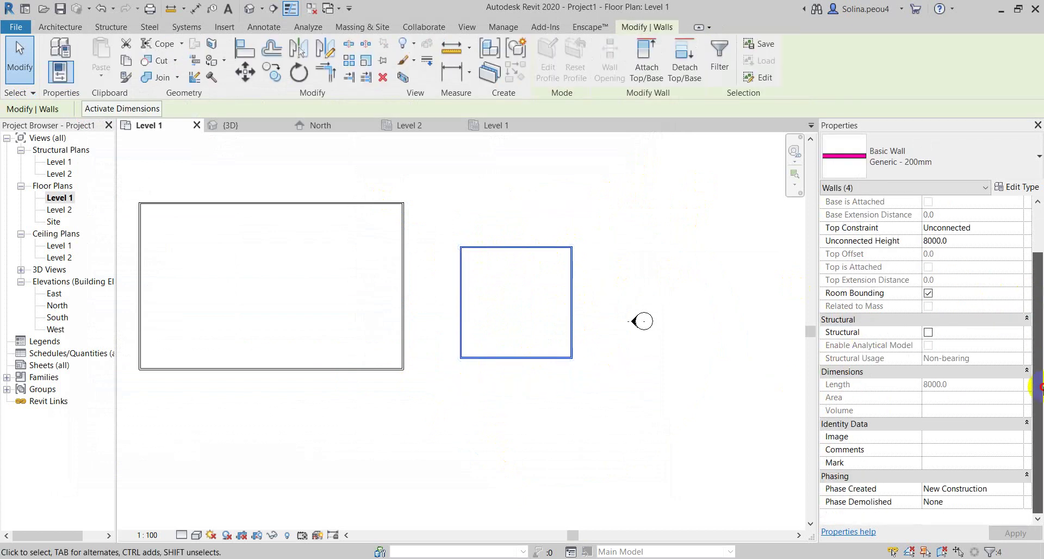
scroll(973, 337, up, 2)
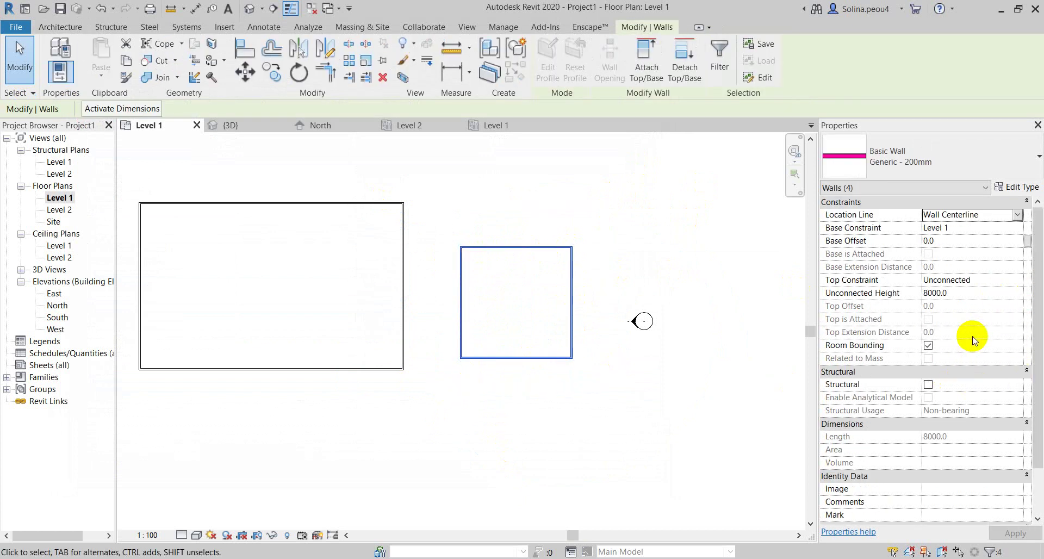
click(508, 378)
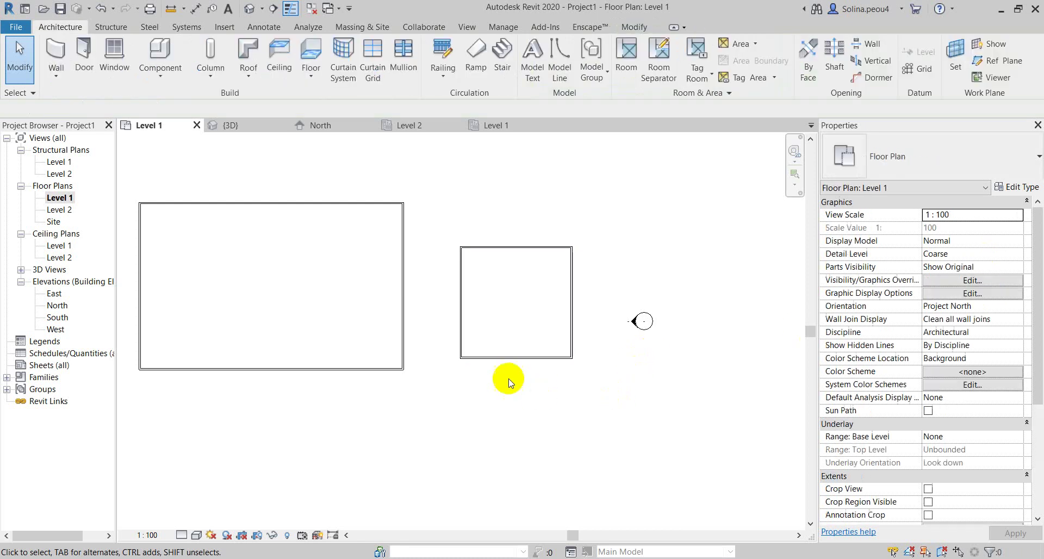
click(514, 359)
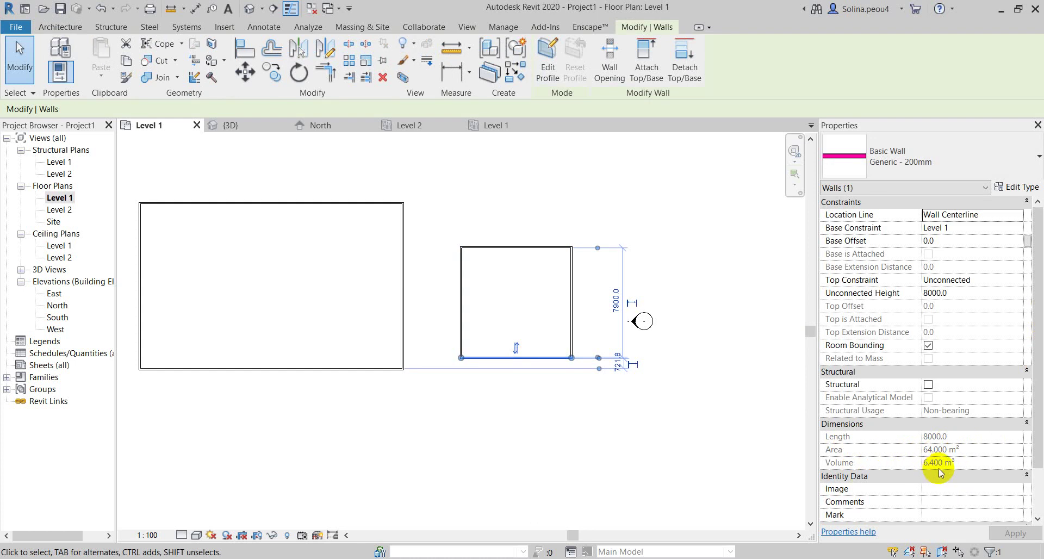
drag(433, 221, 625, 457)
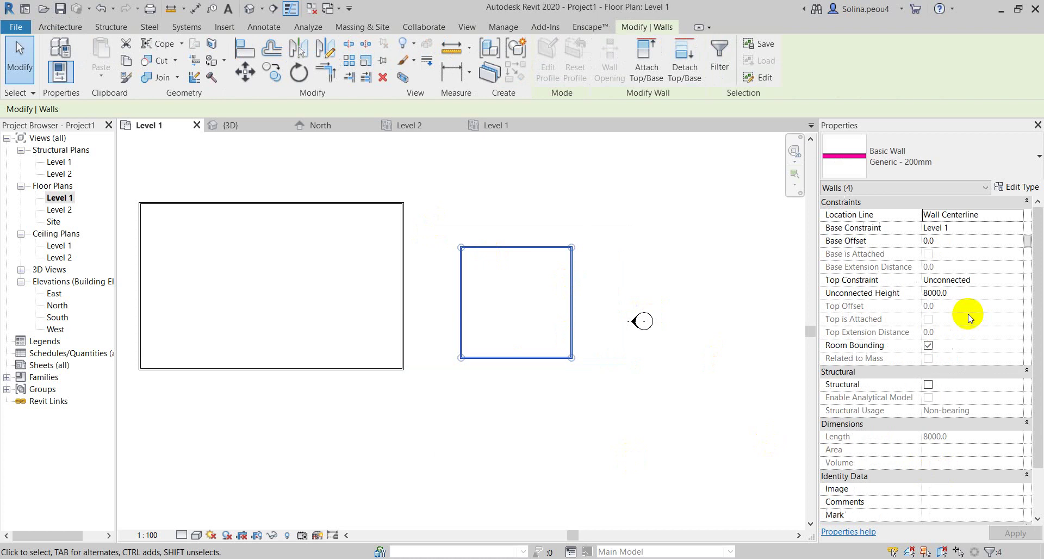
click(950, 292)
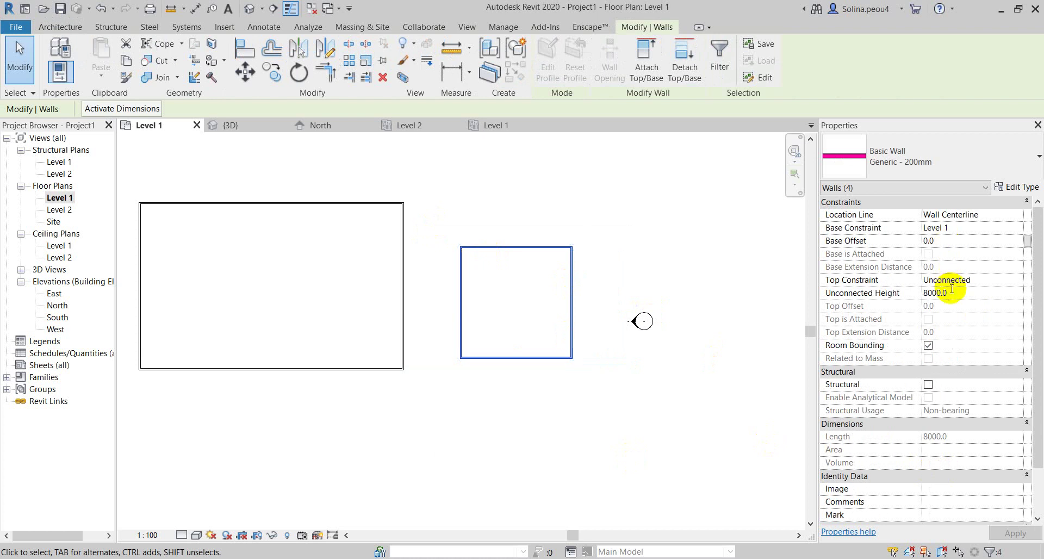
drag(951, 289, 883, 293)
text(32)
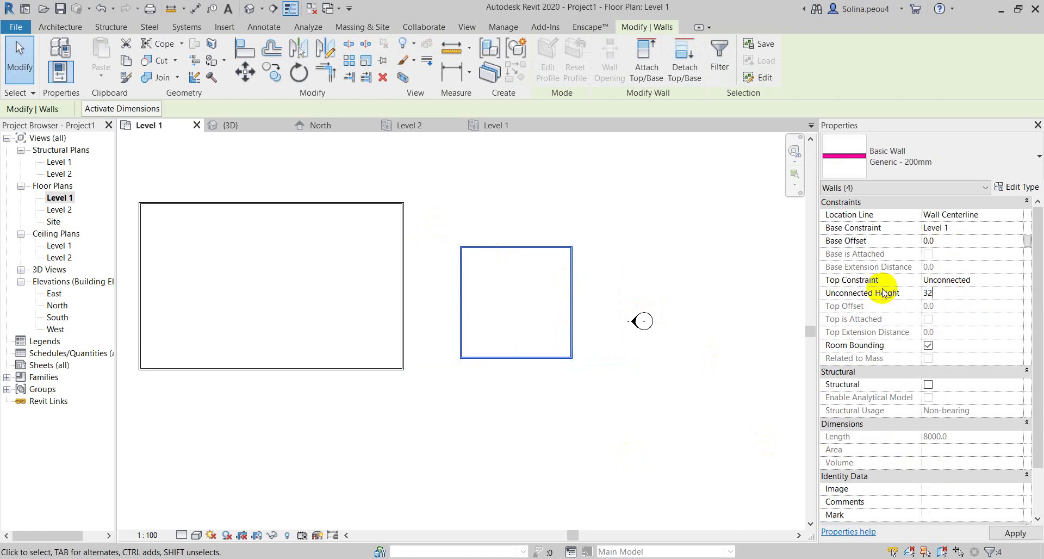
key(Return)
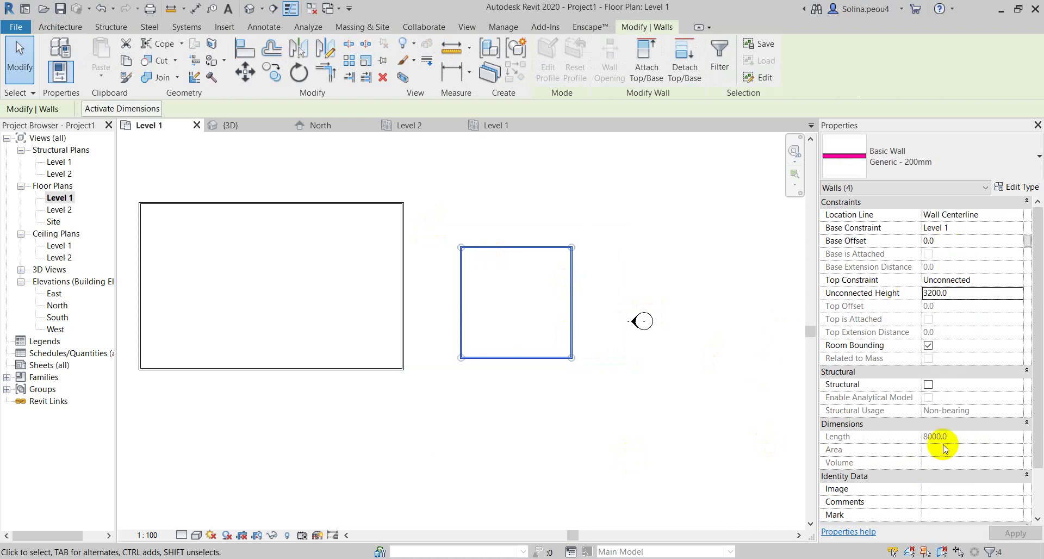
click(629, 385)
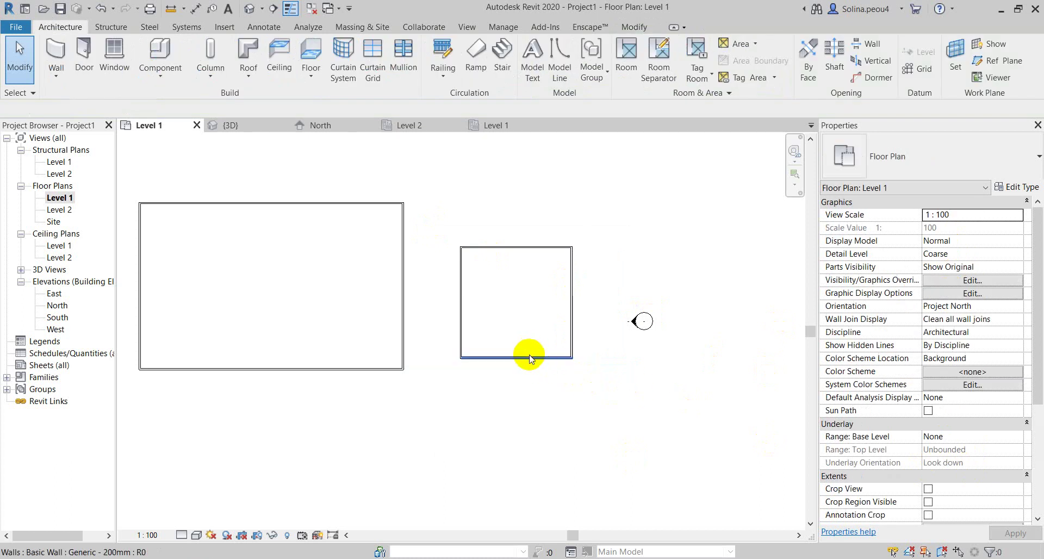
click(530, 358)
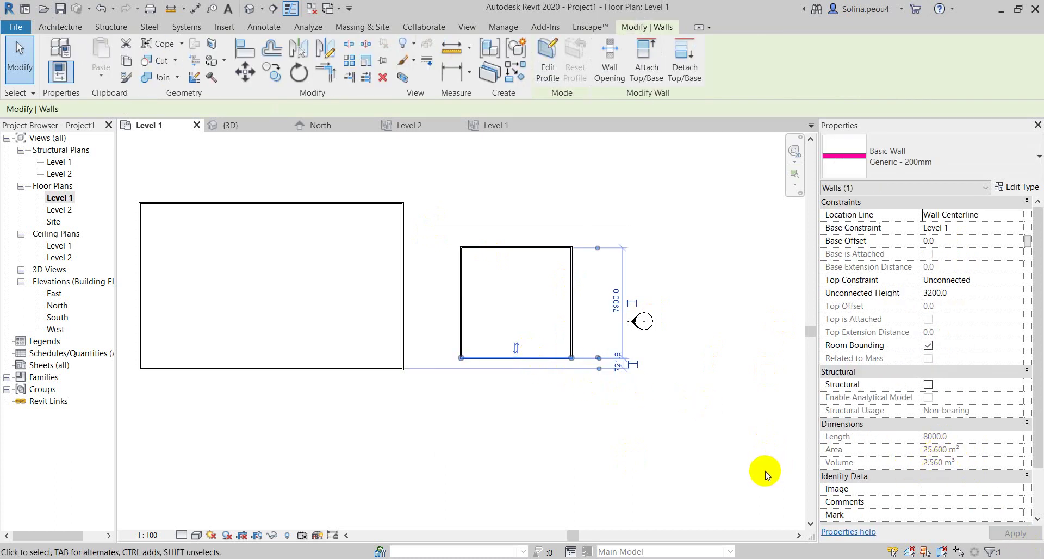
Move the small room's right wall so the room is 4000 mm wide
scroll(526, 380, up, 4)
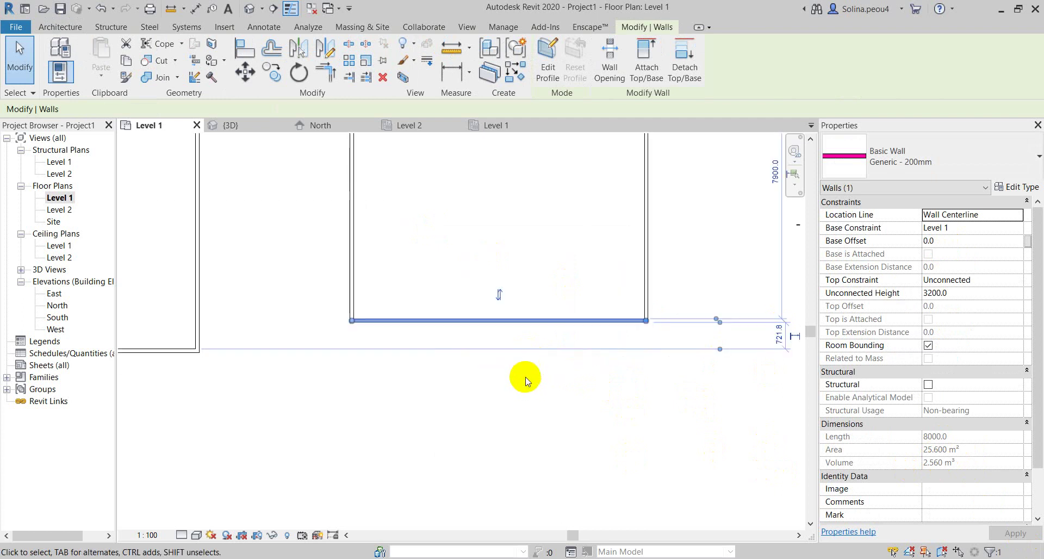
click(552, 261)
click(644, 280)
scroll(507, 329, down, 2)
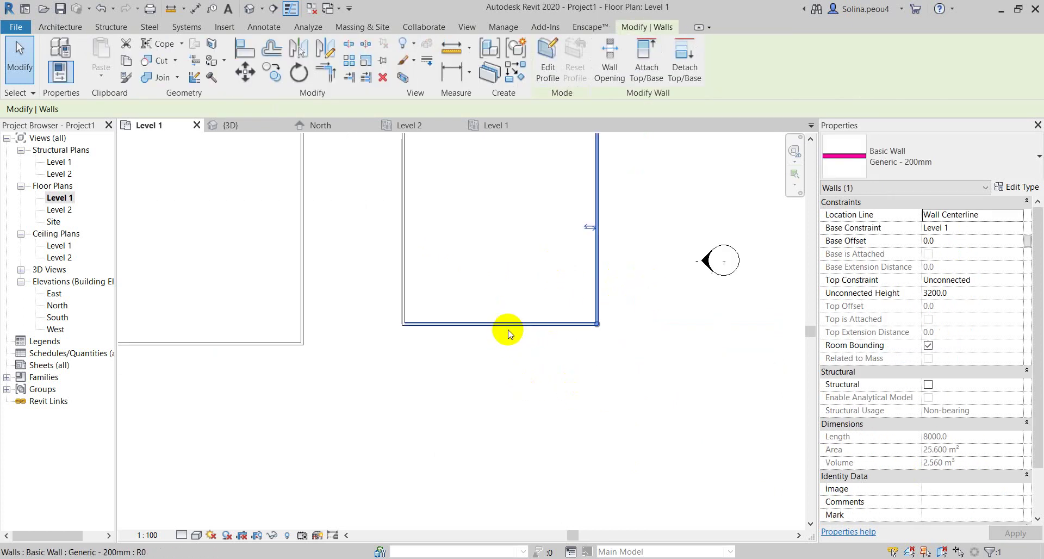
scroll(510, 333, down, 1)
click(510, 150)
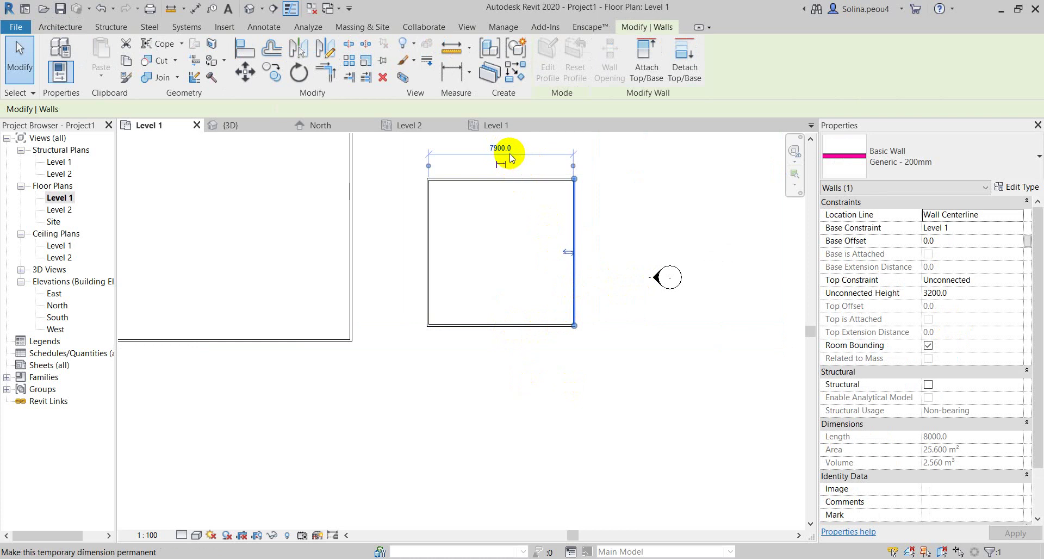
click(510, 150)
text(4000)
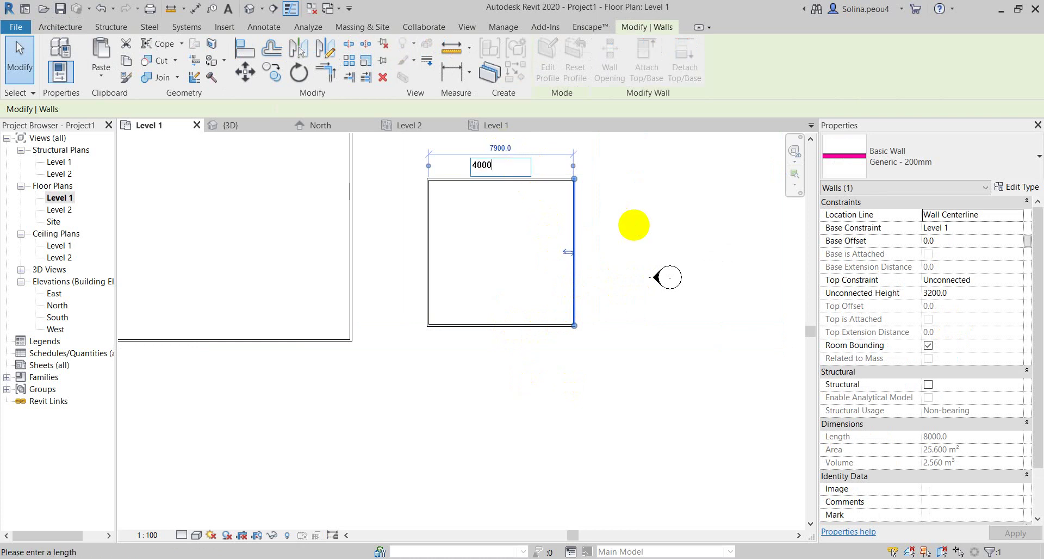
key(Return)
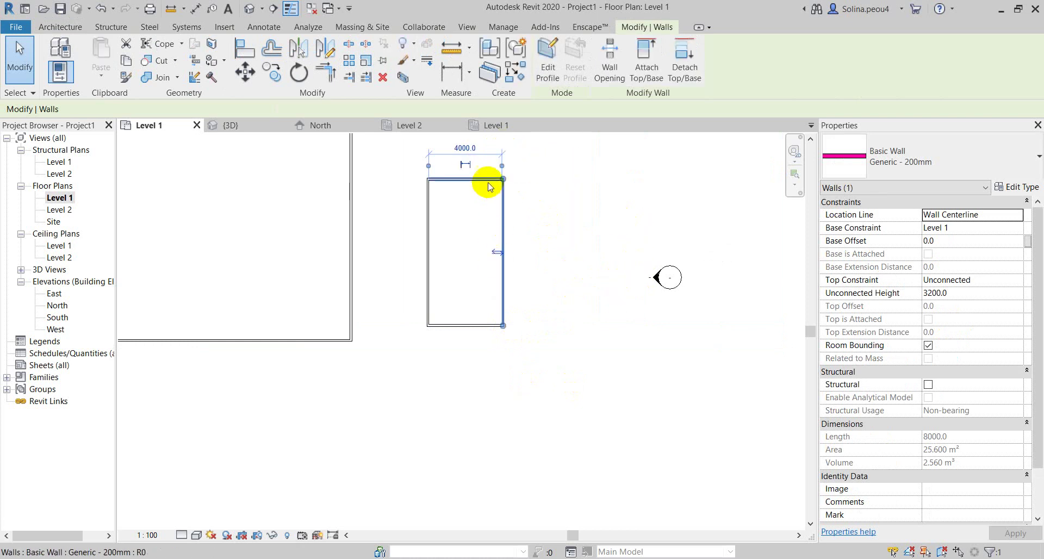
Move the top wall down so the room is 5000 mm deep
click(485, 179)
click(370, 250)
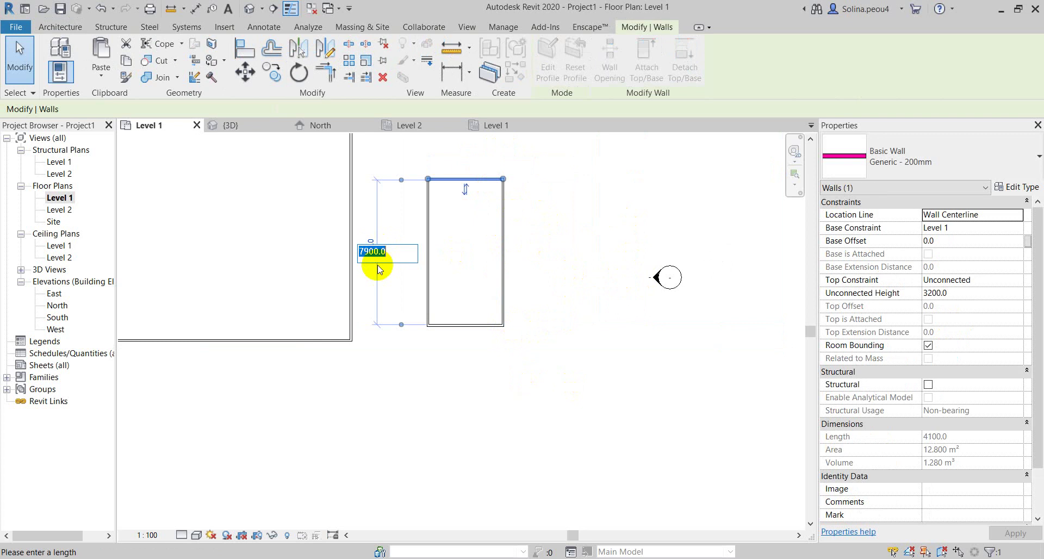
text(5000)
key(Return)
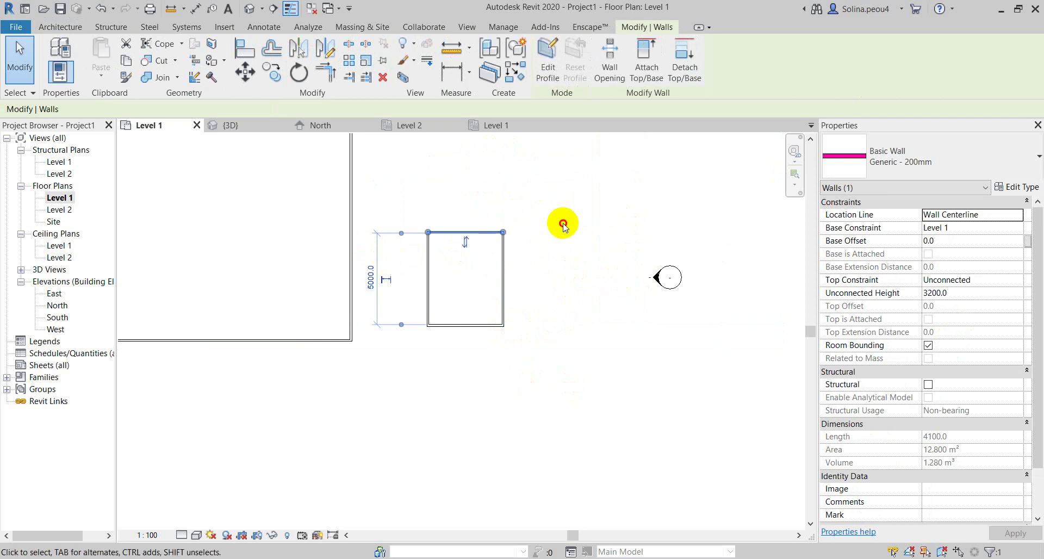
click(560, 223)
click(478, 326)
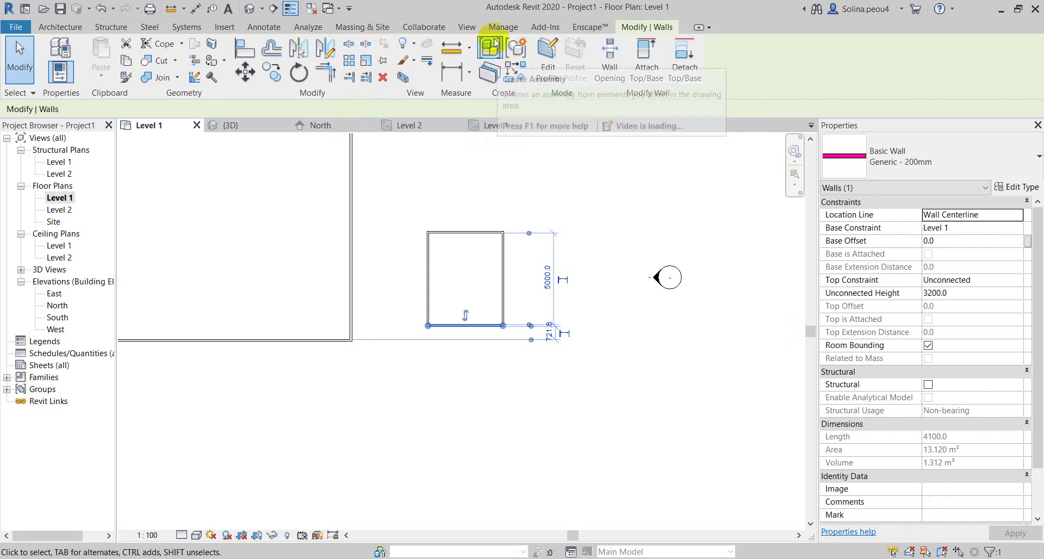
Open the default 3D view and orbit to face the small room's front wall
click(248, 9)
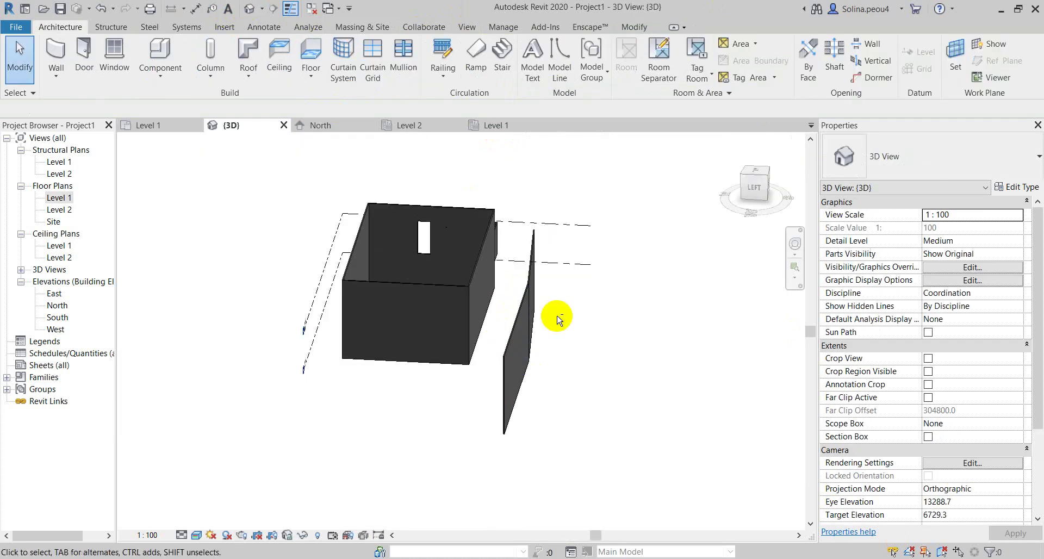
shift+middle_drag(553, 314, 321, 286)
scroll(466, 277, up, 5)
shift+middle_drag(466, 275, 419, 413)
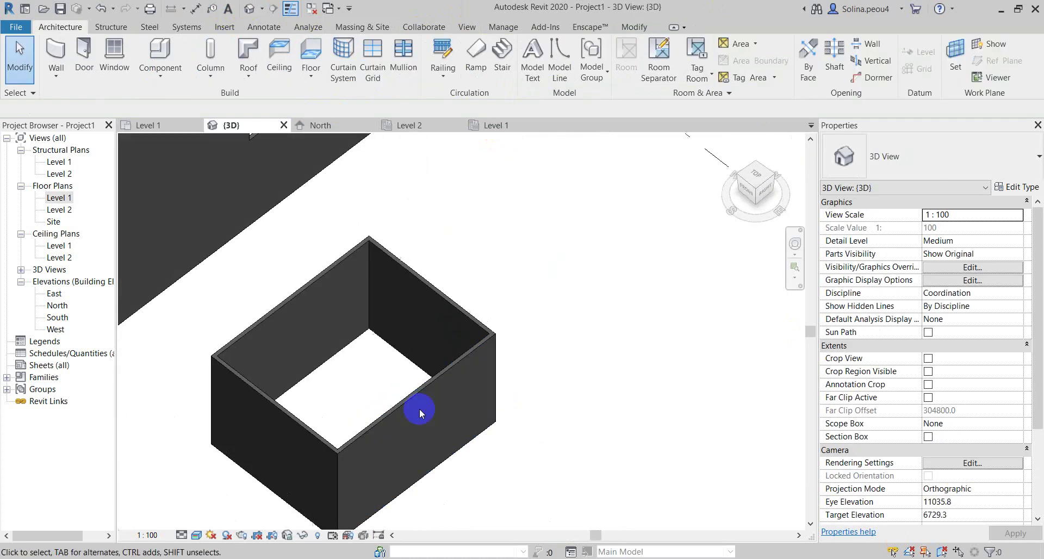
scroll(391, 342, up, 3)
scroll(390, 343, down, 2)
scroll(681, 335, down, 3)
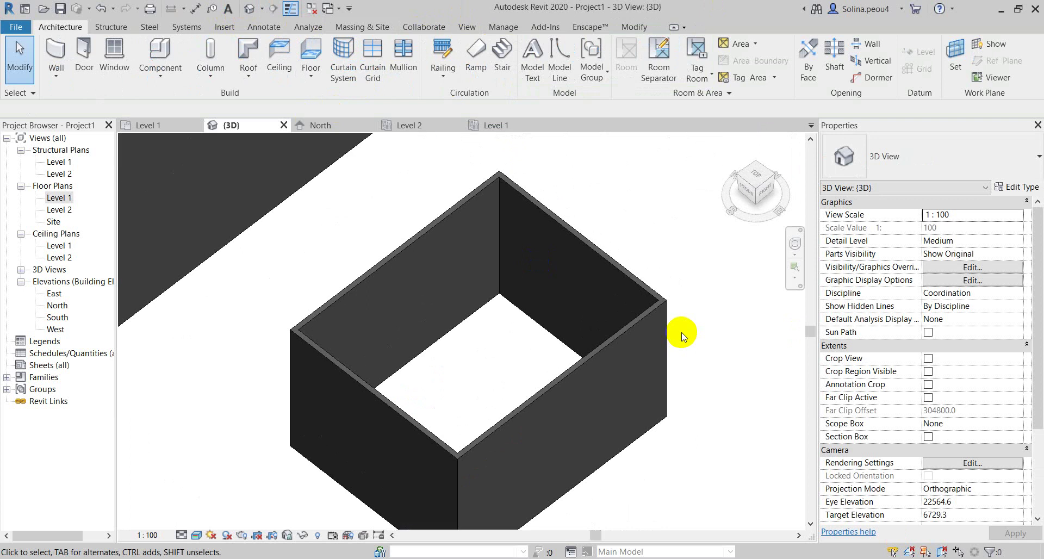
scroll(618, 291, down, 2)
mouse_move(611, 350)
shift+middle_down()
mouse_move(503, 294)
mouse_move(532, 272)
shift+middle_up()
scroll(531, 272, up, 2)
Place a door on the small room's front wall
click(84, 53)
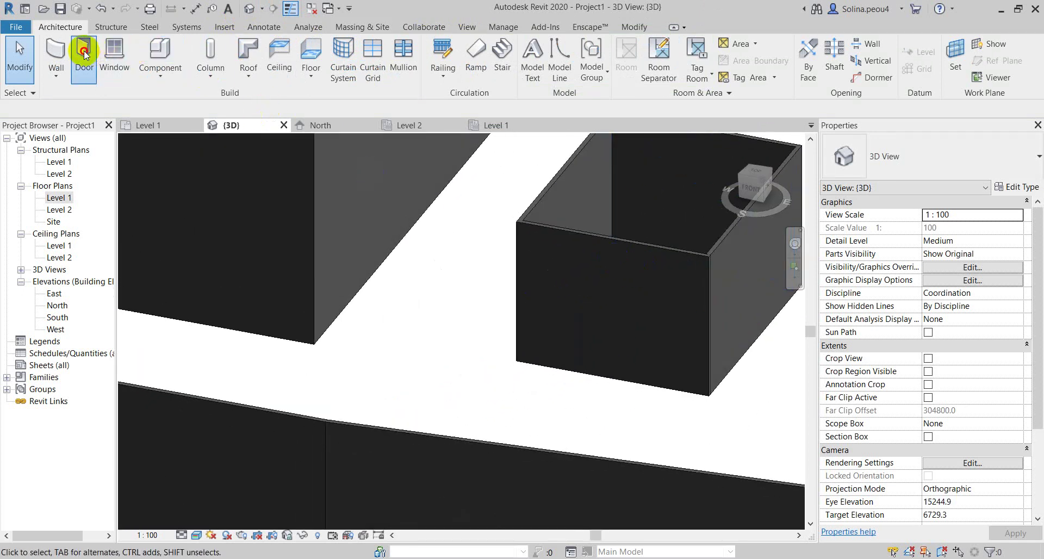
click(562, 321)
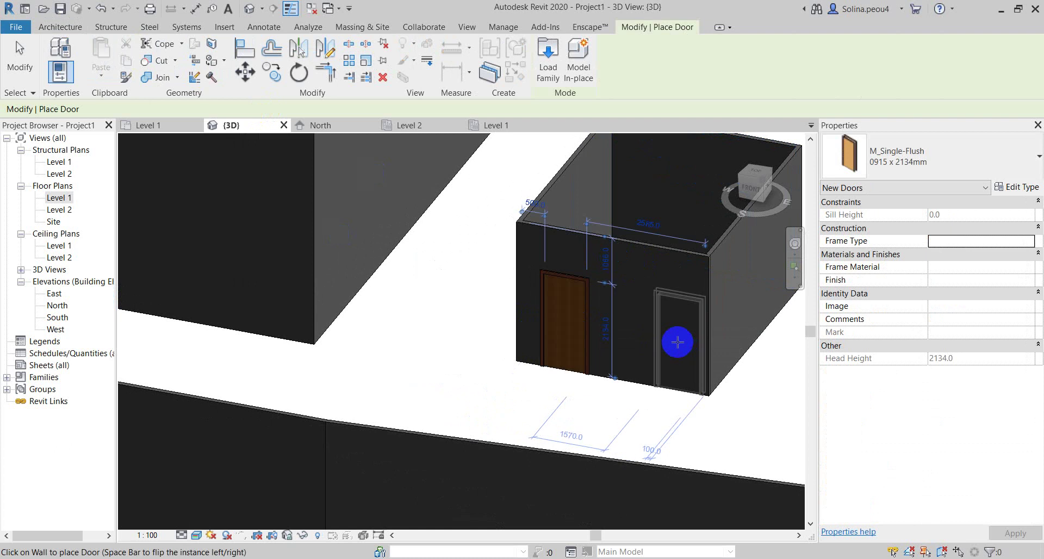
click(70, 57)
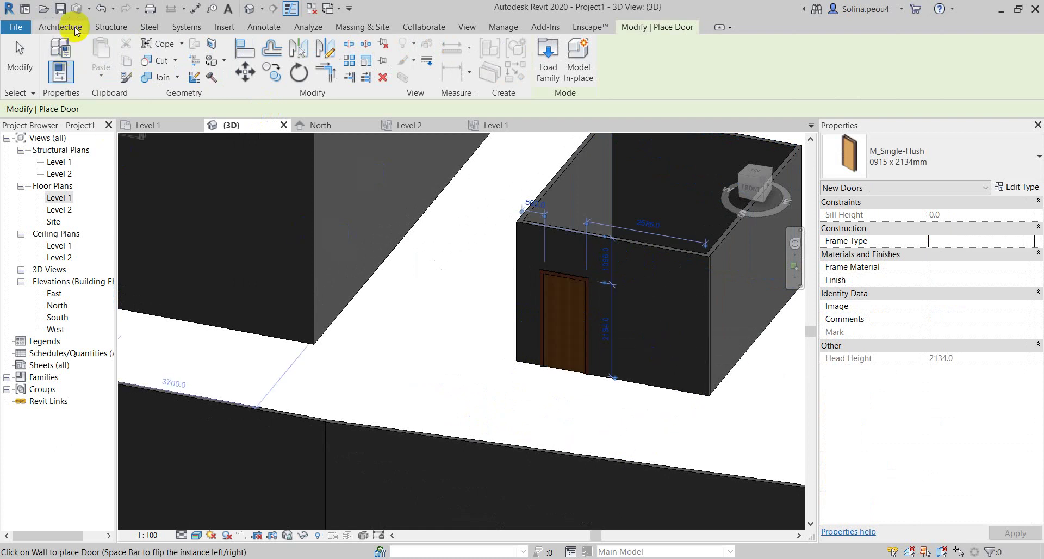
Place an M_Window-Double-Hung 700 x 1200mm window on the wall beside the door
click(76, 31)
click(112, 54)
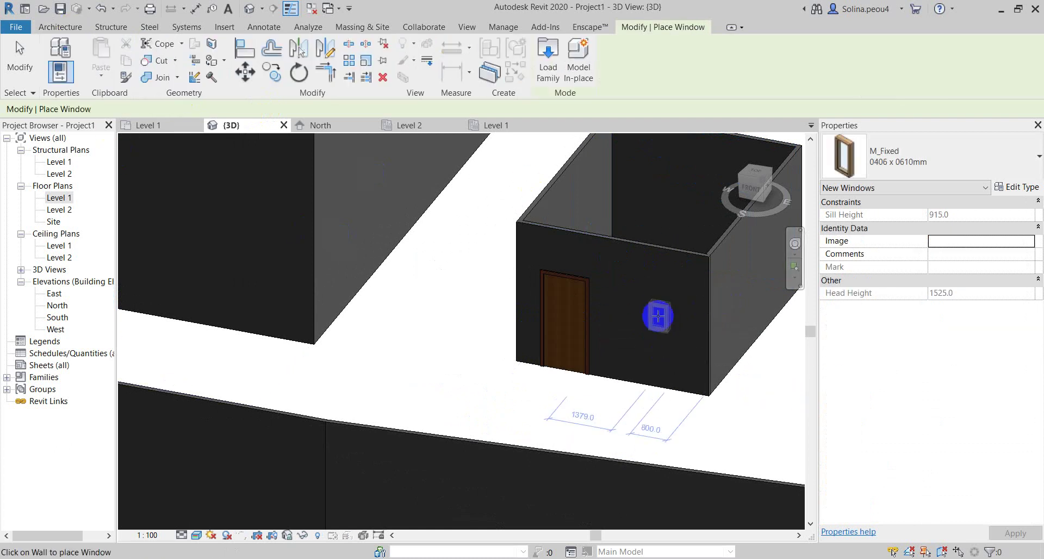
click(885, 156)
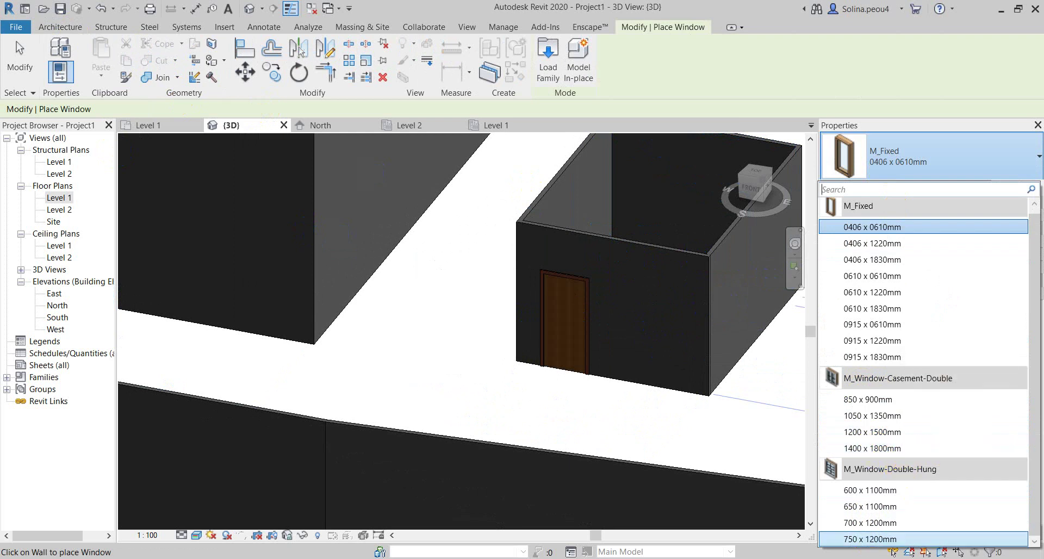
click(870, 523)
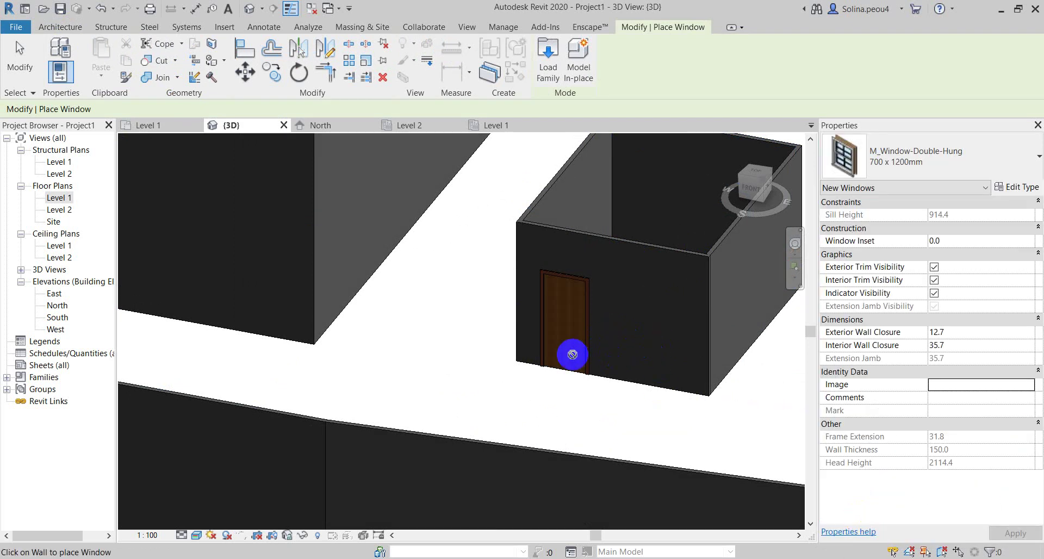
scroll(660, 350, up, 3)
scroll(636, 356, up, 3)
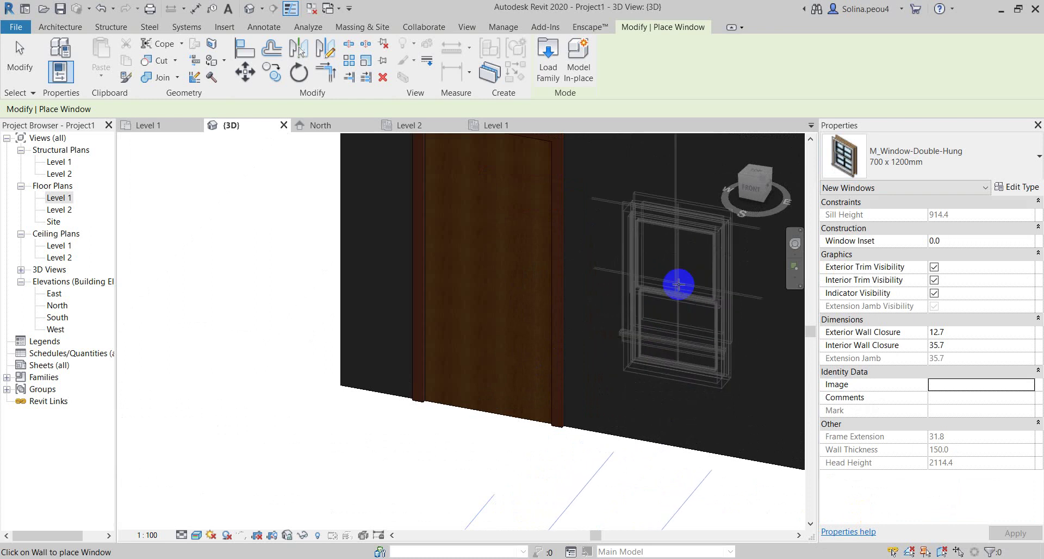
click(678, 284)
shift+middle_drag(338, 266, 338, 296)
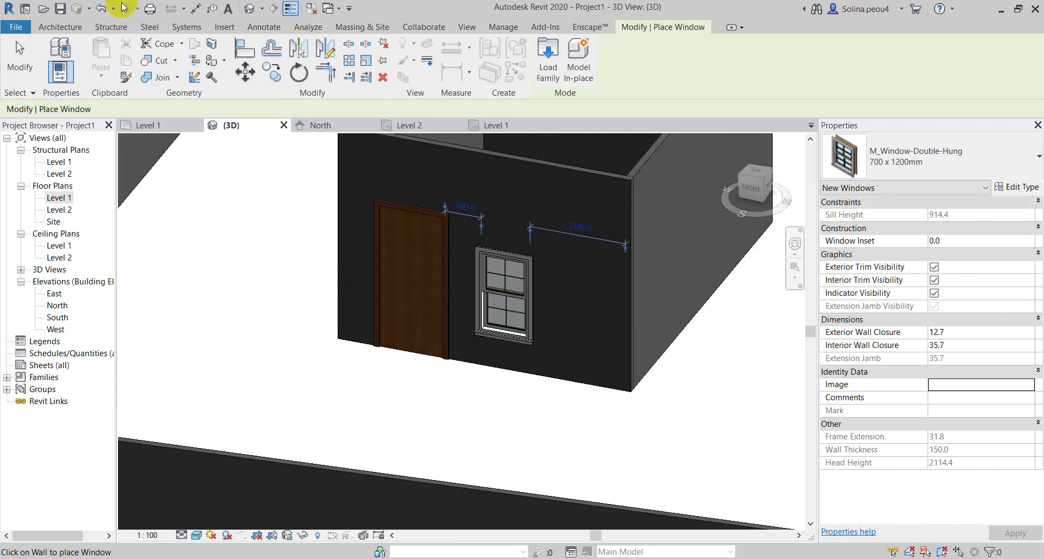
click(26, 57)
mouse_move(680, 303)
shift+middle_down()
mouse_move(610, 233)
mouse_move(468, 365)
mouse_move(579, 296)
shift+middle_up()
scroll(508, 387, down, 3)
scroll(543, 309, up, 5)
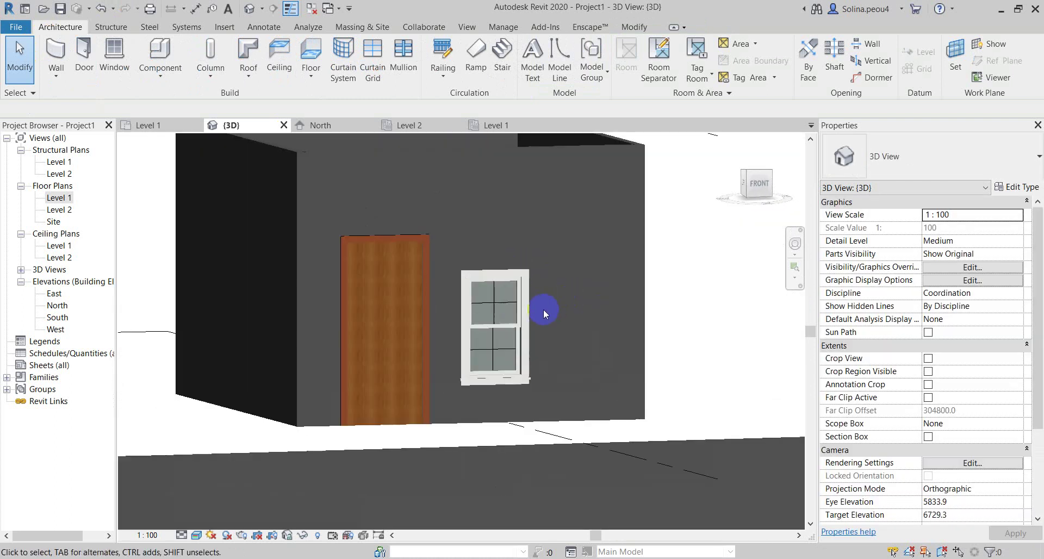
click(512, 323)
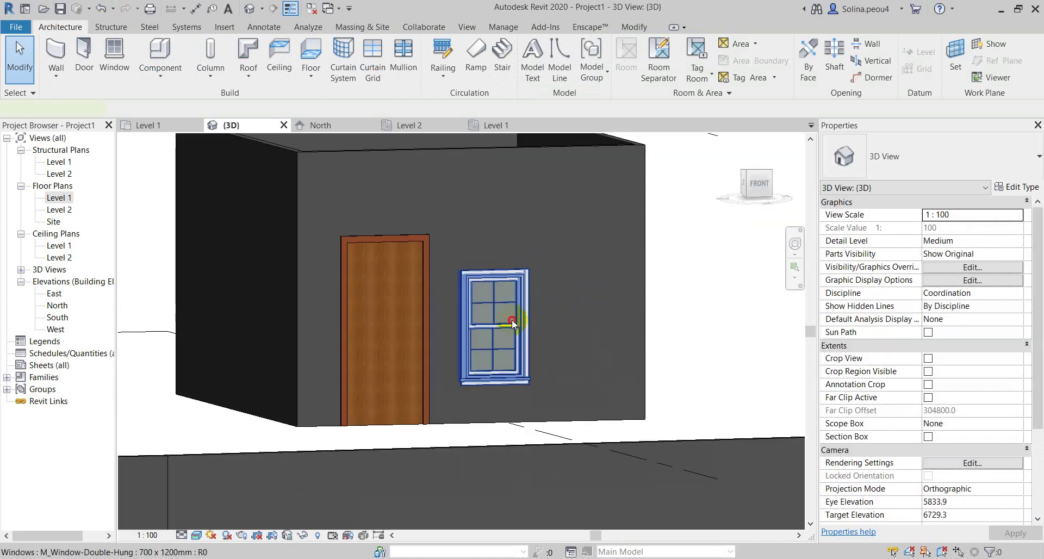
click(1010, 188)
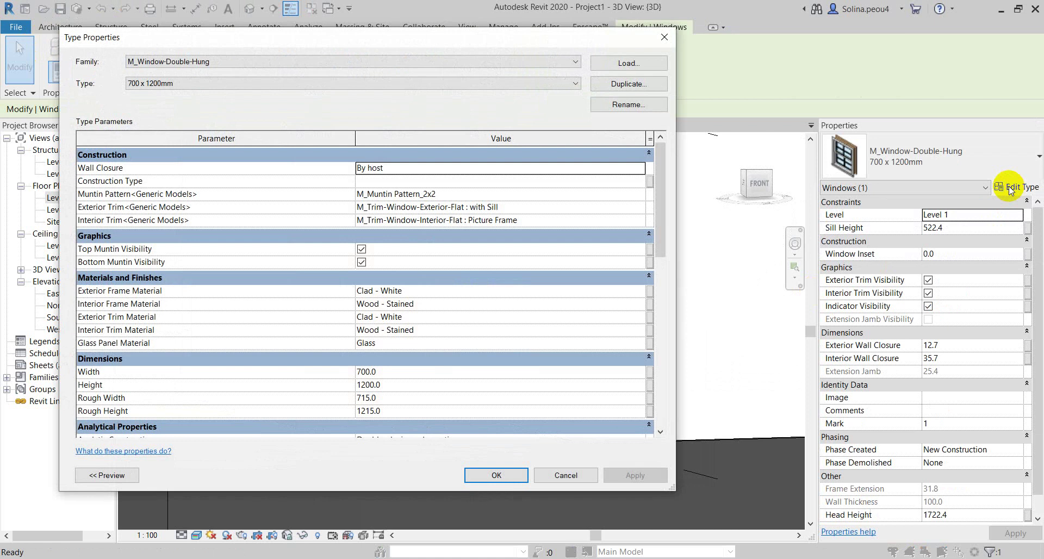
scroll(466, 268, down, 3)
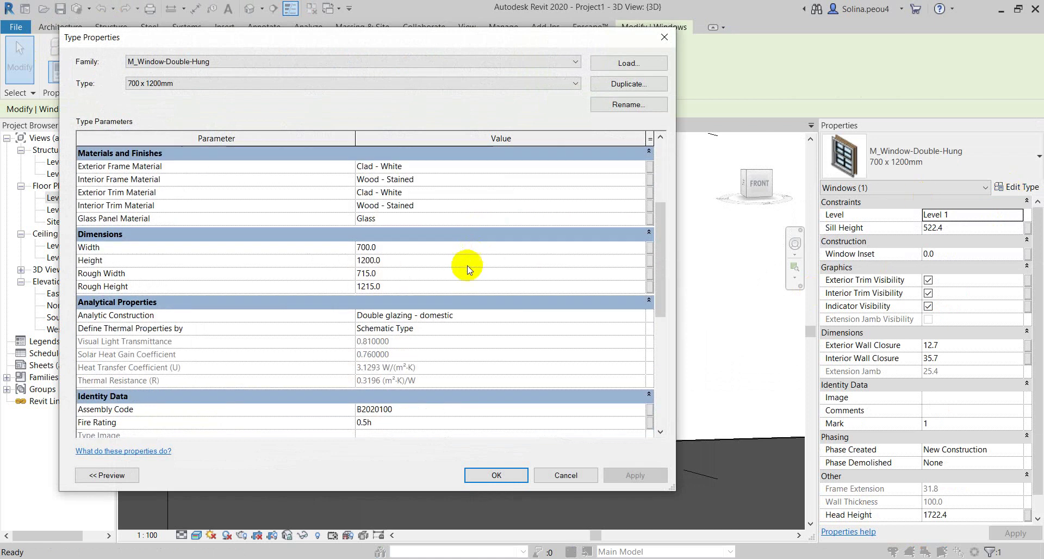
scroll(465, 268, up, 3)
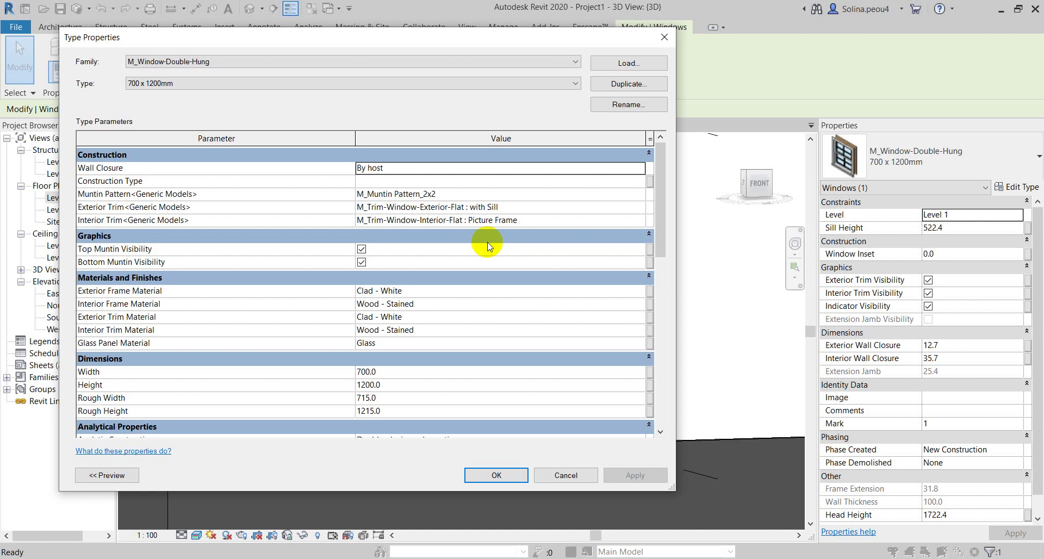
click(594, 87)
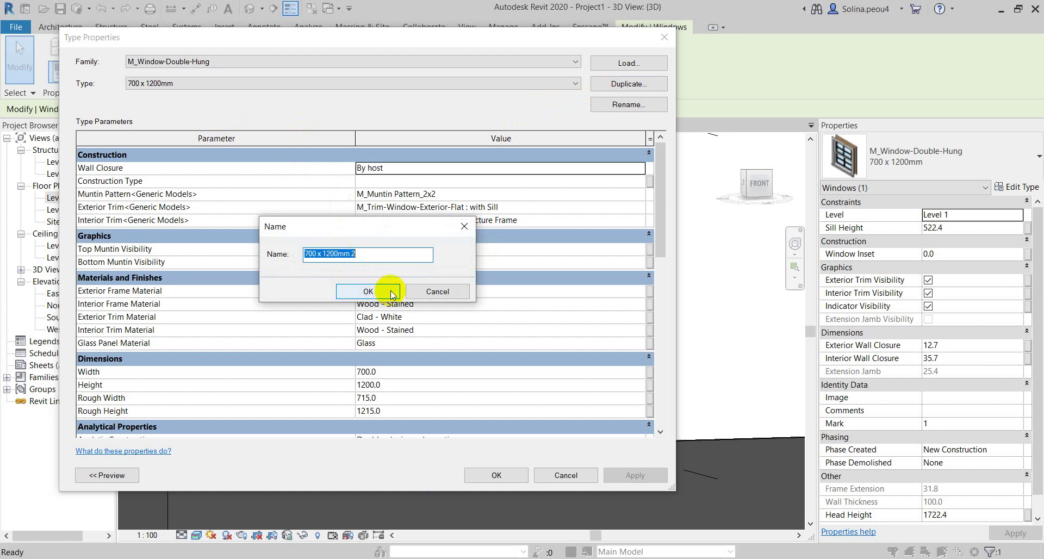
click(436, 293)
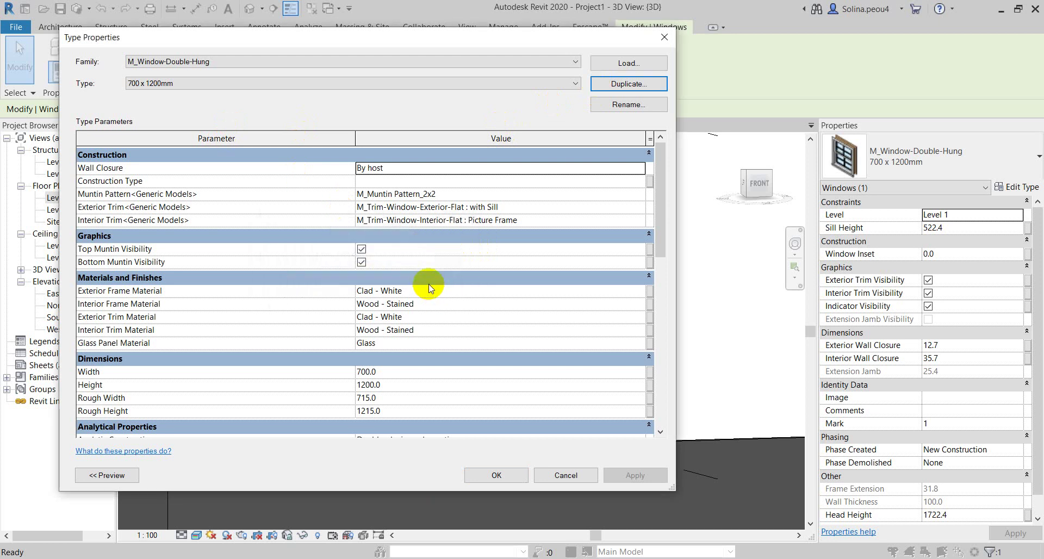
click(556, 475)
scroll(590, 318, down, 3)
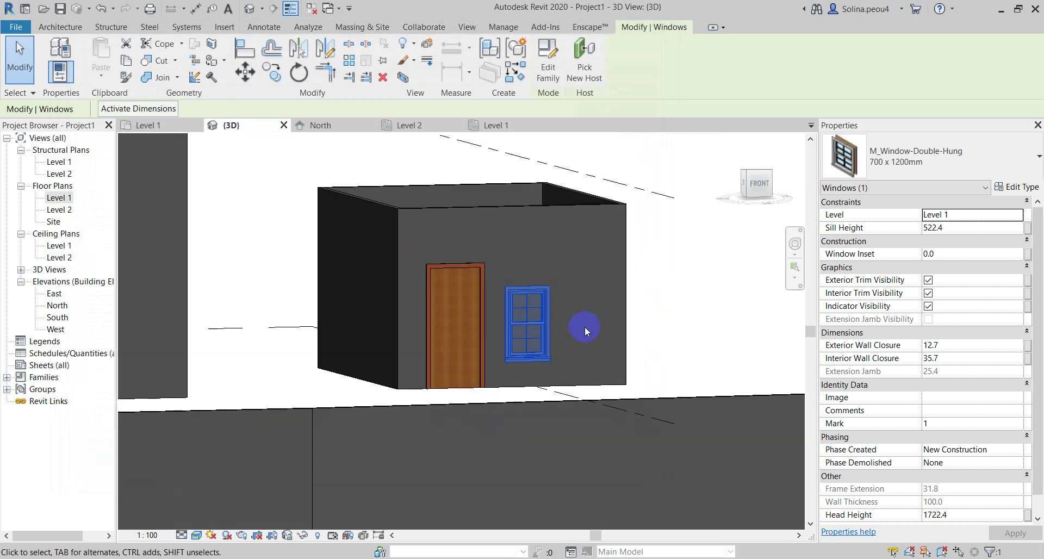
shift+middle_drag(592, 319, 484, 378)
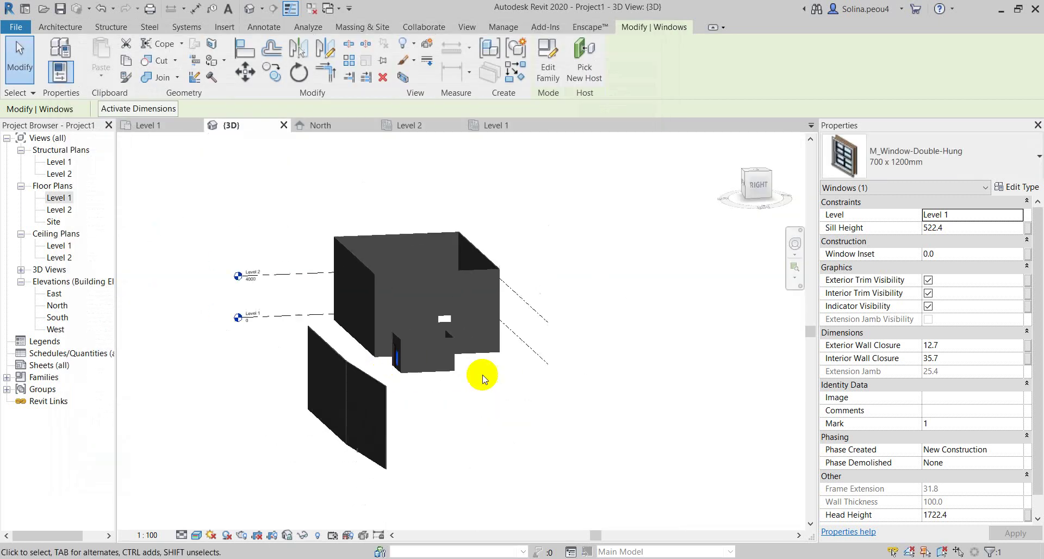
scroll(484, 378, up, 3)
scroll(386, 298, up, 3)
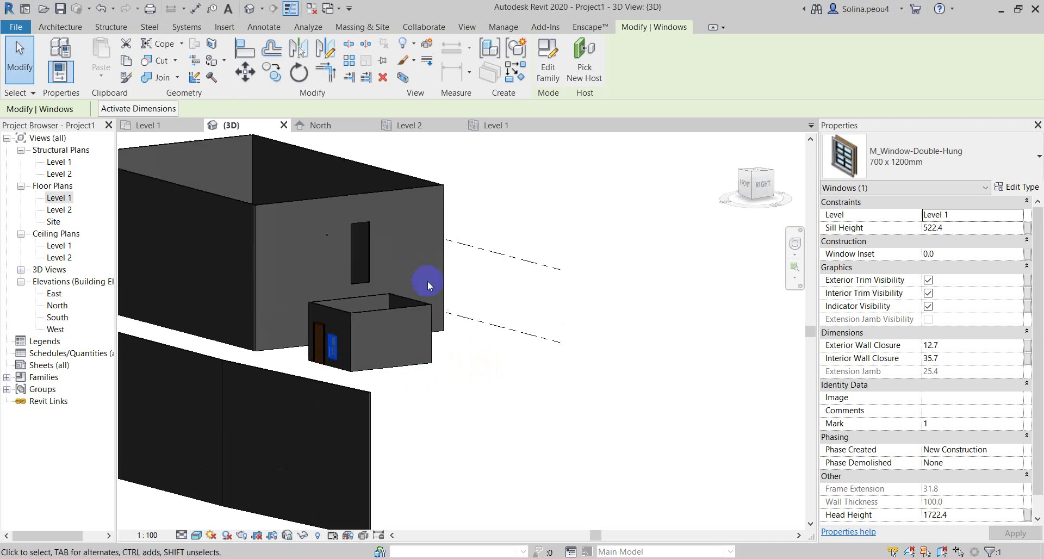
scroll(525, 366, down, 3)
scroll(376, 353, up, 4)
scroll(450, 326, down, 3)
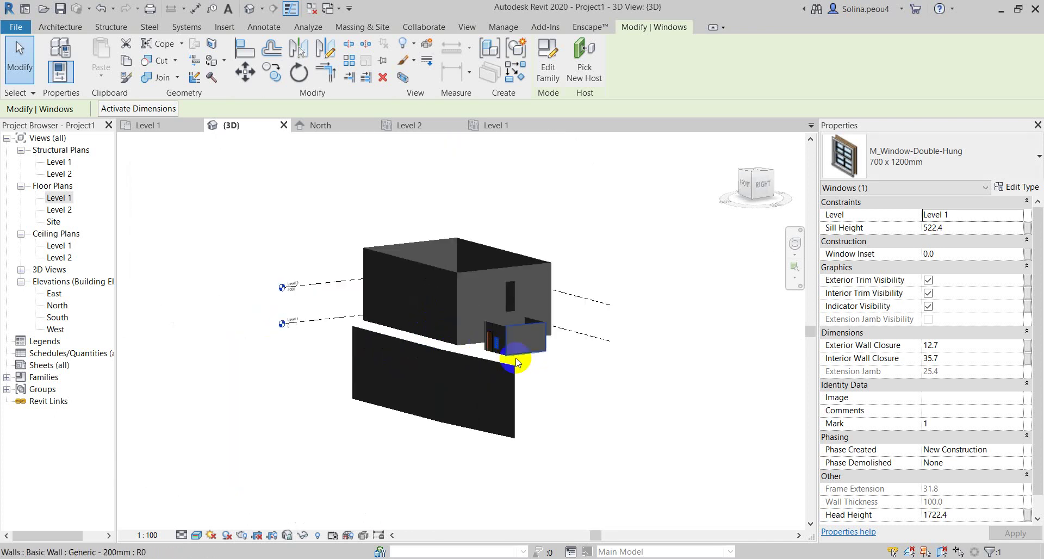
mouse_move(426, 321)
shift+middle_down()
mouse_move(488, 265)
mouse_move(564, 275)
mouse_move(478, 279)
mouse_move(244, 333)
mouse_move(488, 321)
mouse_move(501, 298)
shift+middle_up()
scroll(488, 321, up, 3)
click(583, 276)
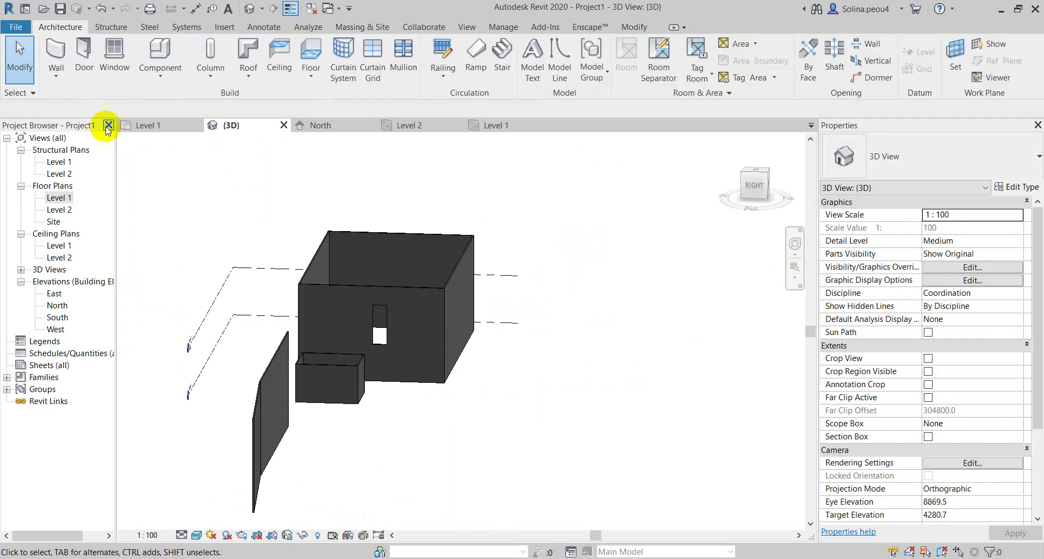
Start the Door tool and browse the family library to the US Metric Doors folder
click(81, 52)
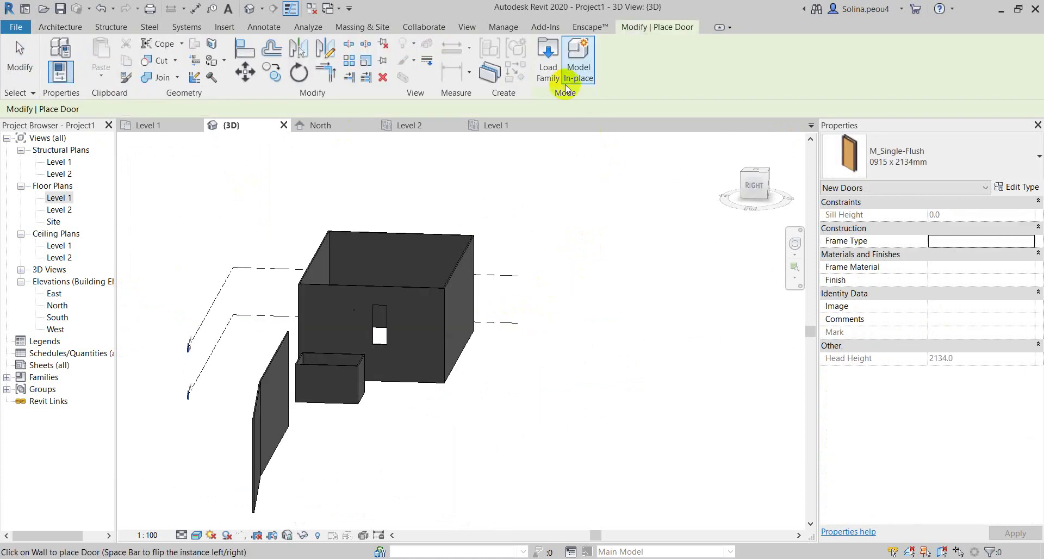
click(550, 58)
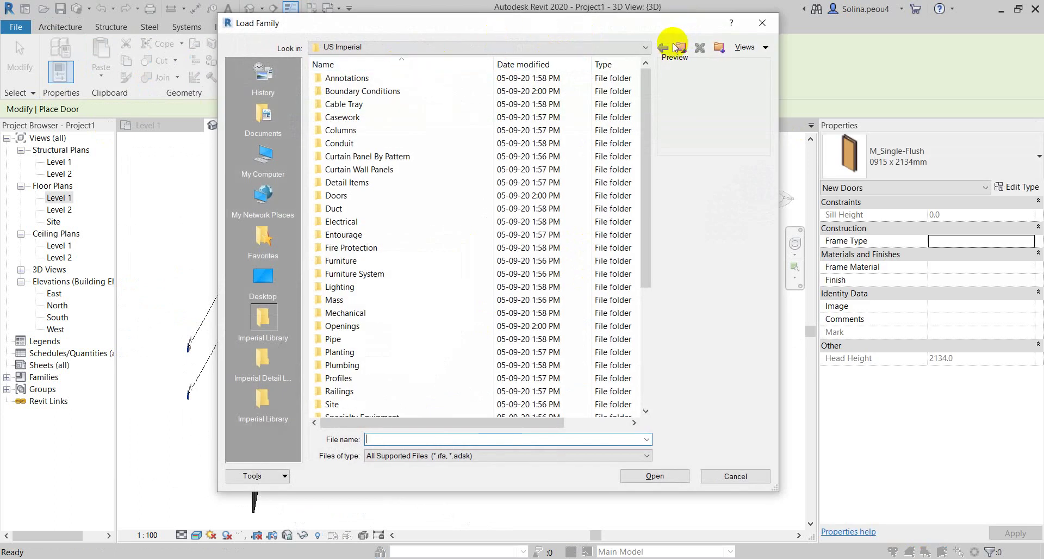
click(674, 47)
double_click(354, 103)
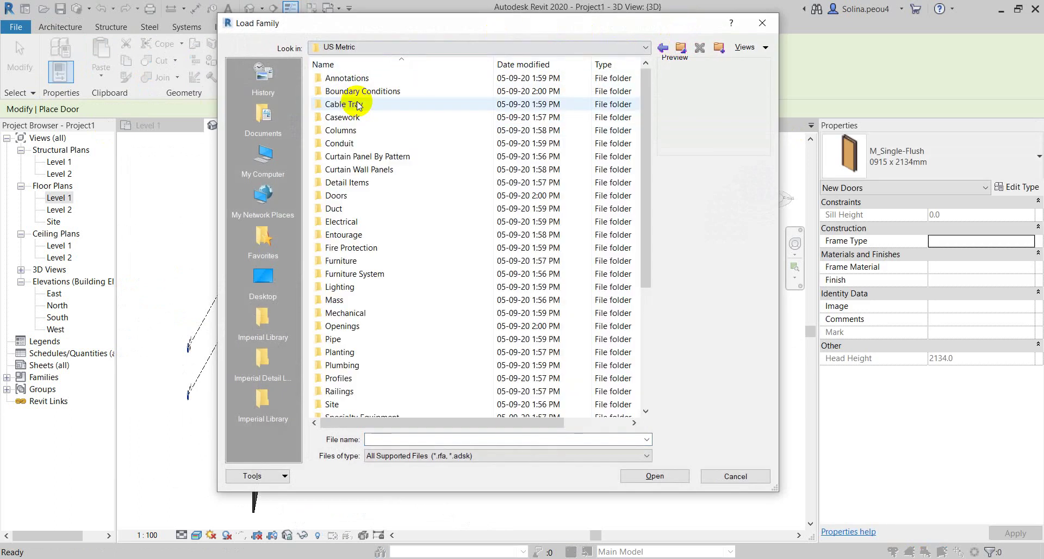
scroll(372, 343, down, 3)
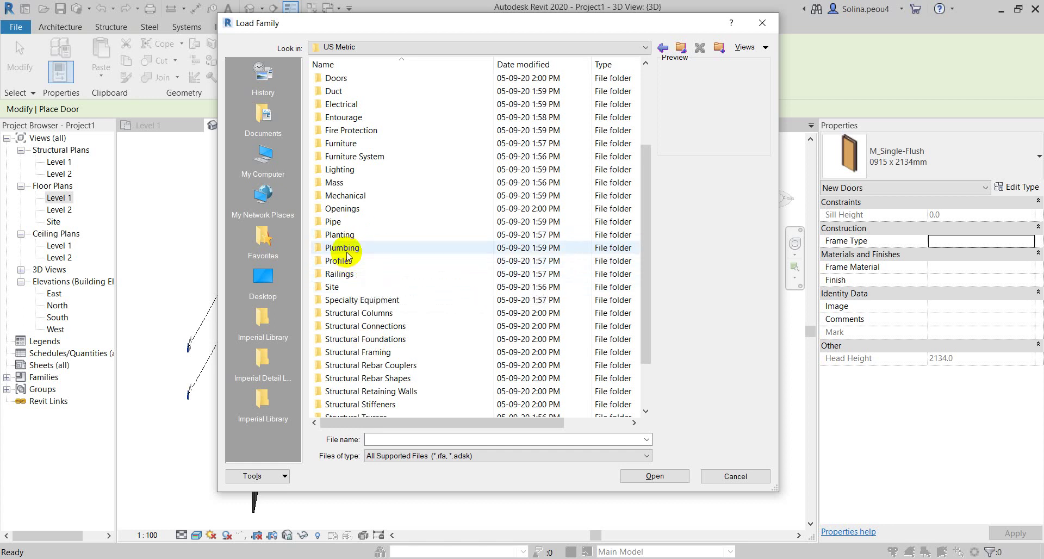
double_click(337, 78)
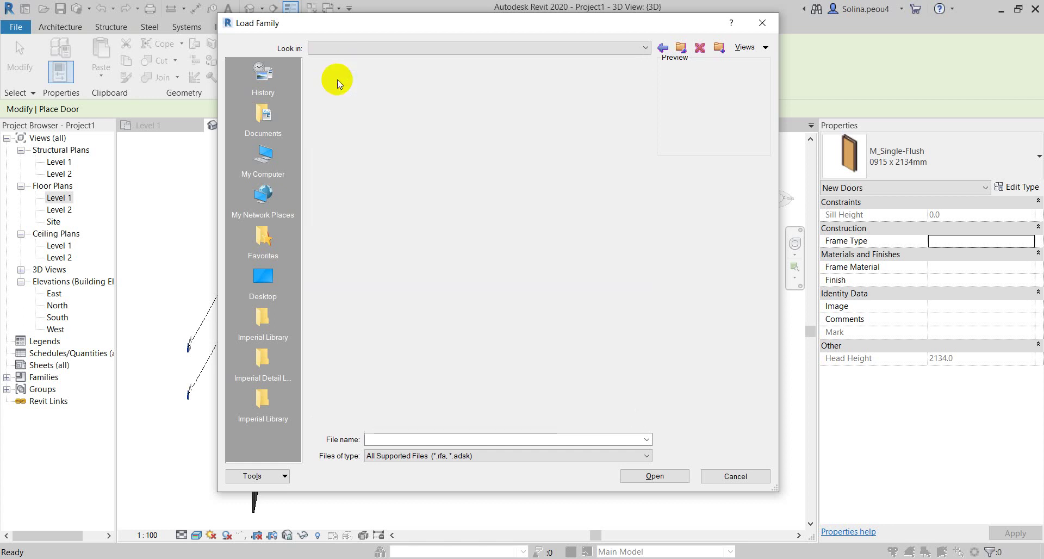
Preview the door families in the Doors folder, from Double-Sliding to Single-Panel
click(336, 118)
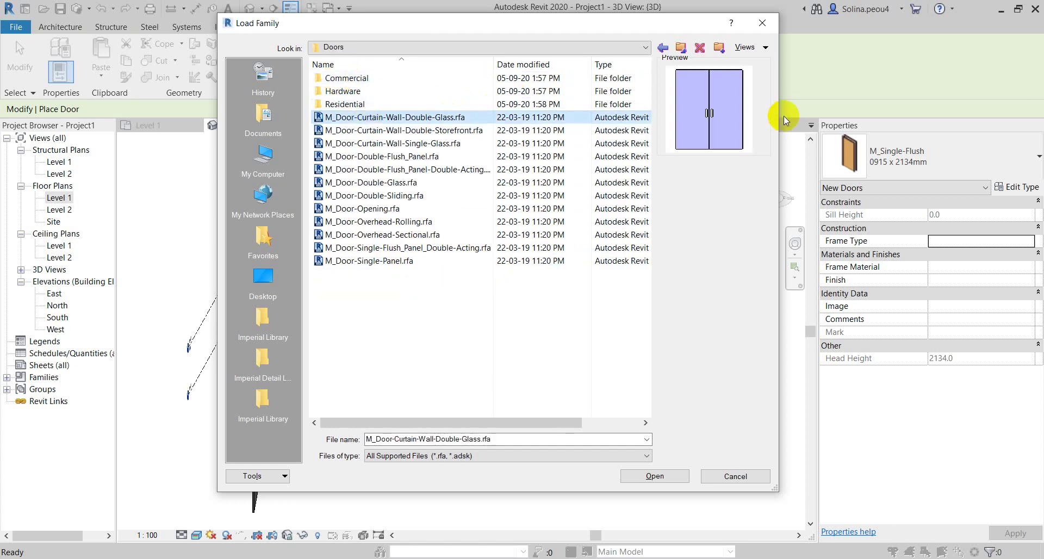
click(337, 131)
click(343, 157)
click(348, 169)
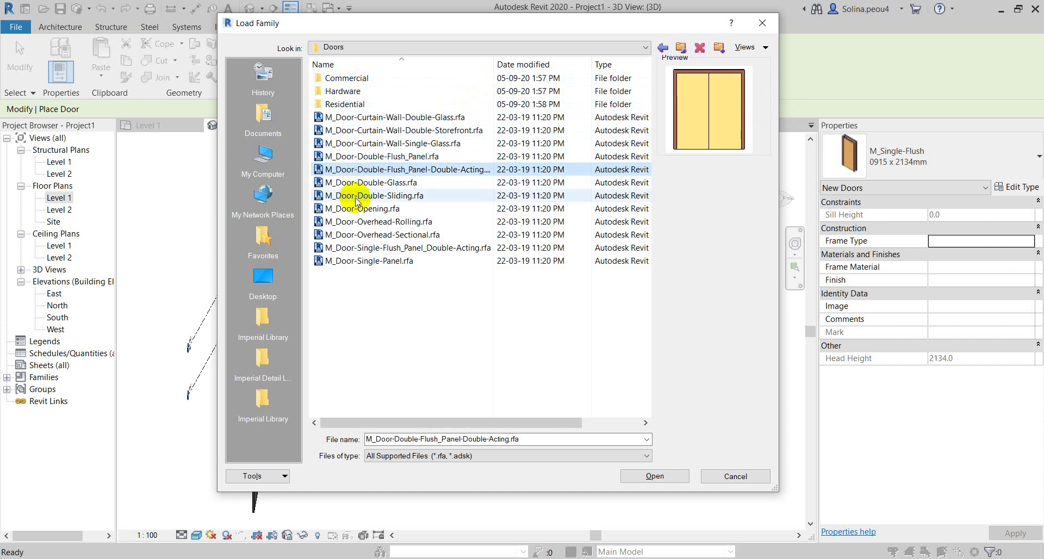
click(354, 196)
click(362, 224)
click(364, 248)
click(365, 261)
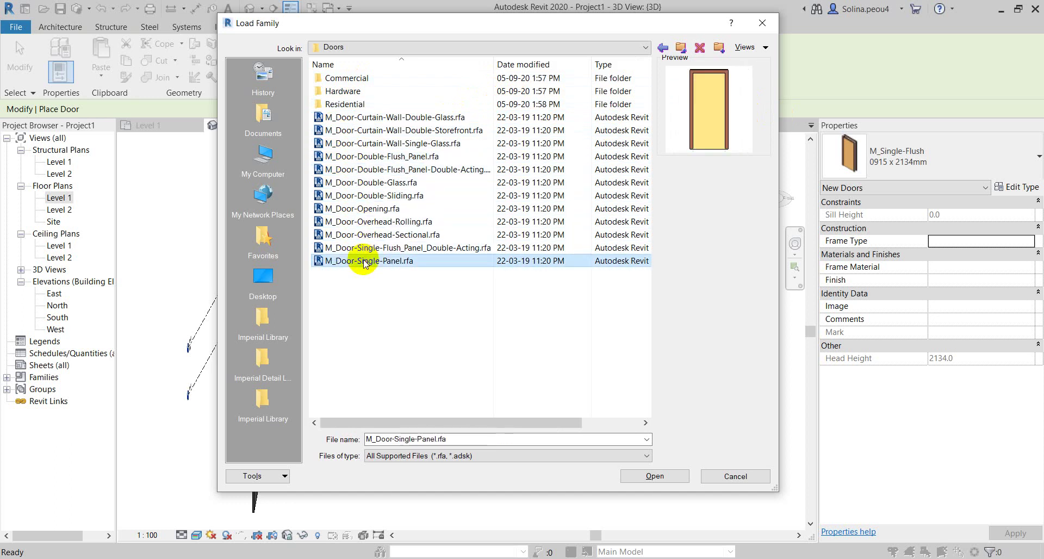
click(369, 209)
click(370, 182)
click(368, 154)
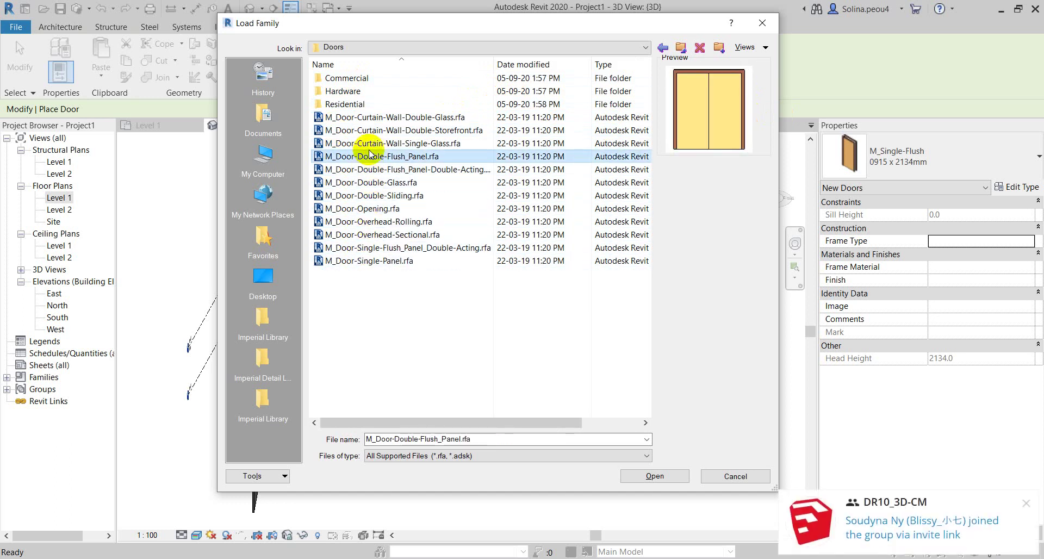
click(372, 117)
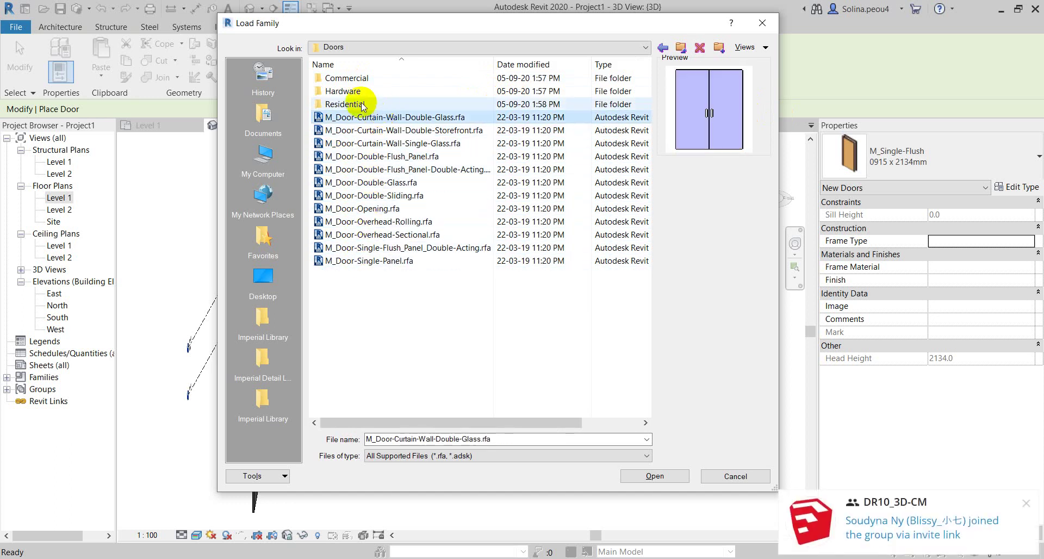
Load M_Door-Passage-Single-Two_Lite_Narrow.rfa from the Commercial doors folder
double_click(346, 78)
click(373, 130)
click(372, 169)
click(351, 195)
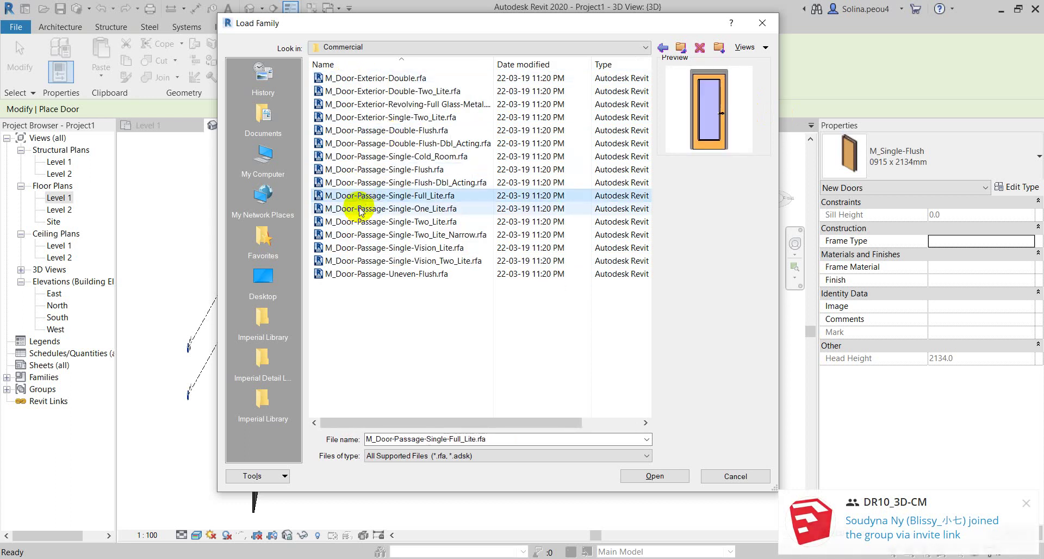
click(345, 234)
click(640, 475)
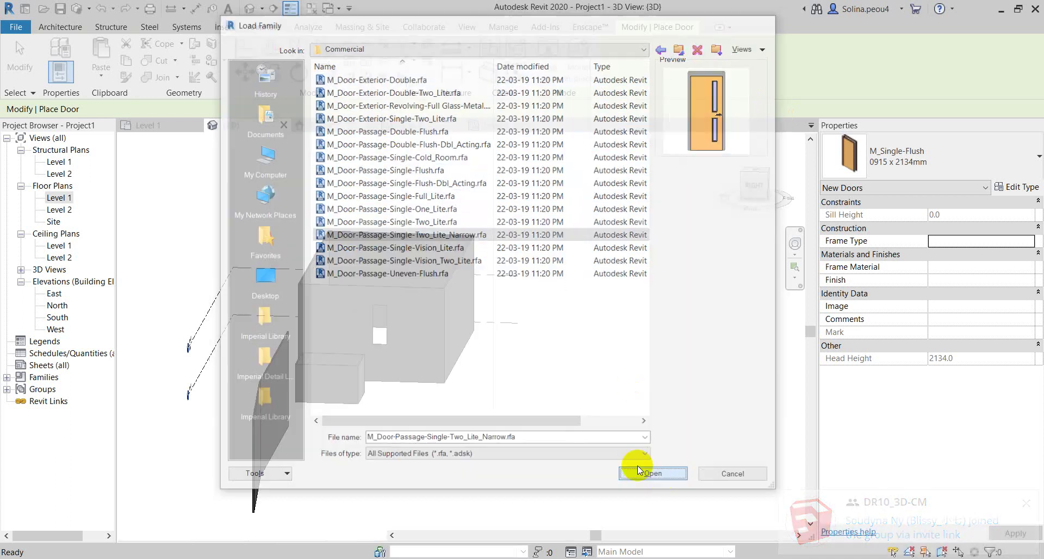
click(604, 357)
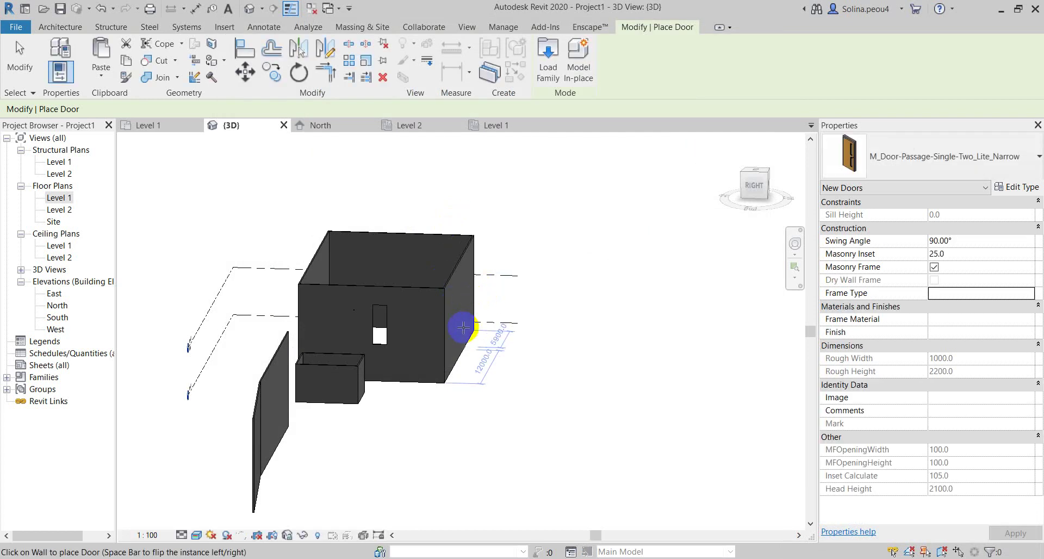
Cancel the 'Can't make type' error for the narrow passage door, ending door placement
shift+middle_drag(467, 329, 477, 381)
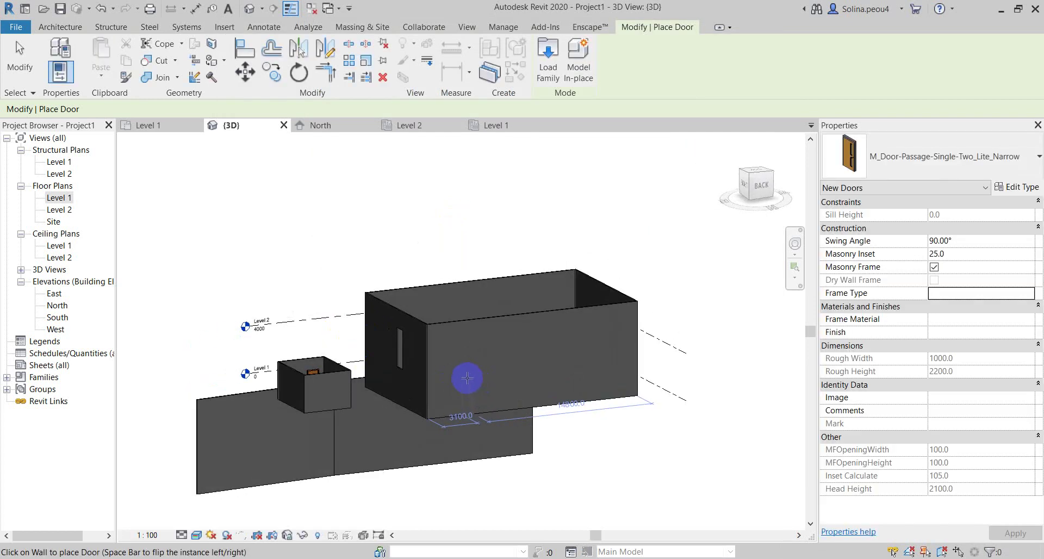
click(451, 412)
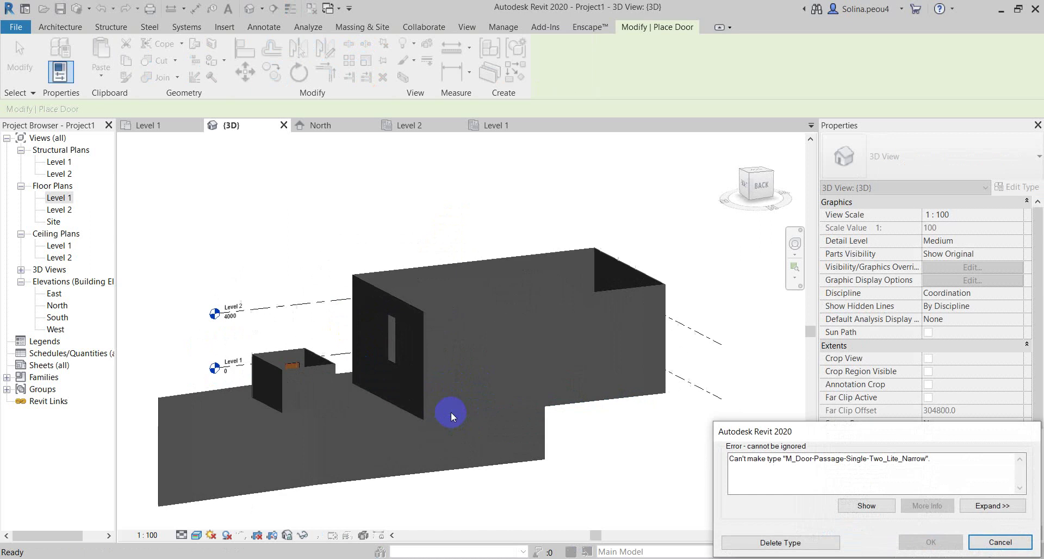
scroll(451, 412, up, 3)
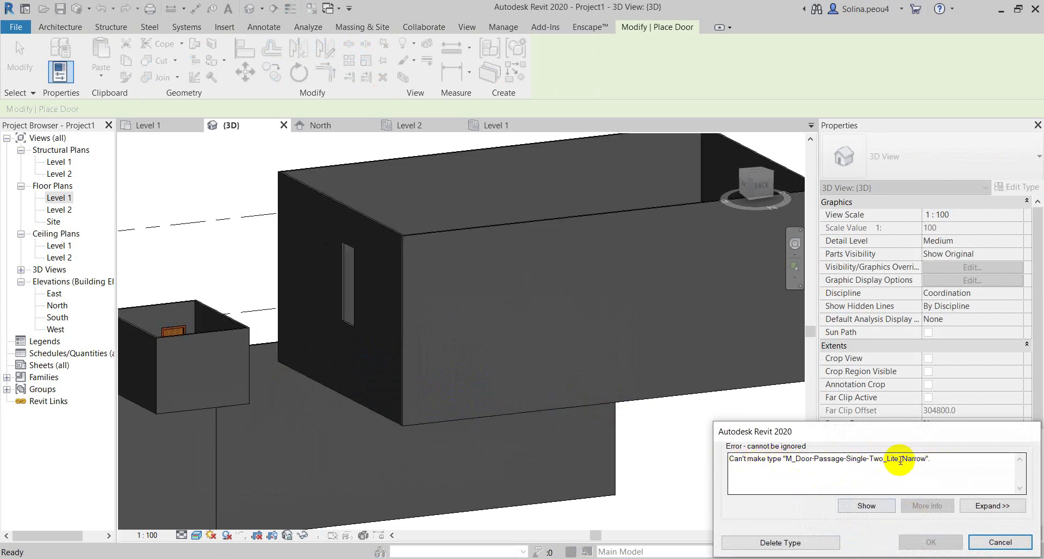
click(989, 549)
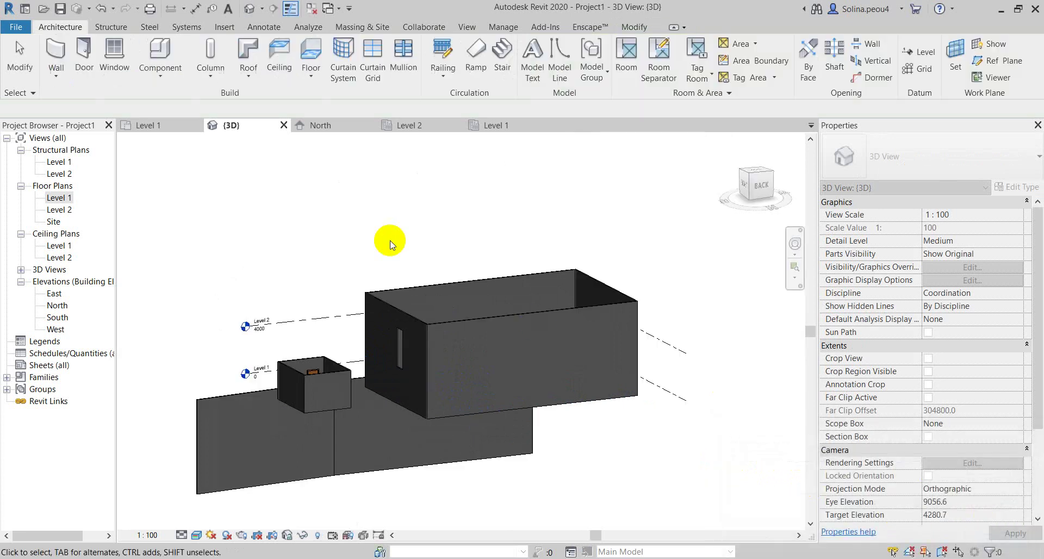
Switch to the Level 1 plan and flip the small room's door to swing inward
click(145, 125)
scroll(543, 364, down, 2)
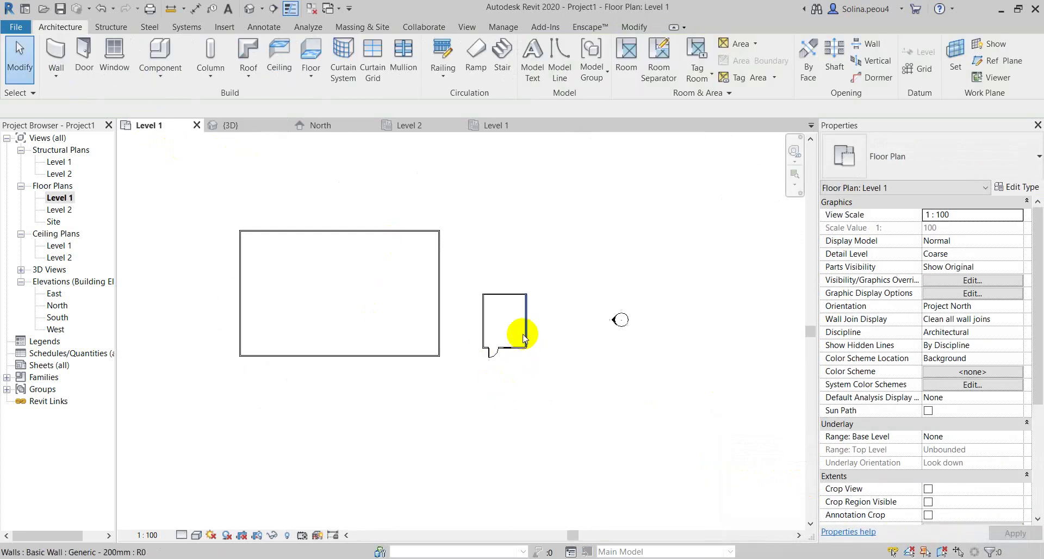
scroll(532, 350, up, 6)
scroll(531, 350, up, 2)
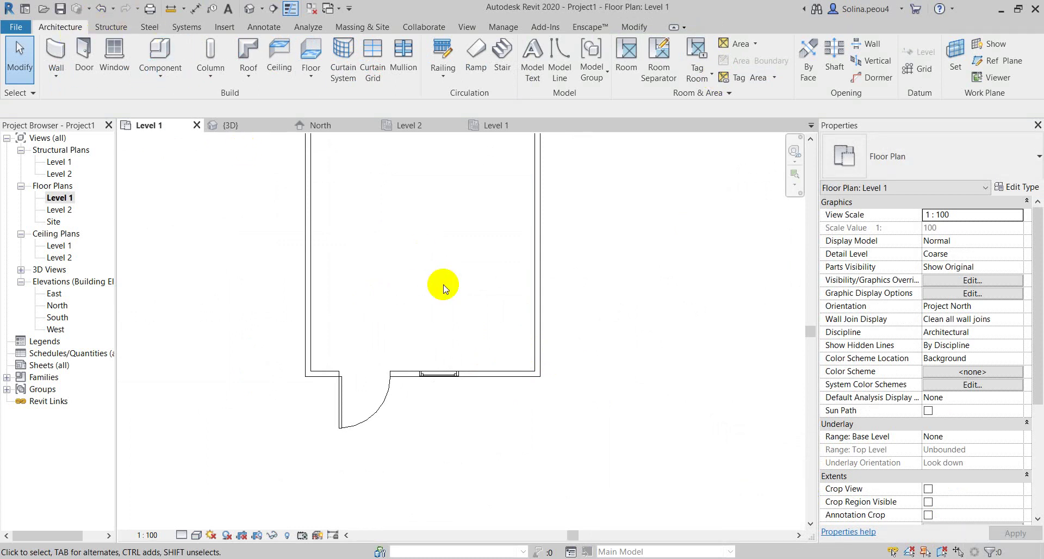
scroll(462, 316, down, 2)
scroll(431, 337, down, 2)
scroll(424, 343, up, 4)
click(425, 342)
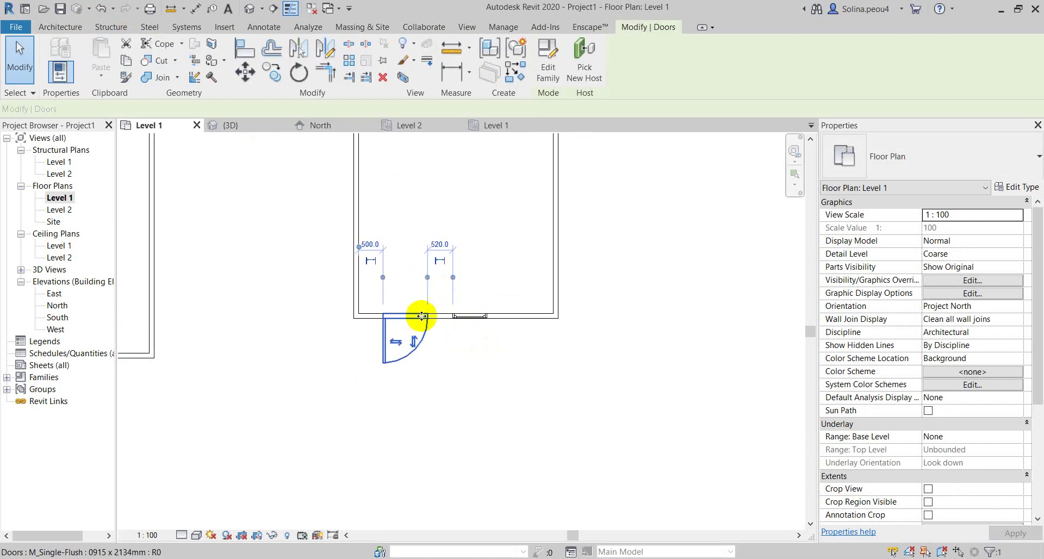
click(413, 341)
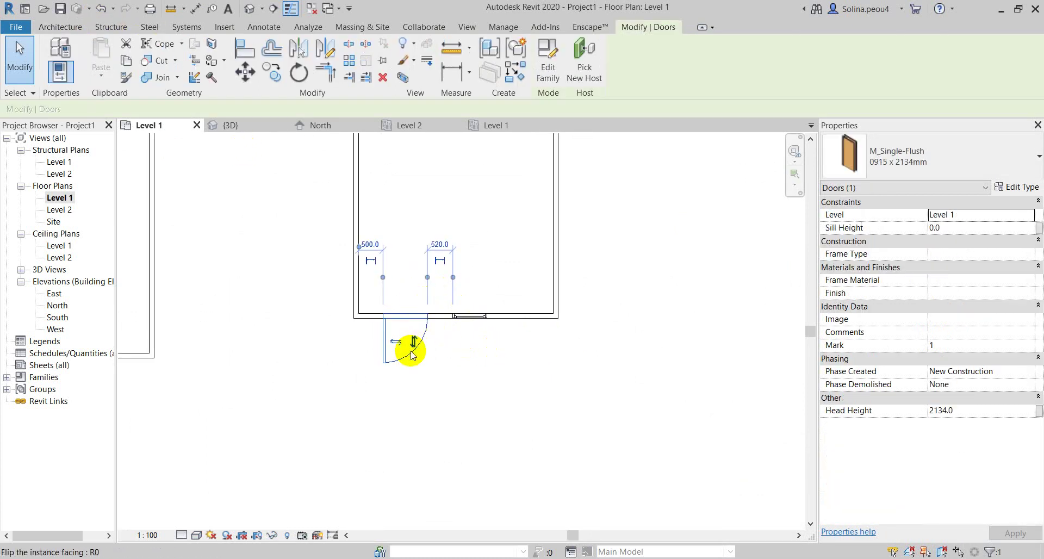
click(423, 387)
Flip the facing of the window beside the door using Space
scroll(463, 332, up, 2)
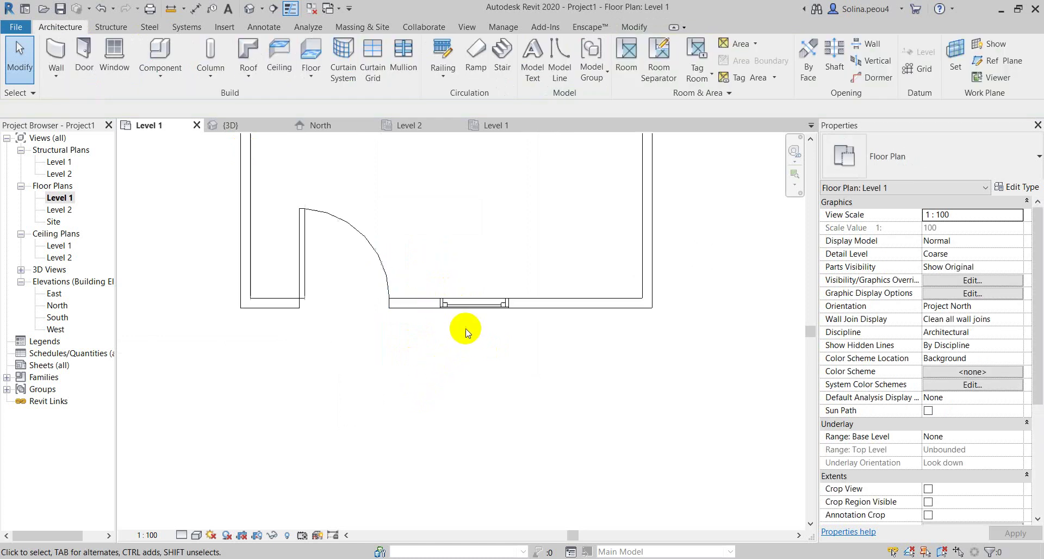
scroll(468, 305, up, 3)
click(470, 302)
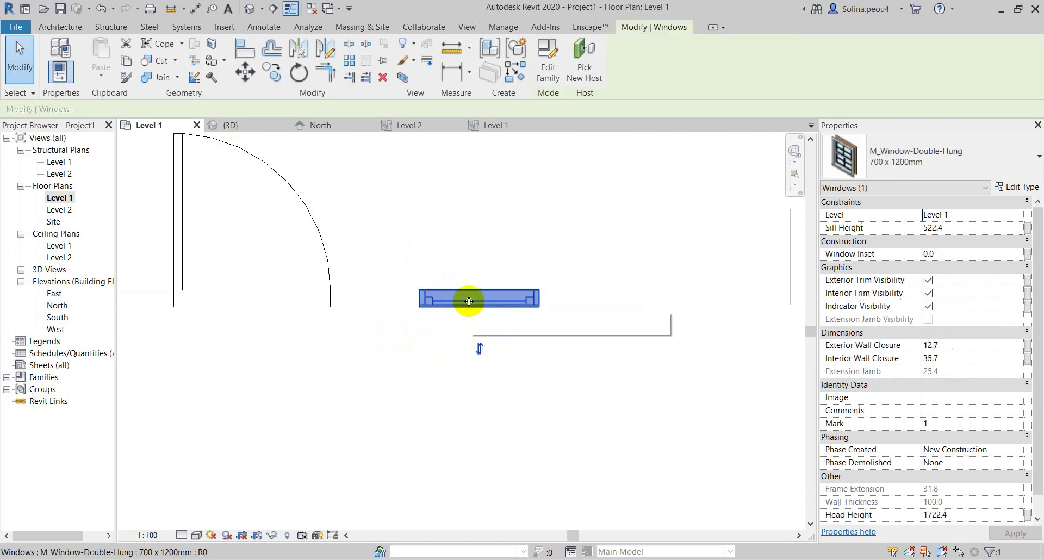
click(505, 381)
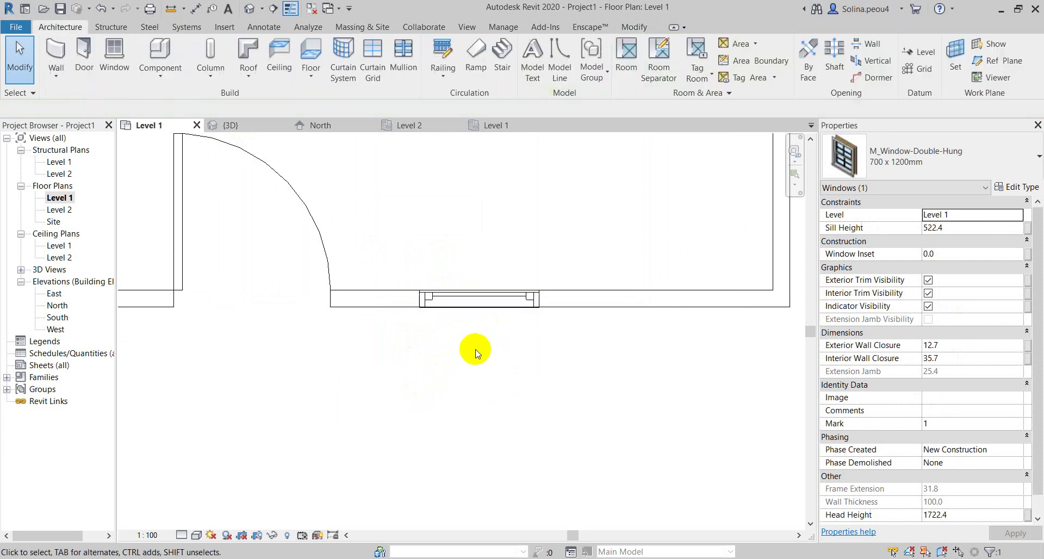
scroll(465, 302, up, 3)
click(464, 298)
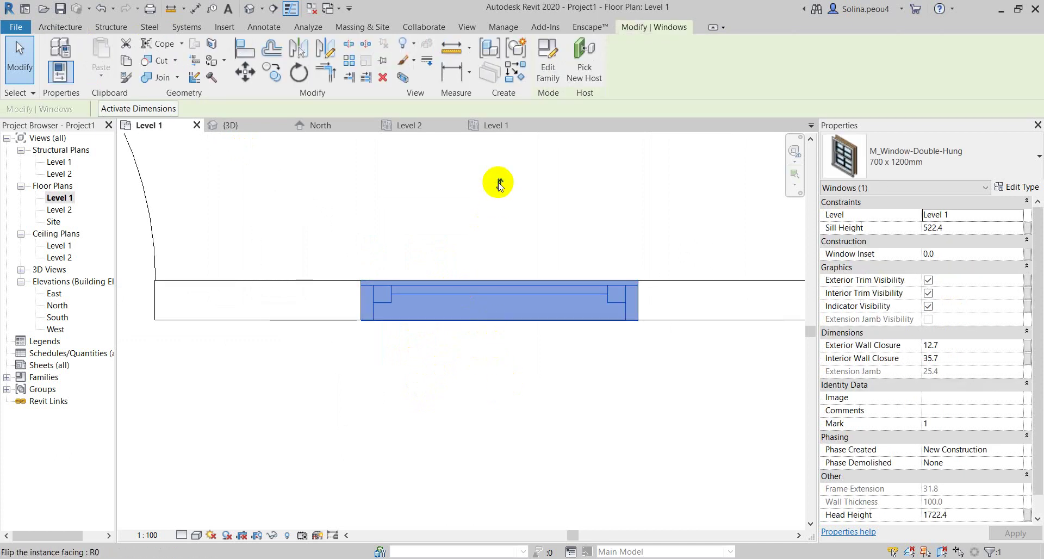
key(space)
click(624, 414)
scroll(561, 369, down, 3)
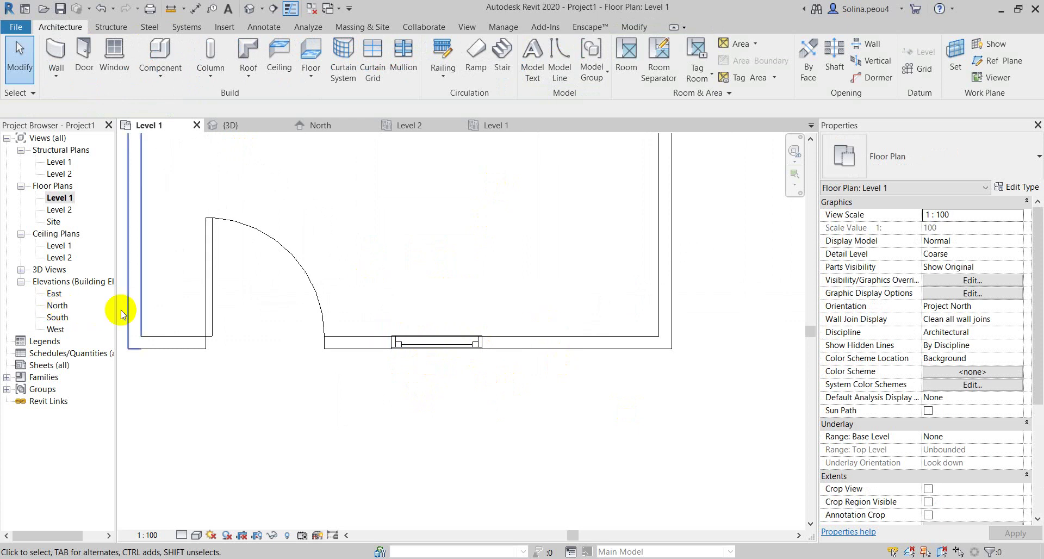
double_click(62, 318)
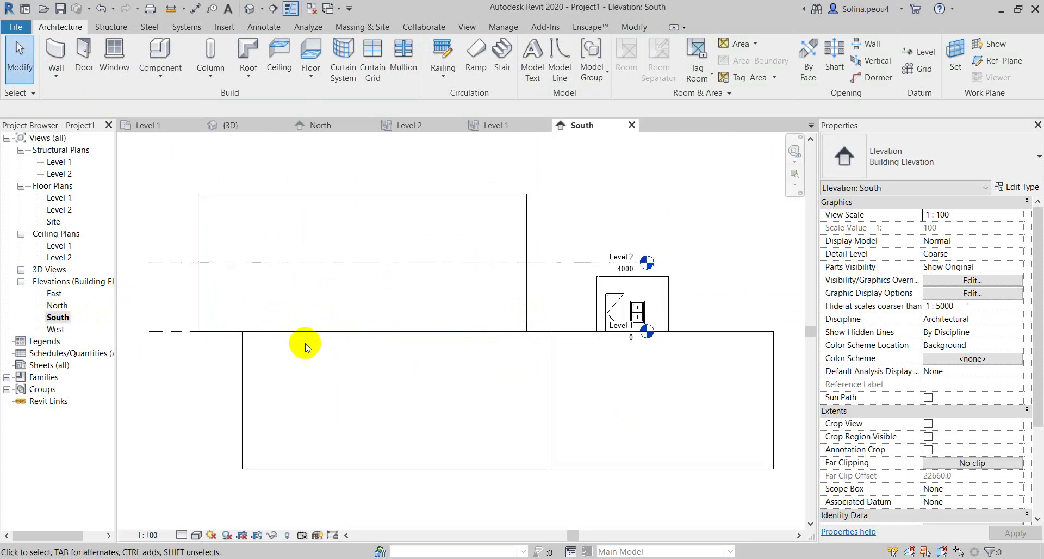
scroll(648, 326, up, 2)
scroll(648, 332, up, 2)
scroll(722, 261, up, 2)
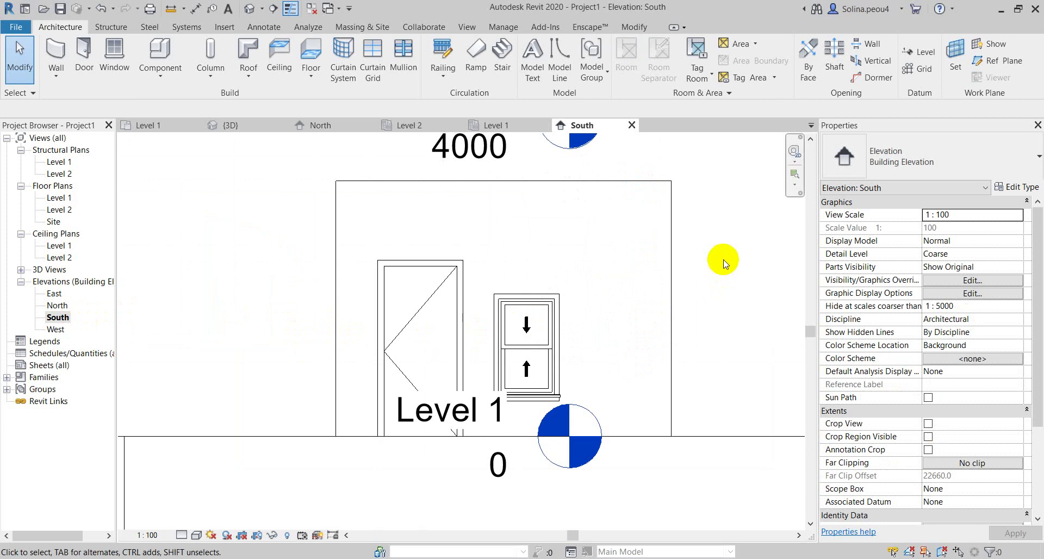
scroll(717, 278, down, 3)
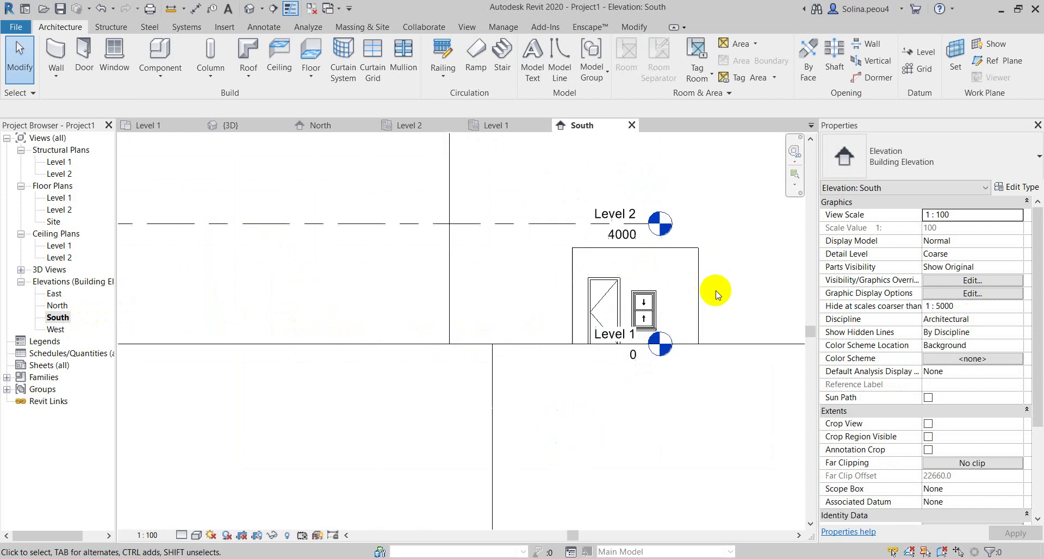
scroll(544, 370, down, 3)
scroll(555, 369, down, 2)
scroll(558, 369, up, 2)
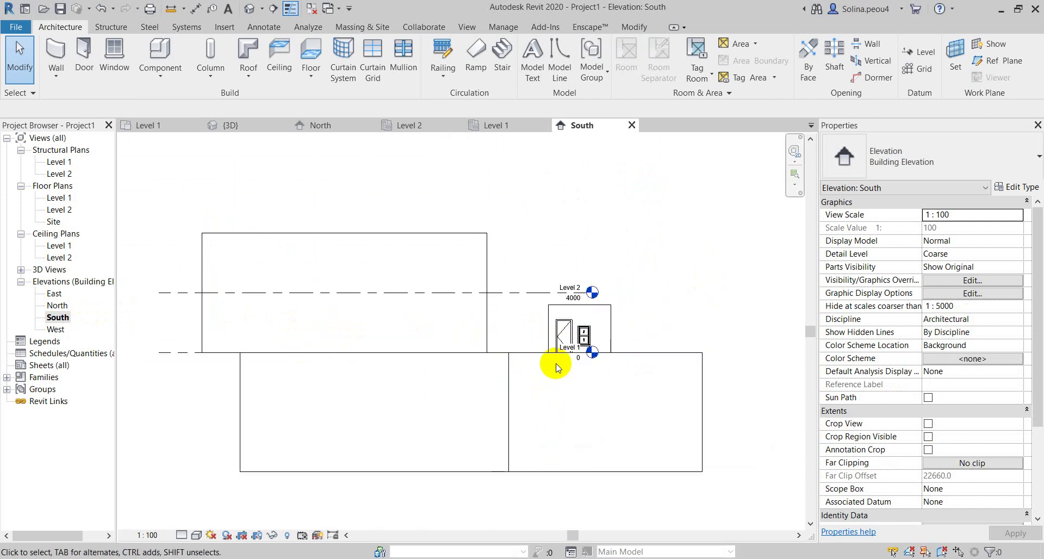
scroll(556, 365, up, 4)
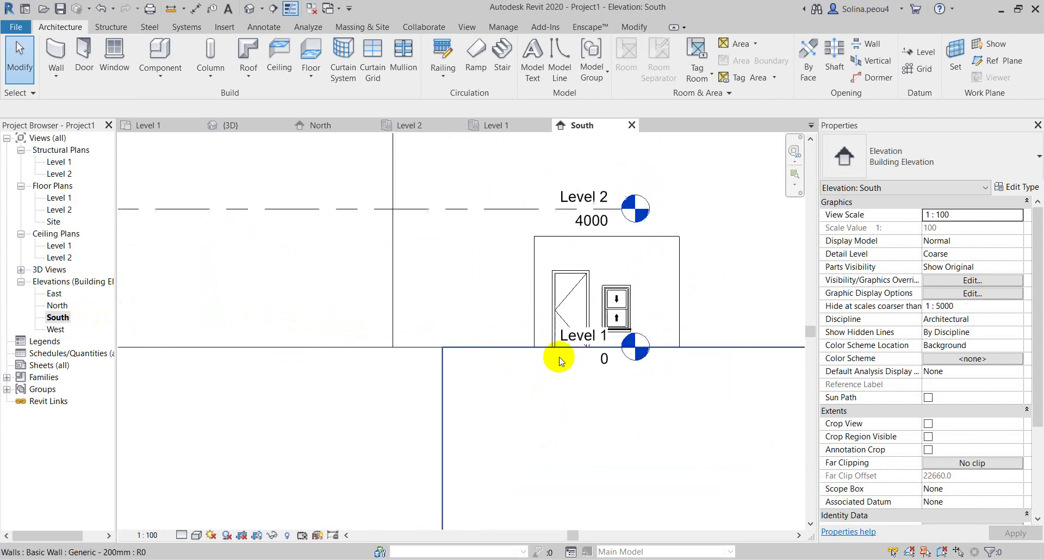
scroll(556, 369, down, 2)
scroll(536, 373, down, 1)
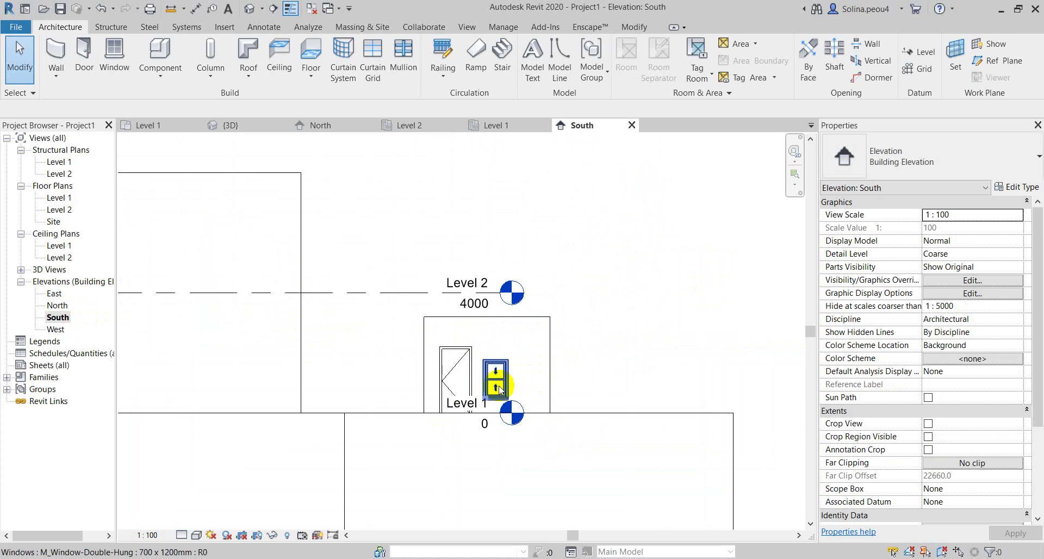
scroll(482, 344, down, 3)
scroll(478, 350, up, 3)
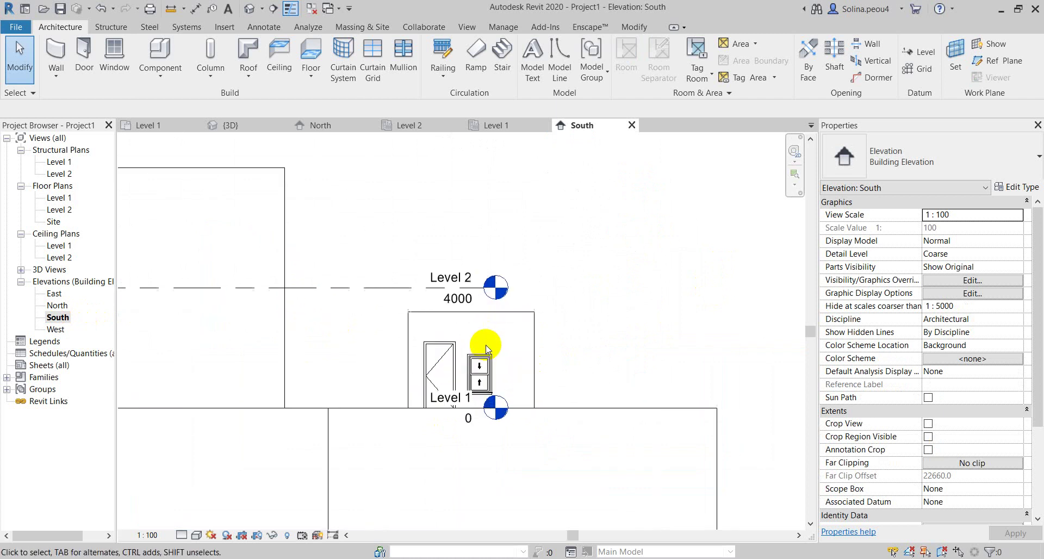
scroll(530, 330, up, 1)
scroll(530, 331, down, 2)
scroll(477, 333, down, 1)
scroll(477, 334, up, 1)
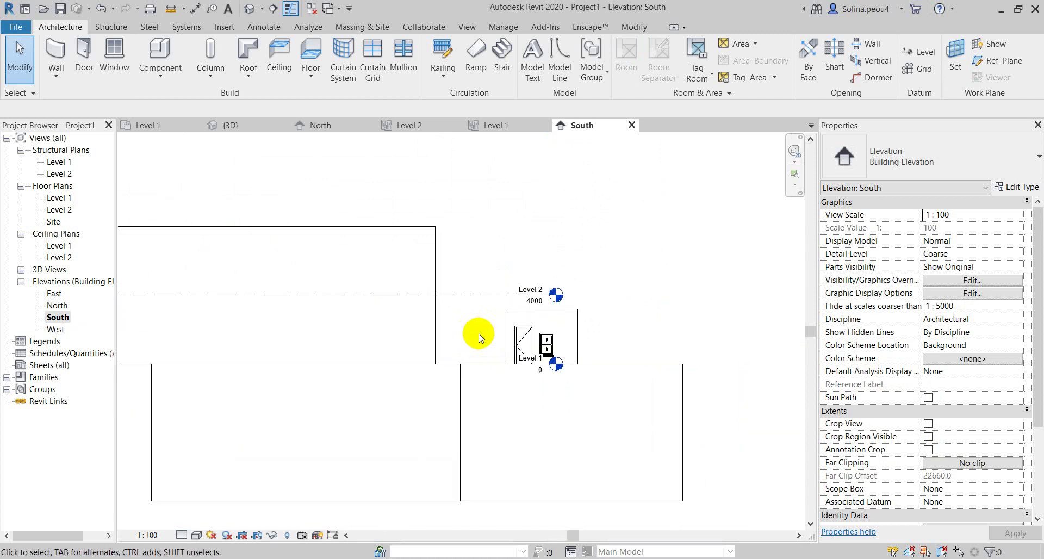
scroll(445, 326, up, 2)
Close the South elevation and browse the Structure, Steel and Systems ribbon tabs
click(632, 125)
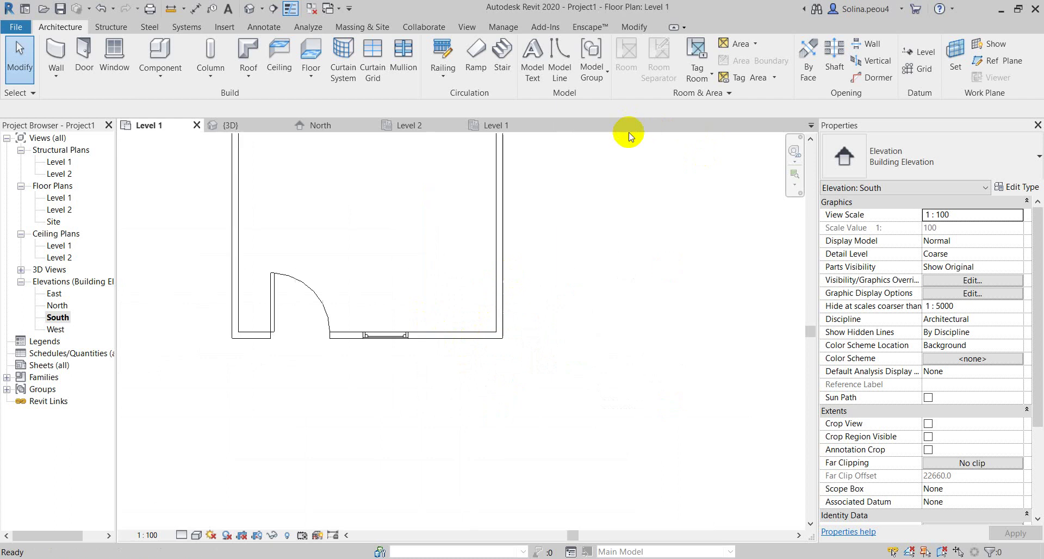
click(110, 26)
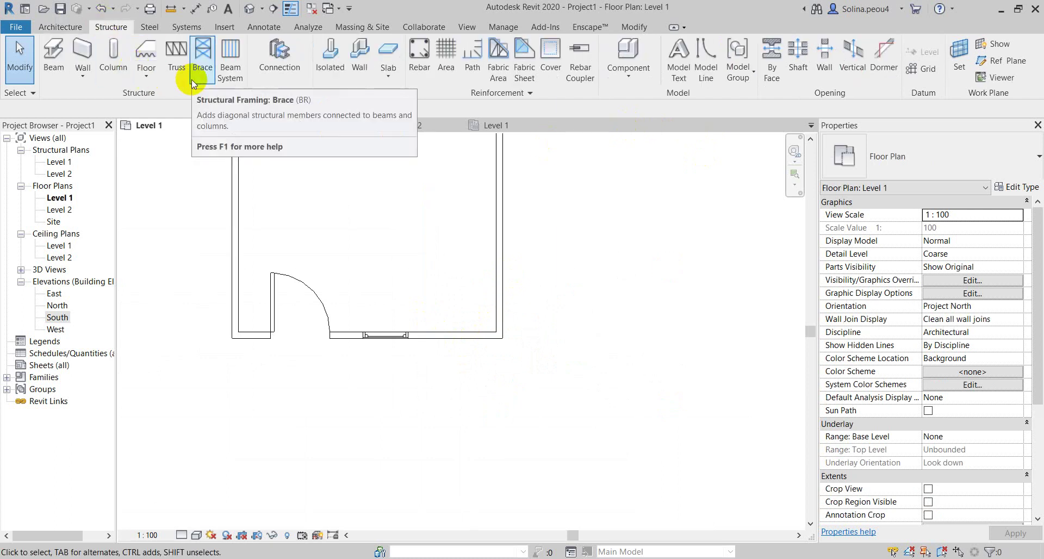
click(148, 28)
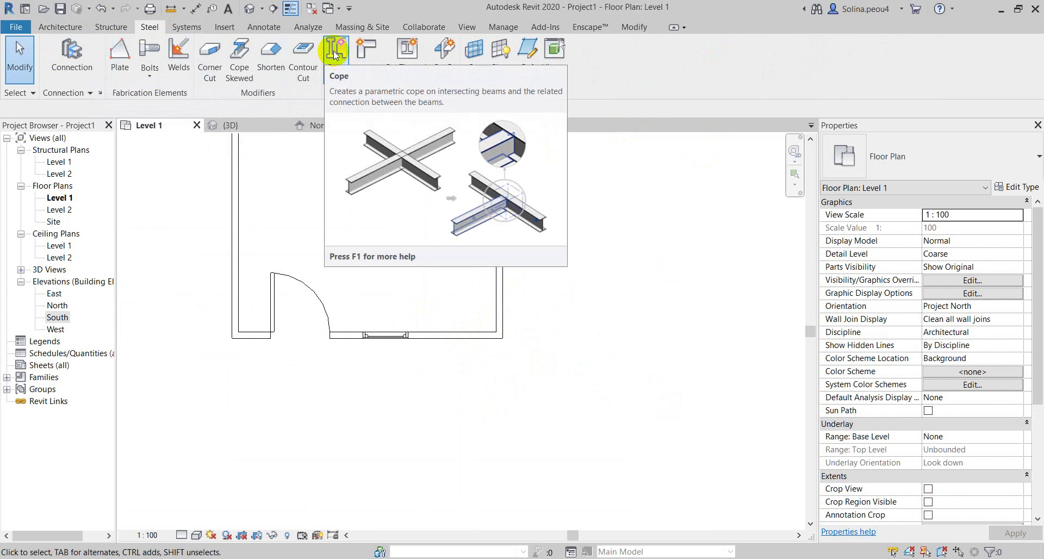
click(182, 30)
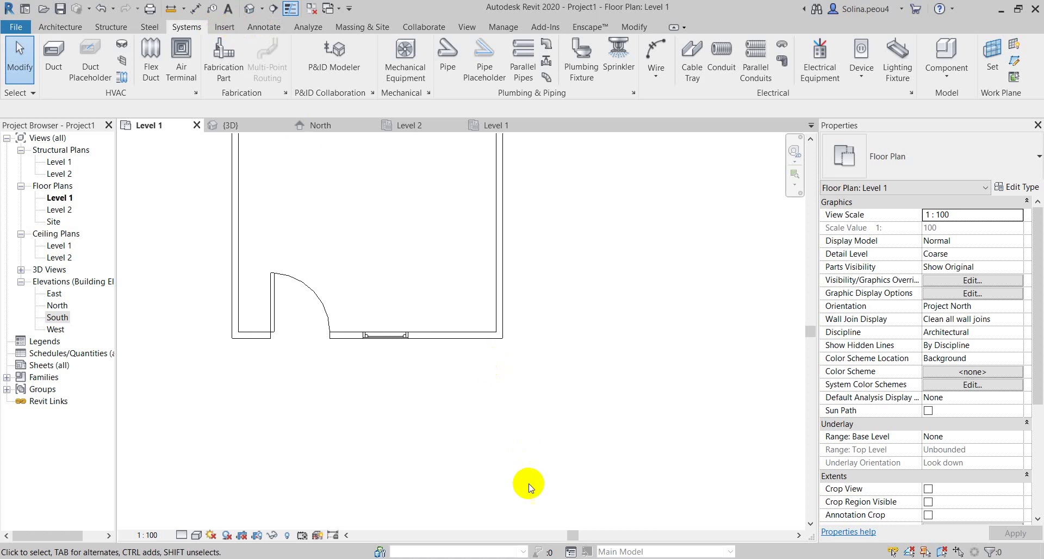
Browse the Insert, Annotate and Analyze ribbon tabs in turn
scroll(381, 414, down, 3)
scroll(527, 380, up, 2)
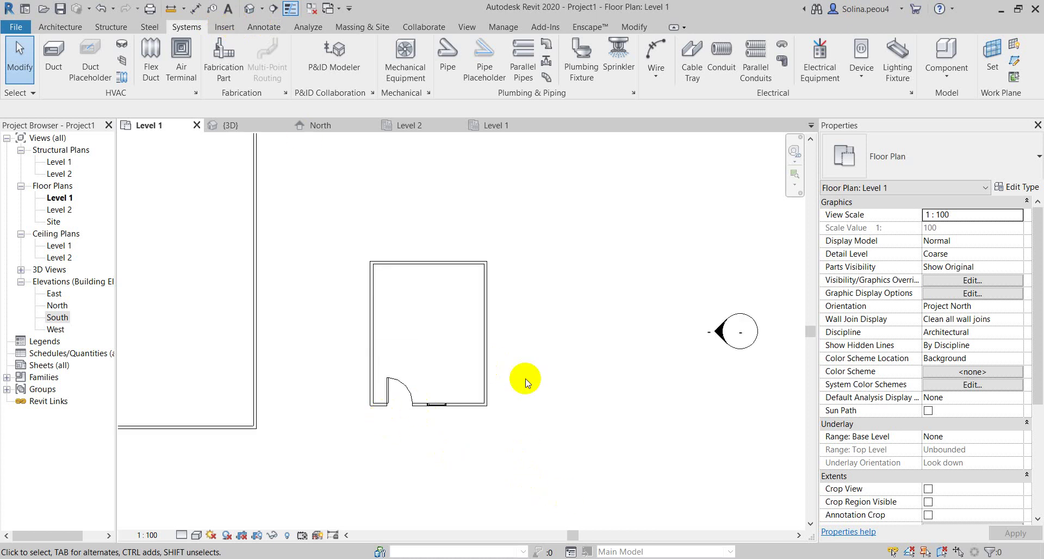
scroll(529, 379, up, 1)
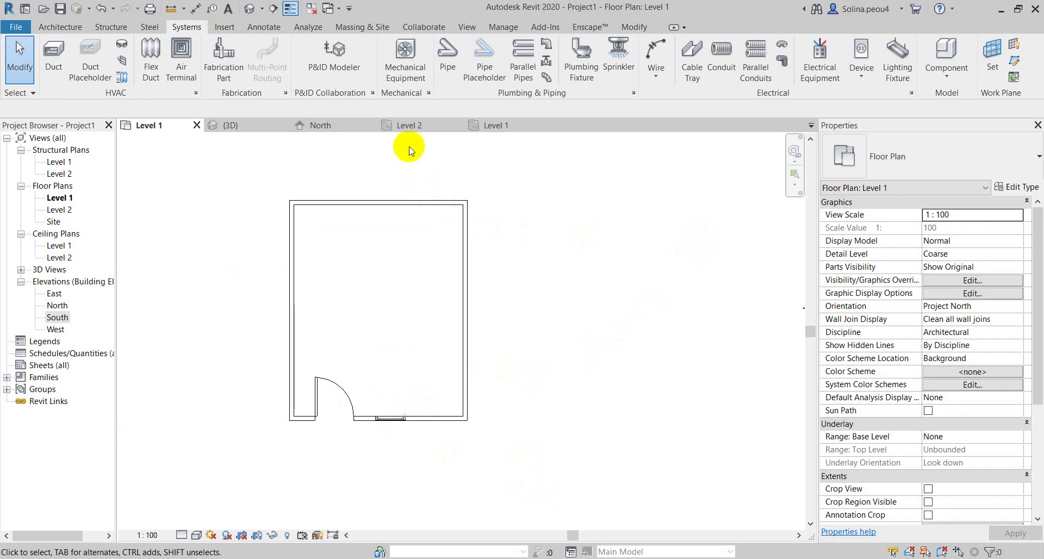
click(234, 27)
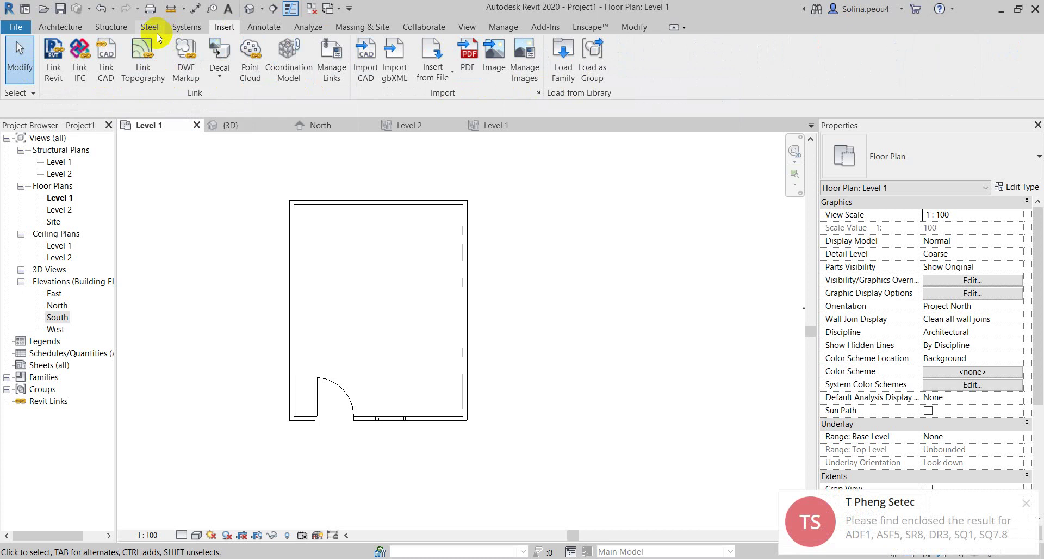
click(264, 27)
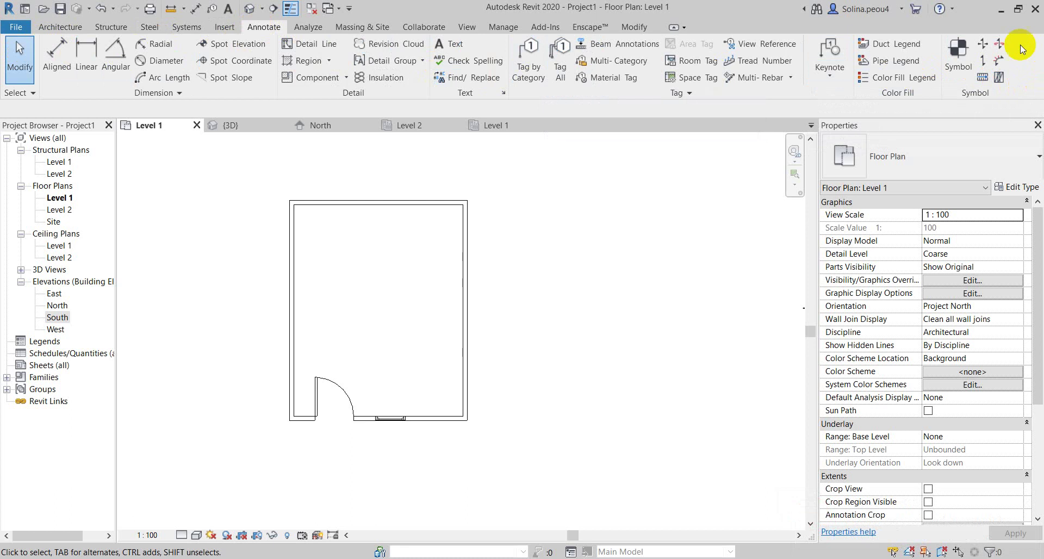
click(300, 30)
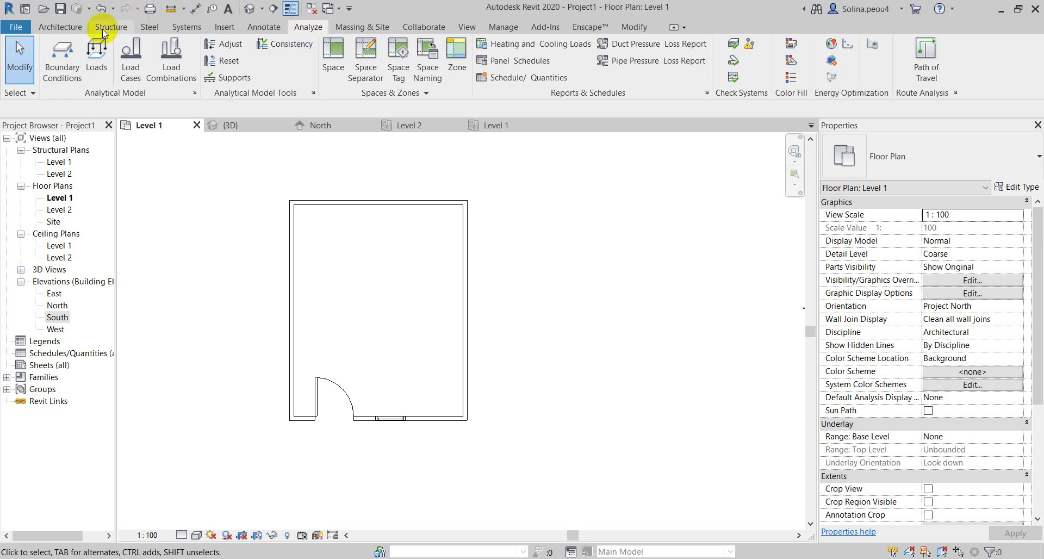
Revisit the Systems, Steel and Structure tabs, then view Massing & Site and Collaborate
click(186, 28)
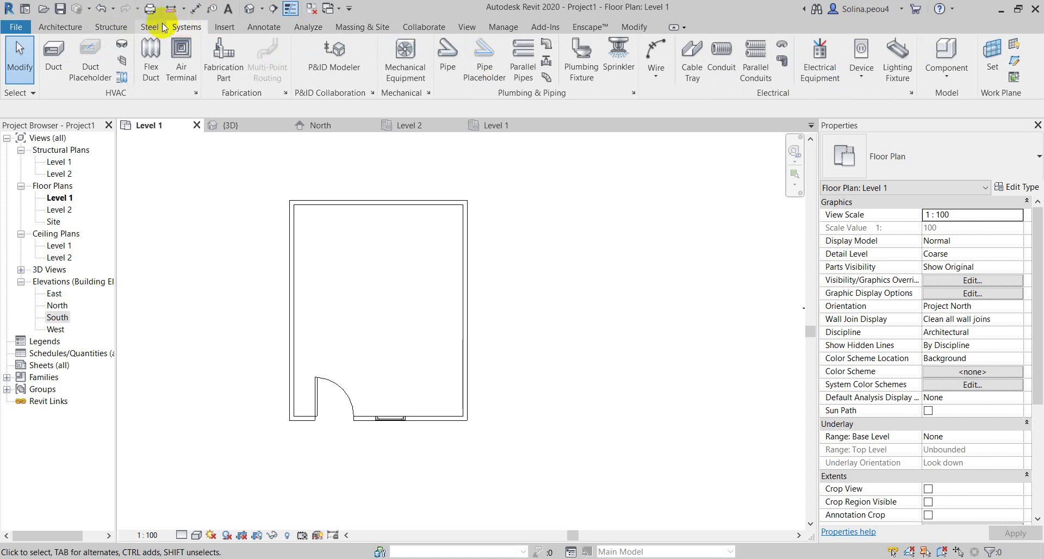
click(147, 27)
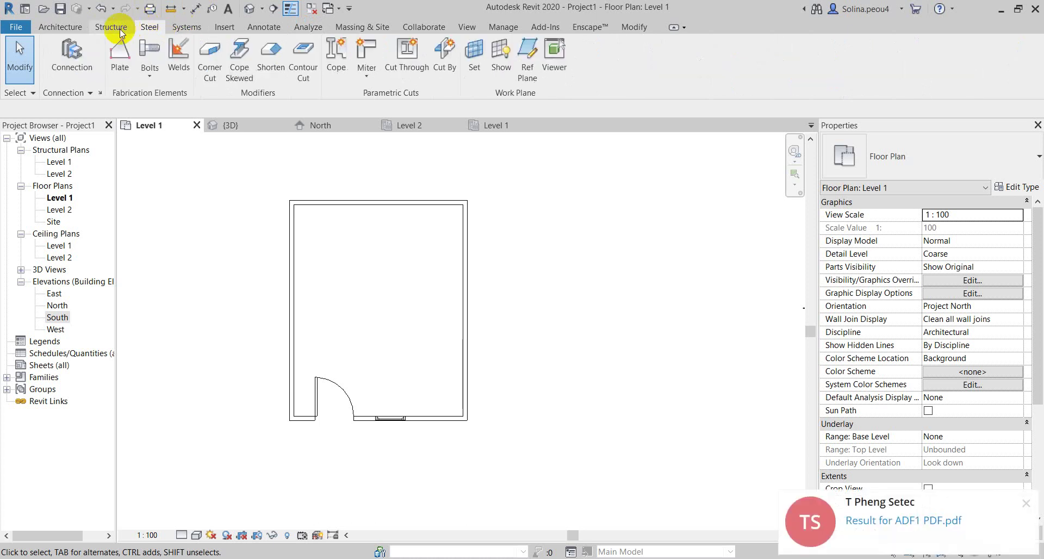
click(119, 29)
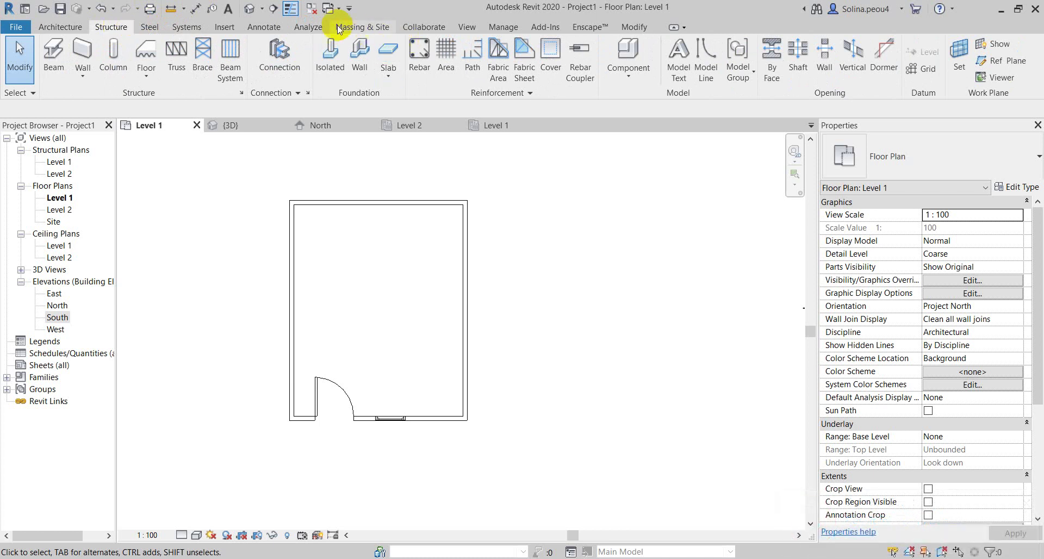
click(351, 26)
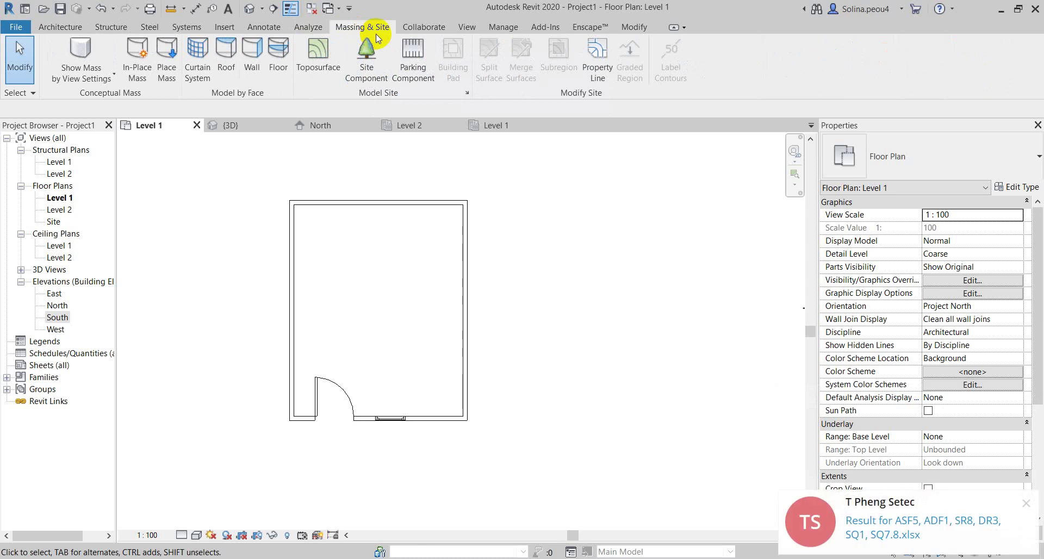
click(433, 28)
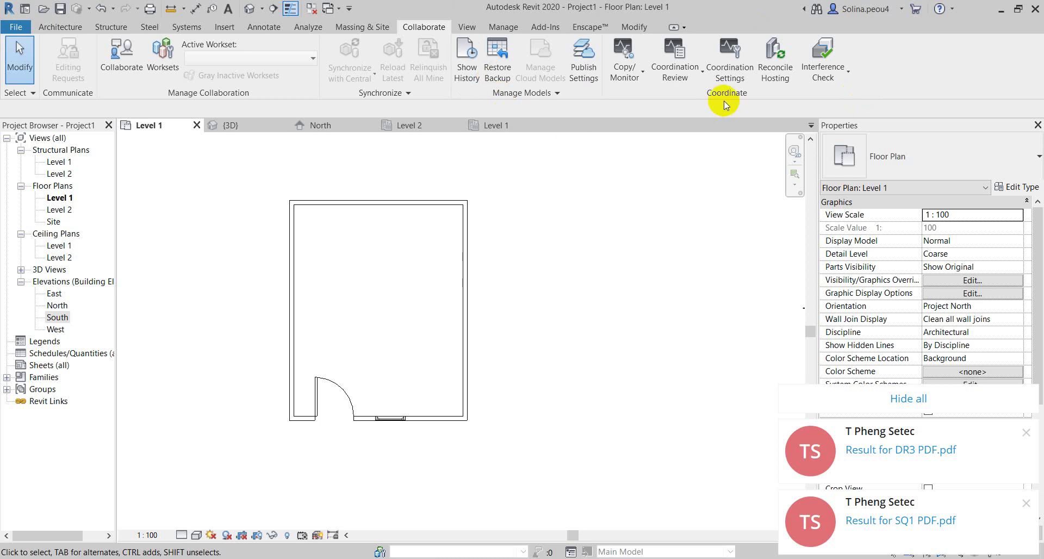
Start a new floor plan from View > Plan Views, then cancel the New Floor Plan dialog
click(466, 27)
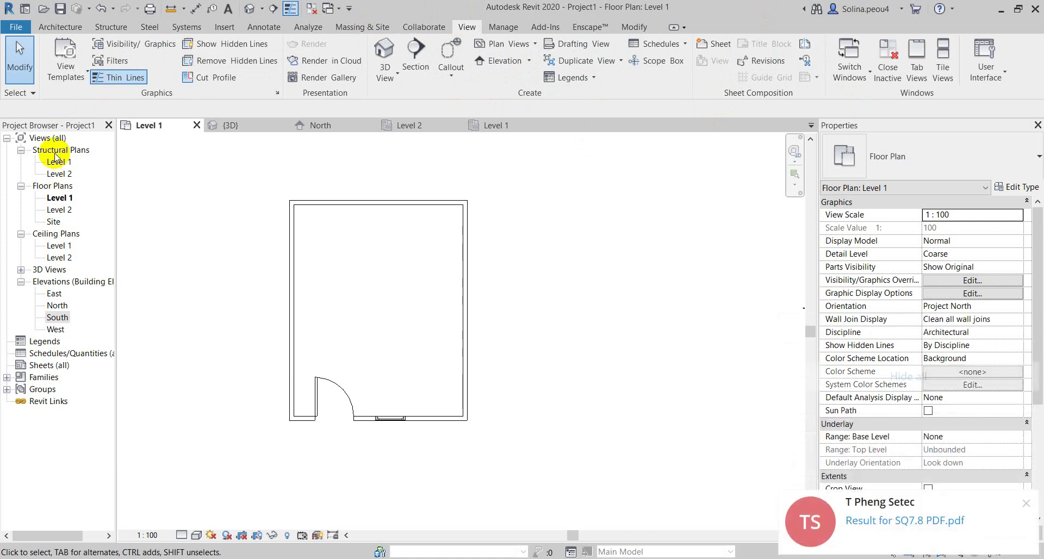
click(524, 45)
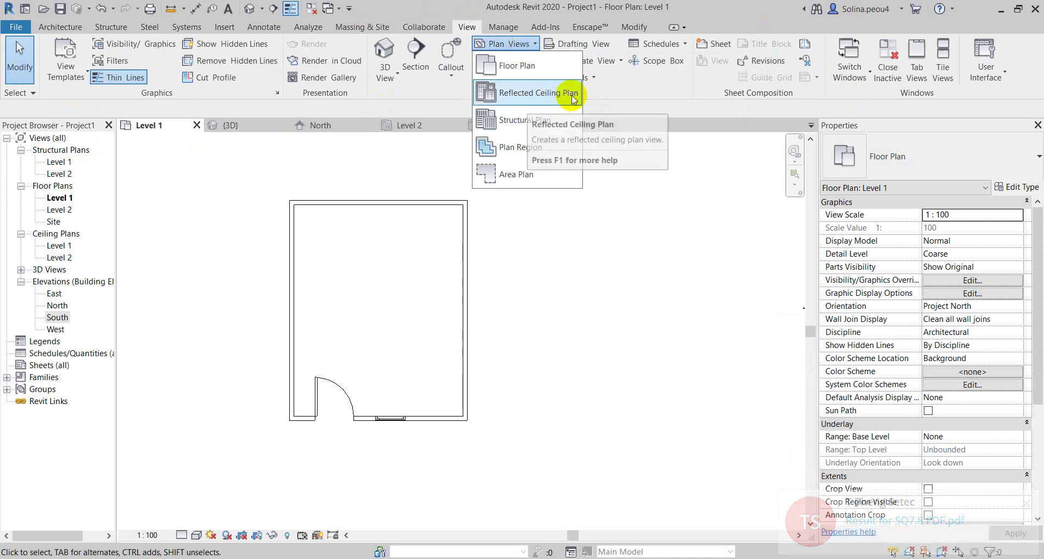
click(520, 66)
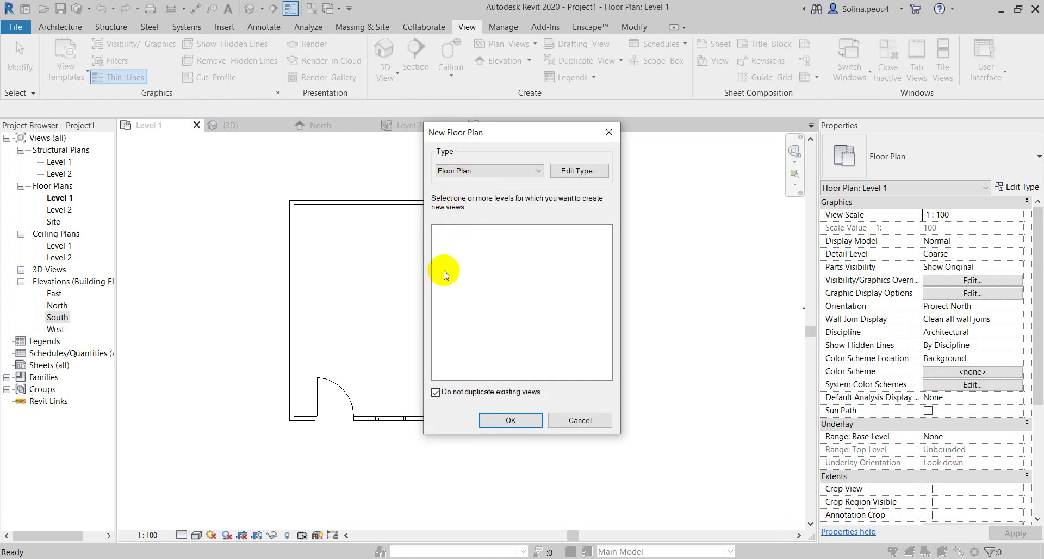
click(576, 426)
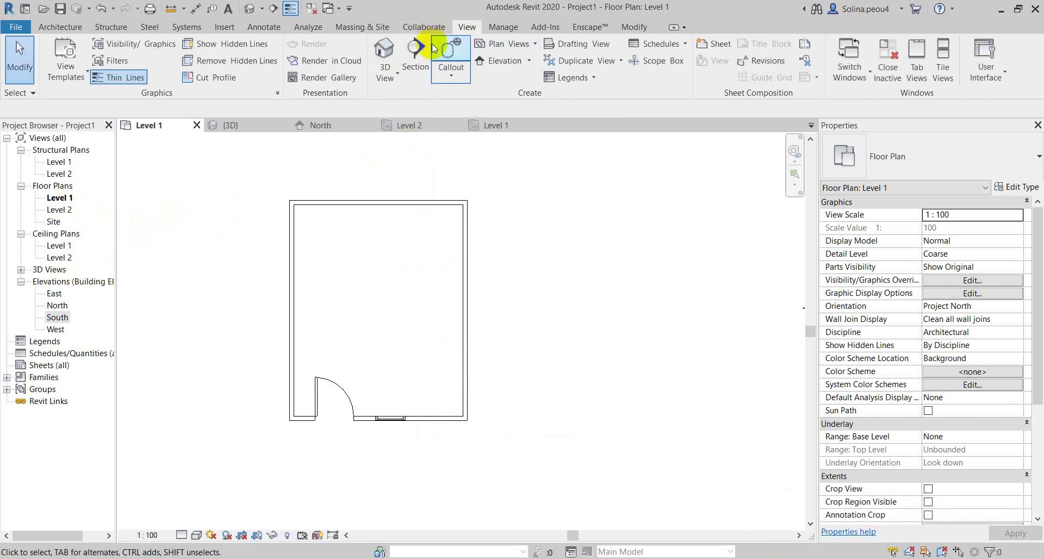
Cut a flipped section across the small room, open Section 1, and return to Level 1
click(415, 51)
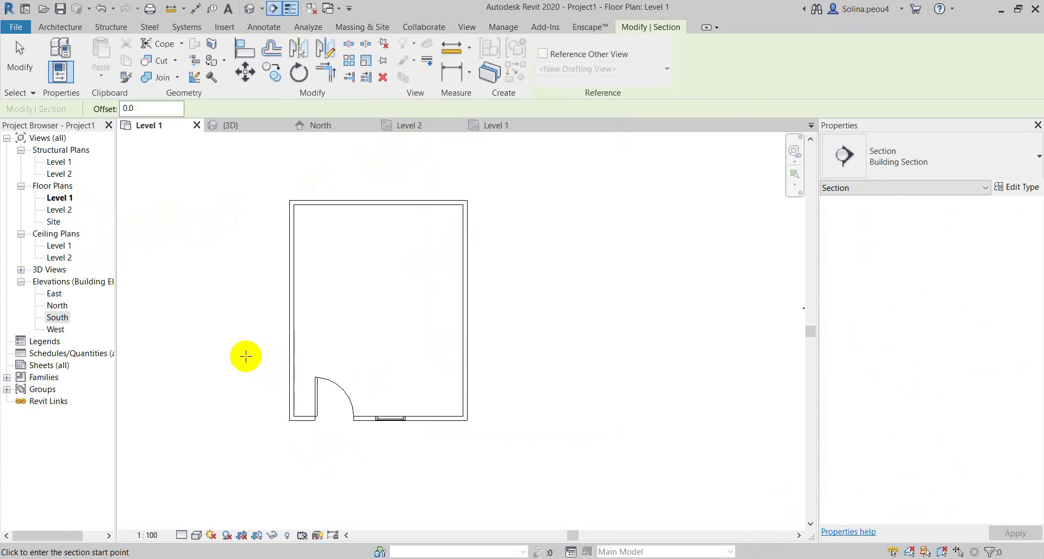
click(246, 356)
click(599, 356)
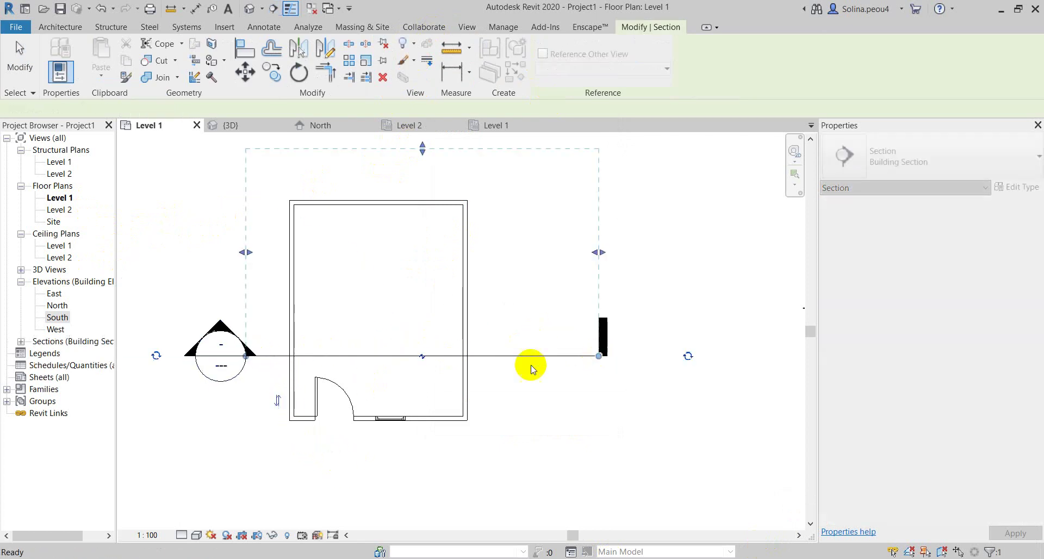
click(277, 401)
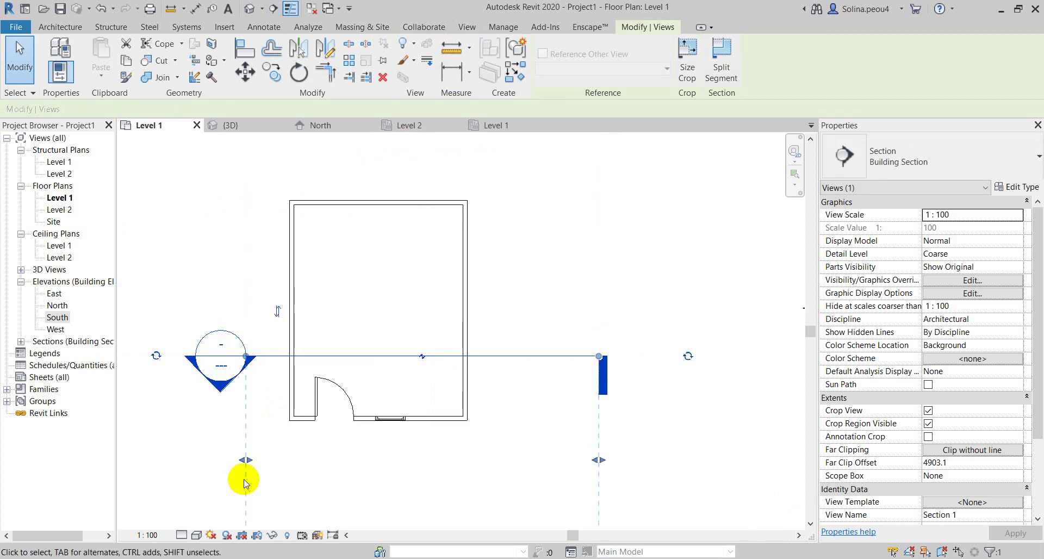
click(593, 208)
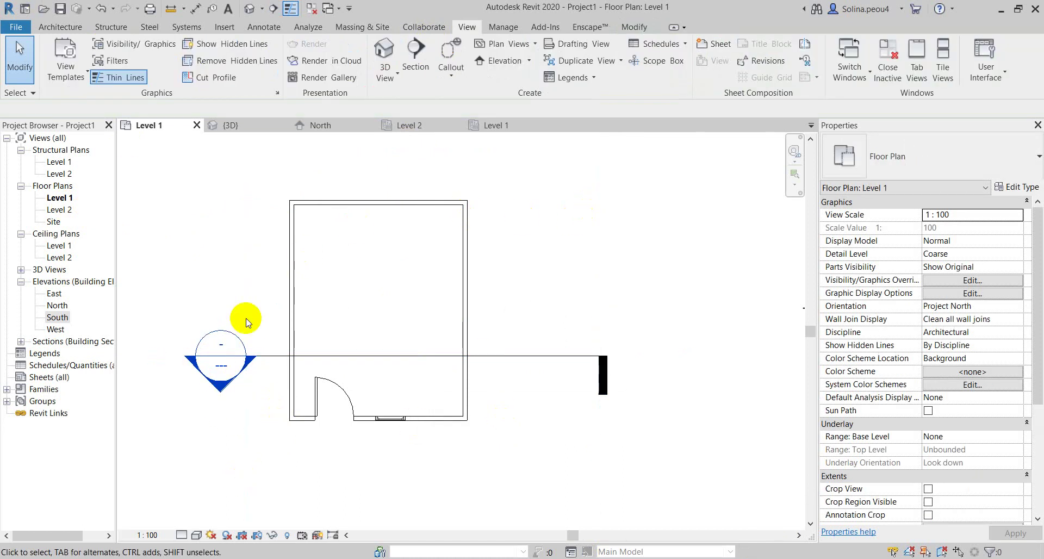
double_click(229, 365)
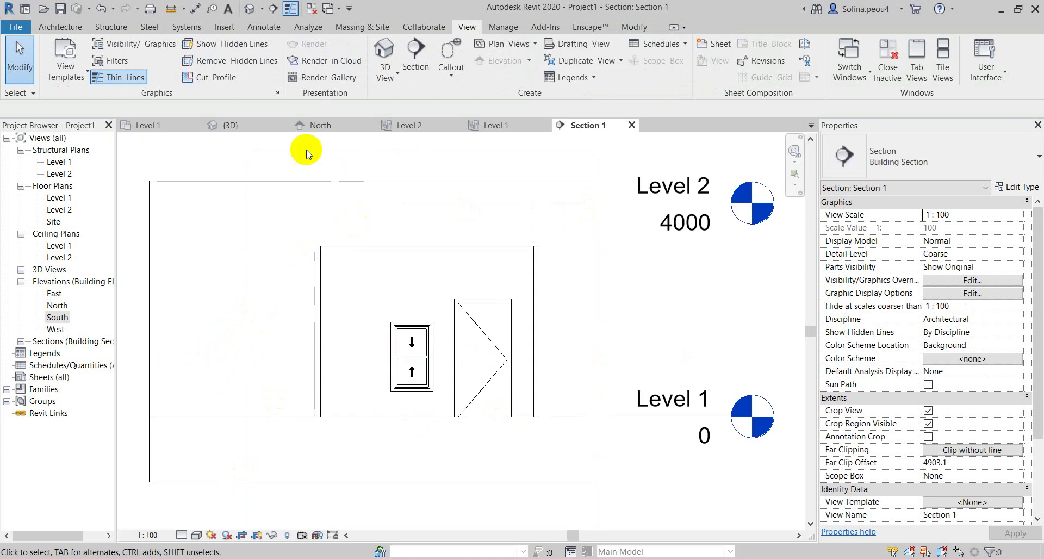
click(174, 126)
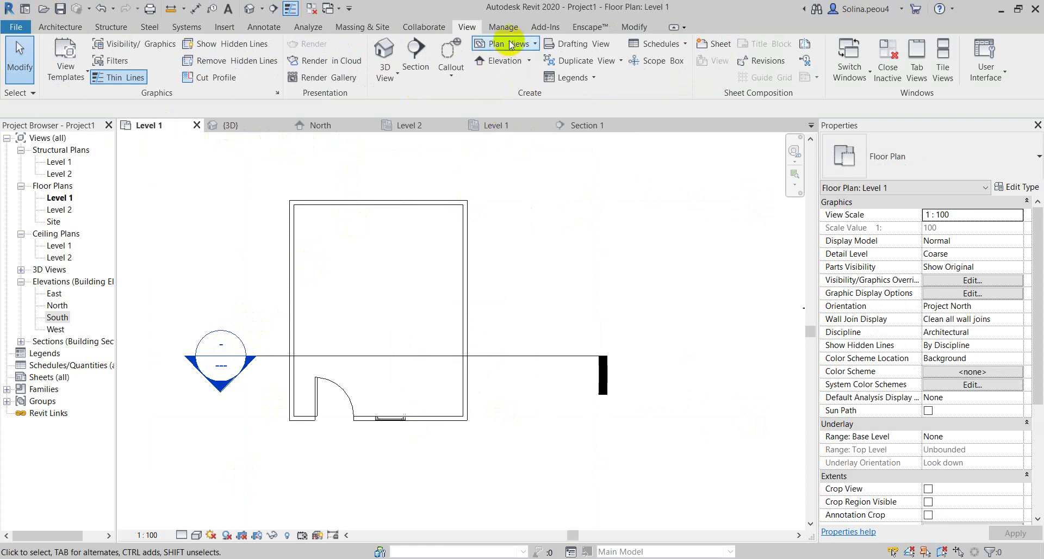
Browse the Manage, Add-Ins and Enscape tabs, ending on Modify with the plan zoomed
click(496, 27)
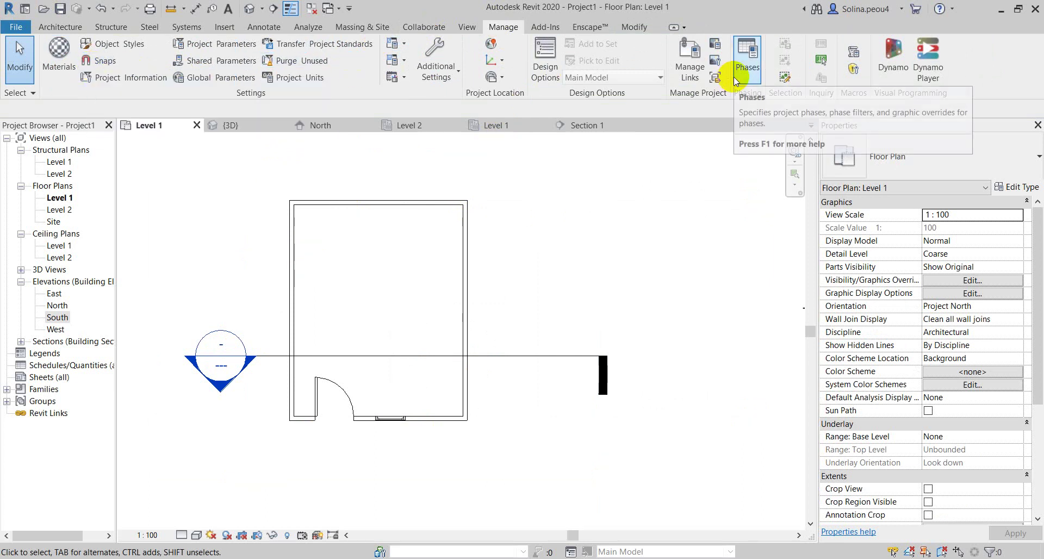
mouse_move(746, 60)
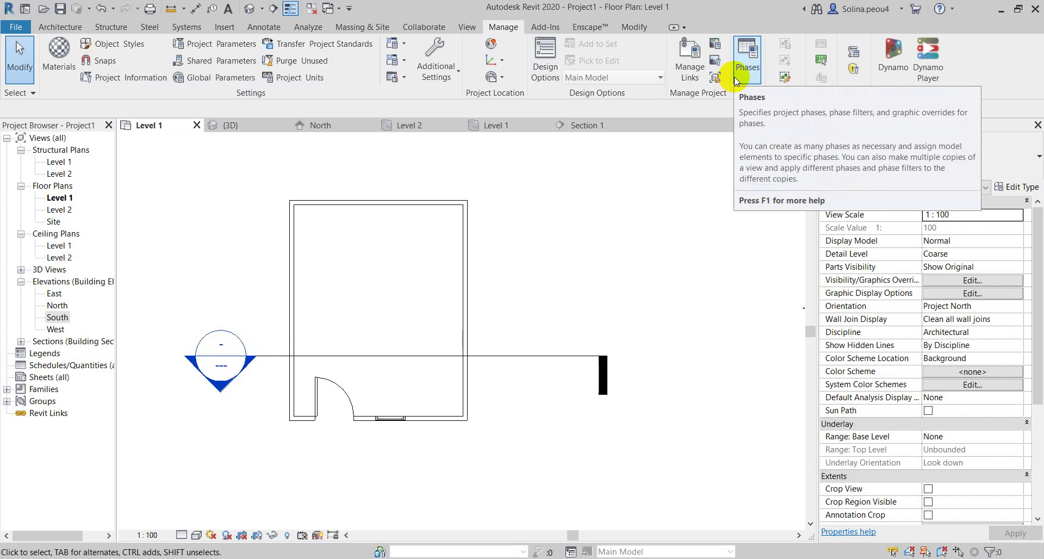
click(547, 31)
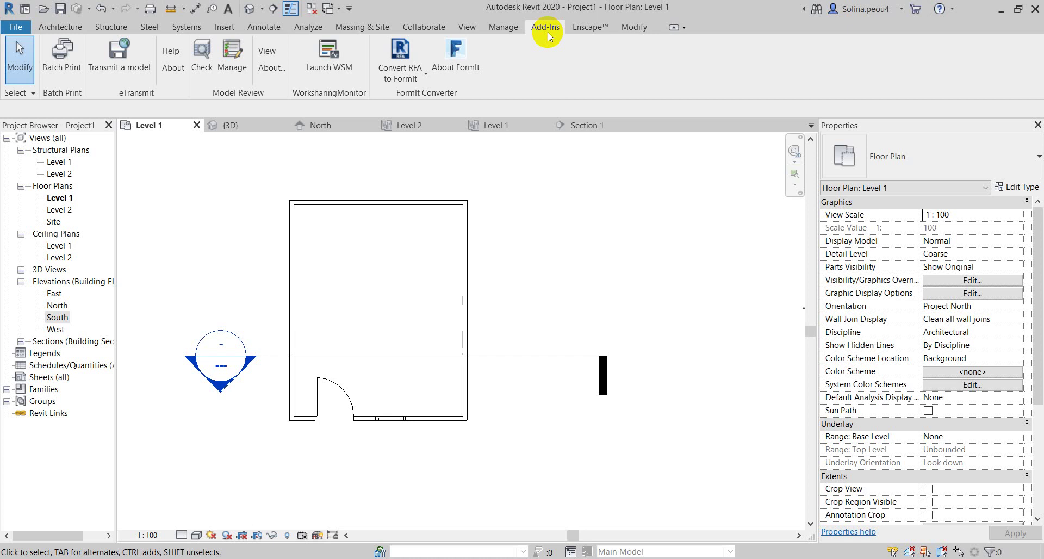
click(592, 28)
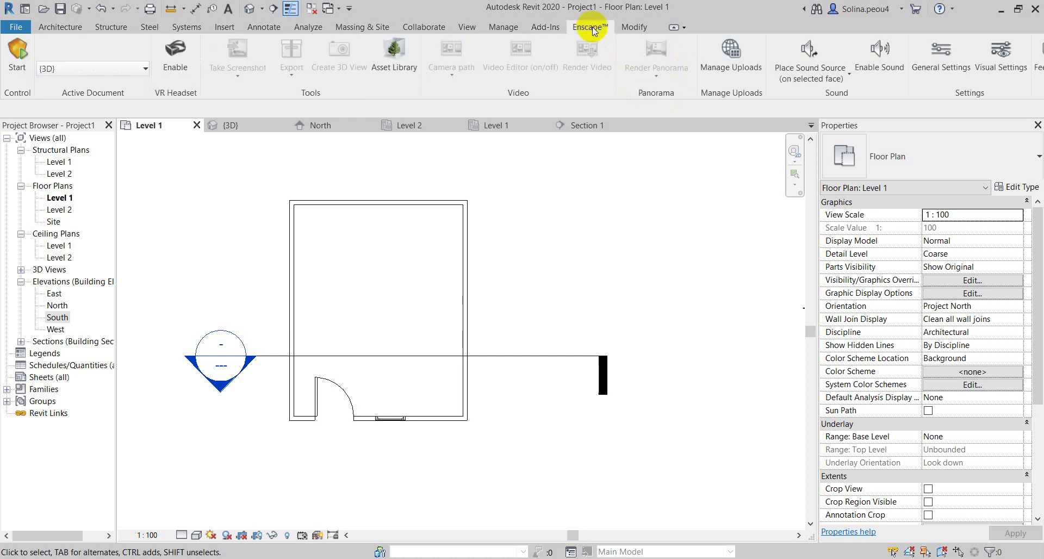
click(633, 28)
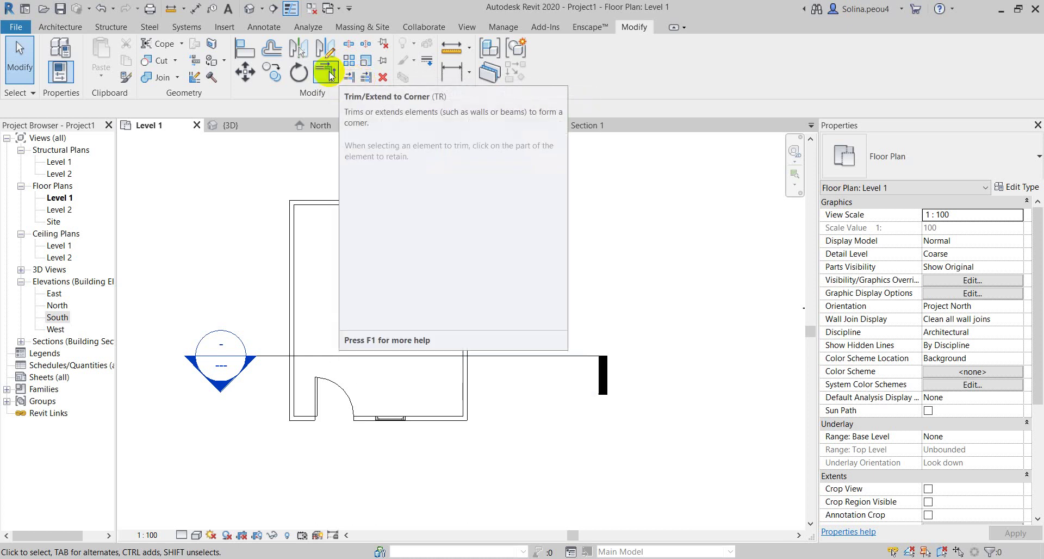
scroll(342, 284, down, 3)
scroll(373, 286, up, 4)
scroll(527, 288, down, 8)
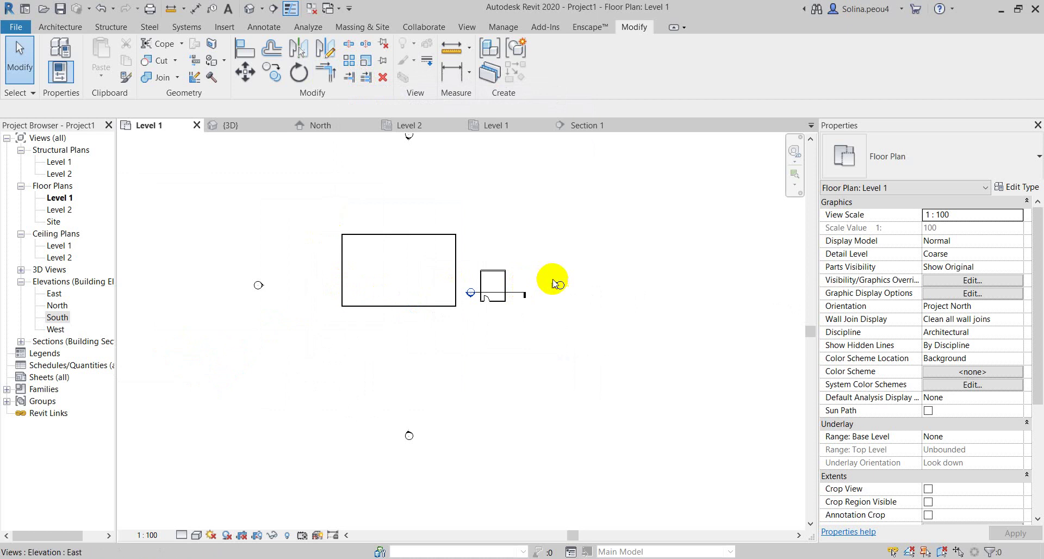
scroll(541, 276, up, 5)
scroll(540, 274, up, 1)
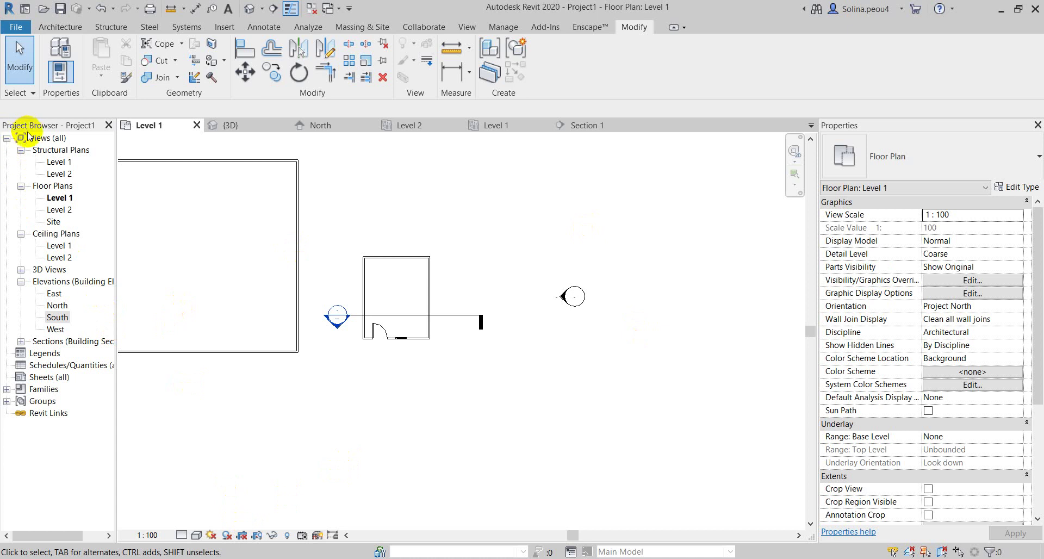
Expand Families > Curtain Wall Mullions > L Corner Mullion and select L Mullion 1
click(7, 389)
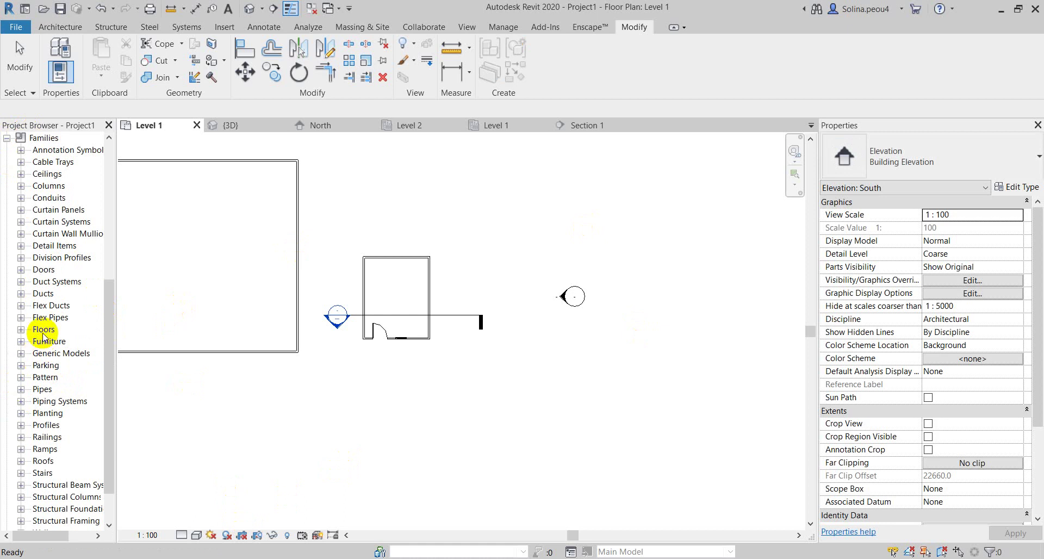
click(52, 240)
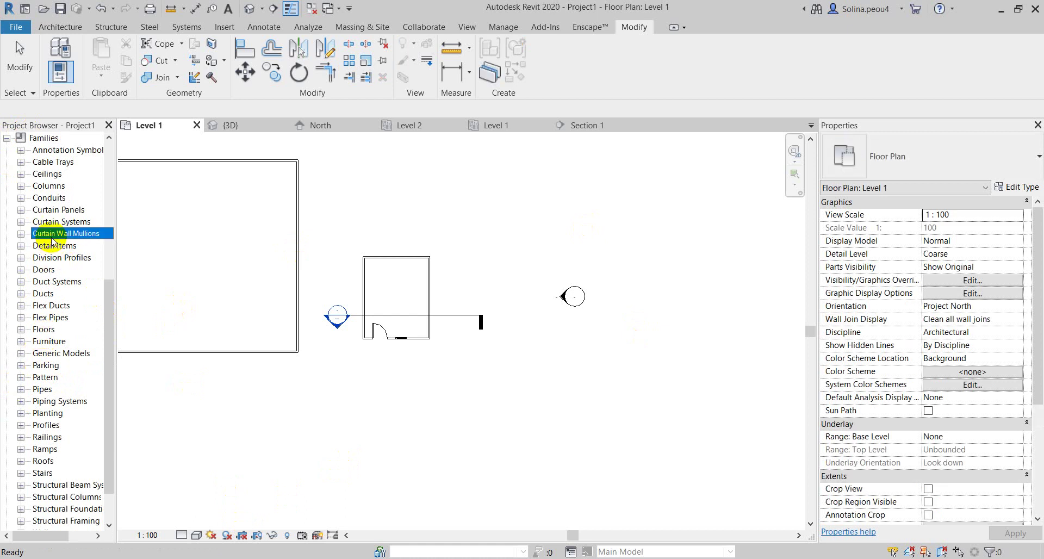
click(20, 234)
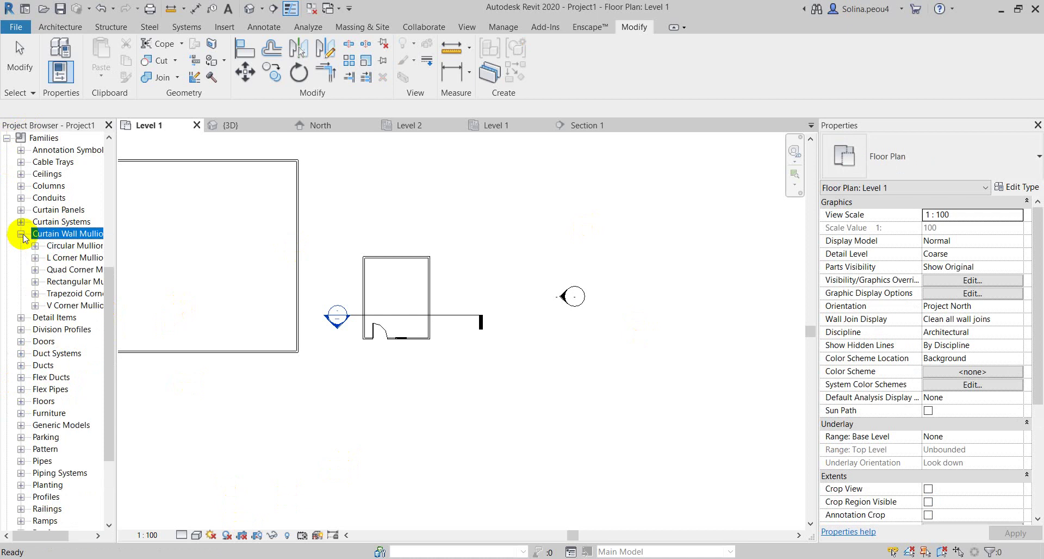
click(72, 259)
click(35, 258)
click(76, 269)
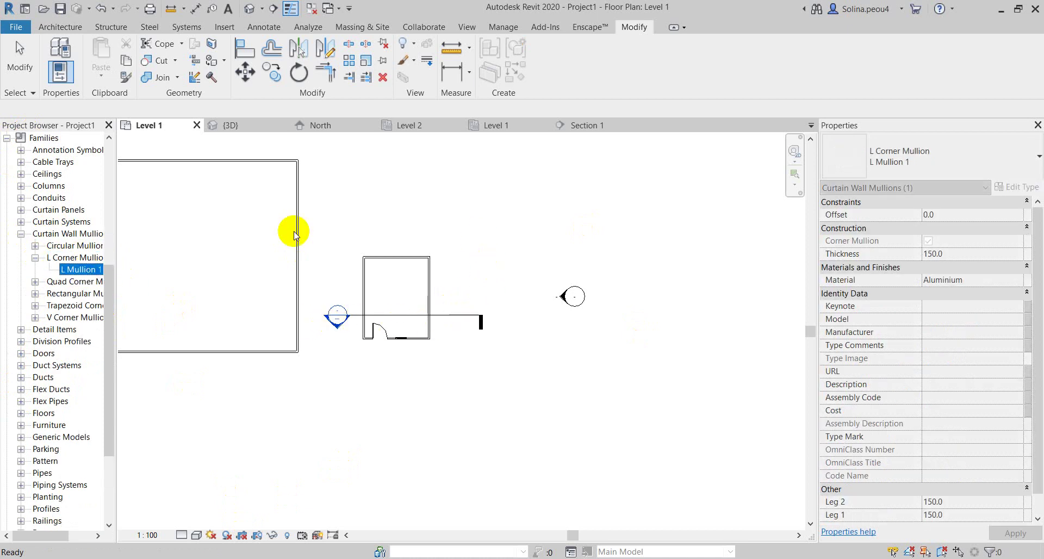
Open L Mullion 1's type properties, close them unchanged, and clear the plan selection
double_click(72, 270)
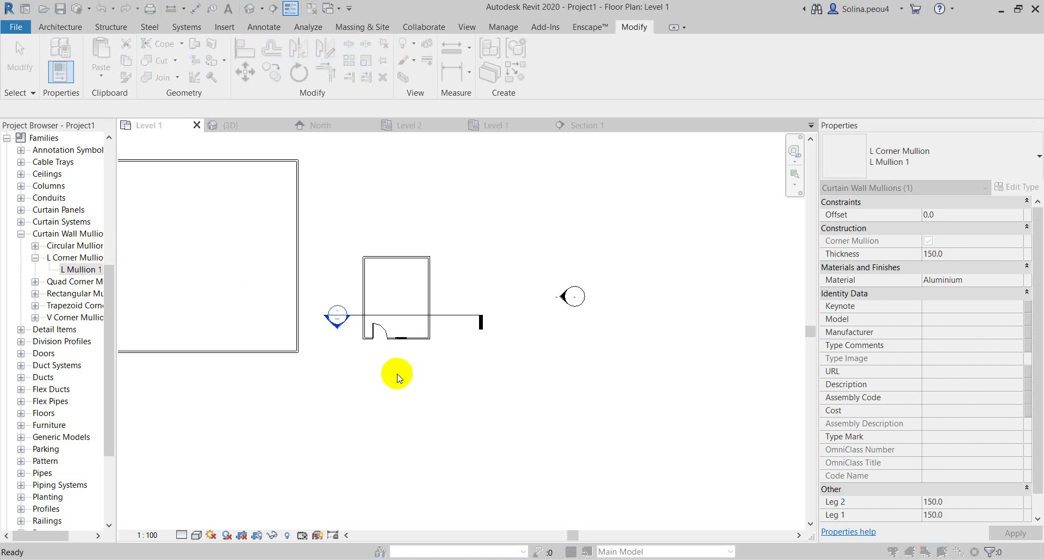
click(481, 481)
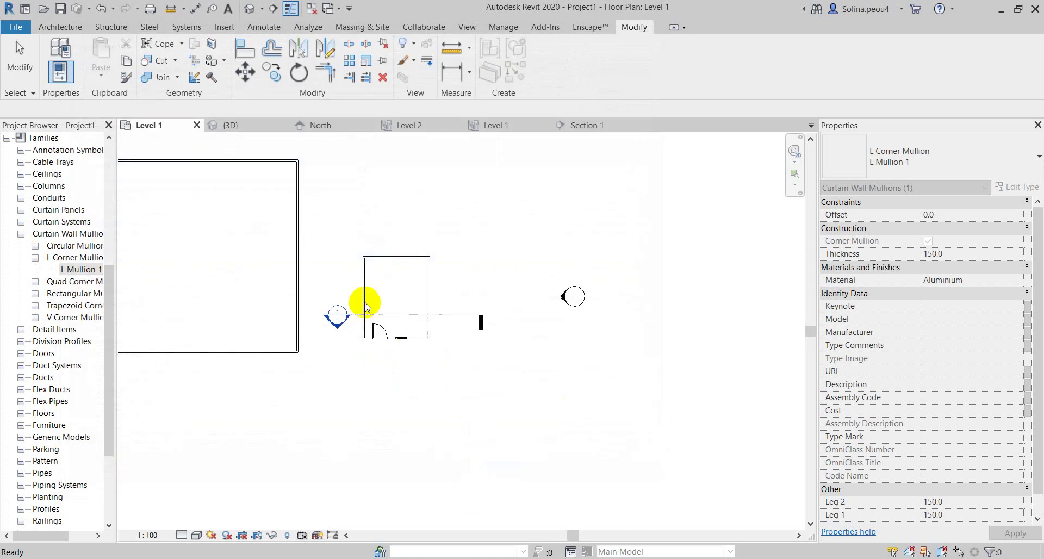
click(511, 288)
scroll(511, 289, down, 3)
scroll(468, 282, up, 3)
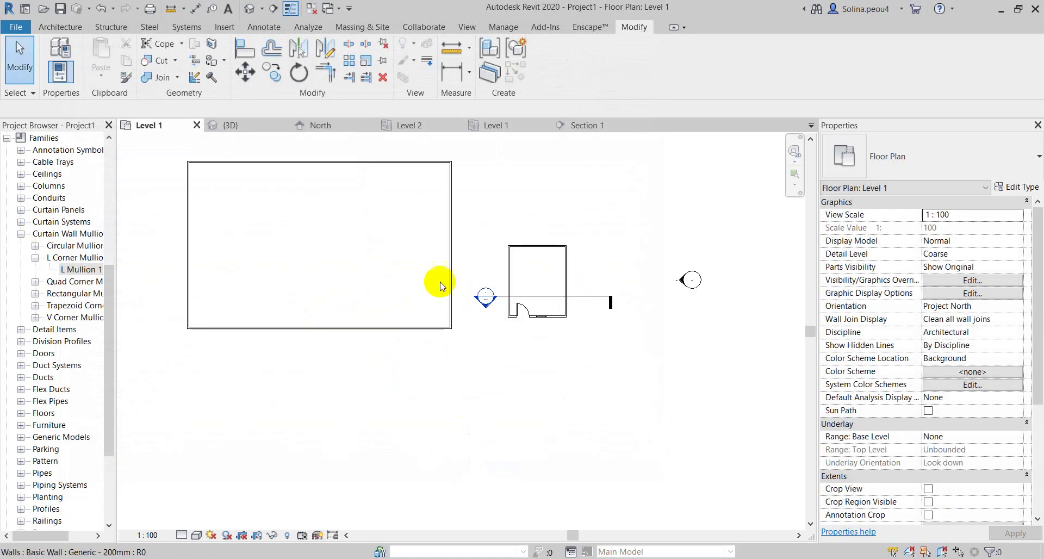
scroll(380, 276, up, 2)
Start a Curtain System by face from Architecture, then cancel it with Esc
click(60, 27)
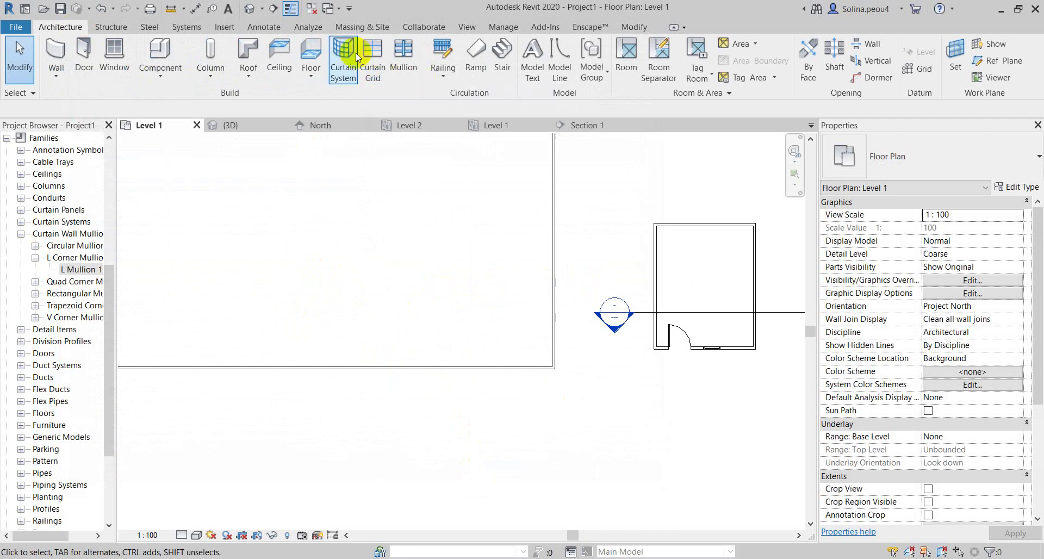
click(349, 66)
scroll(310, 210, down, 3)
scroll(310, 210, down, 1)
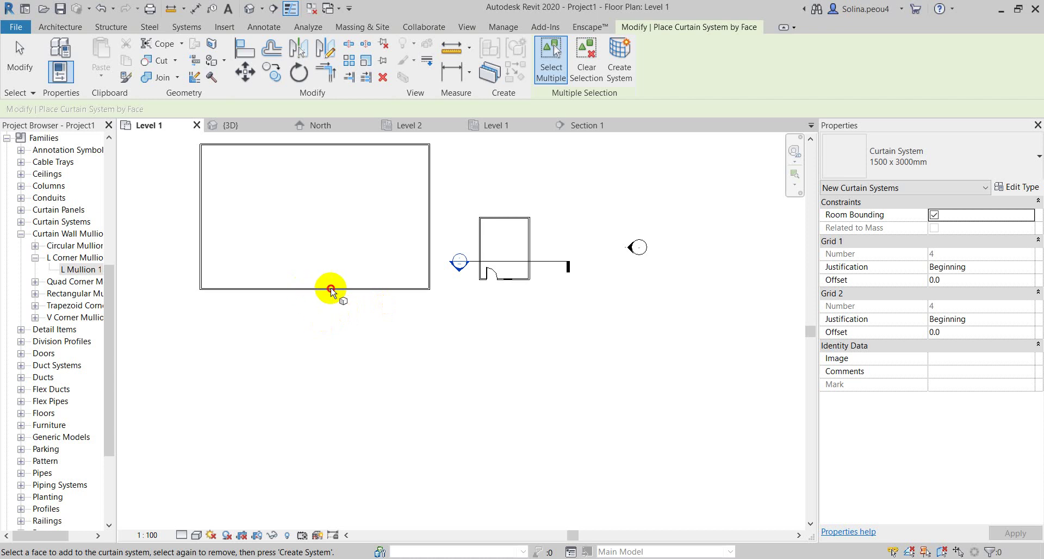
key(Escape)
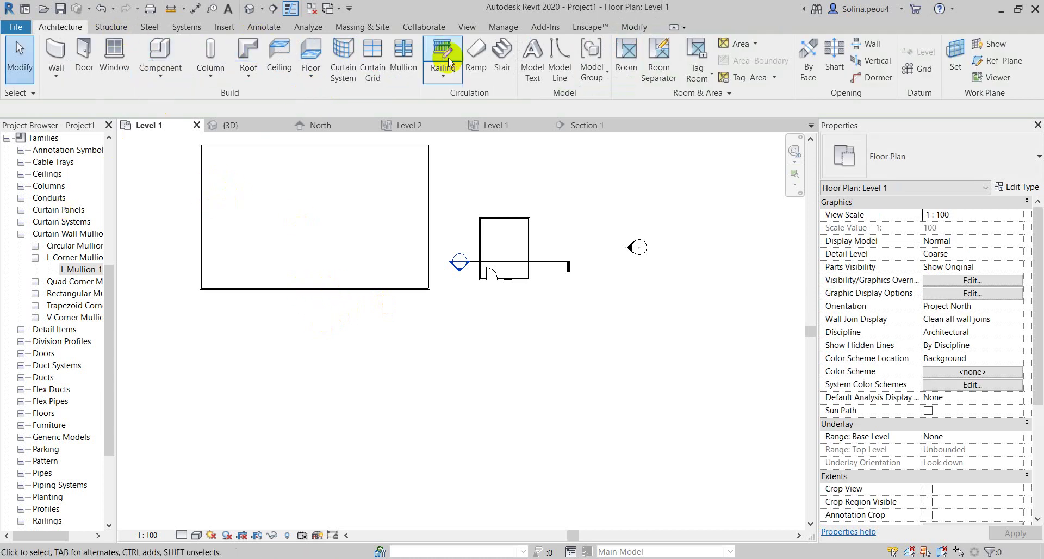
Try placing a curtain grid line on the long wall, then finish the Curtain Grid tool
click(373, 65)
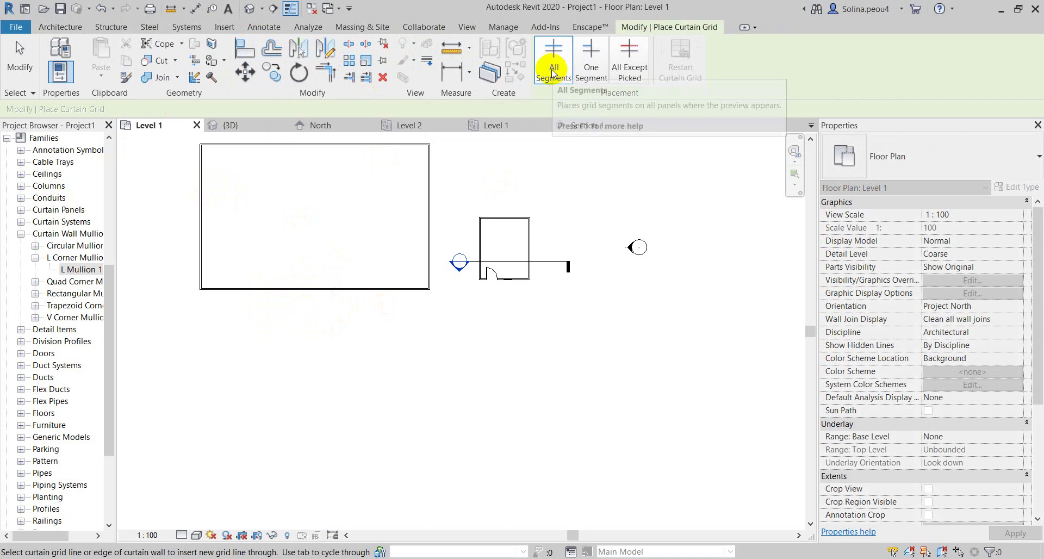
click(629, 57)
click(283, 291)
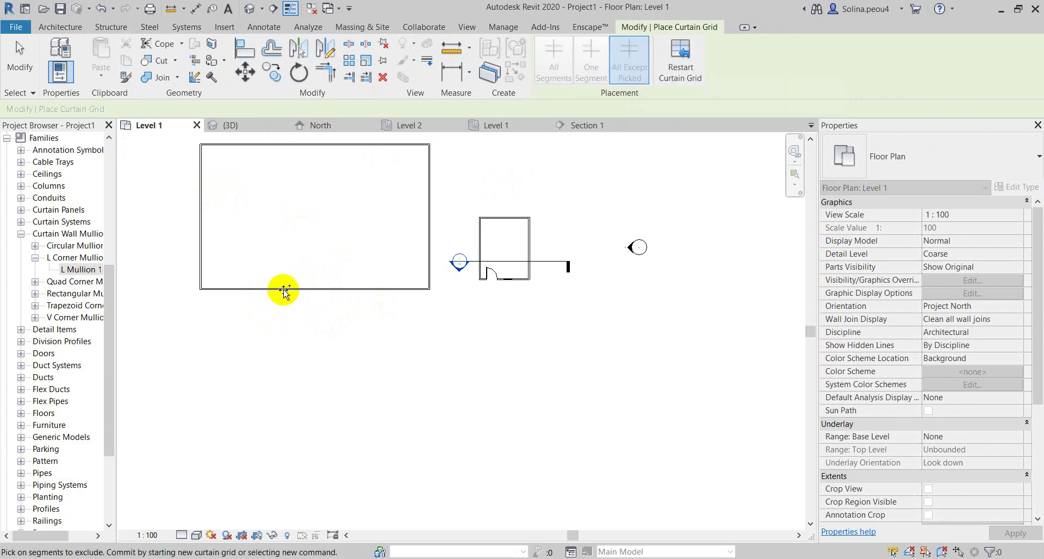
click(679, 52)
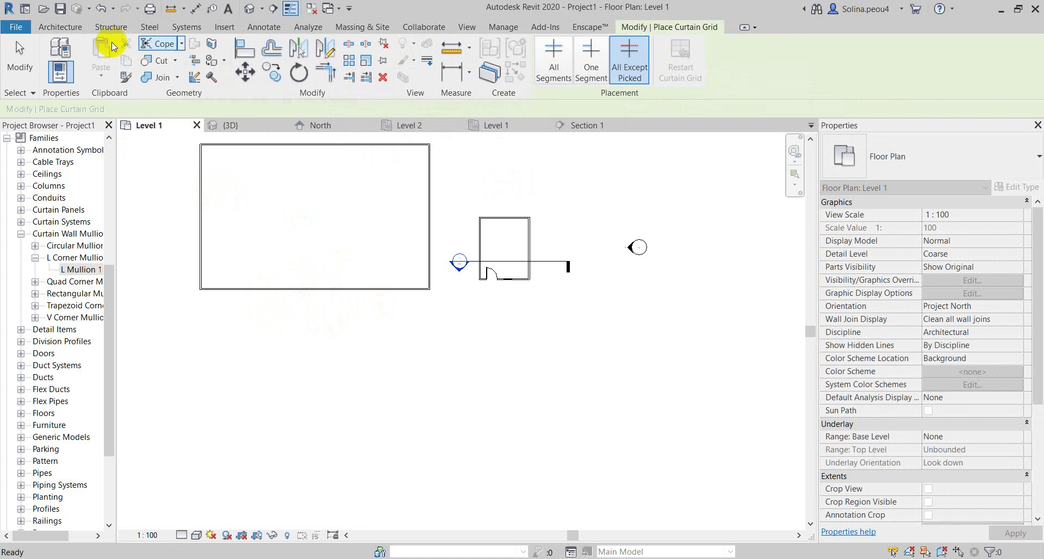
click(20, 54)
Select the 19000 mm, 8000 mm-high bottom wall of the large building
click(272, 286)
scroll(234, 281, up, 3)
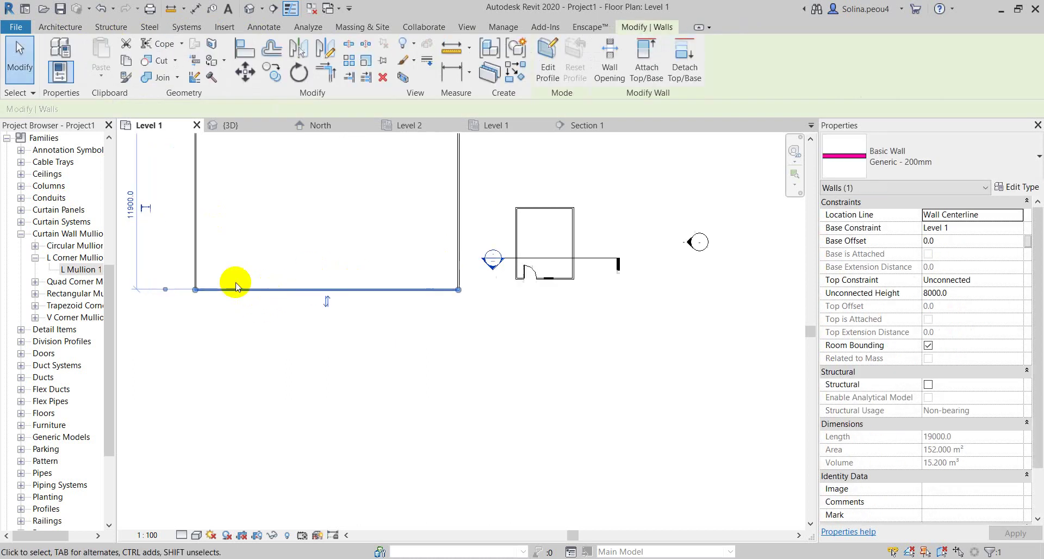
click(65, 27)
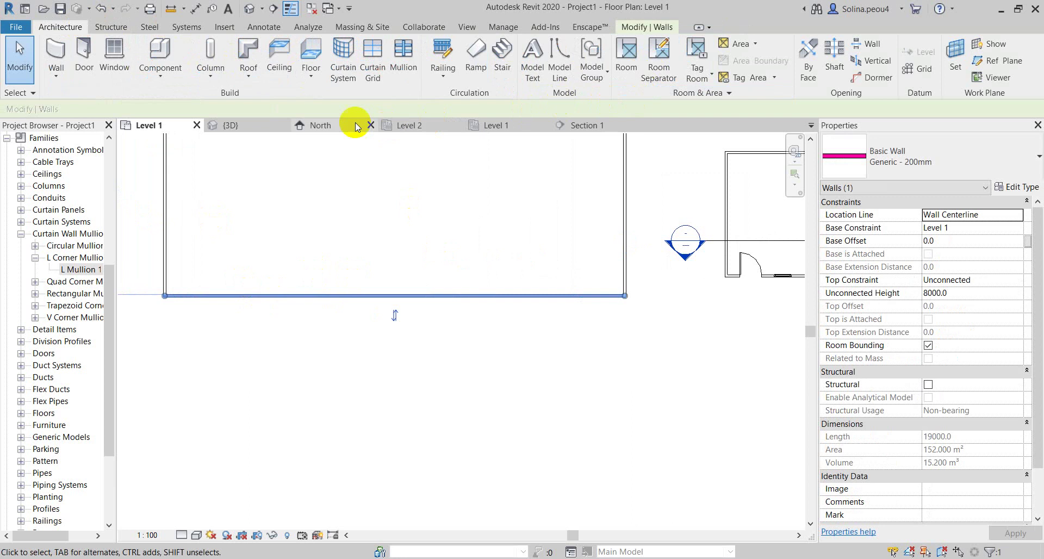
Check the building in the default 3D view, orbiting to its right and front sides
click(343, 56)
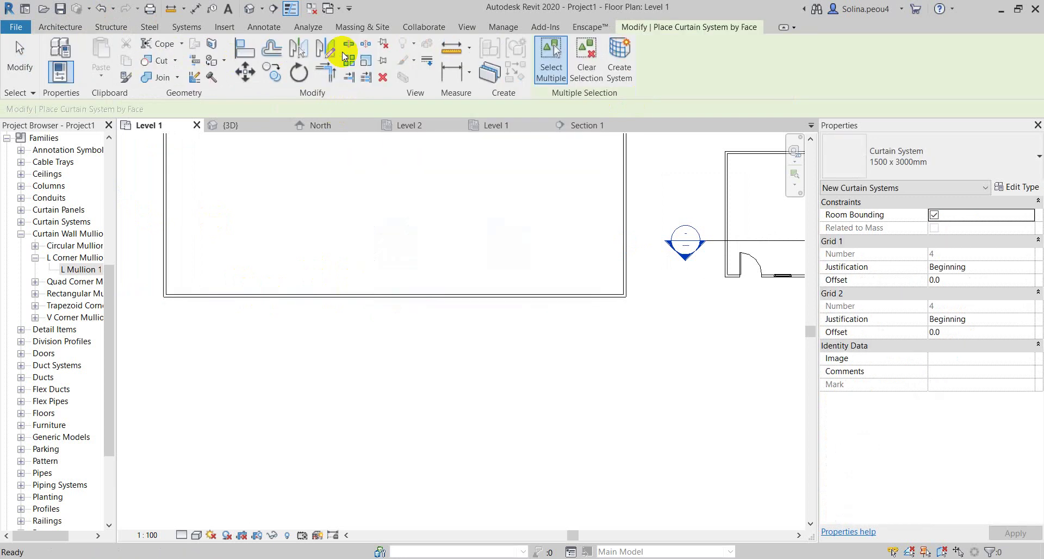
scroll(462, 283, down, 3)
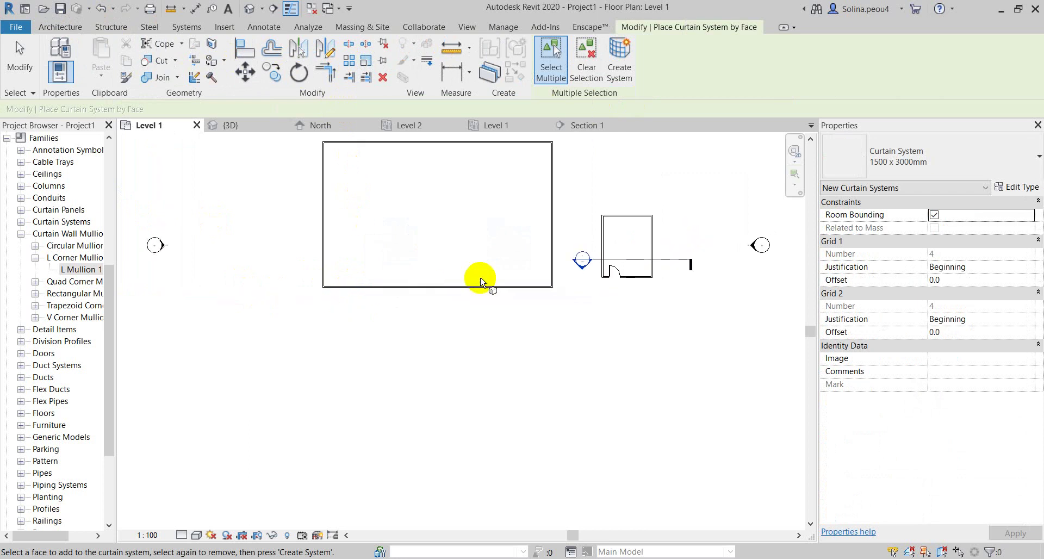
scroll(420, 272, up, 3)
click(250, 9)
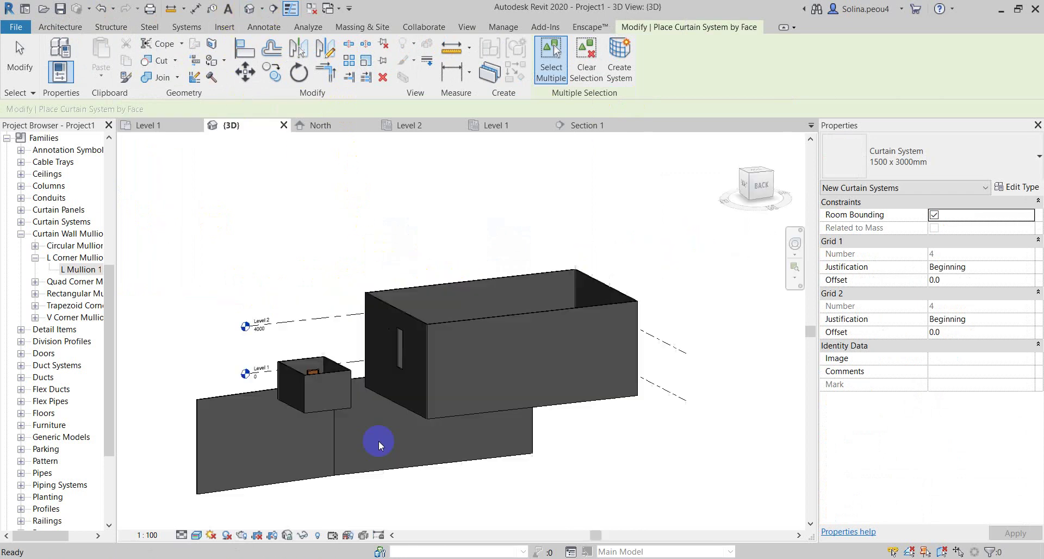
scroll(402, 386, up, 4)
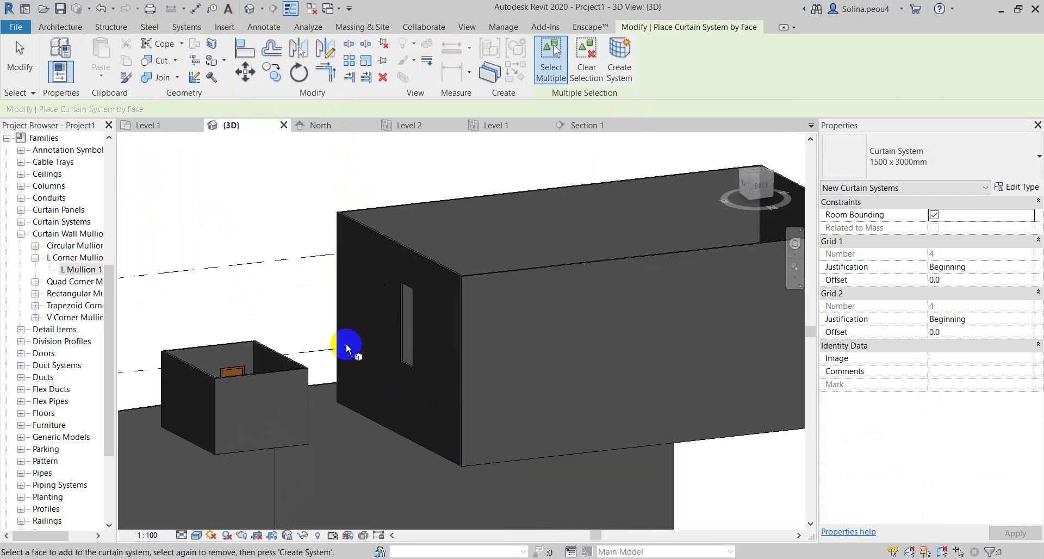
mouse_move(280, 275)
shift+middle_down()
mouse_move(454, 268)
mouse_move(506, 356)
shift+middle_up()
scroll(461, 359, down, 4)
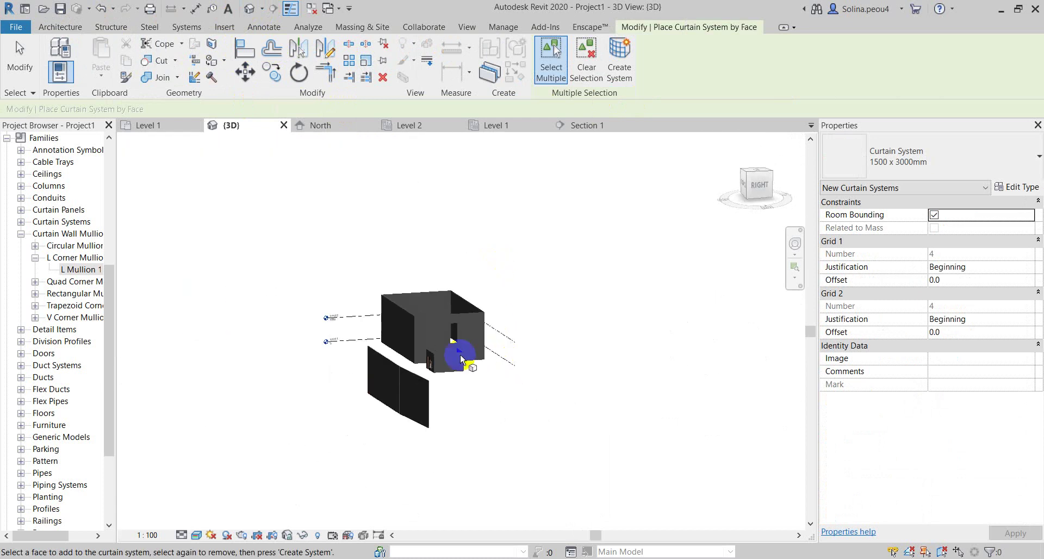
scroll(461, 358, up, 5)
mouse_move(425, 353)
shift+middle_down()
mouse_move(497, 353)
mouse_move(543, 287)
mouse_move(583, 370)
mouse_move(361, 396)
shift+middle_up()
scroll(43, 204, up, 3)
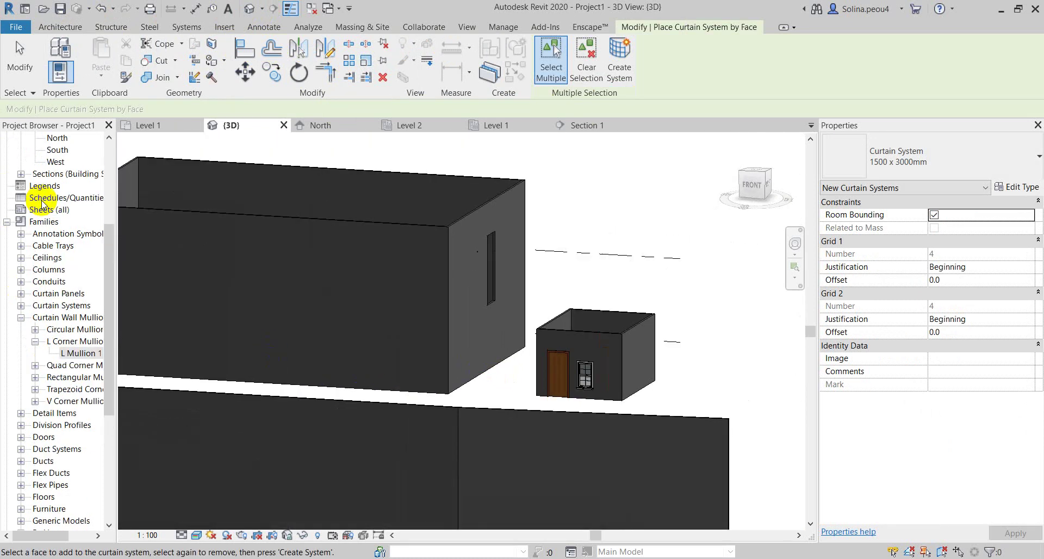
scroll(98, 190, up, 5)
key(Escape)
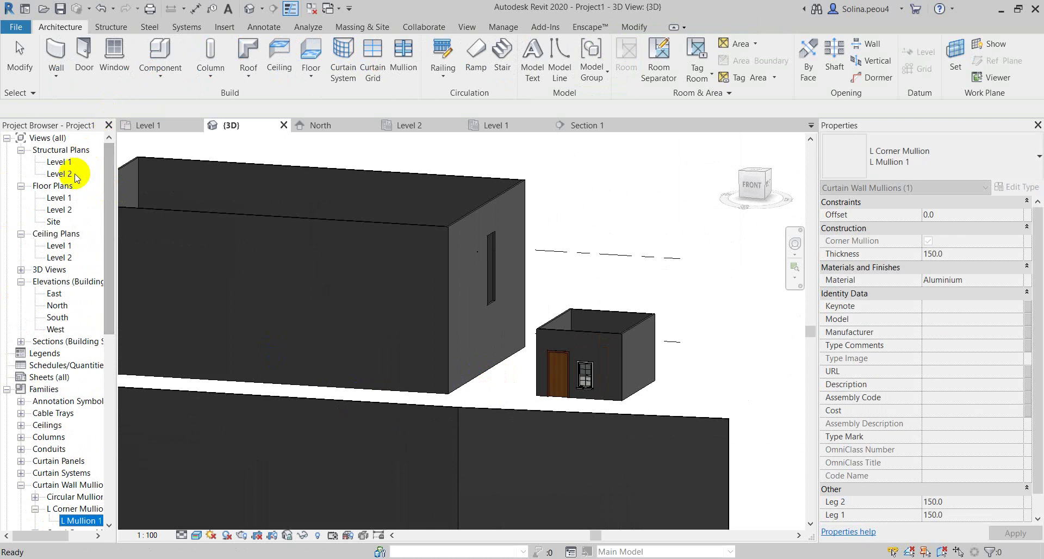
Back on Level 1, start a Curtain System by face using the 1500 x 3000mm type
double_click(58, 198)
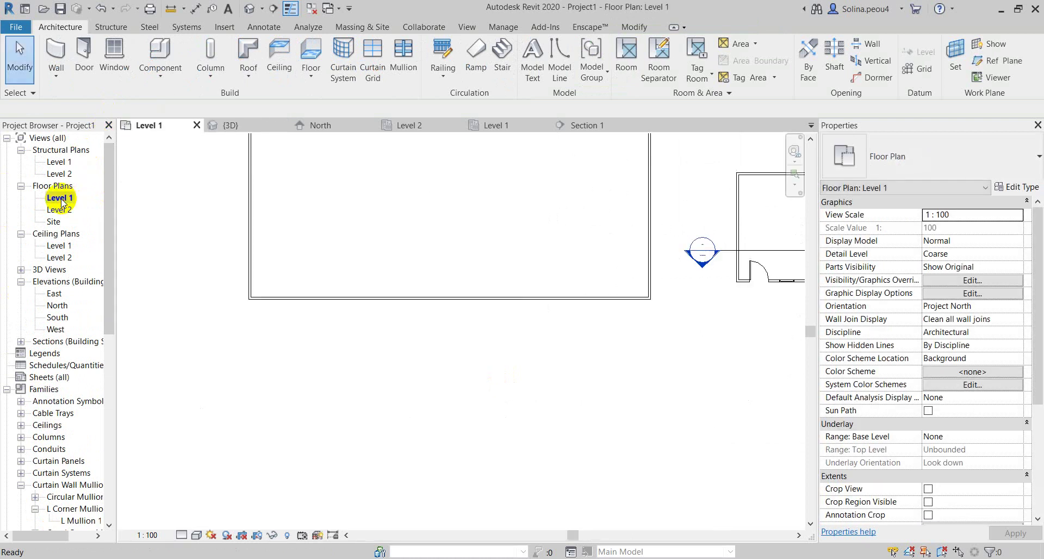
scroll(280, 303, down, 3)
scroll(283, 294, up, 3)
scroll(284, 290, up, 2)
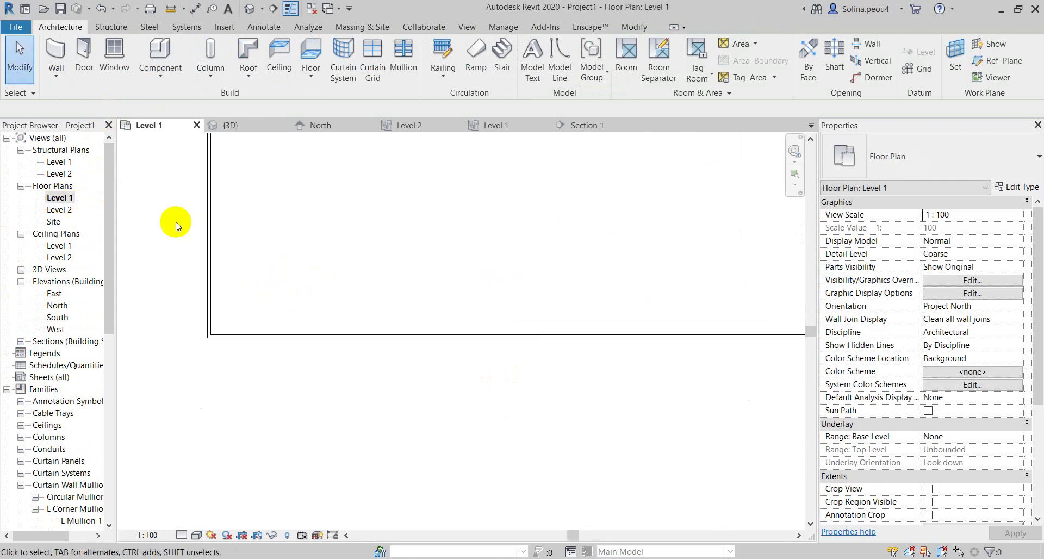
click(344, 63)
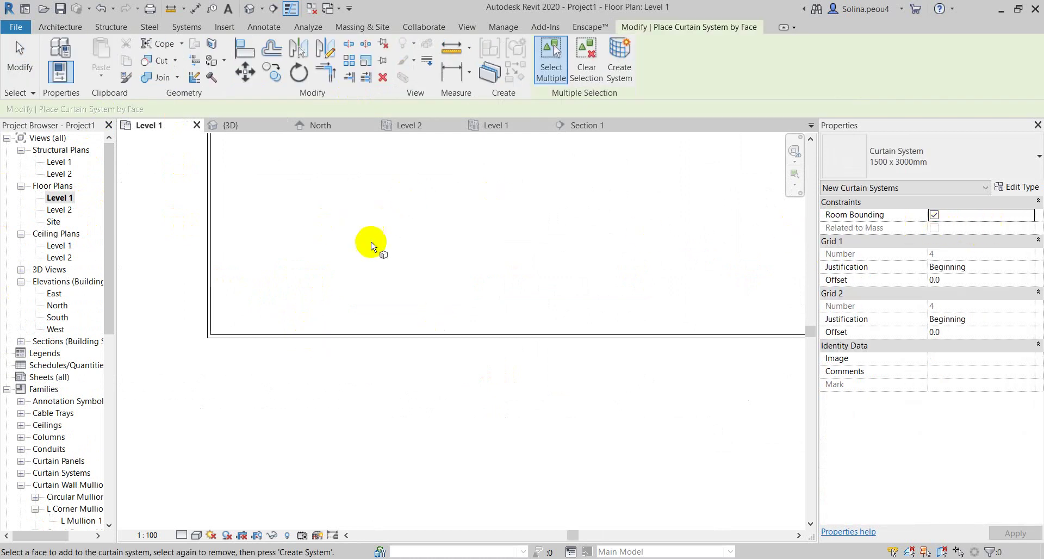
click(955, 158)
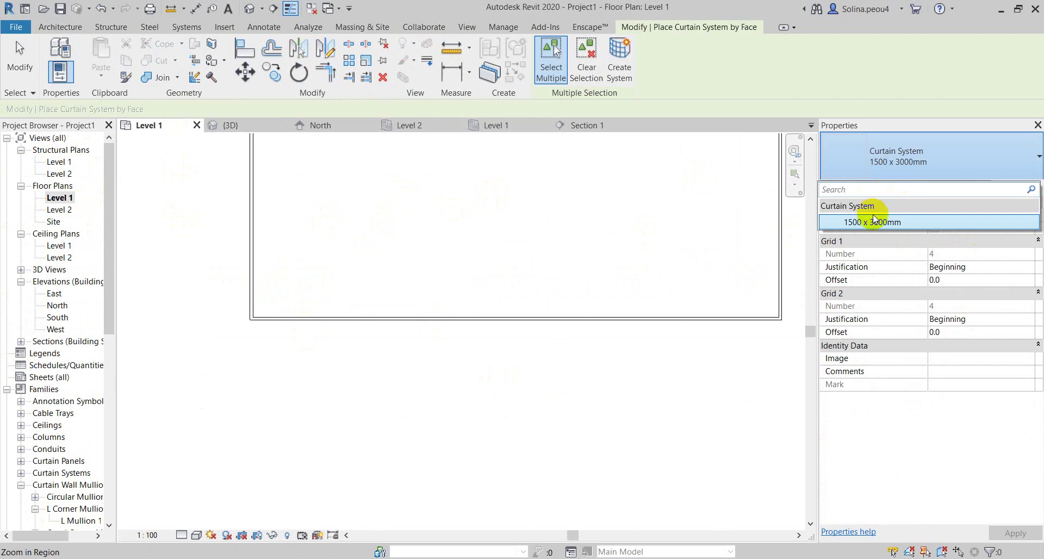
click(873, 220)
click(1019, 188)
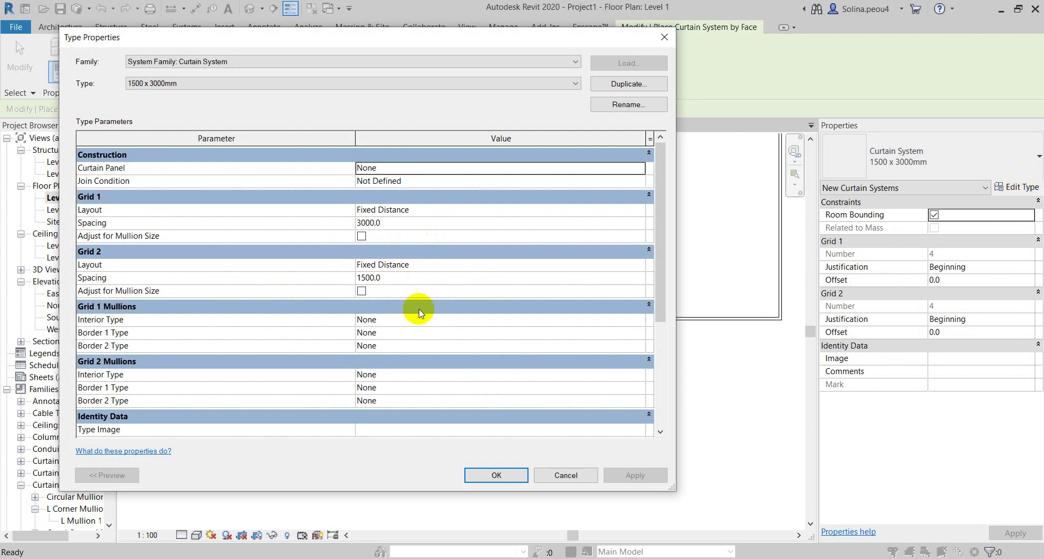
click(496, 475)
scroll(359, 360, down, 3)
scroll(438, 343, down, 3)
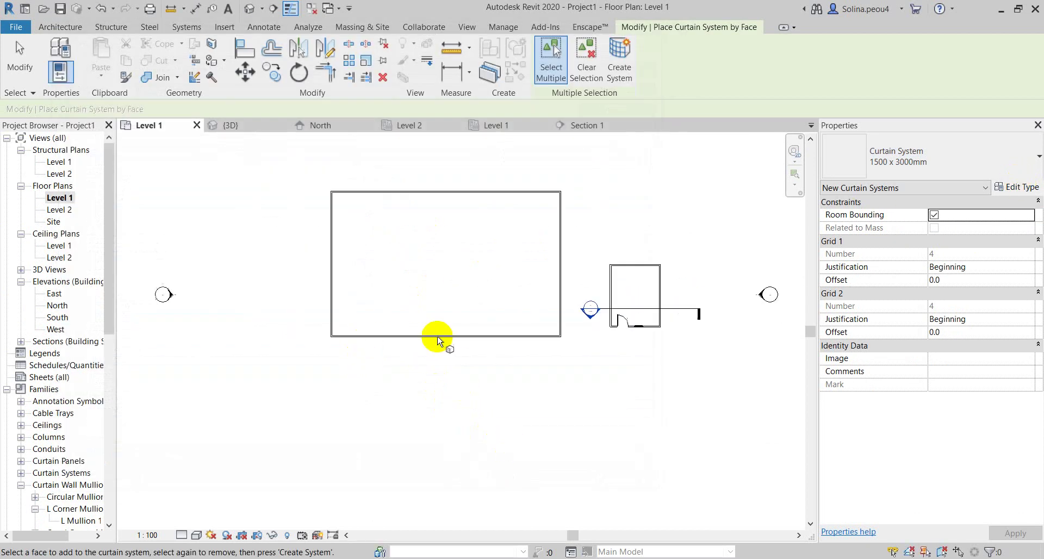
scroll(496, 336, down, 1)
scroll(342, 263, up, 2)
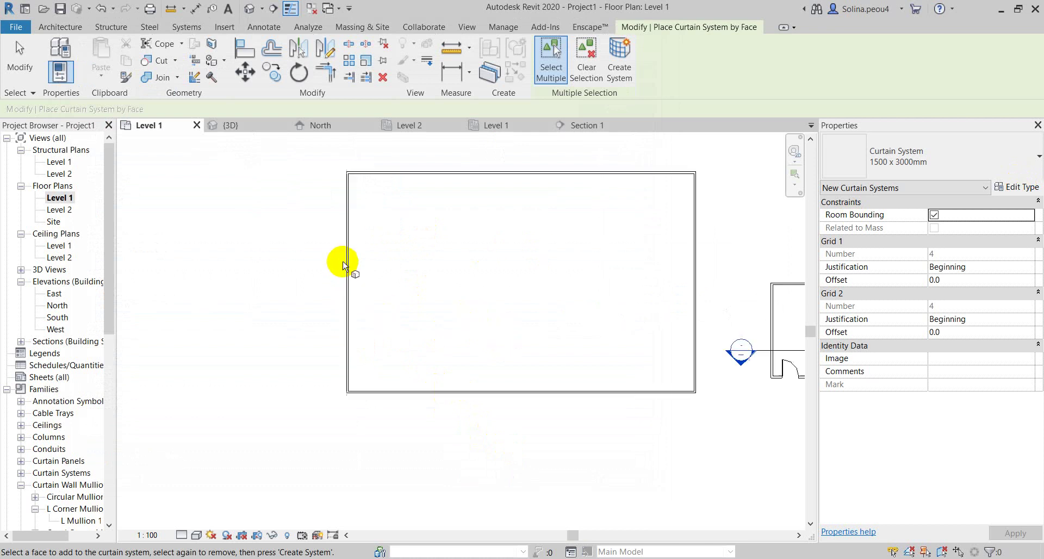
scroll(349, 263, up, 3)
scroll(296, 270, down, 3)
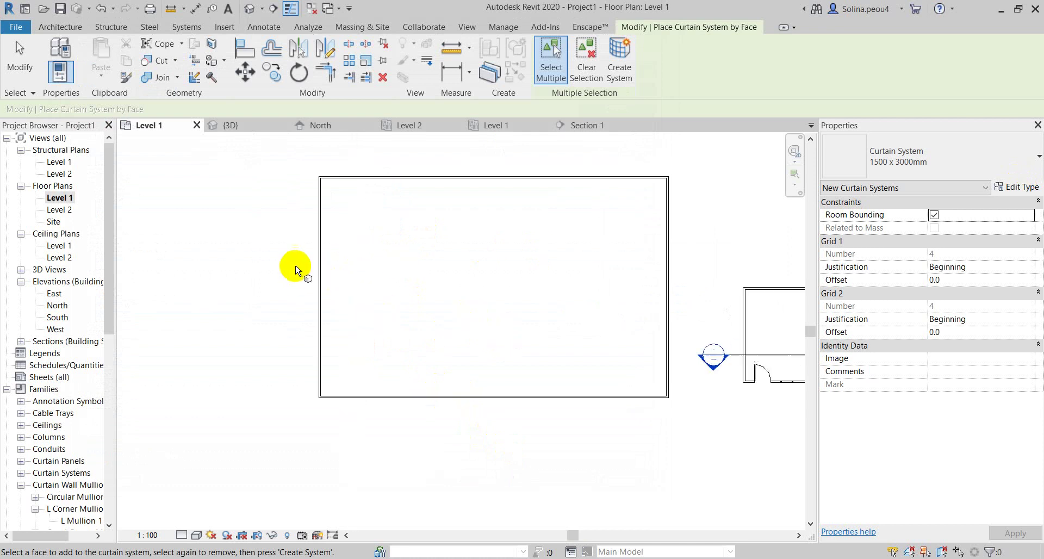
scroll(352, 344, down, 3)
scroll(337, 304, up, 2)
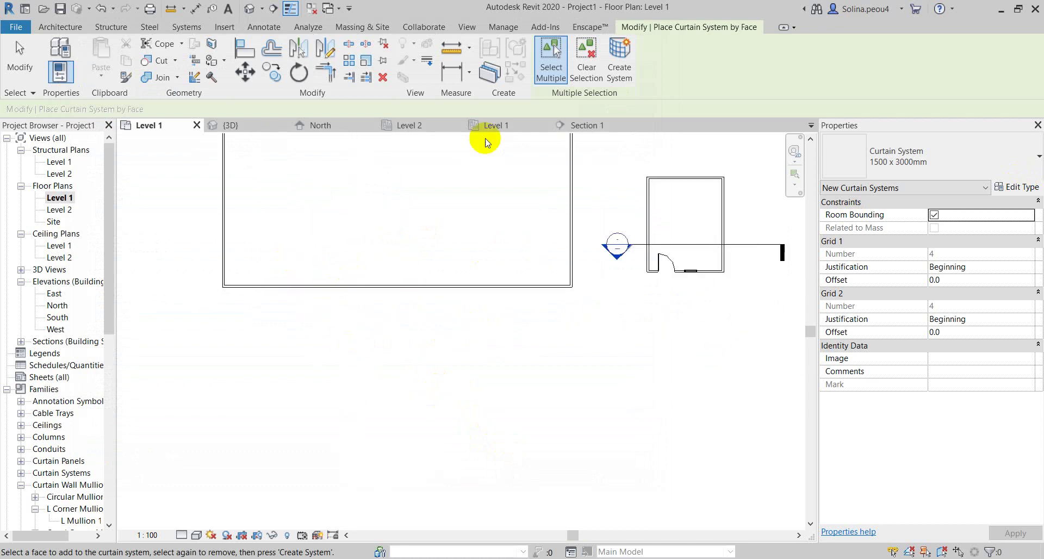
click(550, 68)
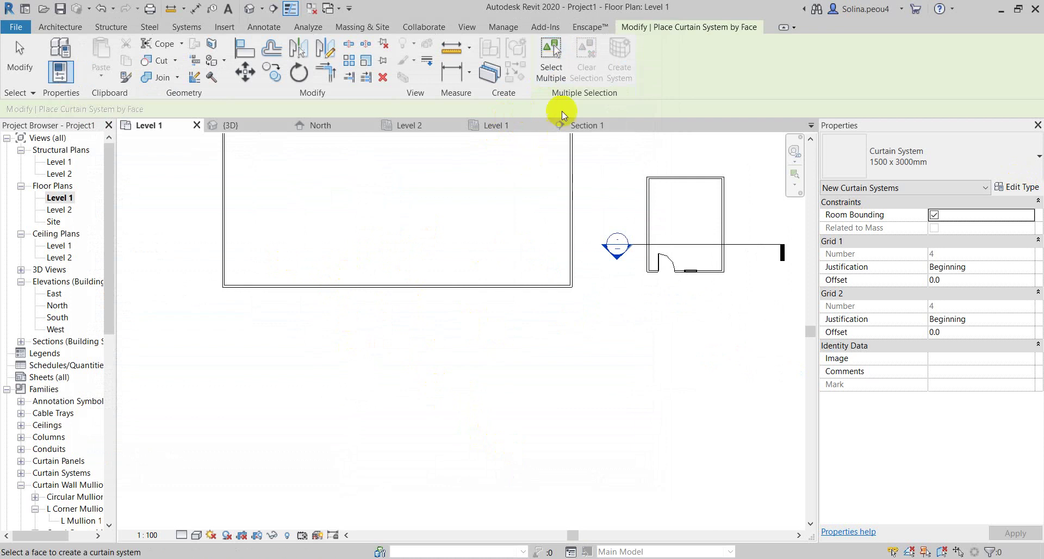
click(560, 68)
click(560, 69)
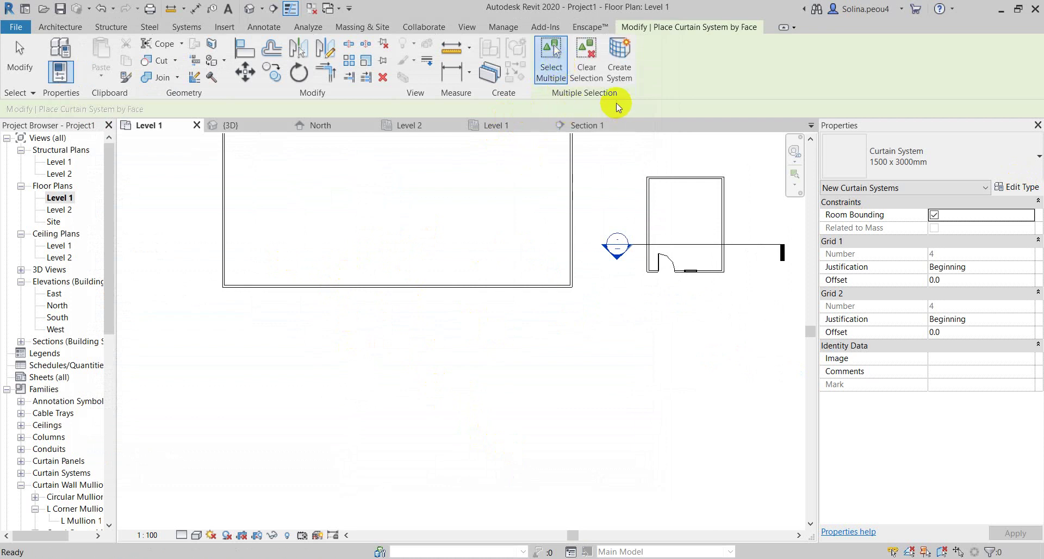
click(620, 56)
Draw a 9100 x 3300 rectangle of 8000 mm Generic 200mm walls below the main building
click(54, 26)
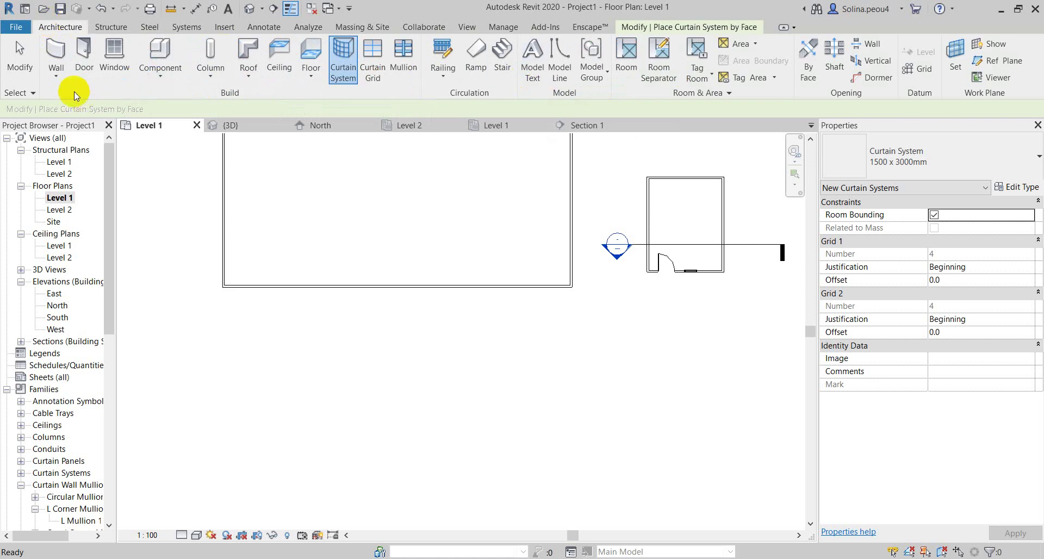
click(56, 74)
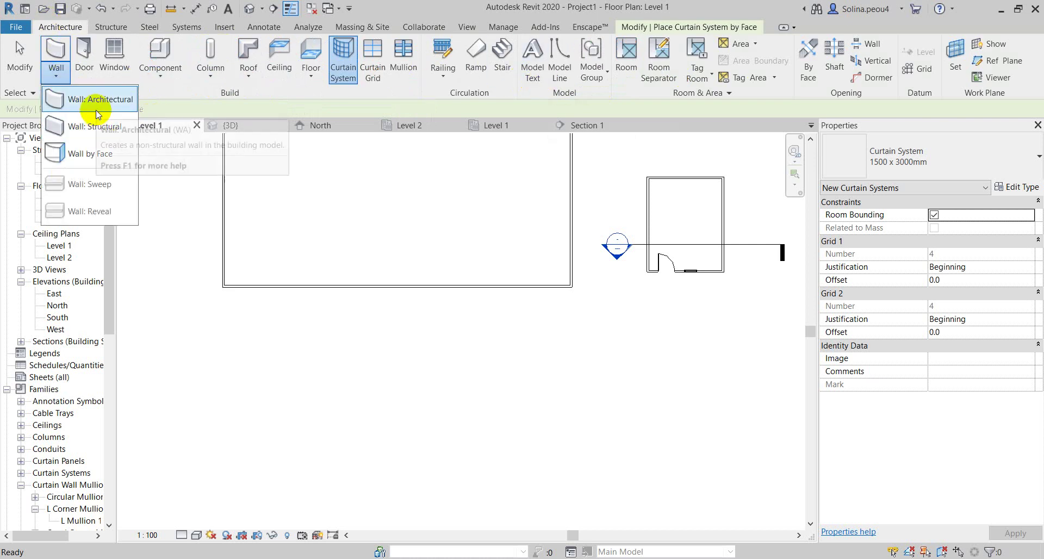
click(98, 154)
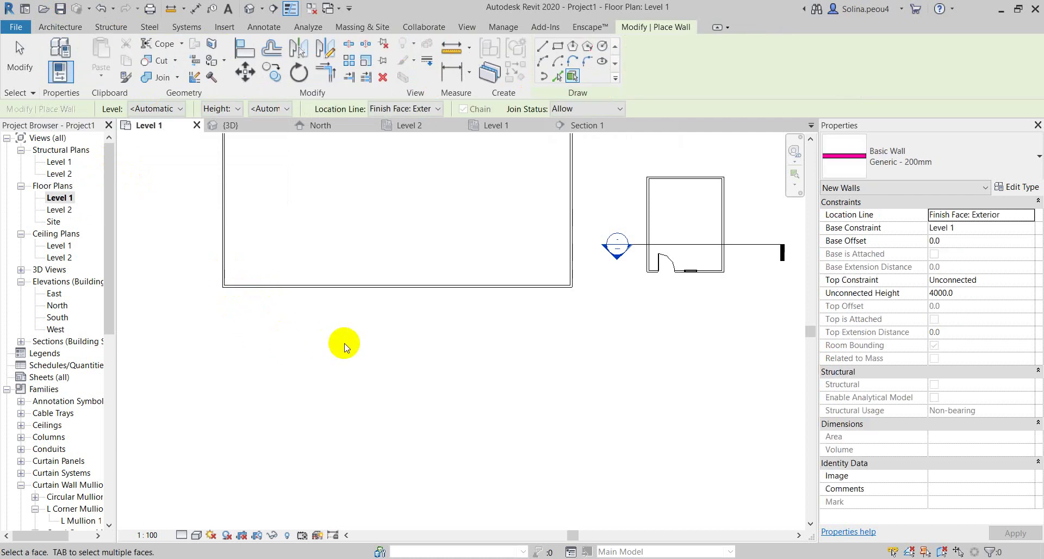
click(557, 45)
click(294, 332)
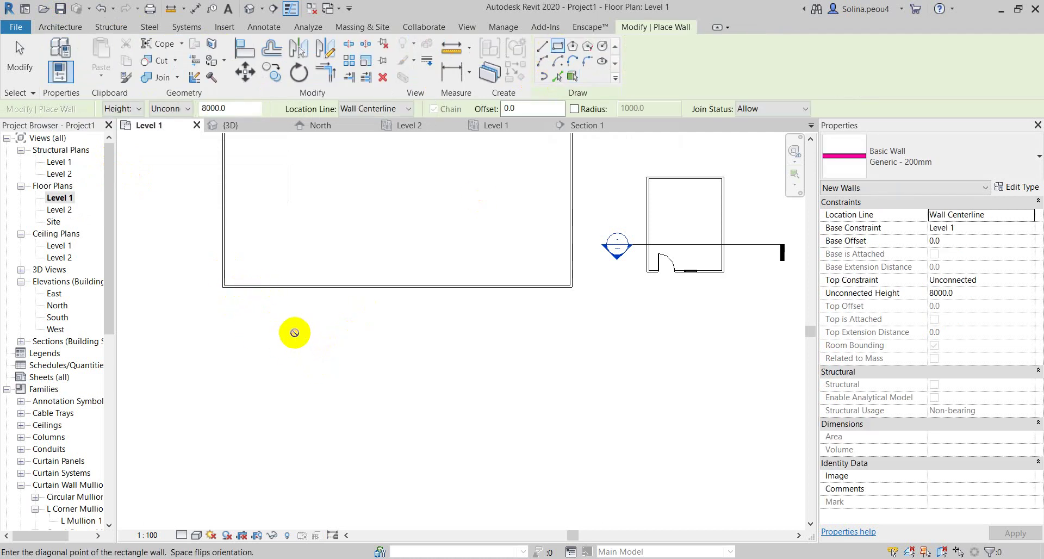
click(463, 395)
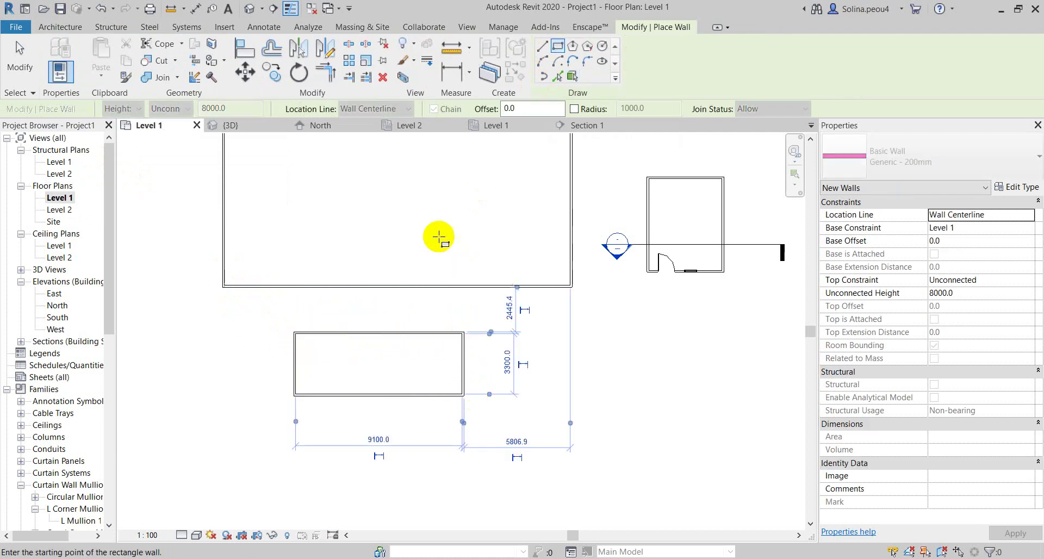
click(20, 51)
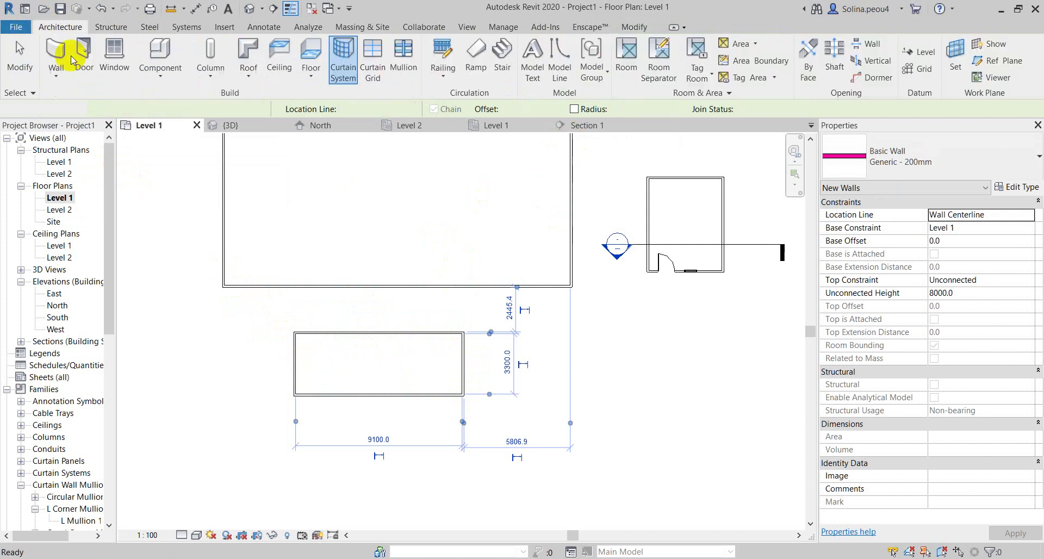
Orbit the 3D view to inspect the new walls beside the main and small rooms
click(257, 9)
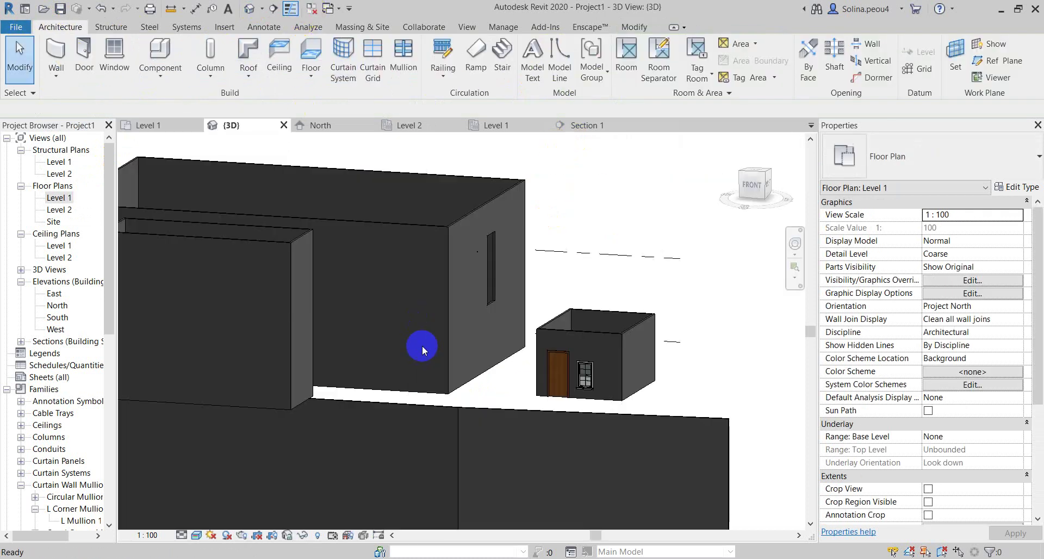
scroll(479, 332, down, 5)
shift+middle_drag(479, 348, 373, 372)
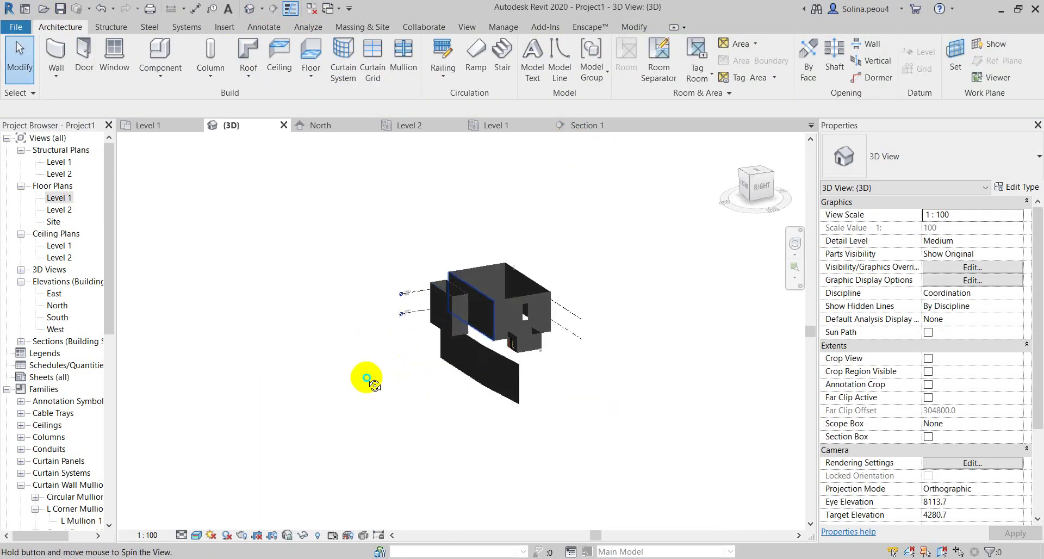
scroll(419, 310, up, 5)
scroll(522, 250, up, 3)
shift+middle_drag(680, 259, 582, 316)
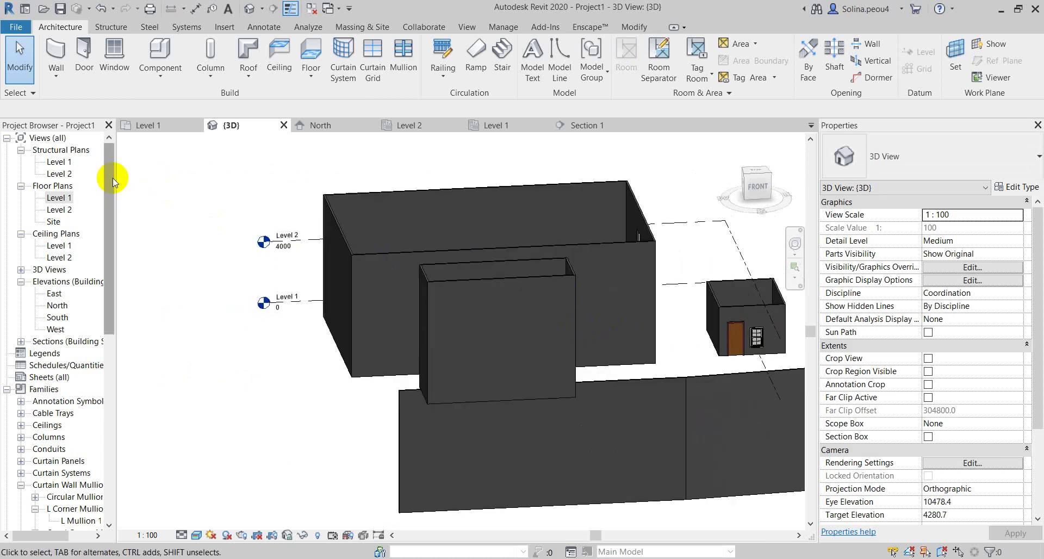
shift+middle_drag(456, 252, 463, 259)
scroll(530, 318, down, 3)
mouse_move(530, 318)
shift+middle_down()
mouse_move(615, 345)
mouse_move(641, 403)
mouse_move(415, 361)
mouse_move(431, 258)
mouse_move(611, 261)
mouse_move(303, 221)
shift+middle_up()
Start a Curtain Wall-type wall and draw its first straight segment beside the building
click(60, 77)
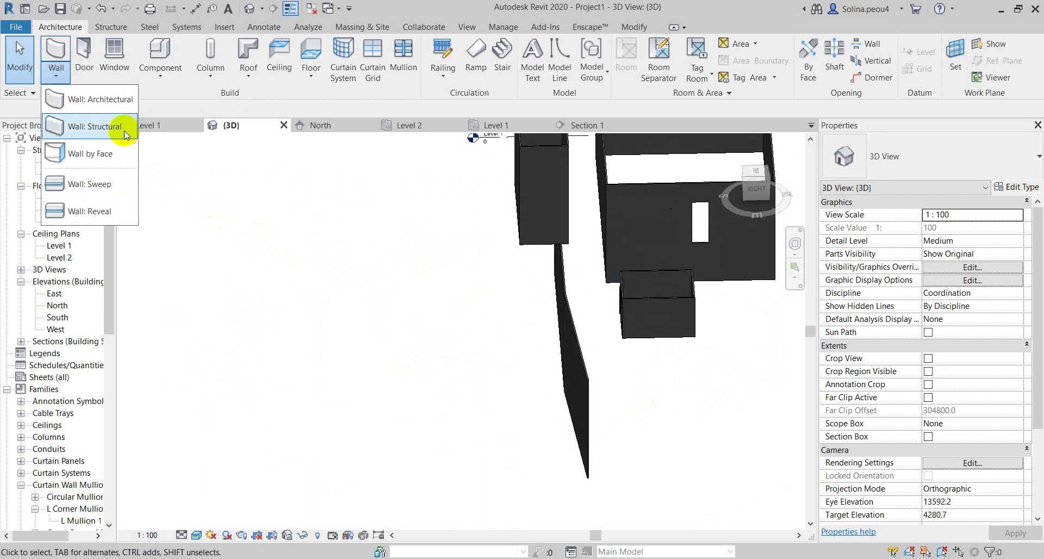
click(102, 152)
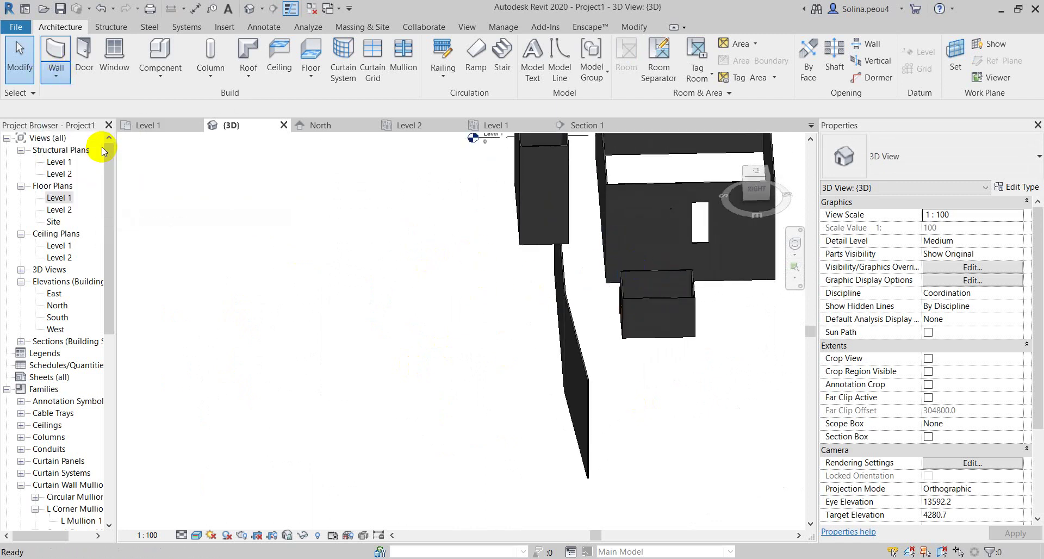
click(971, 157)
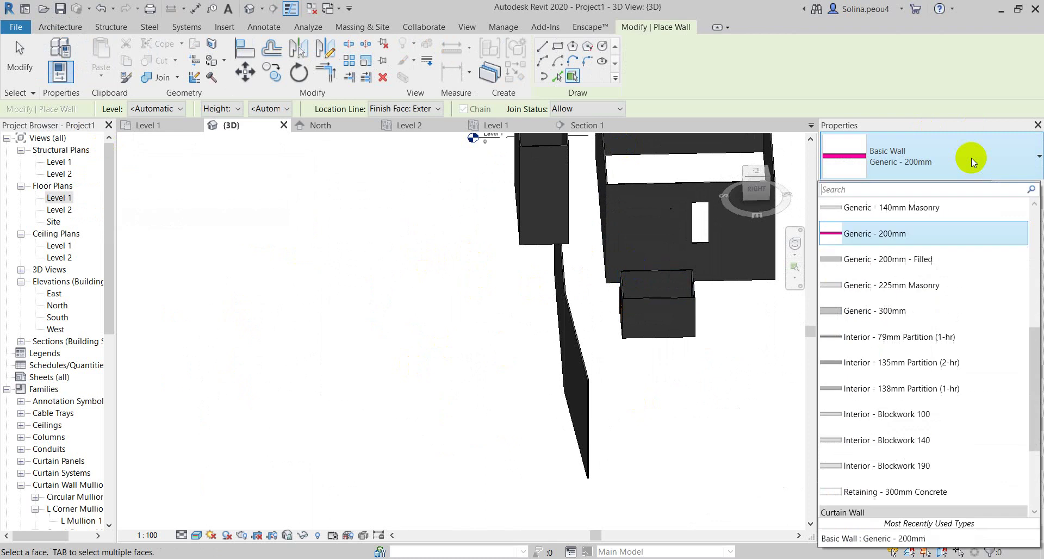
scroll(925, 261, down, 5)
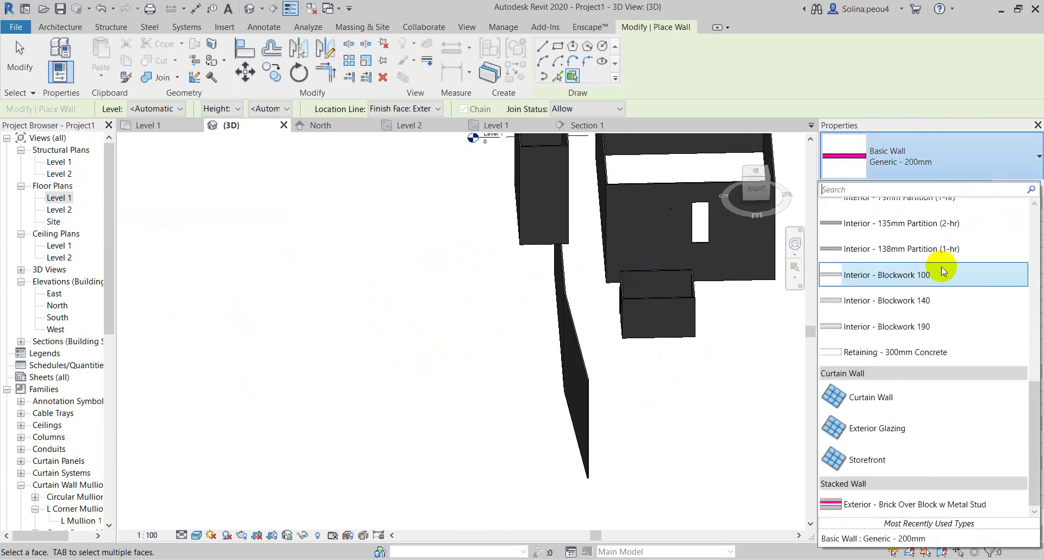
click(892, 397)
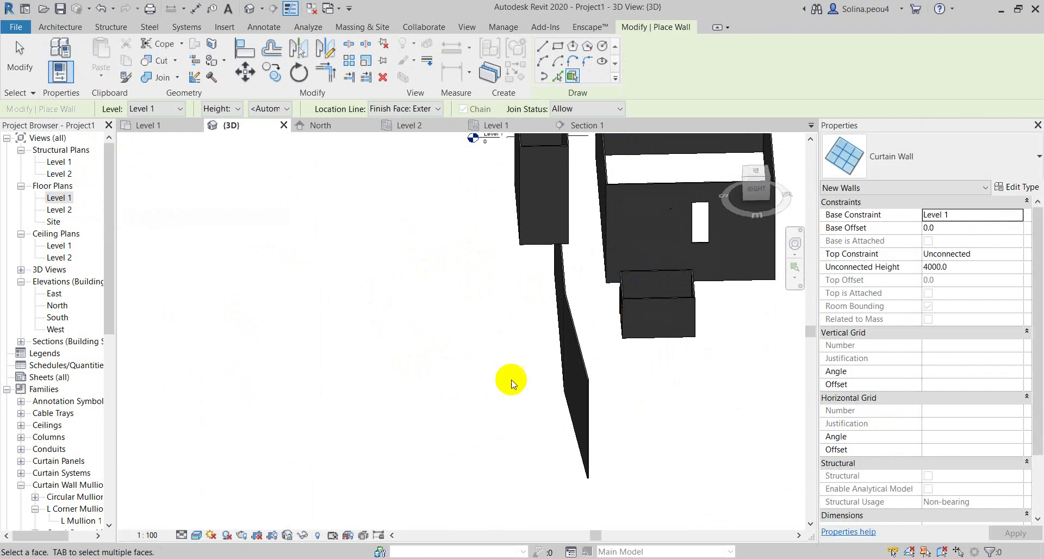
click(542, 47)
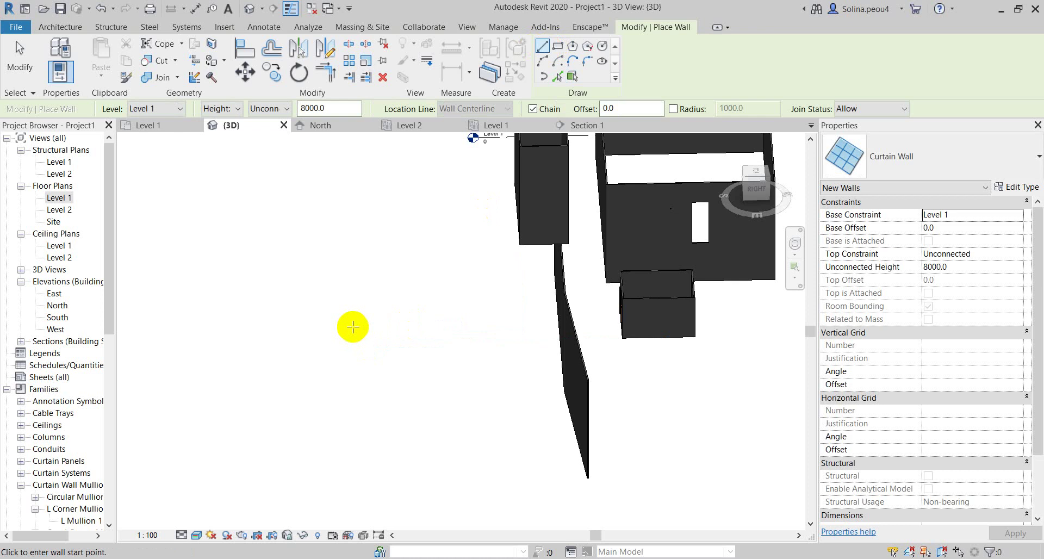
click(353, 326)
click(475, 326)
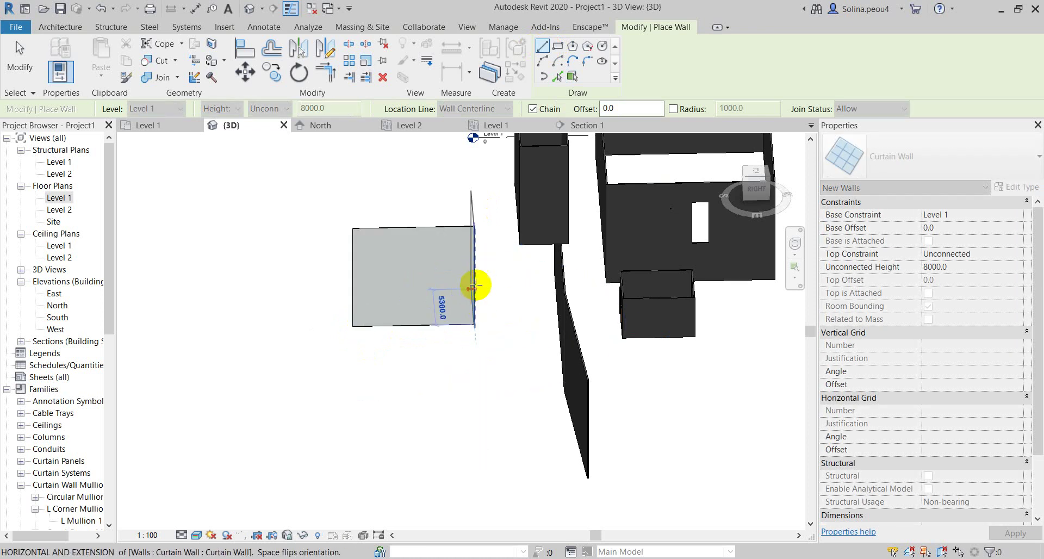
Add a second curtain wall segment at the corner, then stop drawing walls
mouse_move(524, 316)
shift+middle_down()
mouse_move(508, 214)
mouse_move(455, 293)
shift+middle_up()
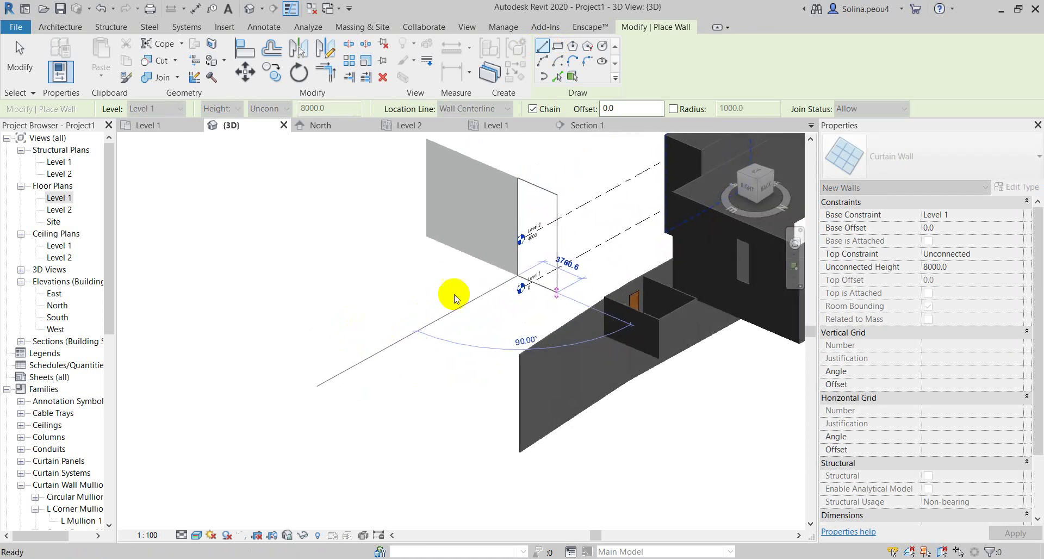
click(608, 224)
scroll(602, 232, up, 3)
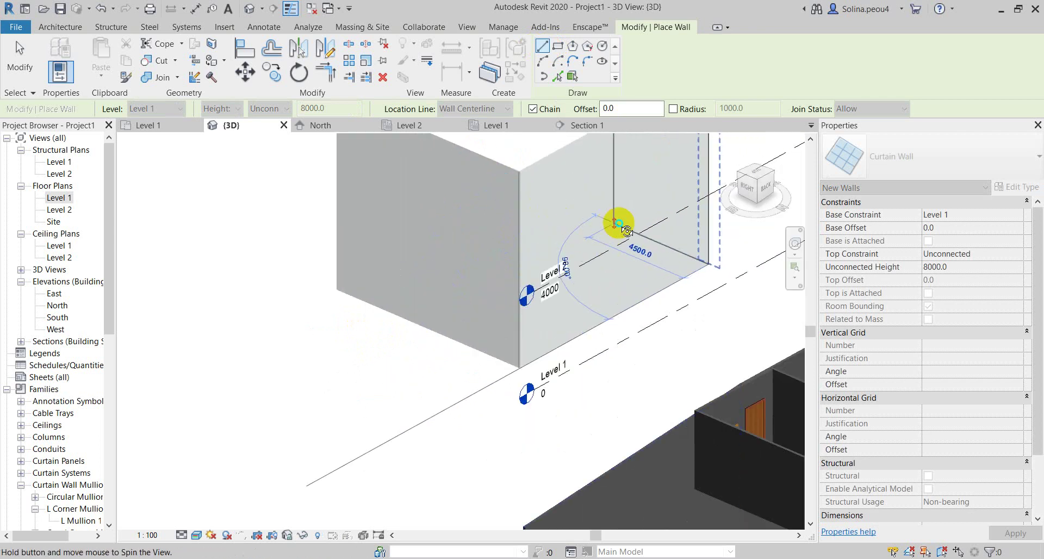
shift+middle_drag(615, 223, 694, 205)
key(Escape)
key(Escape)
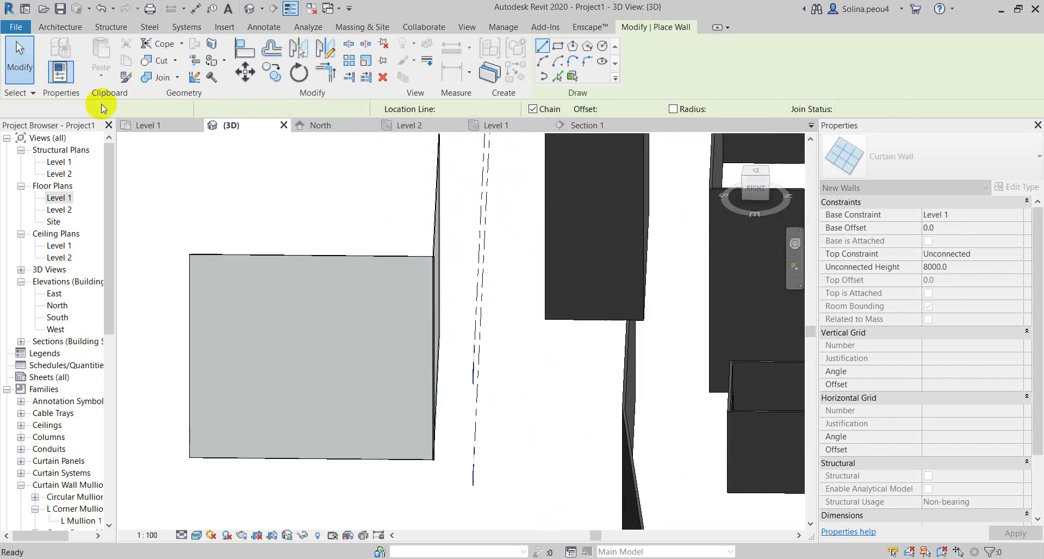
mouse_move(438, 303)
shift+middle_down()
mouse_move(391, 272)
mouse_move(548, 240)
mouse_move(478, 328)
shift+middle_up()
scroll(390, 270, up, 2)
scroll(548, 240, down, 3)
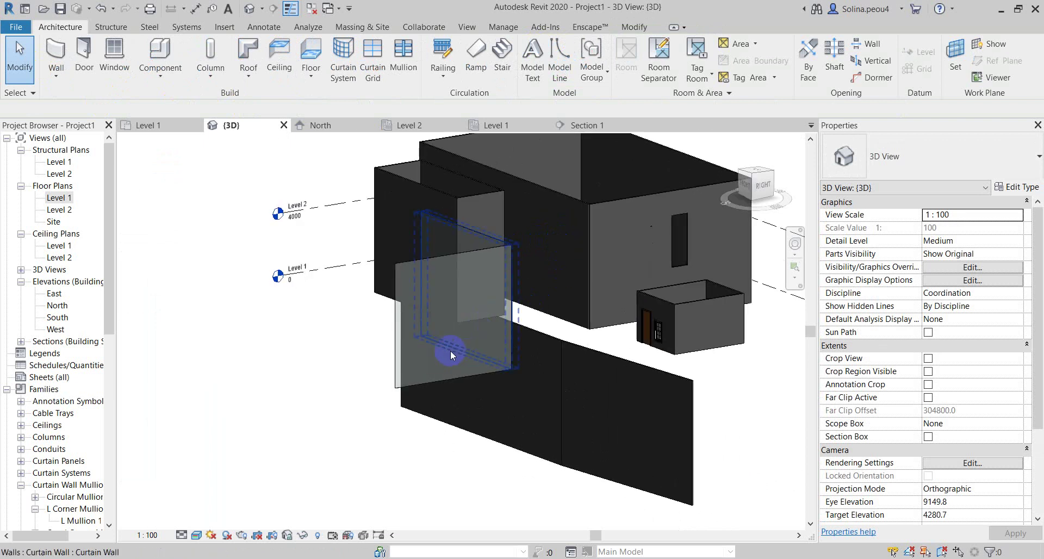
Select the new curtain wall, then enter and finish Edit Profile without changes
click(396, 362)
click(397, 361)
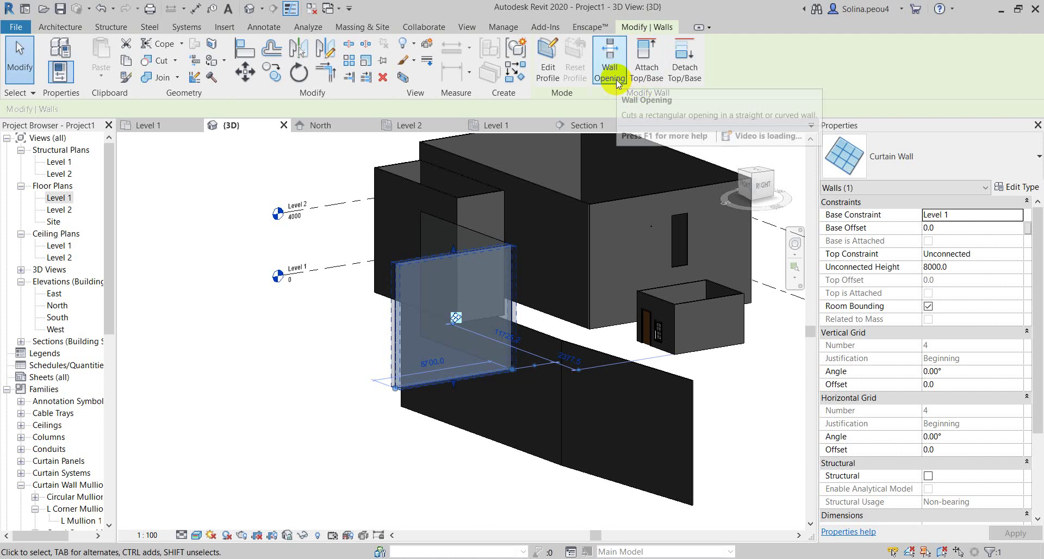
click(547, 71)
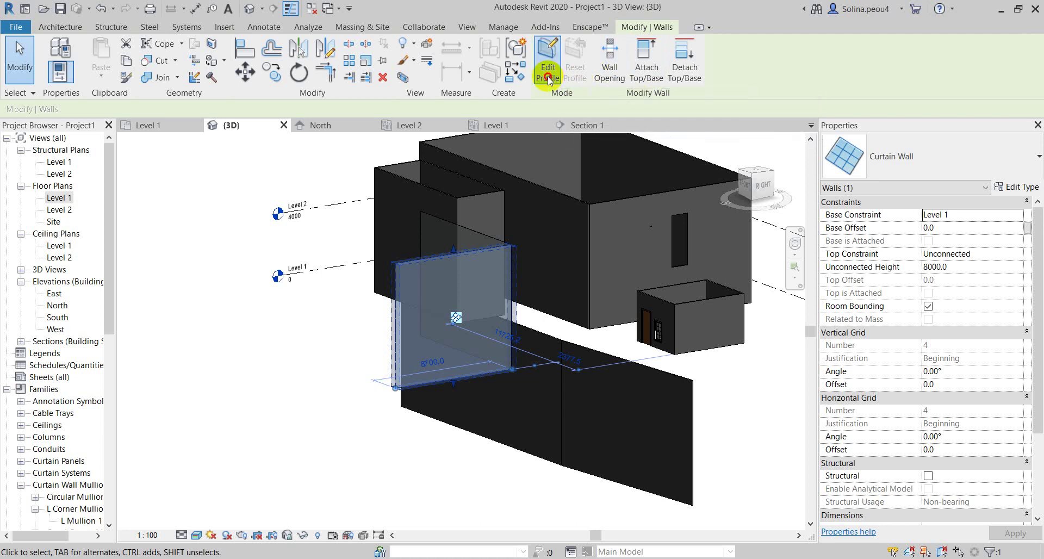
scroll(427, 276, up, 3)
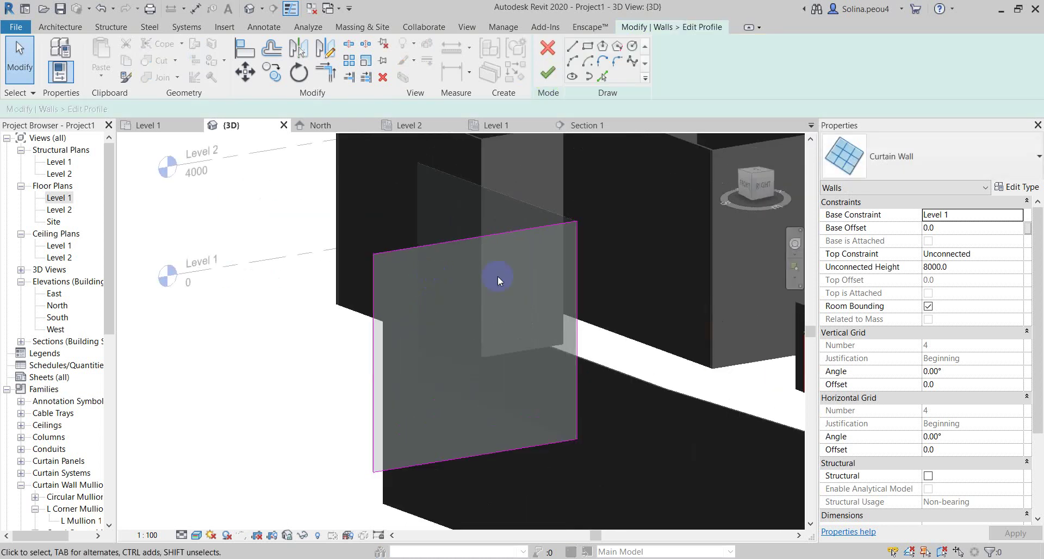
click(61, 27)
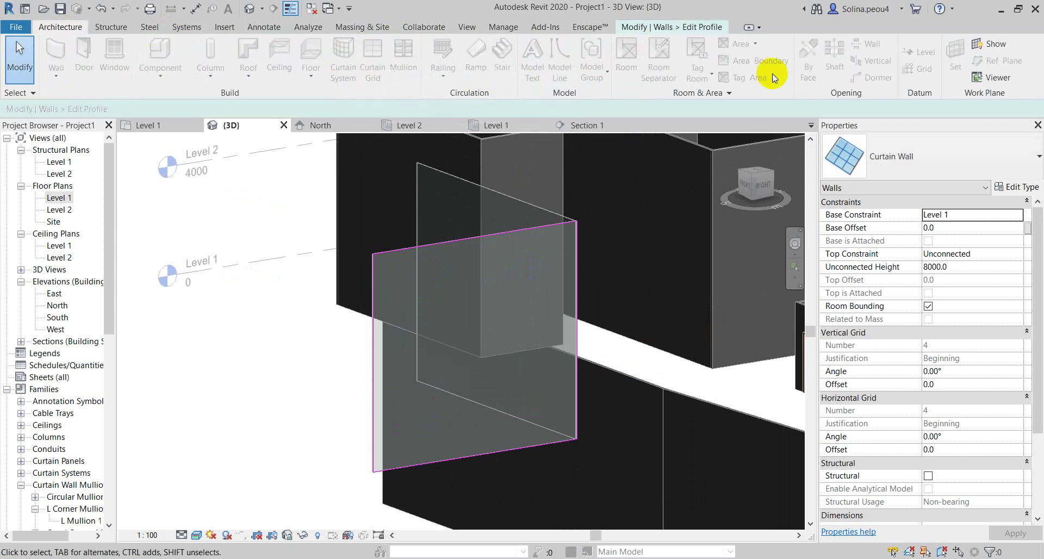
click(707, 26)
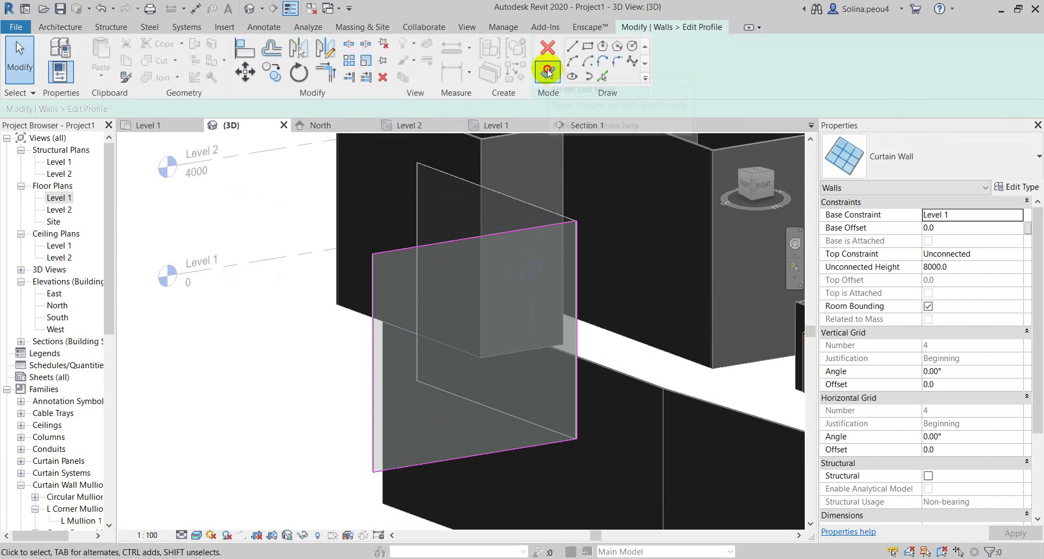
click(553, 70)
click(528, 230)
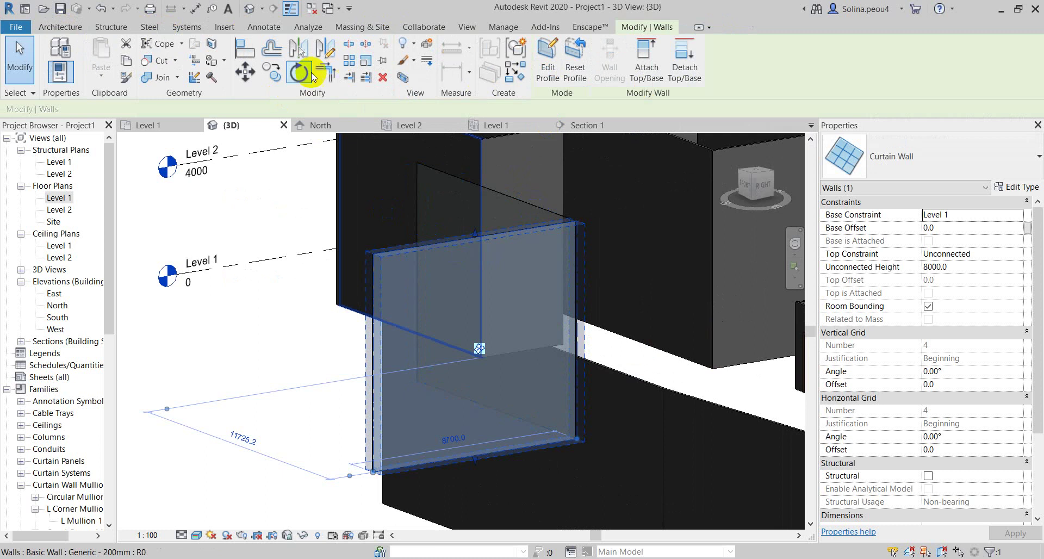
scroll(69, 369, down, 2)
scroll(69, 369, down, 4)
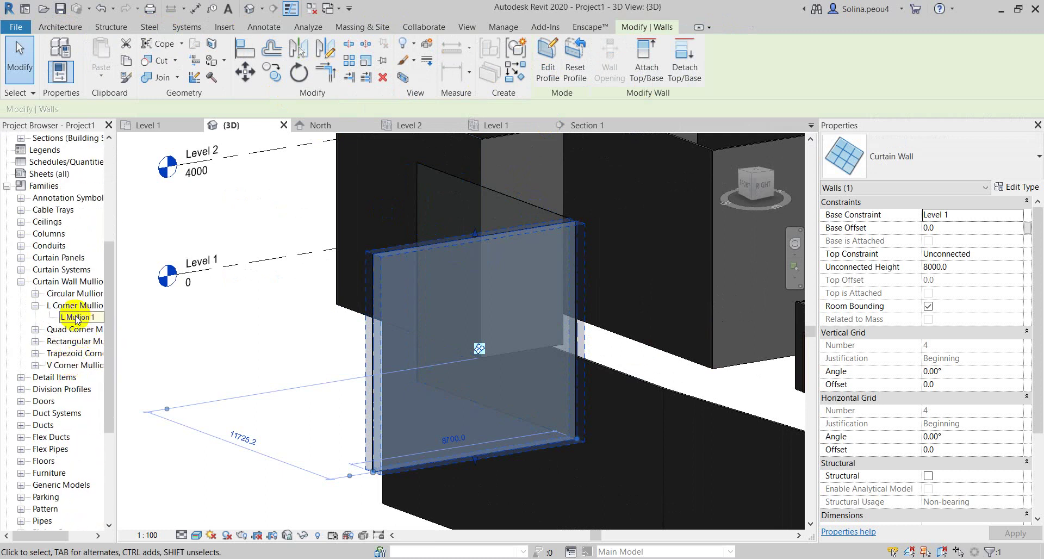
Create a new type of the Rectangular Mullion family from the Project Browser
click(35, 341)
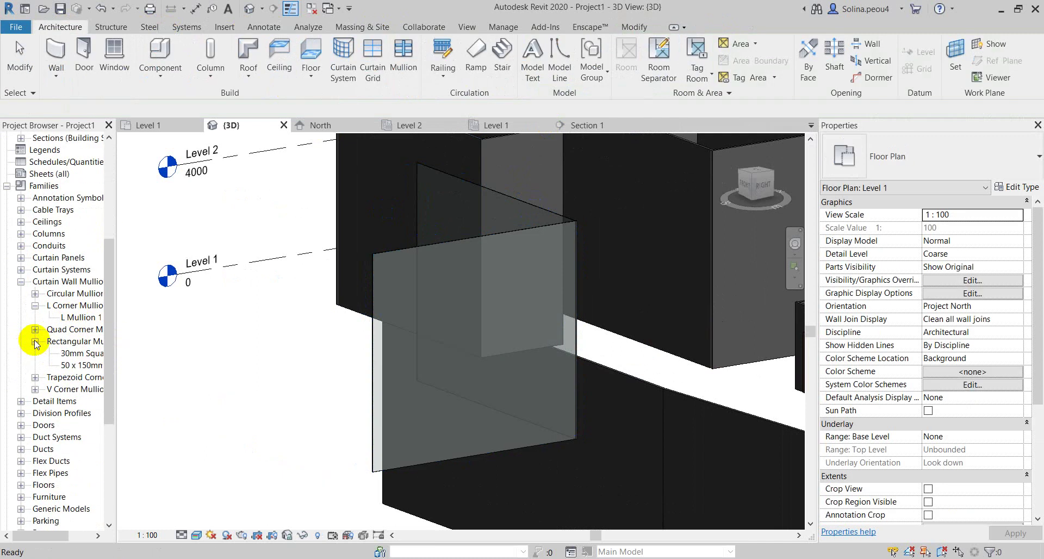
click(92, 354)
right_click(92, 354)
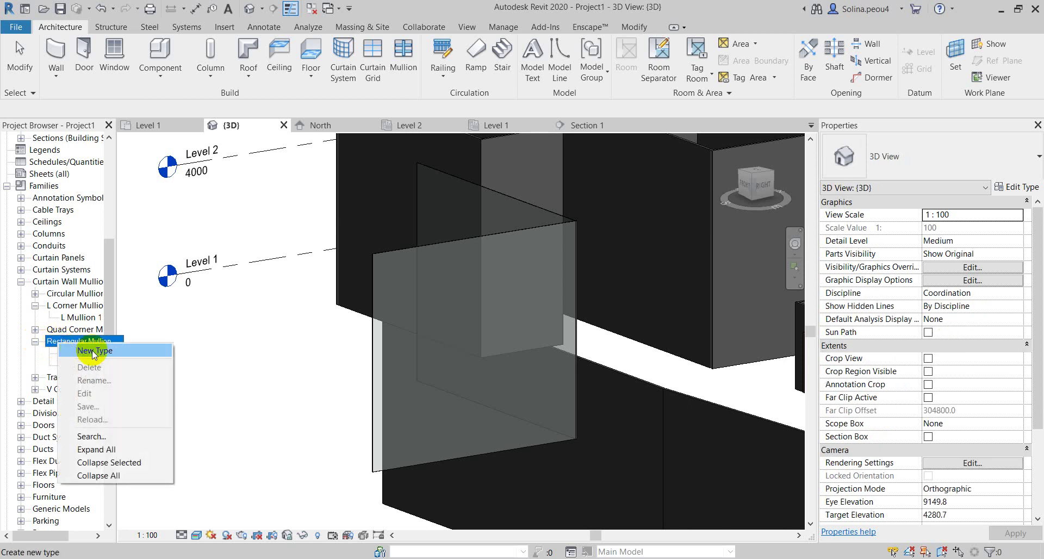
click(93, 355)
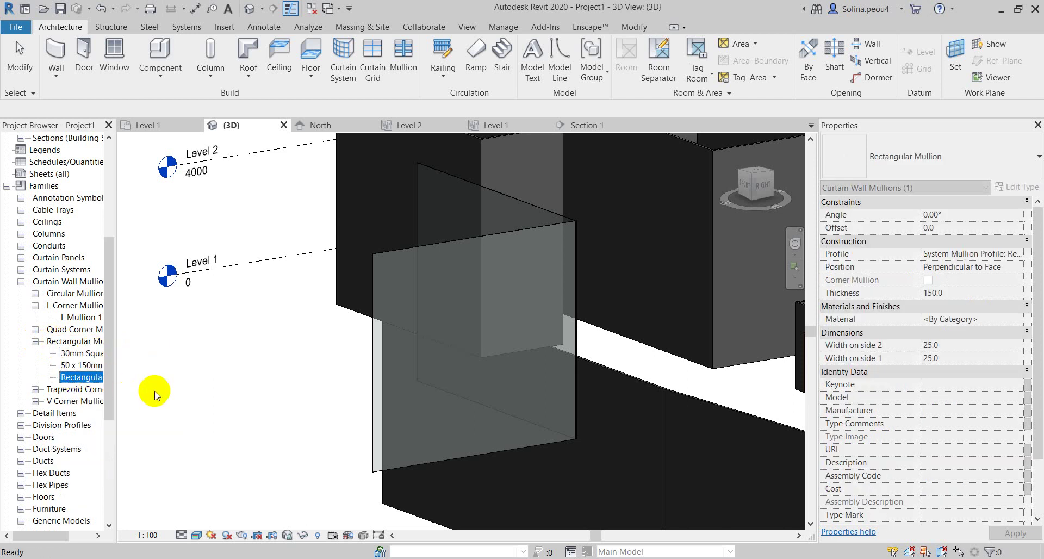
Return to the 3D view and select the curtain wall
click(439, 274)
click(409, 250)
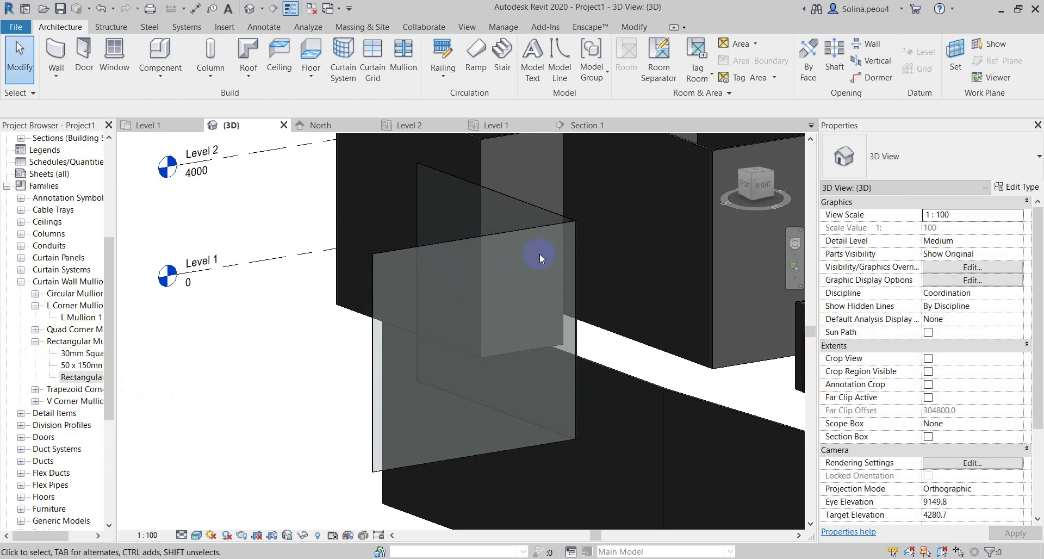
click(457, 233)
In the curtain wall's Type Properties, set Horizontal Grid Layout to Fixed Number
click(1015, 187)
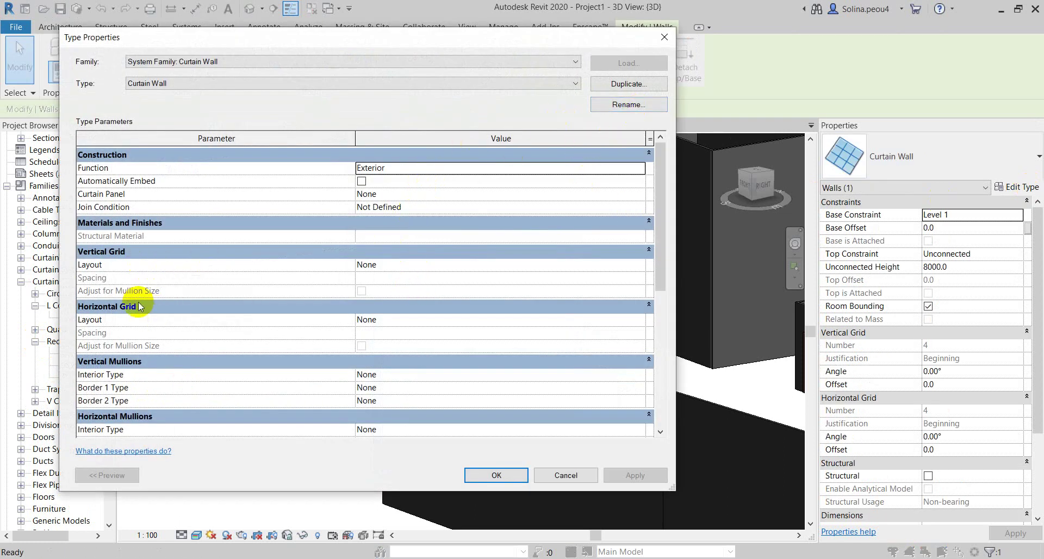
click(415, 308)
click(479, 324)
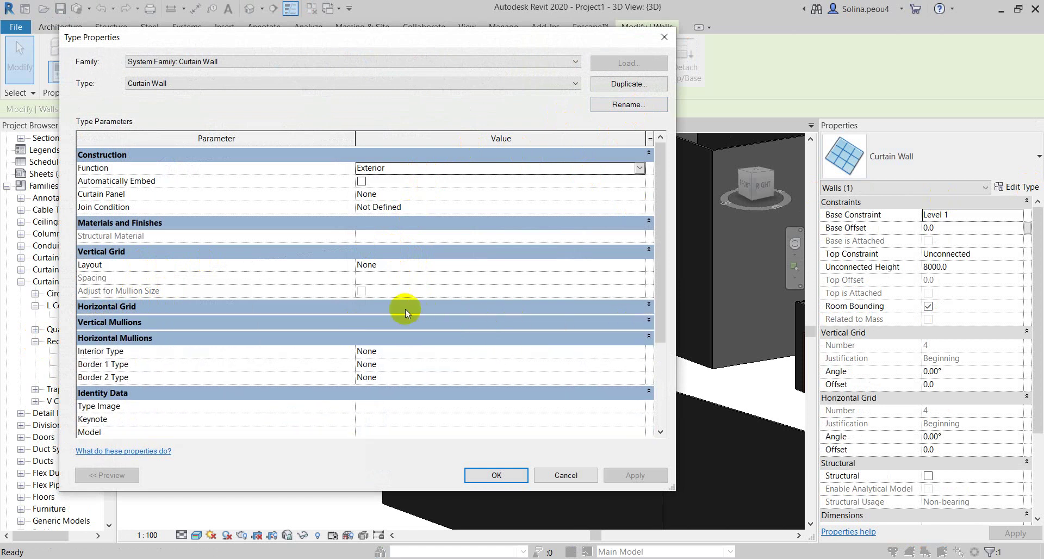
click(435, 309)
click(609, 321)
click(639, 320)
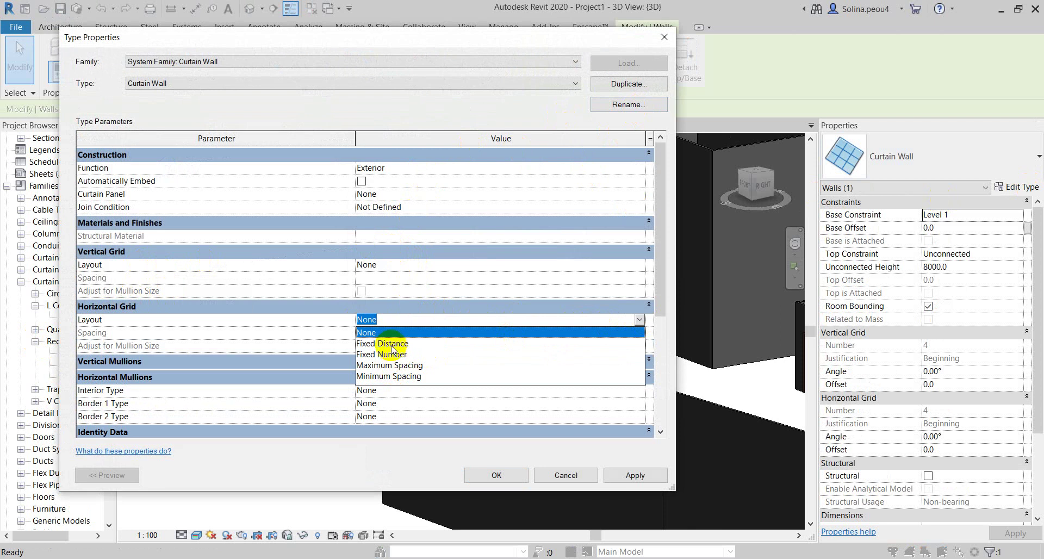
click(366, 333)
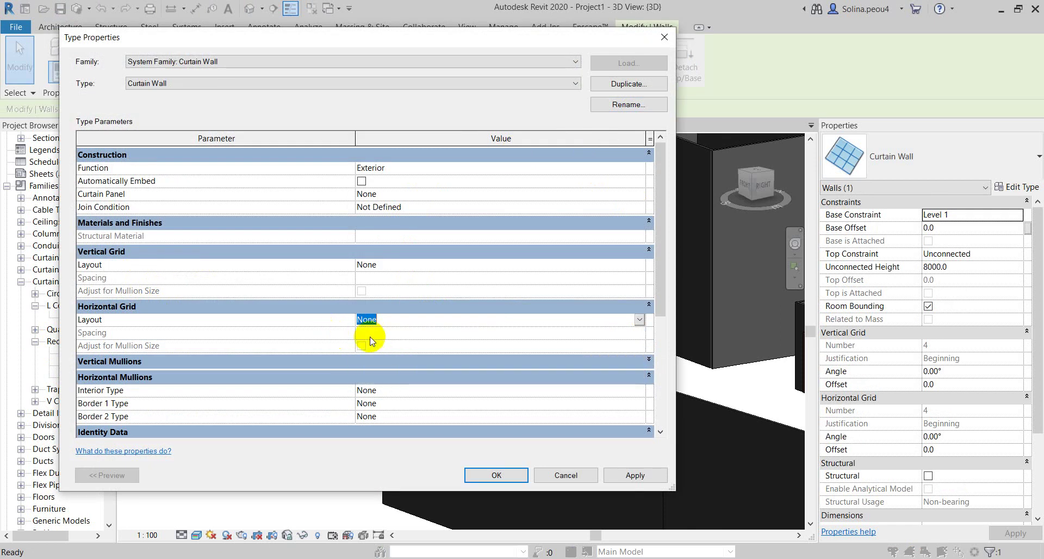
click(639, 321)
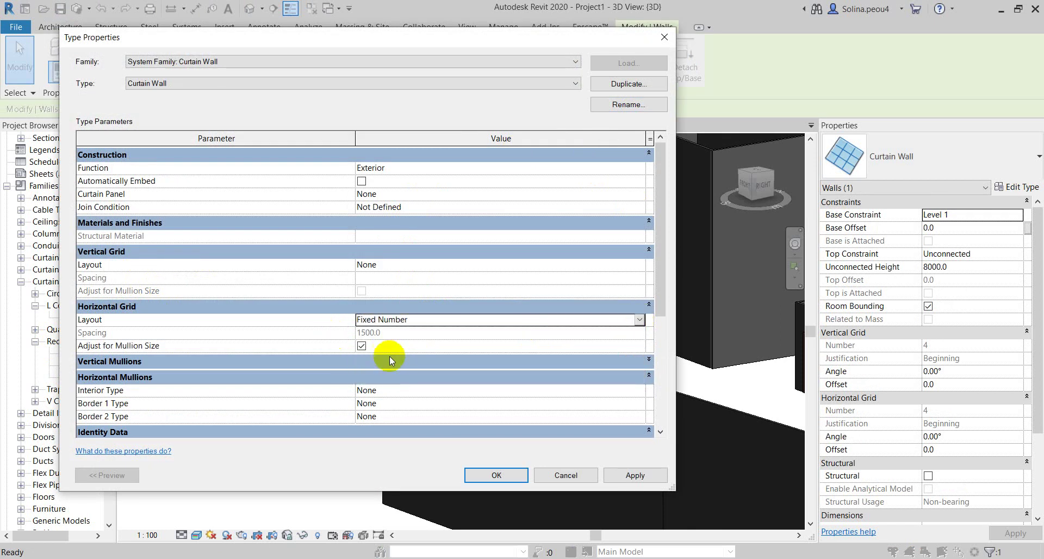
click(391, 354)
Set the Vertical Mullions Interior Type to Rectangular Mullion
click(270, 372)
click(275, 366)
click(408, 374)
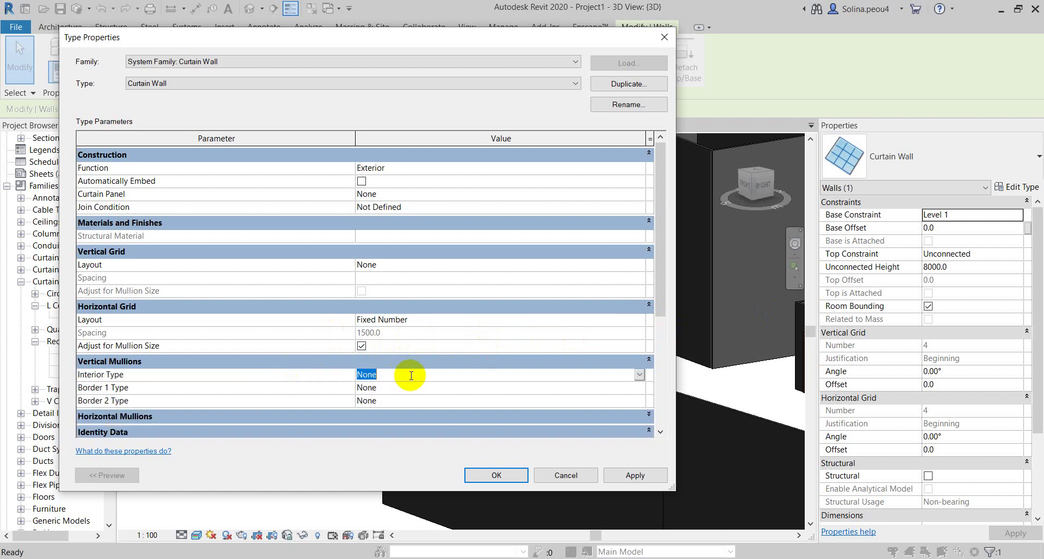
click(639, 374)
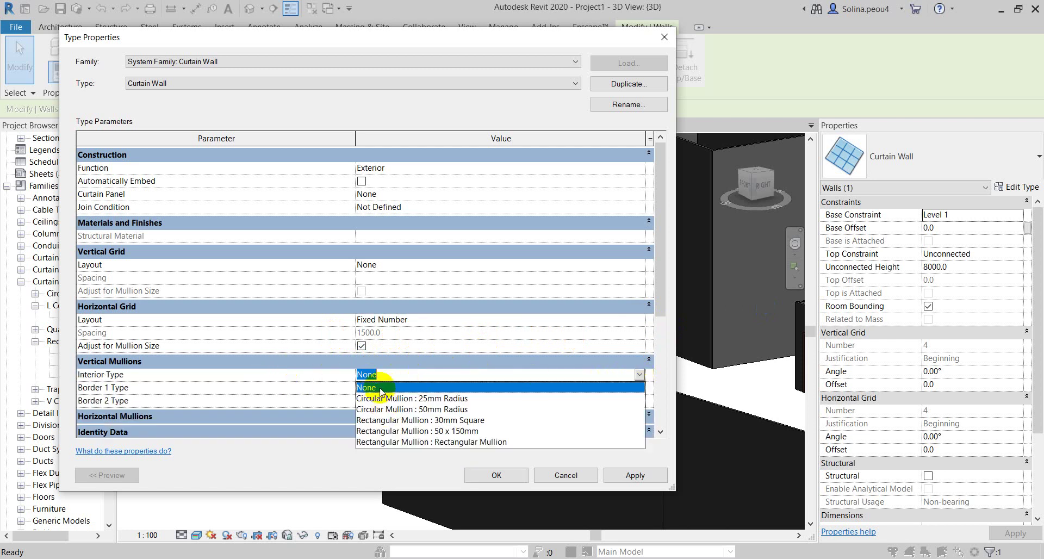
click(397, 442)
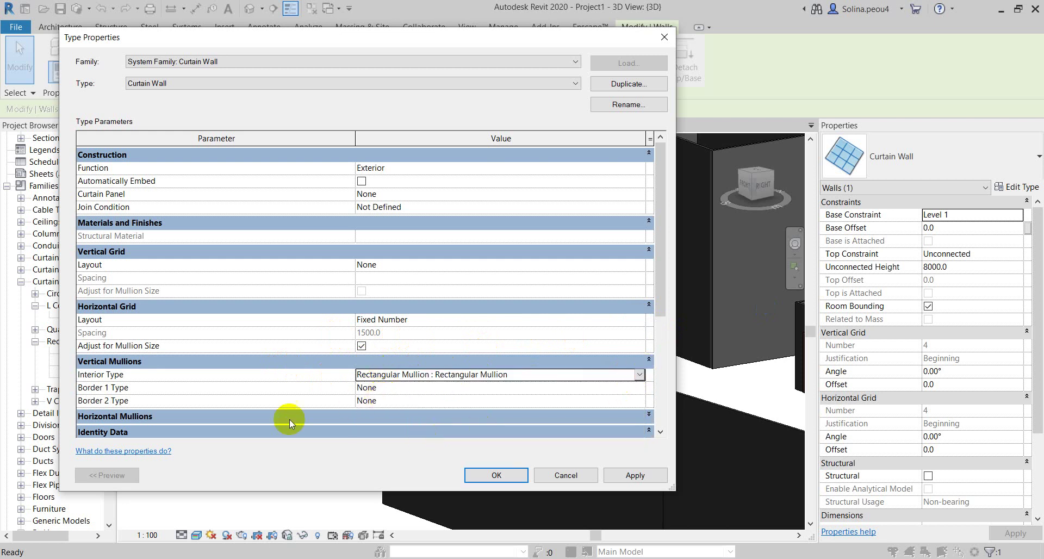
Set the Horizontal Mullions Interior Type to Rectangular Mullion
click(269, 422)
click(442, 405)
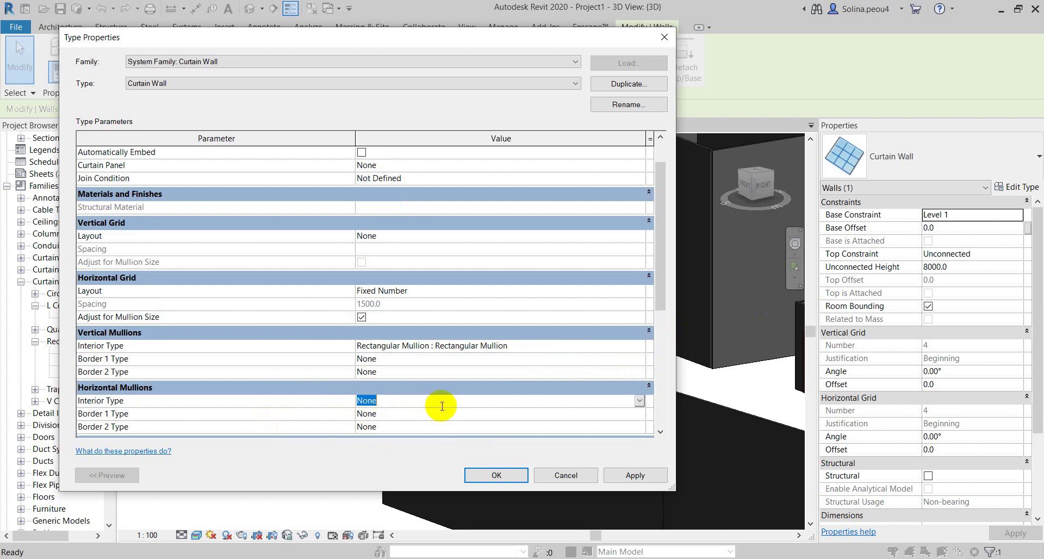
click(638, 400)
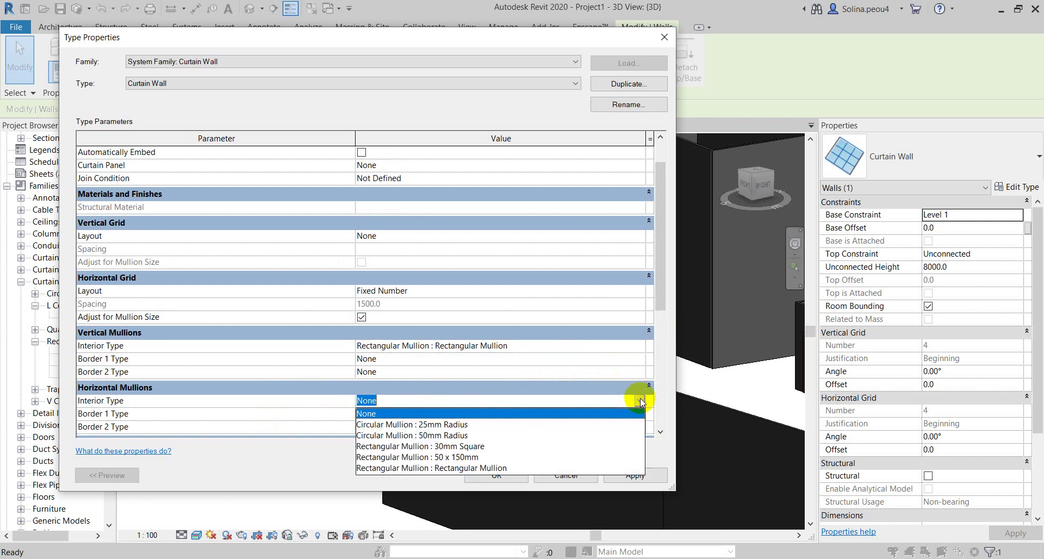
click(425, 463)
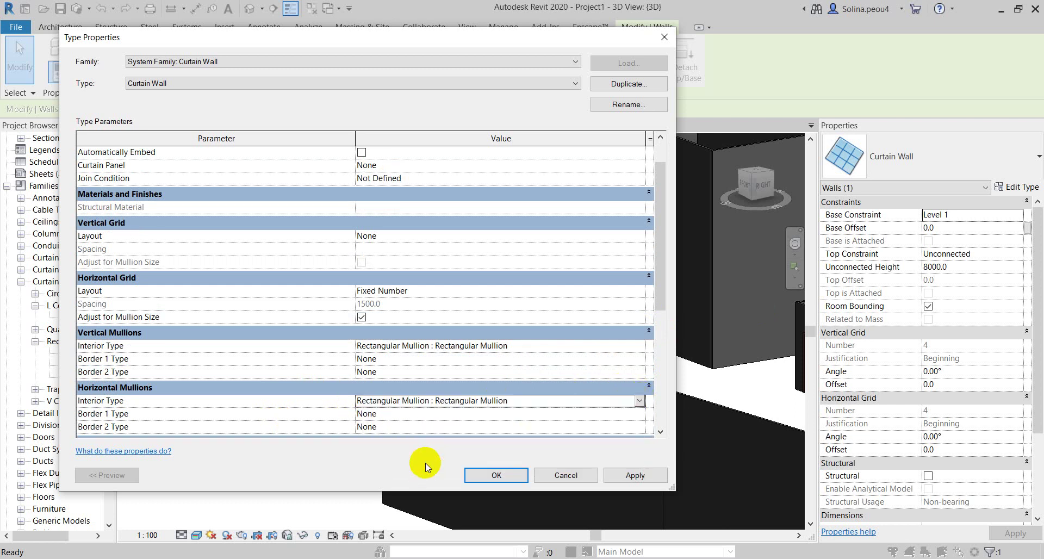
Set vertical Border 1 and Border 2 Types to Rectangular Mullion
click(397, 359)
click(639, 358)
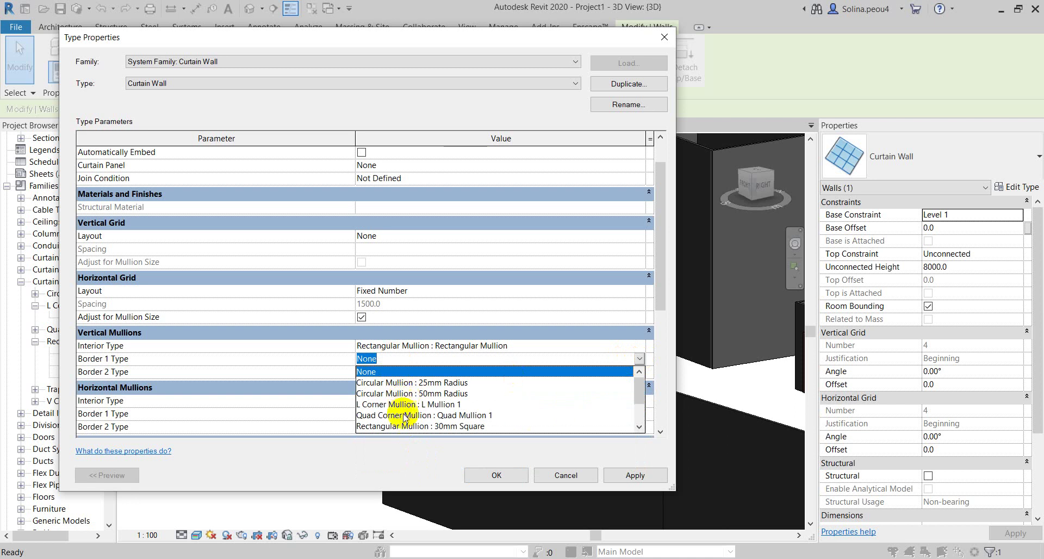
click(419, 372)
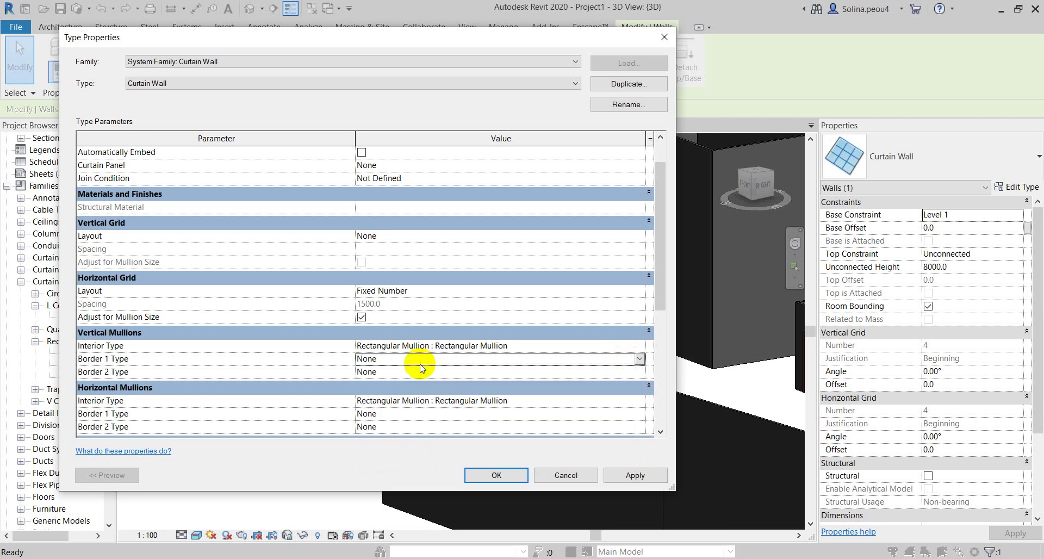
click(638, 359)
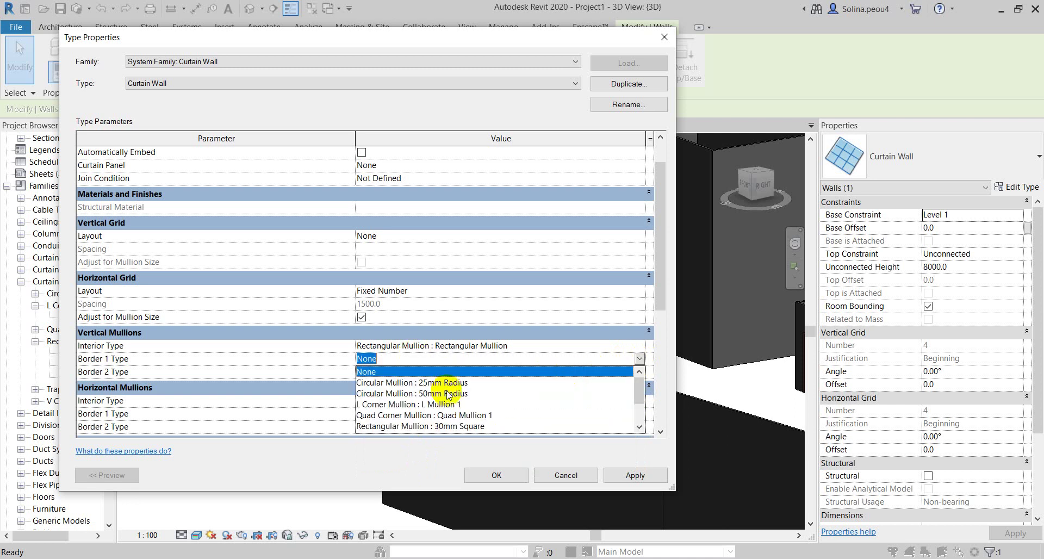
scroll(424, 405, down, 2)
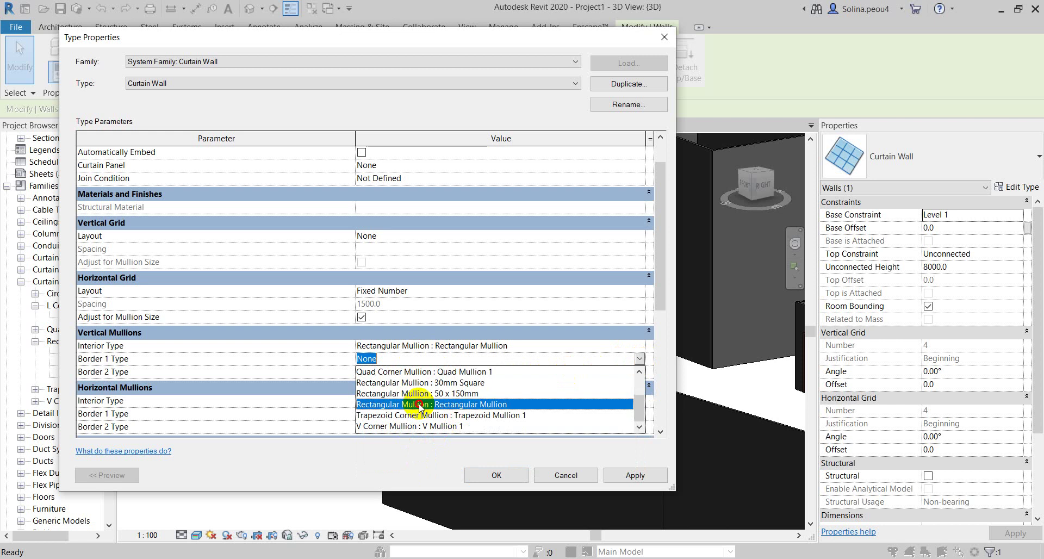
click(430, 404)
key(Tab)
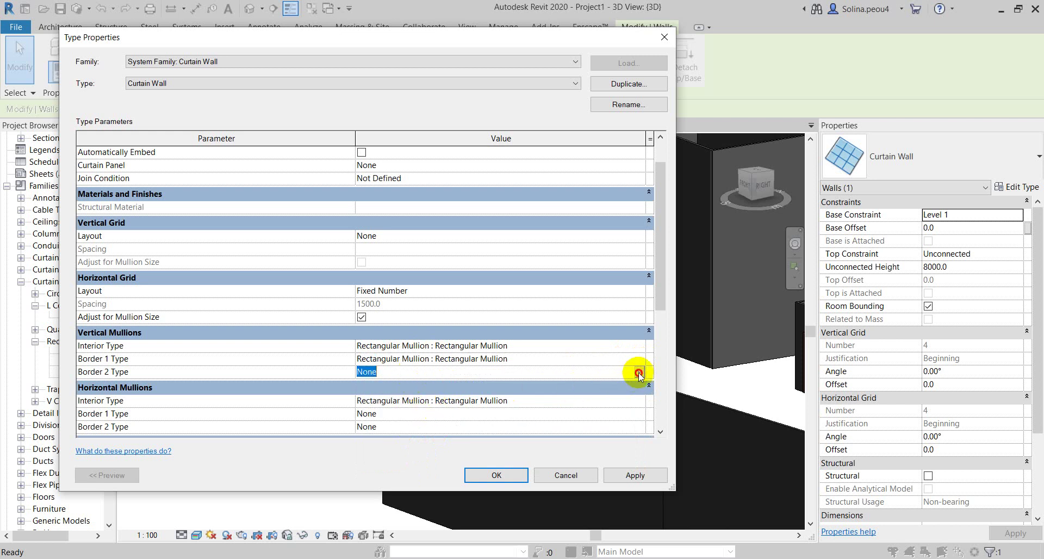
click(639, 372)
scroll(370, 419, down, 1)
scroll(381, 429, down, 1)
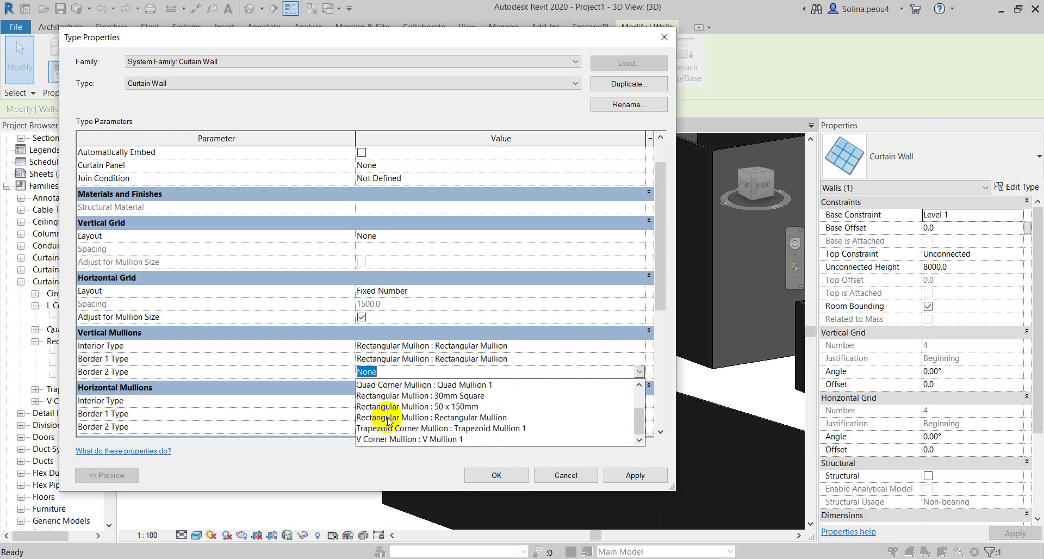
click(388, 417)
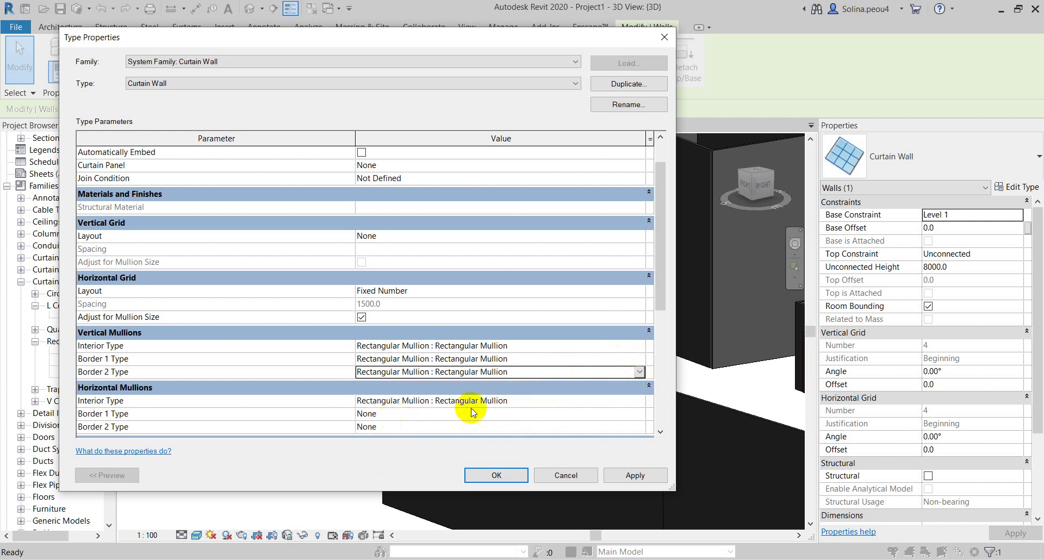
Set horizontal Border 1 and Border 2 Types to Rectangular Mullion
click(377, 414)
click(635, 413)
scroll(525, 437, down, 1)
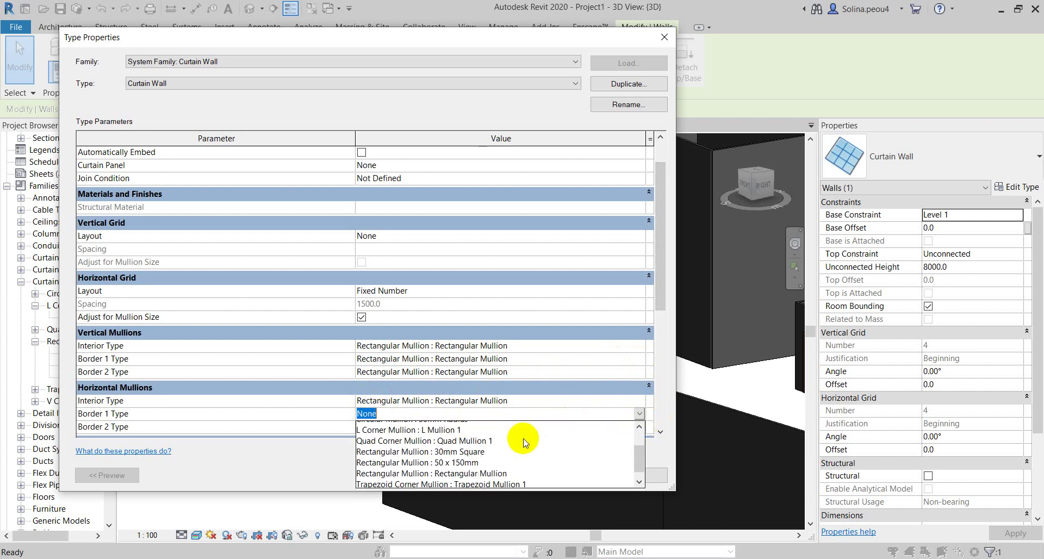
scroll(516, 443, down, 1)
click(398, 459)
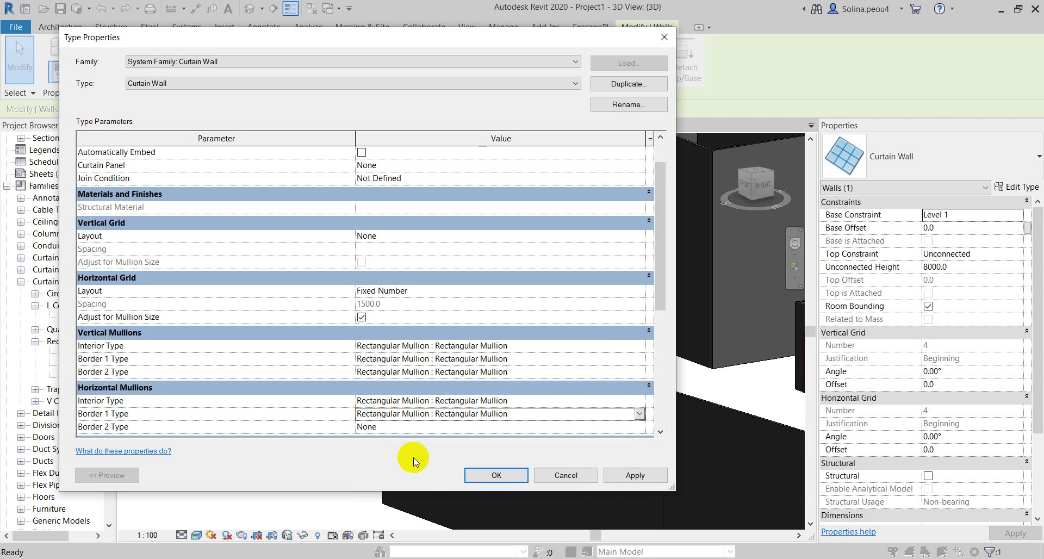
click(639, 427)
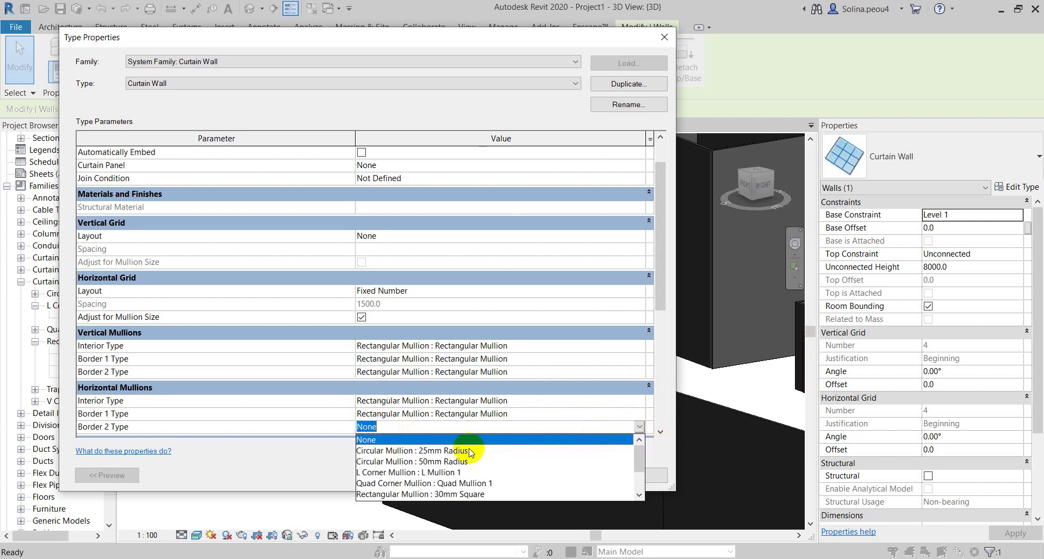
scroll(441, 457, down, 2)
click(420, 472)
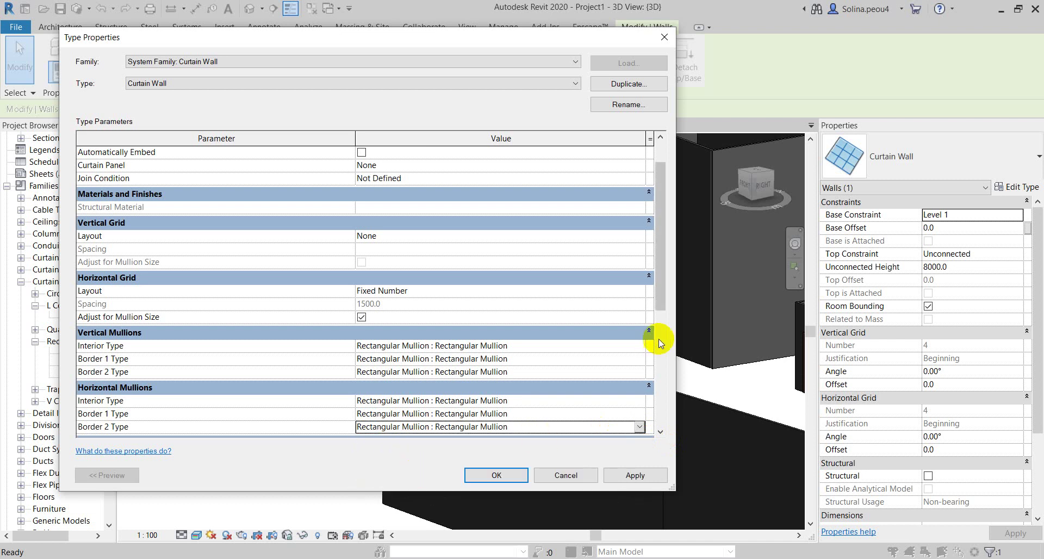
Change the Vertical Grid Layout to Fixed Number
scroll(658, 339, down, 2)
scroll(650, 384, down, 1)
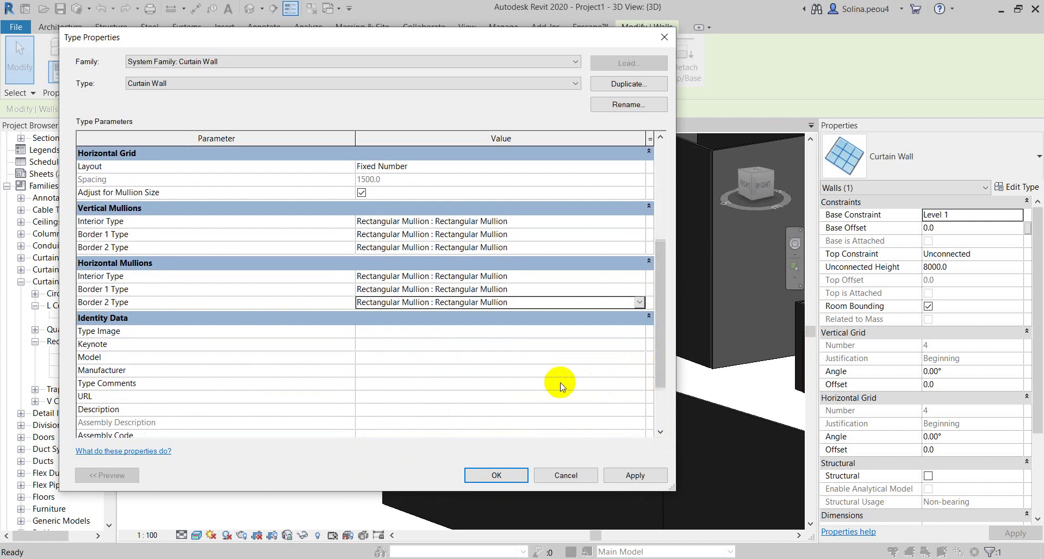
scroll(427, 351, up, 2)
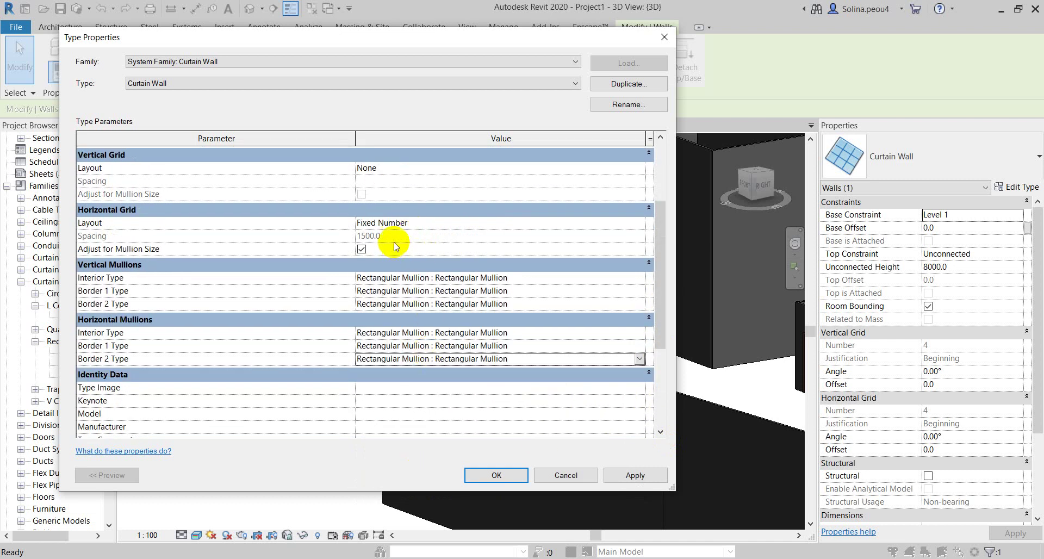
scroll(395, 246, up, 1)
click(414, 200)
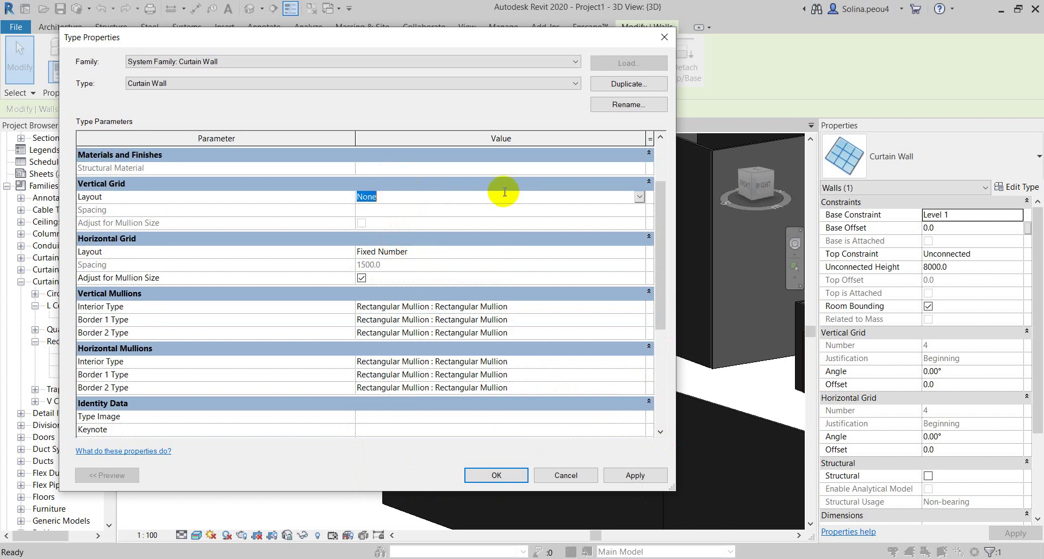
click(639, 196)
click(408, 231)
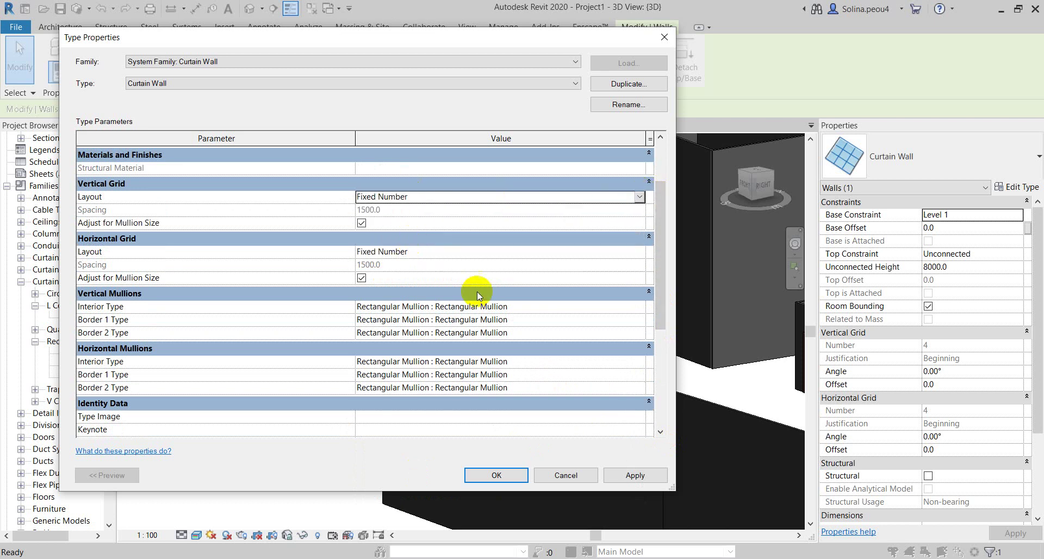
click(514, 478)
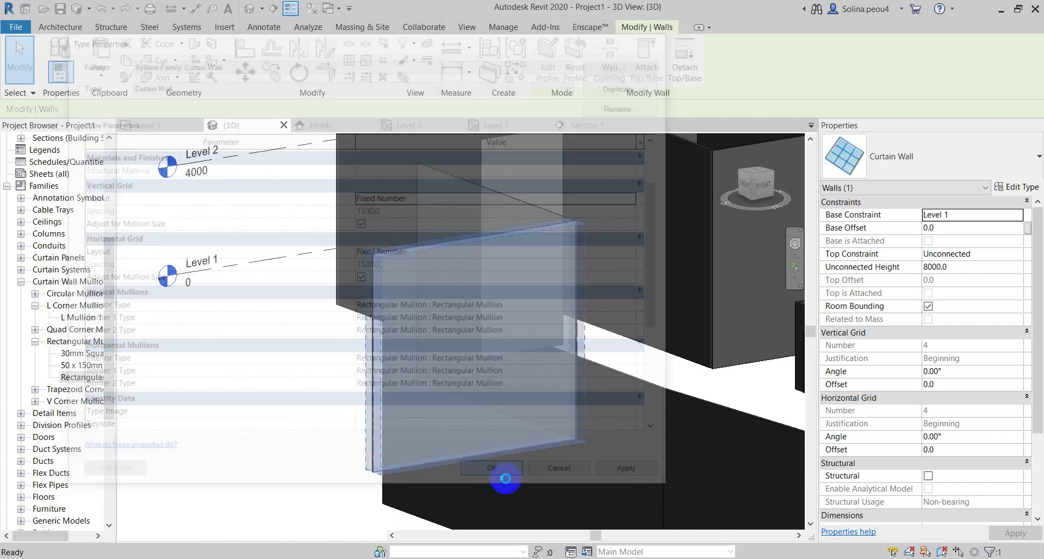
shift+middle_drag(574, 357, 561, 349)
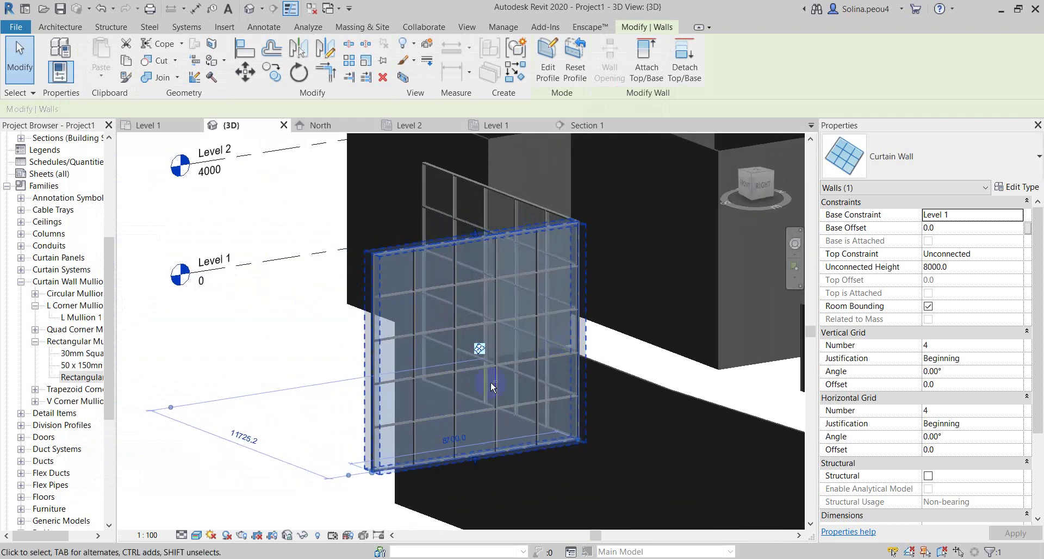
scroll(481, 386, up, 5)
scroll(482, 385, up, 2)
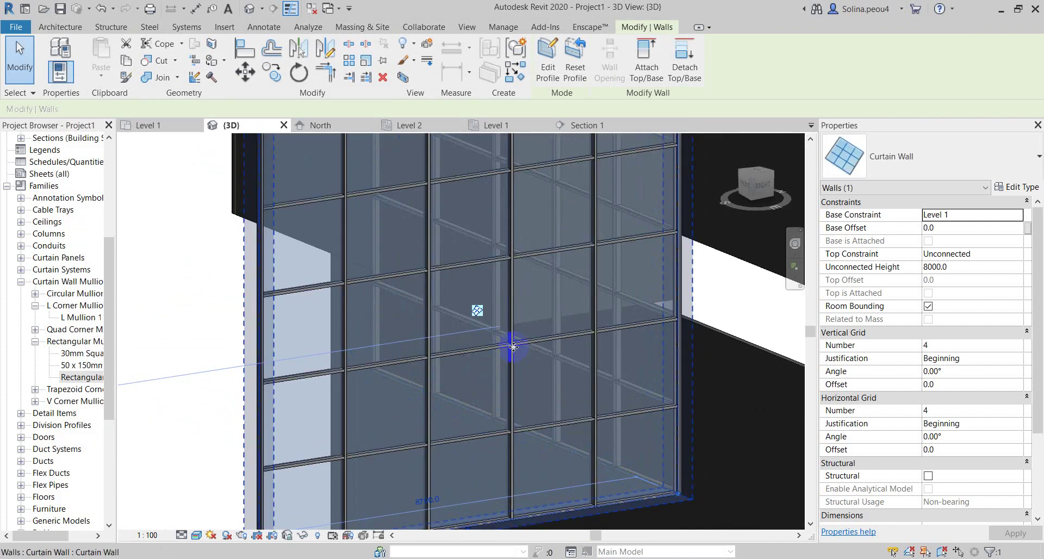
click(934, 346)
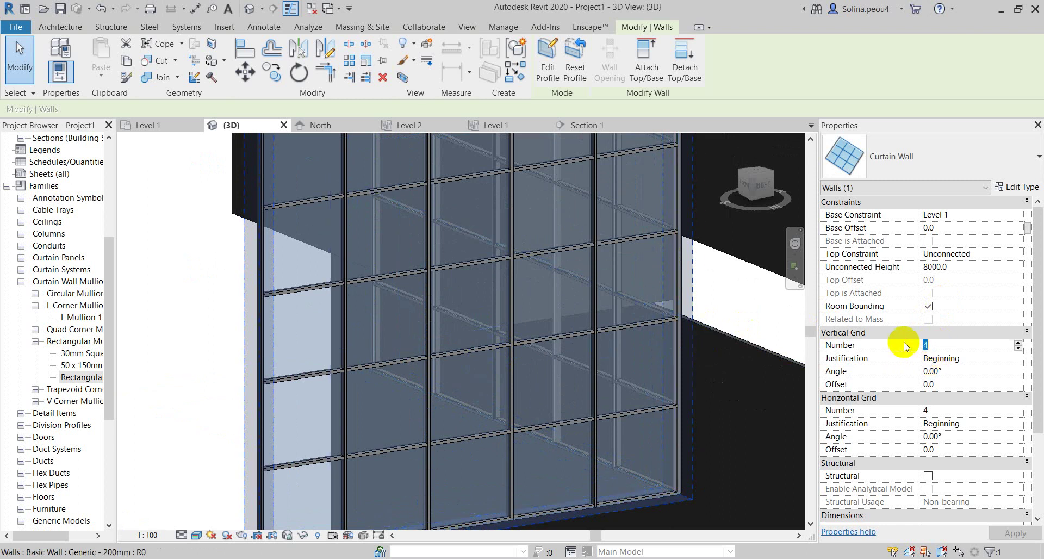
Set Vertical Grid Number to 3 and Horizontal Grid Number to 5, then orbit to view the wall
click(934, 343)
text(3)
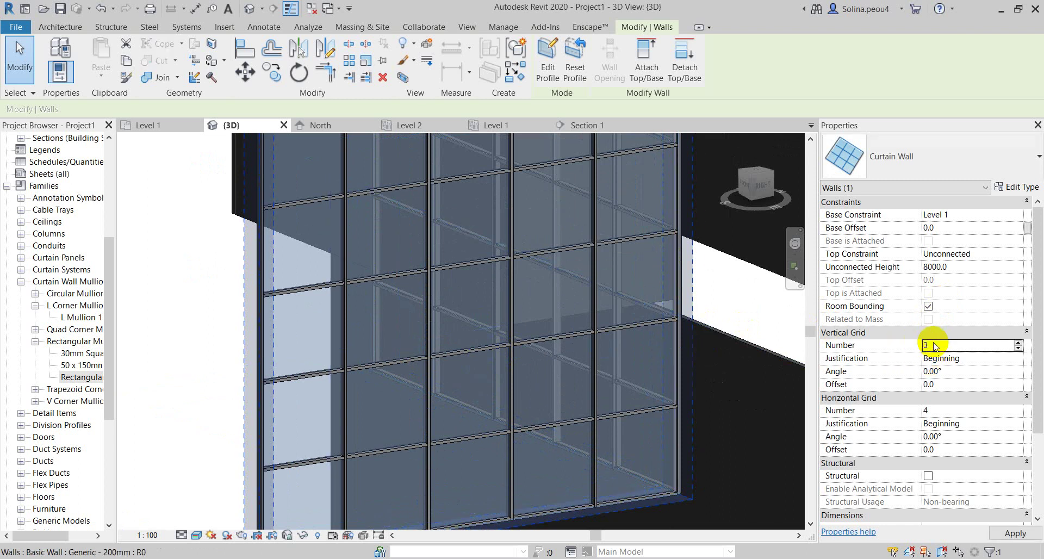
click(952, 412)
text(5)
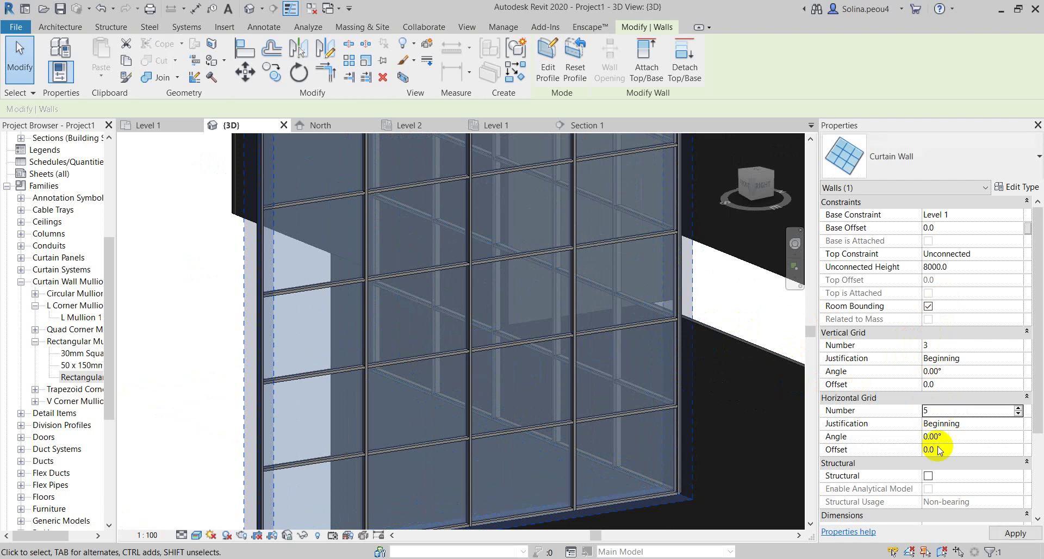
scroll(519, 331, down, 5)
shift+middle_drag(496, 324, 419, 334)
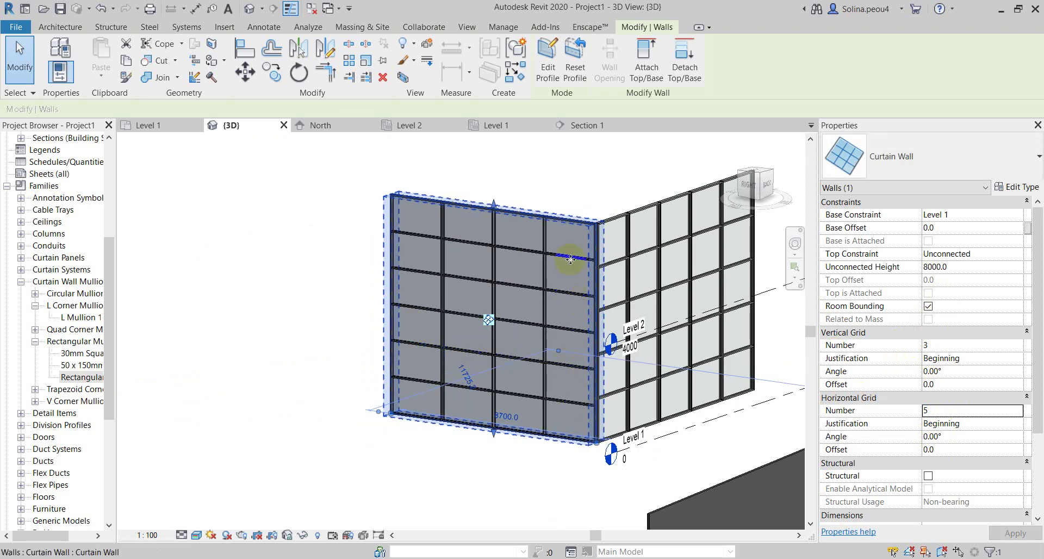
Orbit down onto the corner and select the curtain wall, undoing an accidental deletion
scroll(631, 223, up, 2)
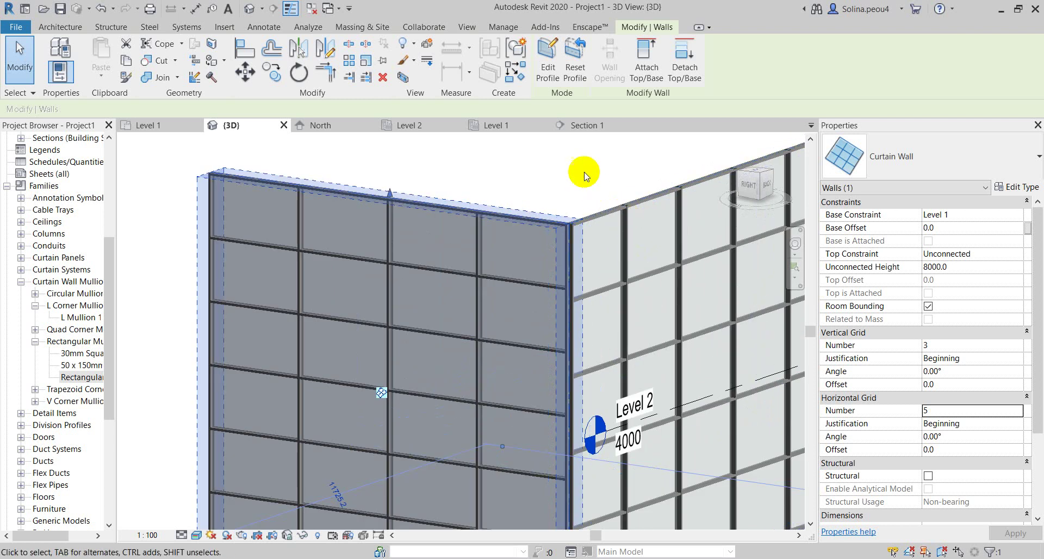
scroll(583, 172, up, 2)
key(Escape)
scroll(573, 229, up, 1)
scroll(576, 231, up, 1)
scroll(581, 234, up, 2)
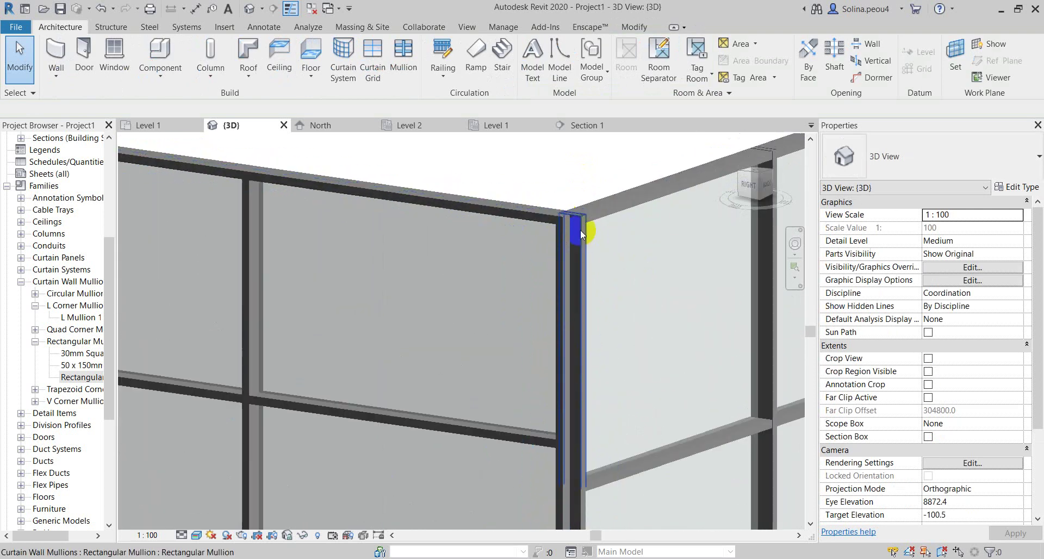
scroll(592, 242, up, 1)
shift+middle_drag(599, 246, 623, 326)
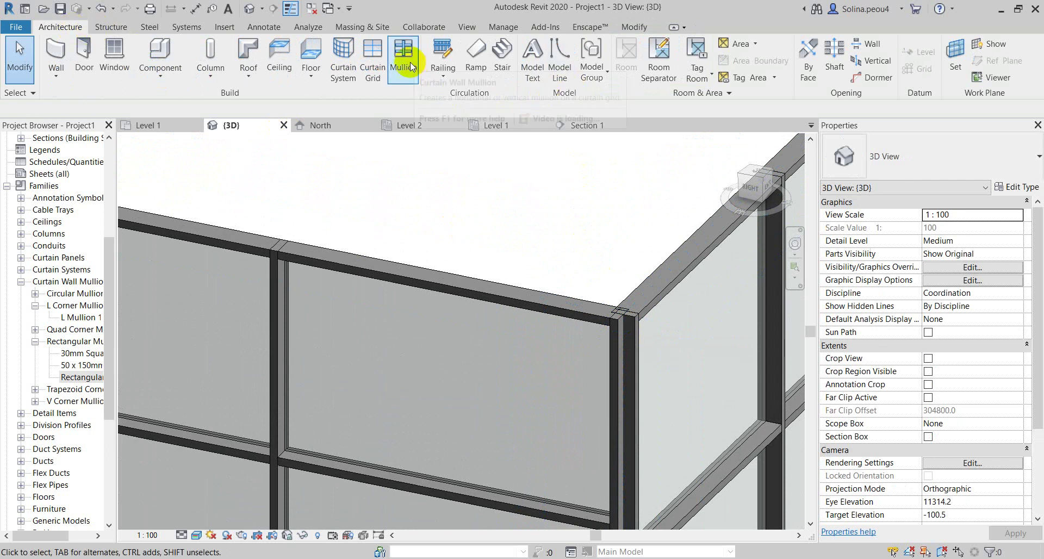
click(620, 328)
scroll(562, 242, down, 3)
scroll(559, 317, down, 3)
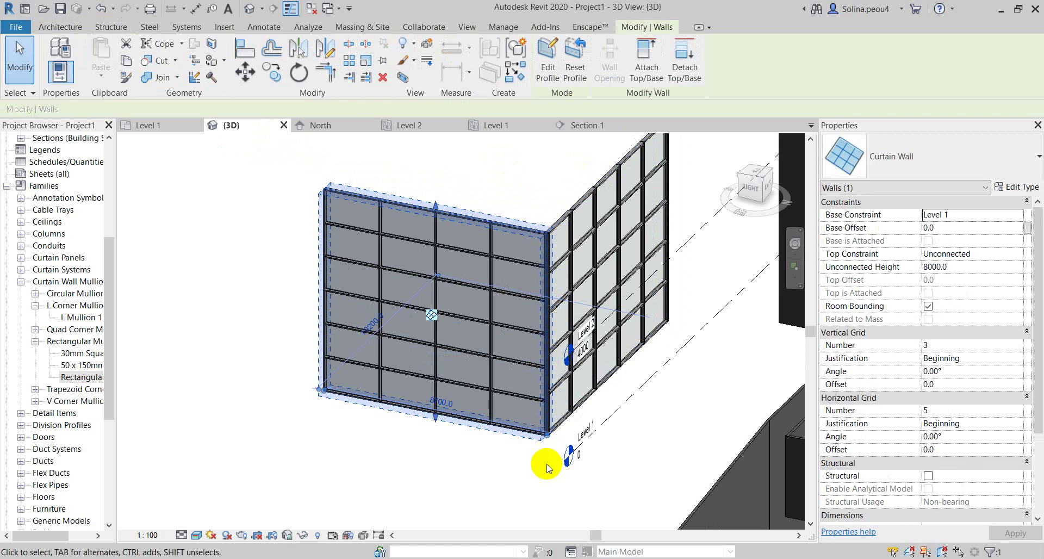
scroll(547, 467, up, 4)
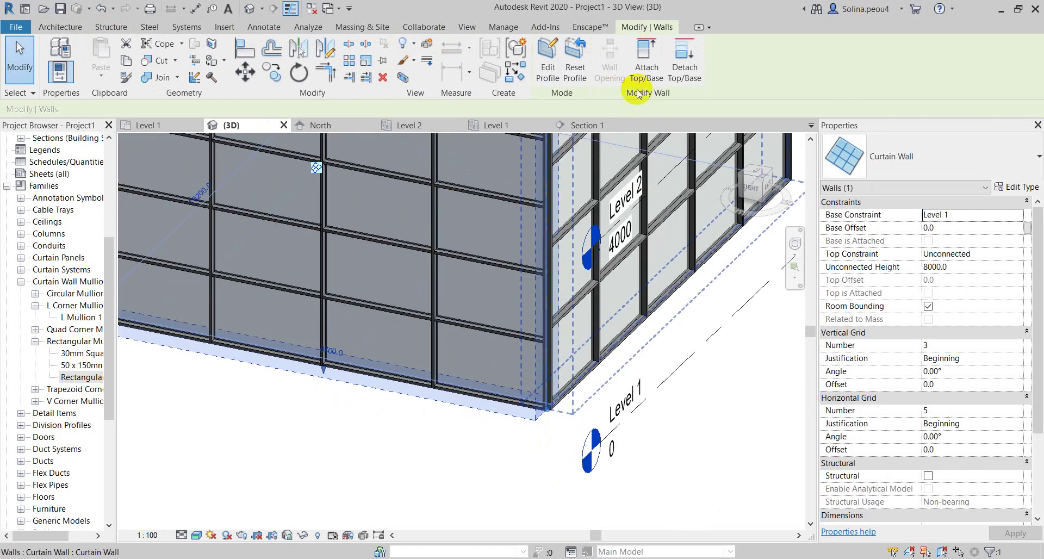
click(383, 77)
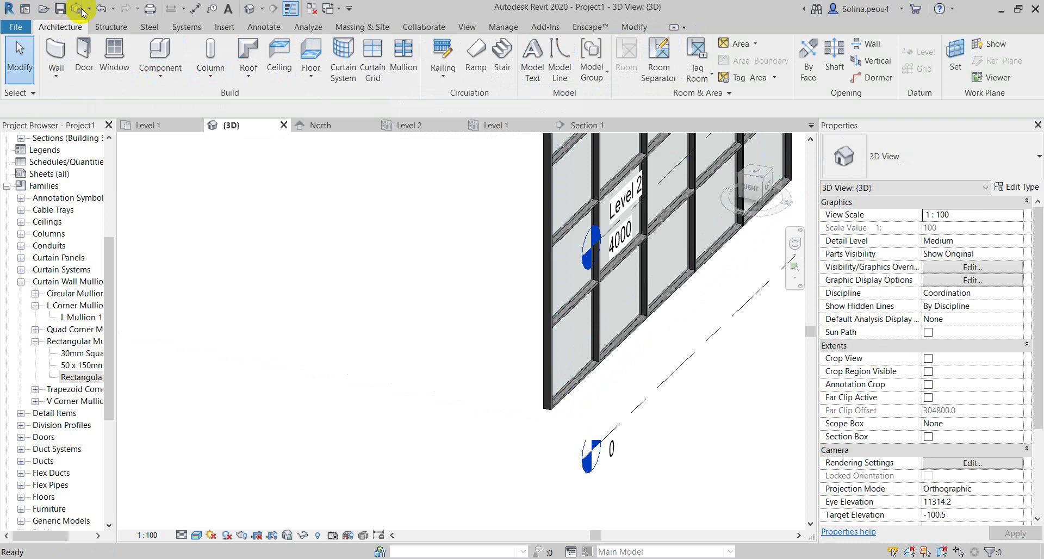
click(101, 8)
Reselect the curtain wall, drag its end grip at the corner, and start the Mullion tool
click(543, 341)
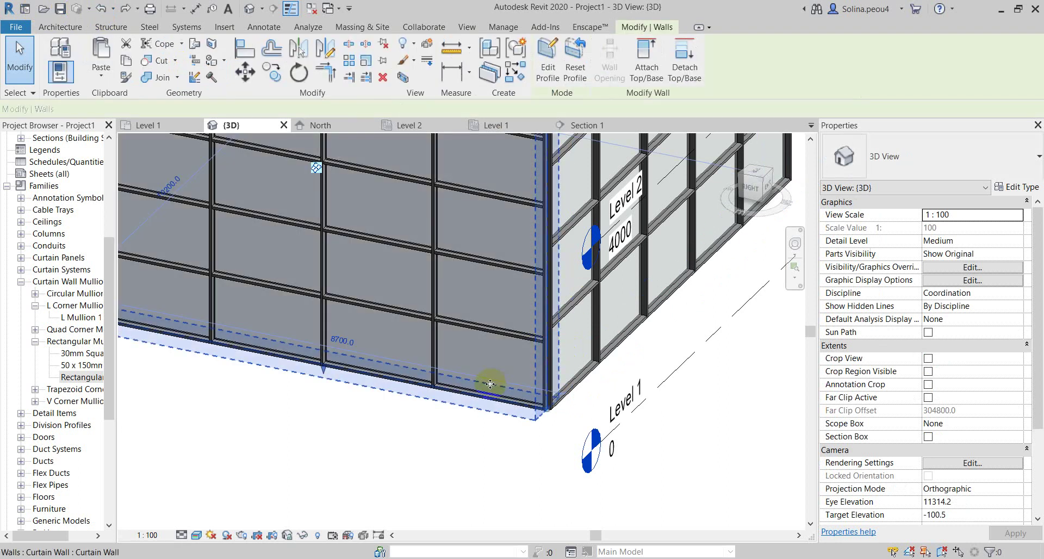
scroll(494, 380, down, 3)
click(389, 260)
click(517, 398)
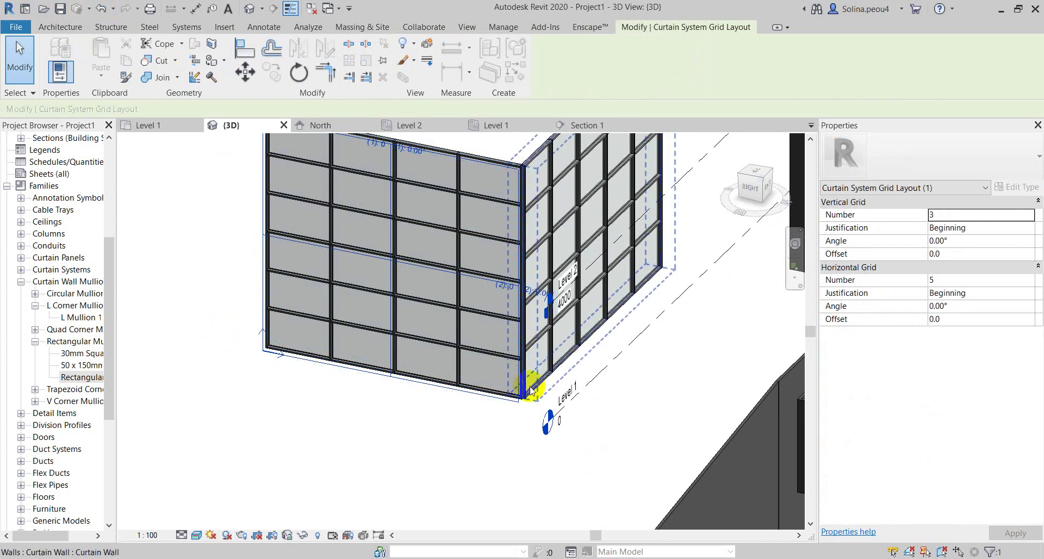
click(521, 400)
scroll(523, 402, up, 2)
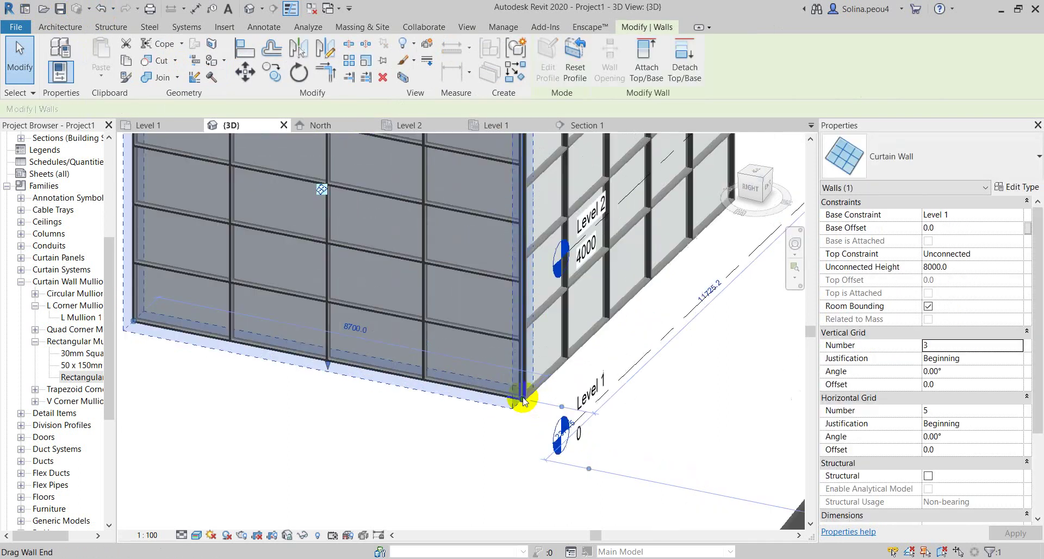
scroll(527, 403, up, 2)
scroll(531, 405, up, 1)
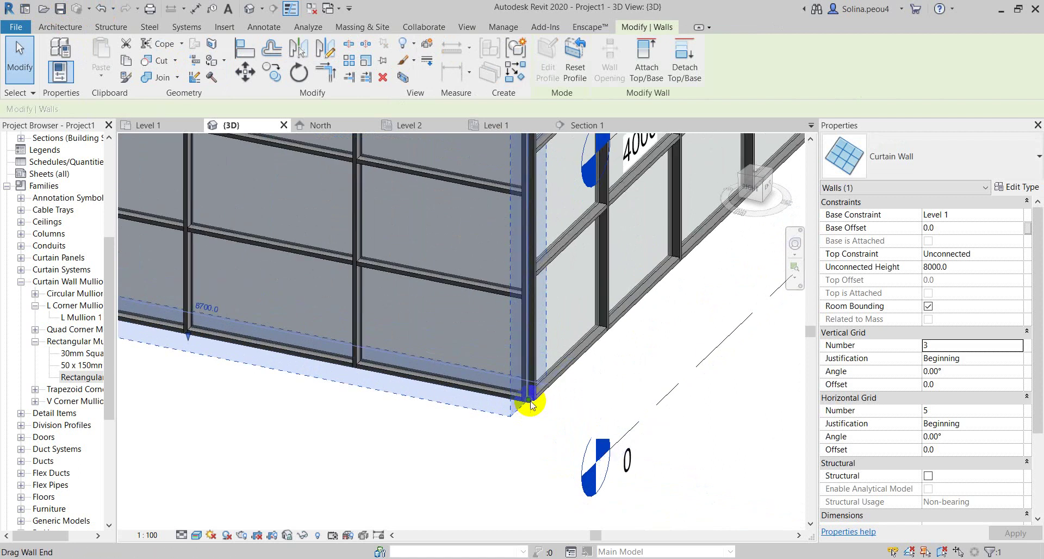
drag(530, 404, 529, 401)
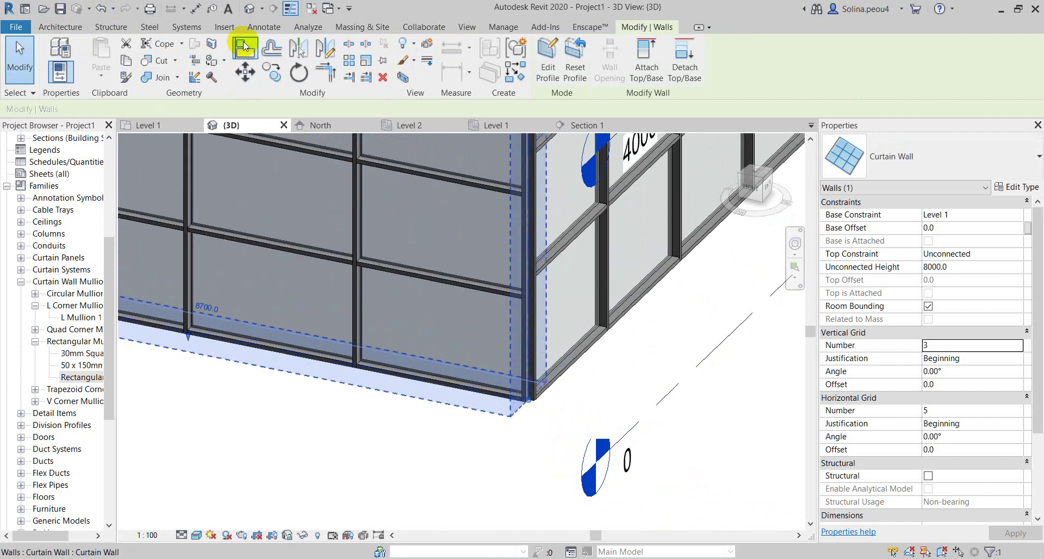
click(61, 26)
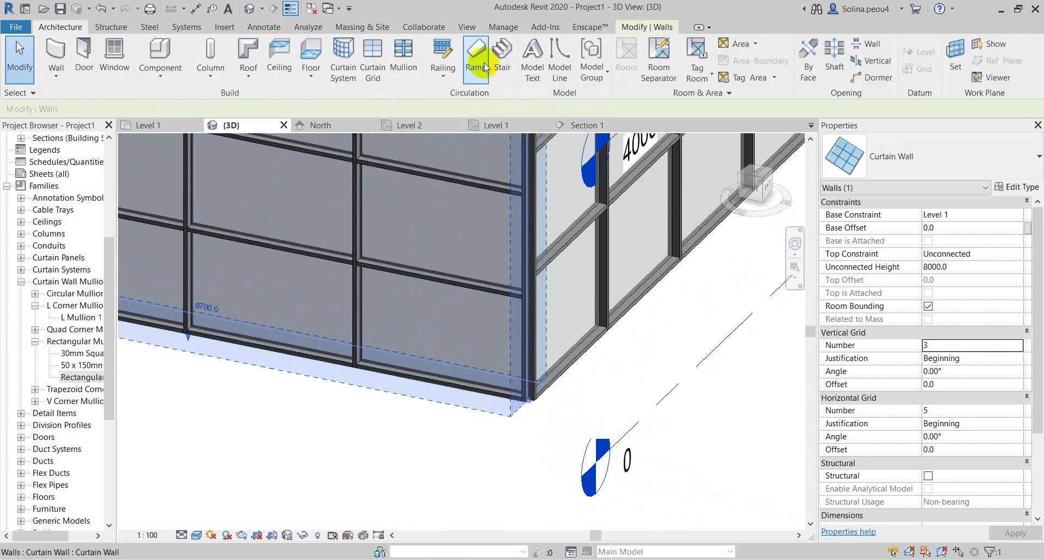
click(419, 67)
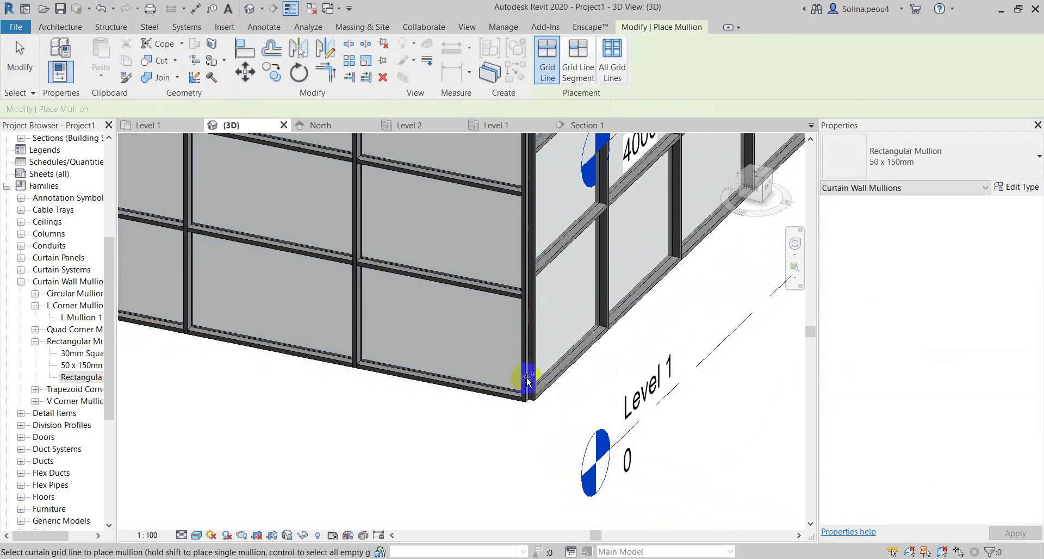
Switch to the Level 1 plan and pan and zoom along the curtain wall
scroll(527, 400, down, 3)
click(168, 125)
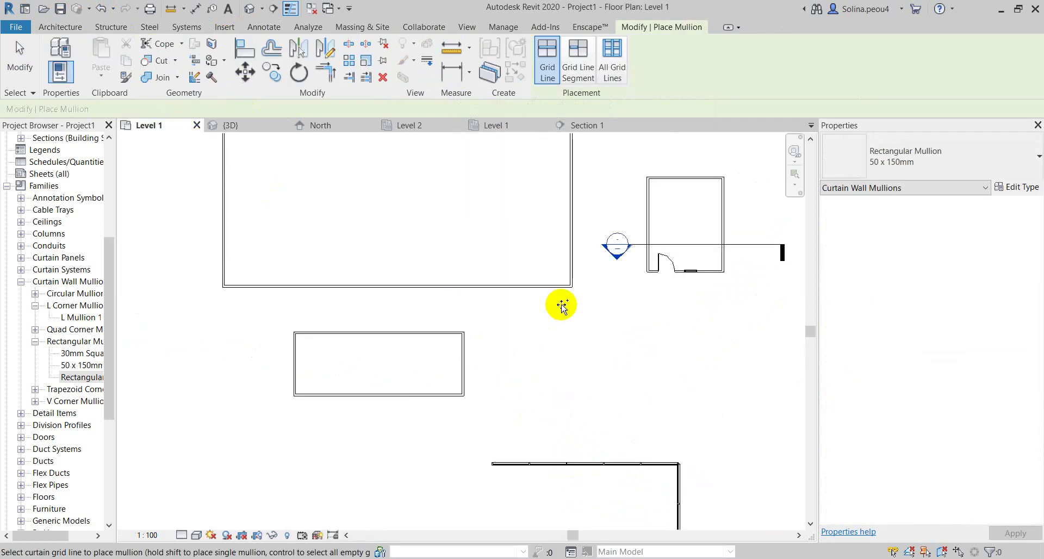
scroll(527, 378, down, 2)
scroll(582, 400, down, 2)
scroll(565, 342, up, 4)
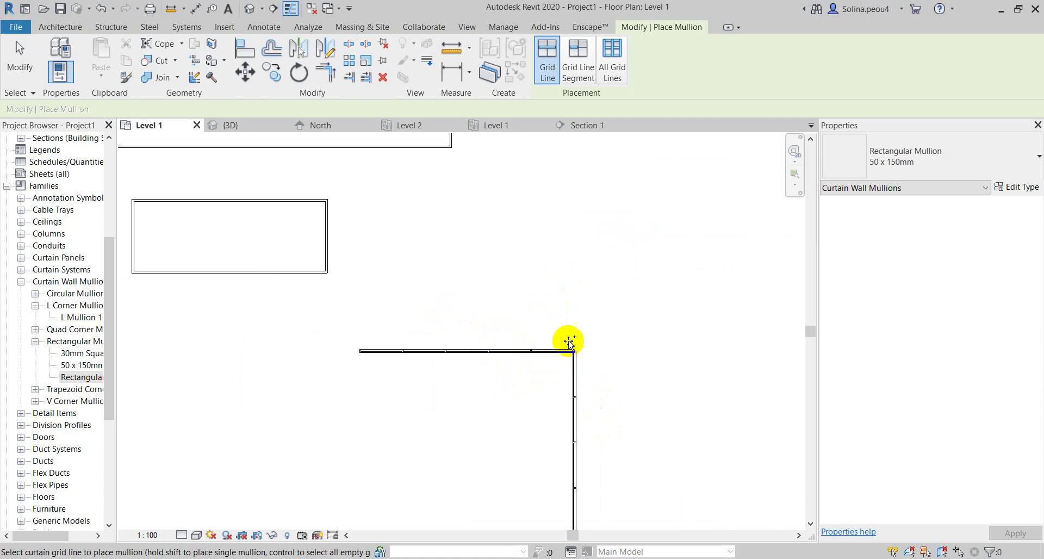
scroll(616, 365, up, 3)
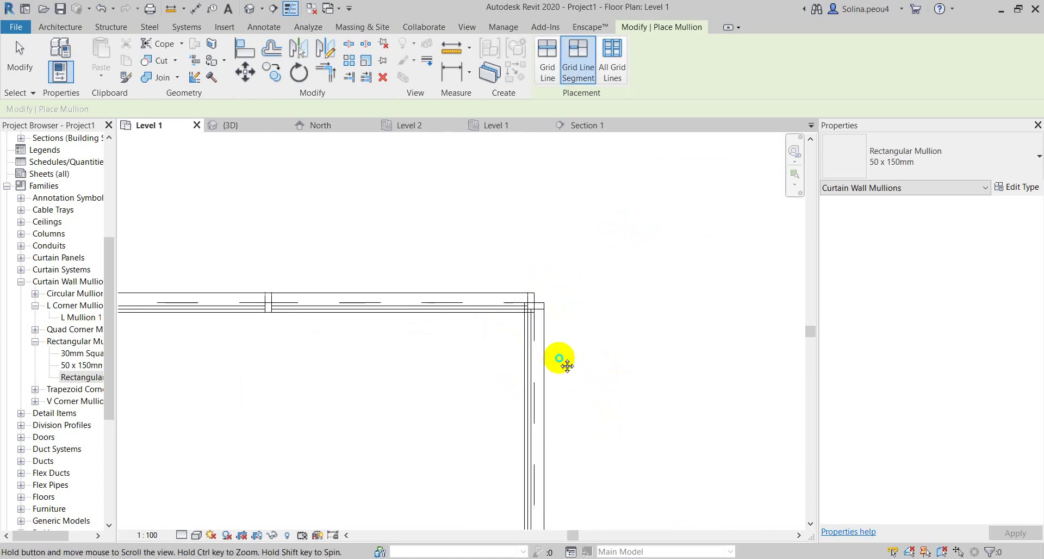
middle_drag(564, 363, 634, 238)
scroll(634, 238, down, 3)
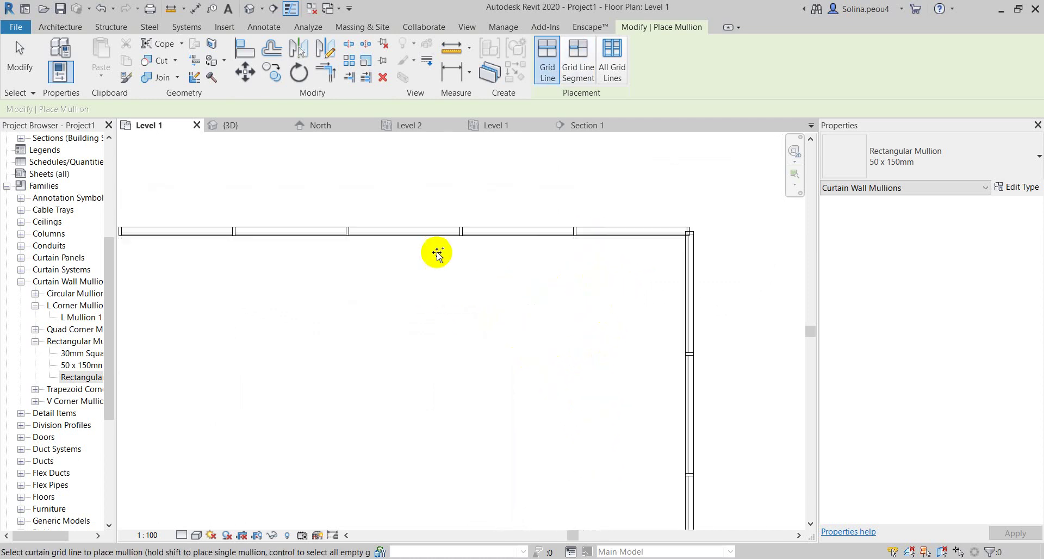
scroll(436, 251, up, 3)
scroll(493, 220, up, 2)
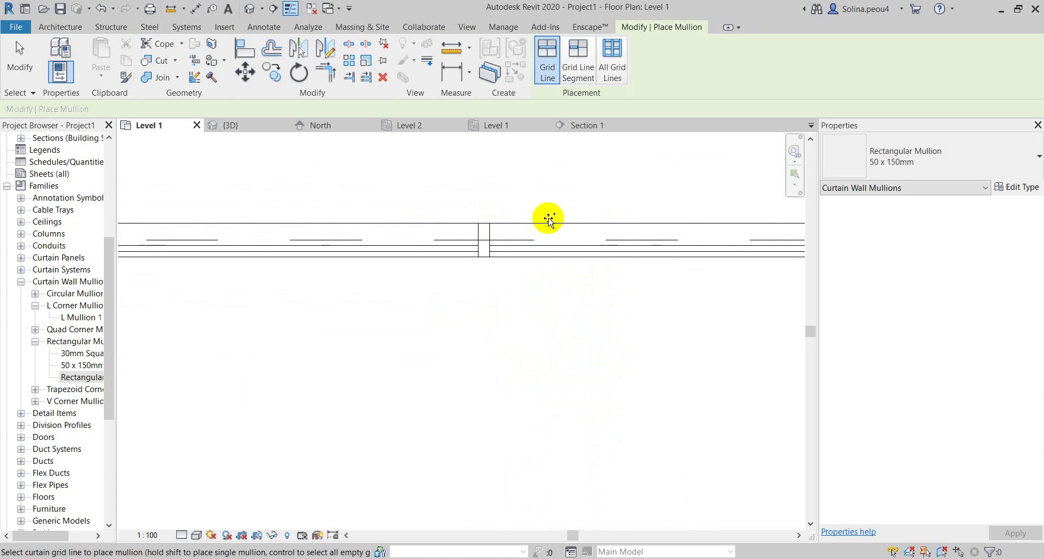
scroll(496, 216, down, 4)
scroll(497, 213, up, 2)
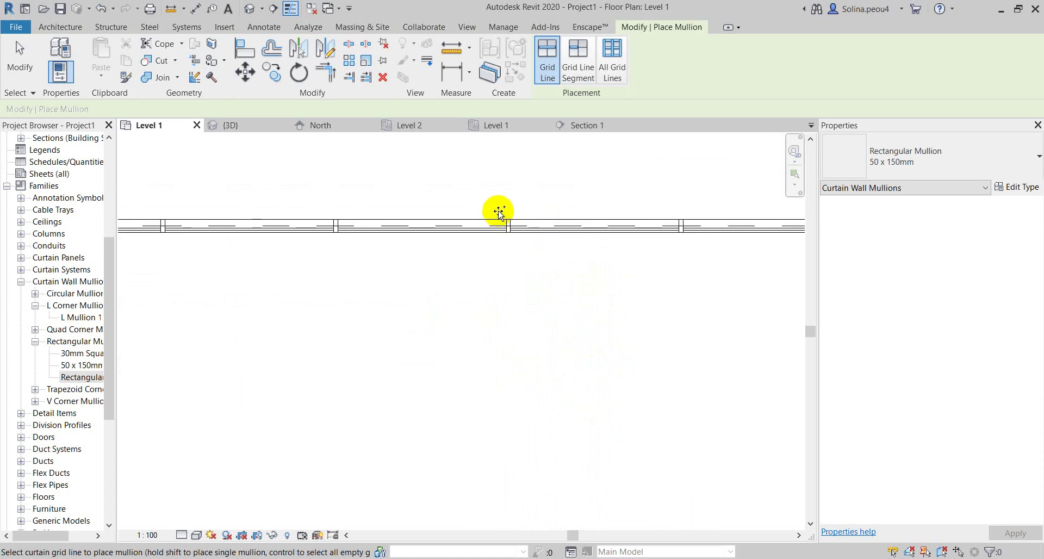
scroll(499, 218, down, 3)
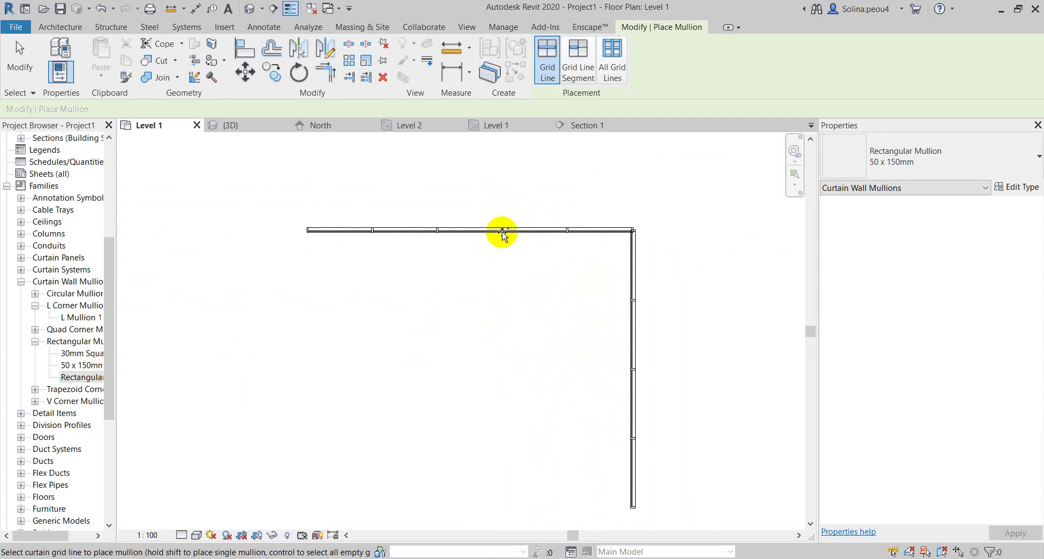
scroll(503, 234, up, 3)
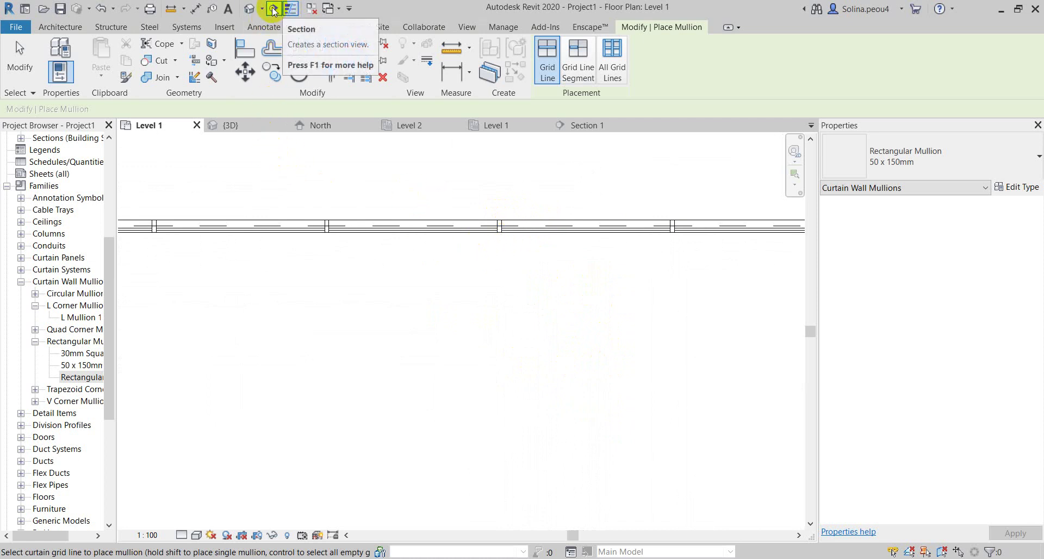
Start the Section tool from the Quick Access Toolbar
click(288, 10)
scroll(371, 359, down, 3)
scroll(370, 358, down, 1)
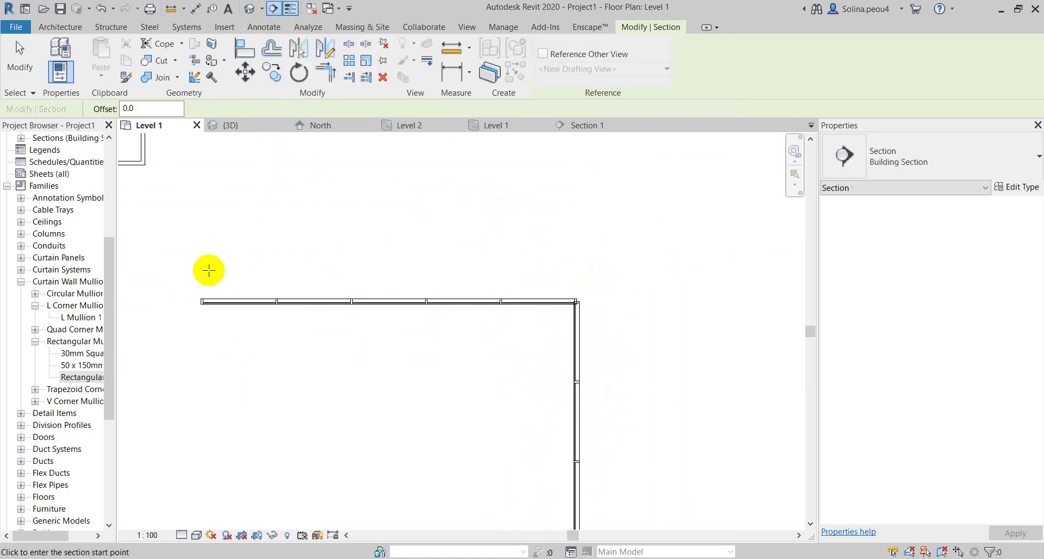
Draw Section 2 along the curtain wall, flip it to face the wall, and open its view
click(207, 269)
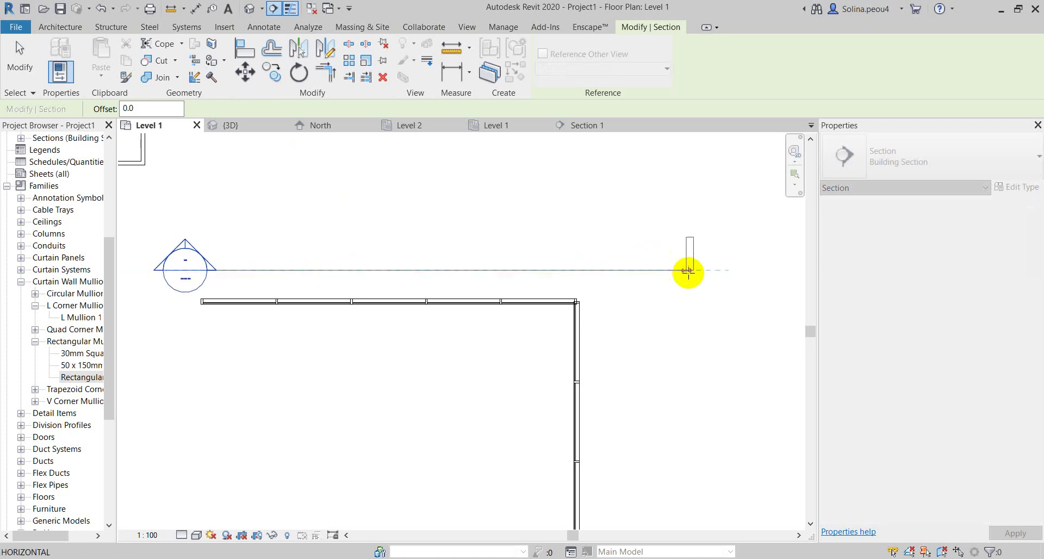
click(689, 269)
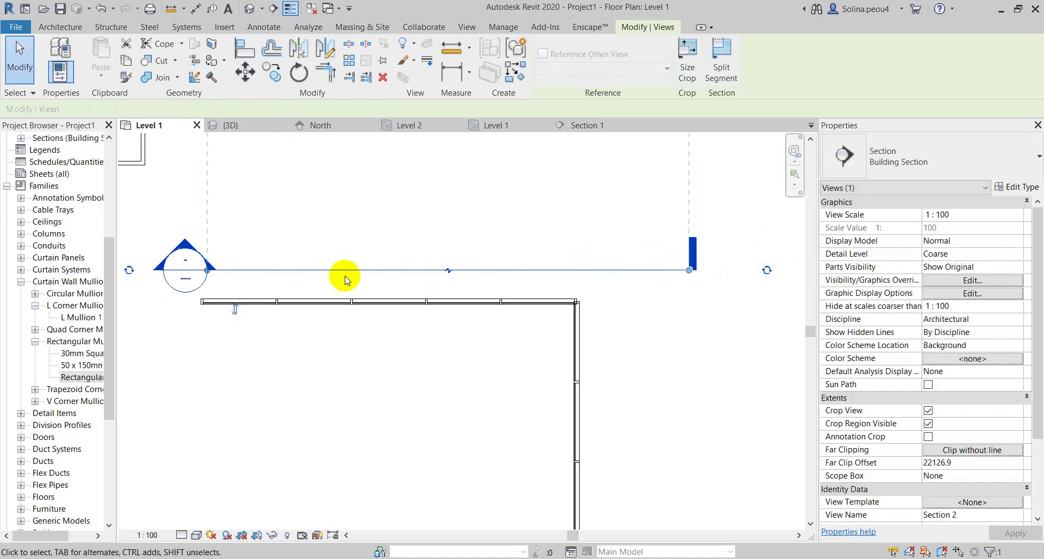
click(237, 310)
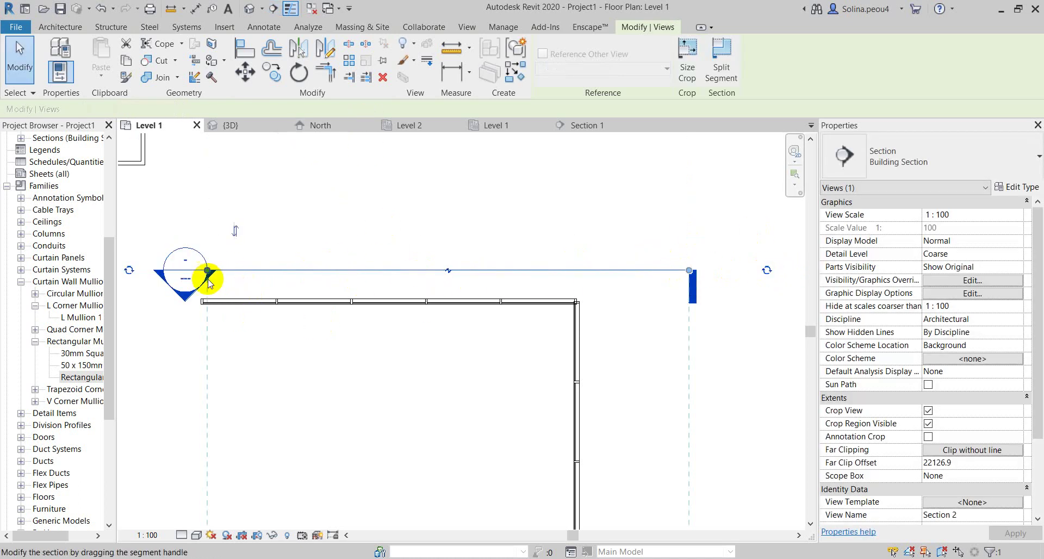
click(19, 65)
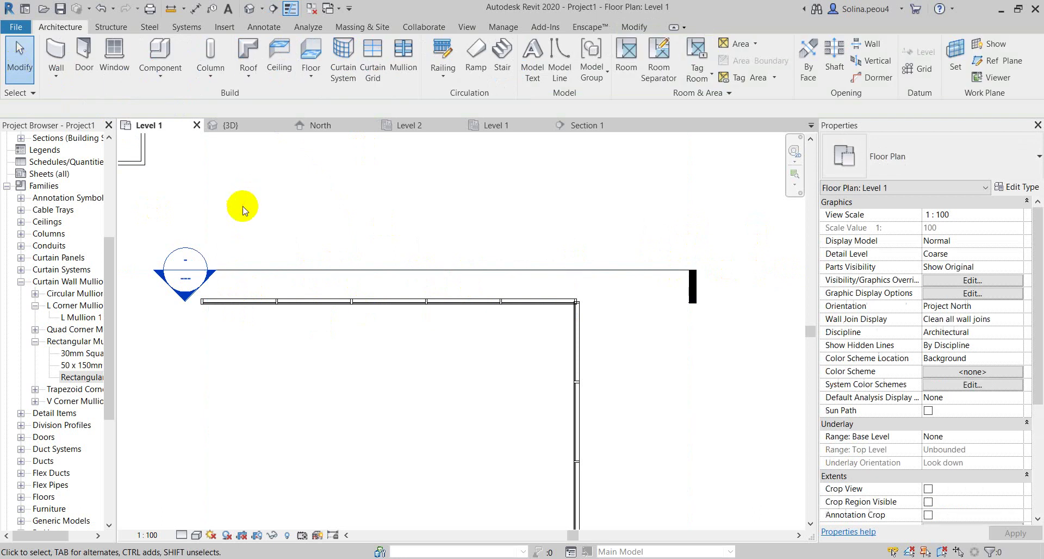
double_click(174, 283)
Zoom around Section 2 to inspect the grid, then go back through Level 1 to {3D}
scroll(447, 265, up, 3)
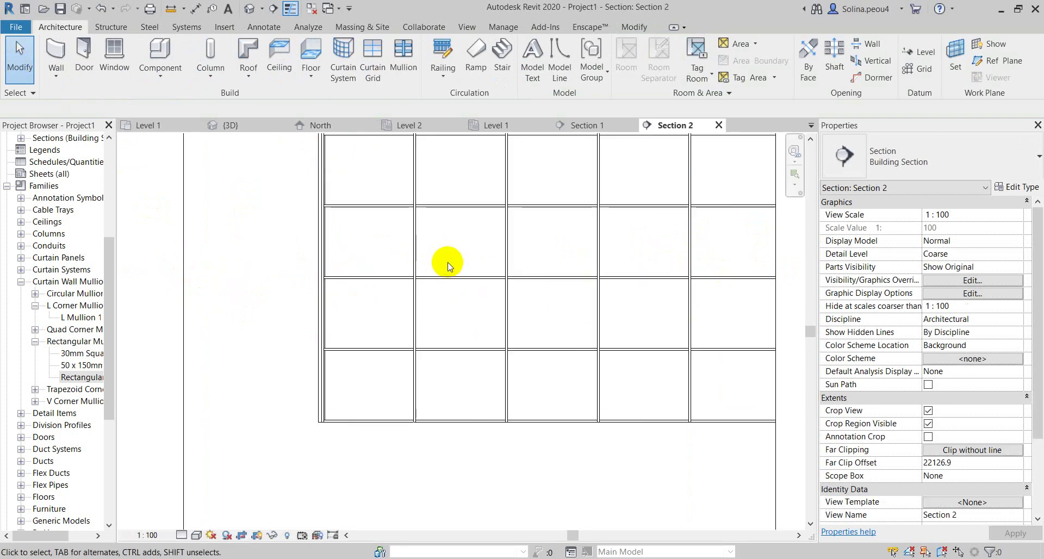
scroll(351, 323, down, 3)
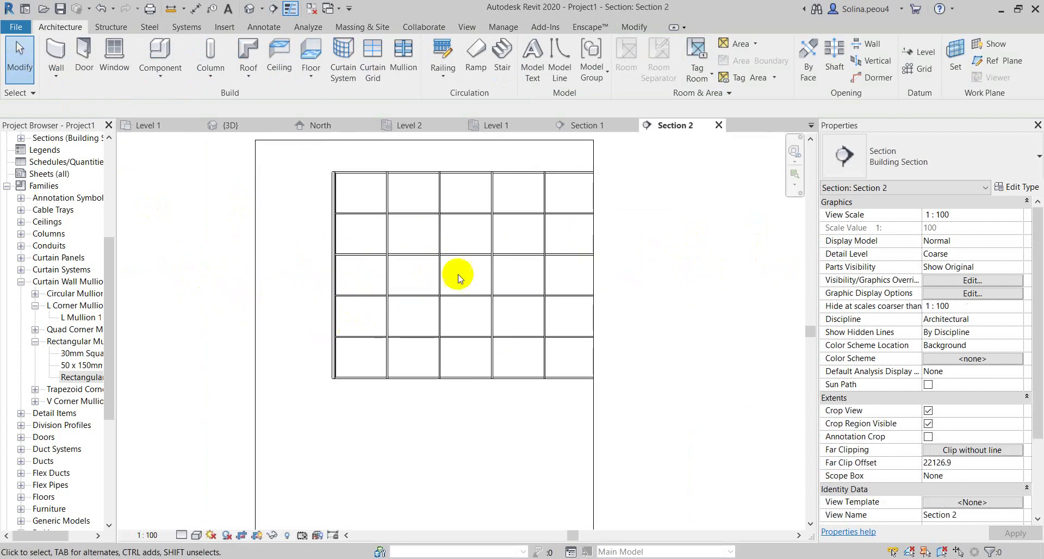
scroll(458, 279, up, 5)
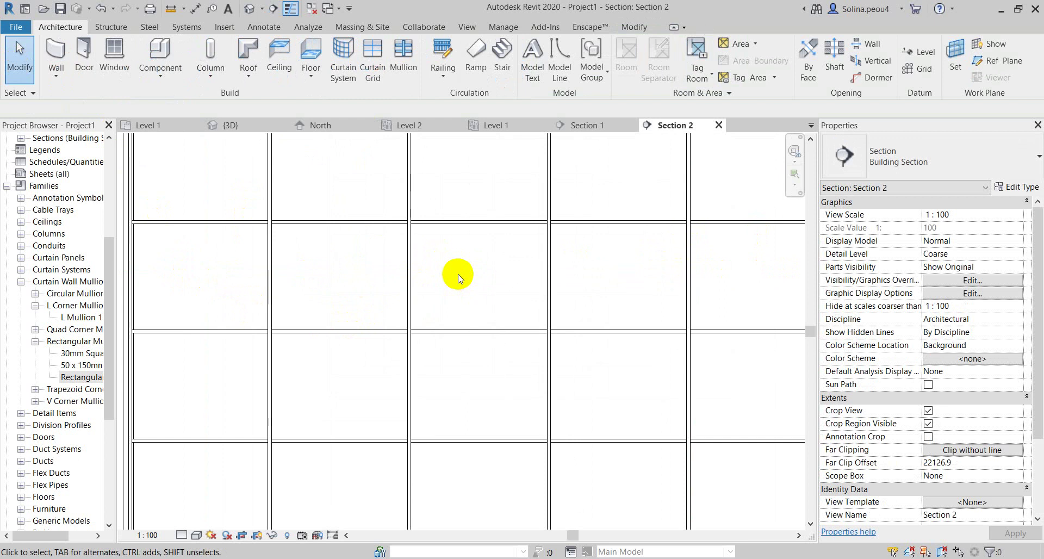
scroll(523, 237, down, 5)
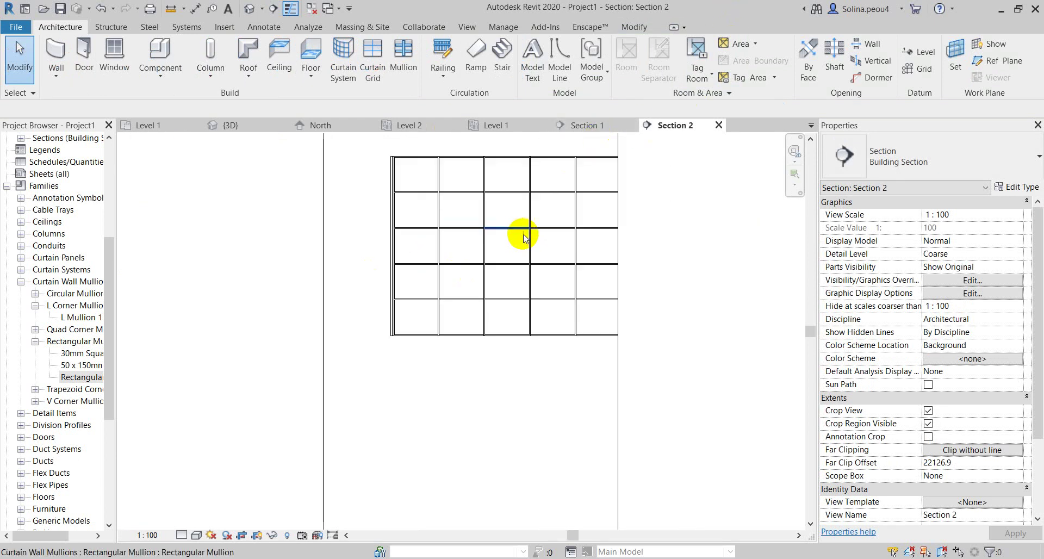
click(193, 127)
click(229, 126)
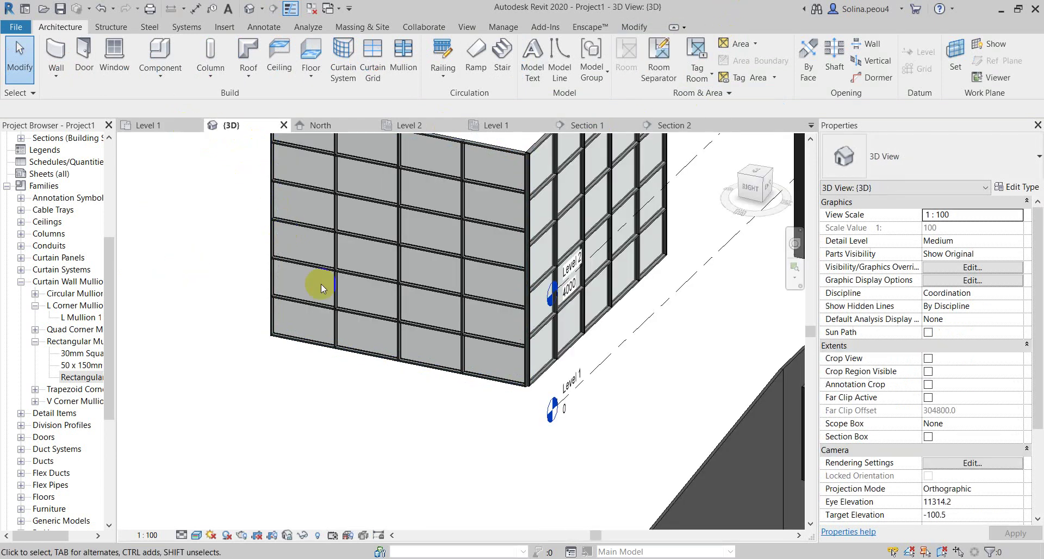
scroll(320, 288, down, 5)
mouse_move(348, 310)
shift+middle_down()
mouse_move(837, 231)
mouse_move(690, 261)
shift+middle_up()
scroll(328, 296, up, 3)
mouse_move(329, 296)
shift+middle_down()
mouse_move(401, 285)
mouse_move(406, 426)
shift+middle_up()
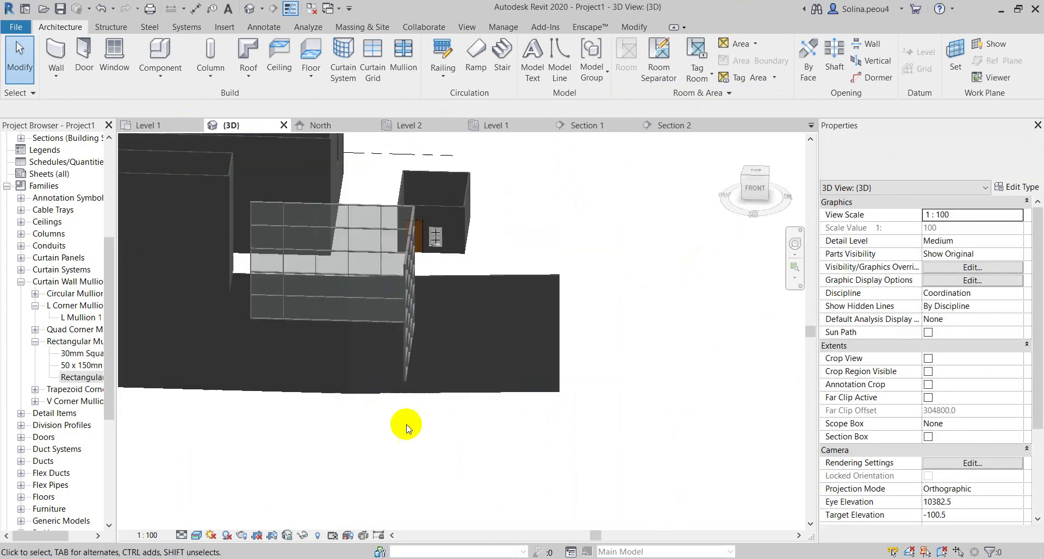
scroll(406, 427, down, 3)
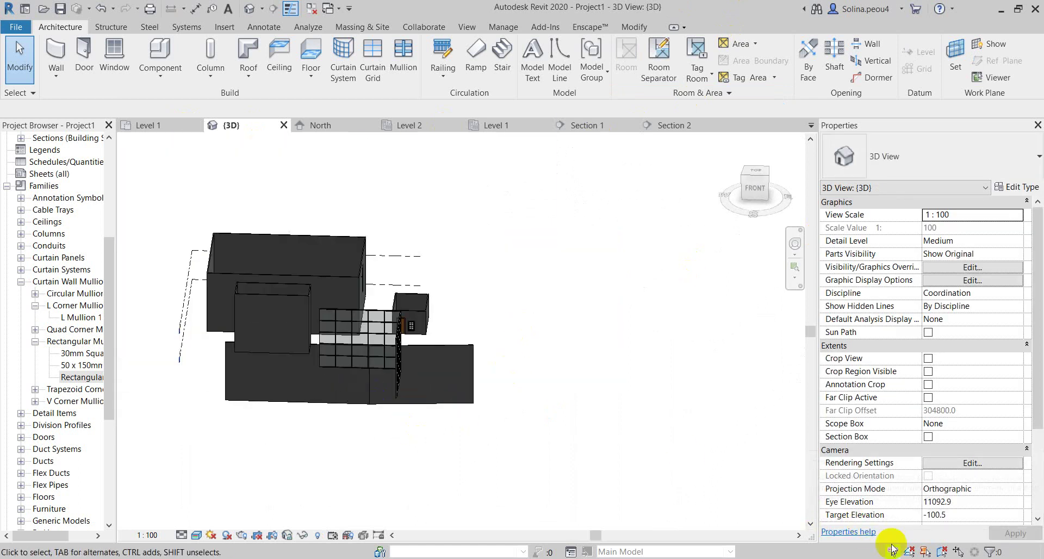